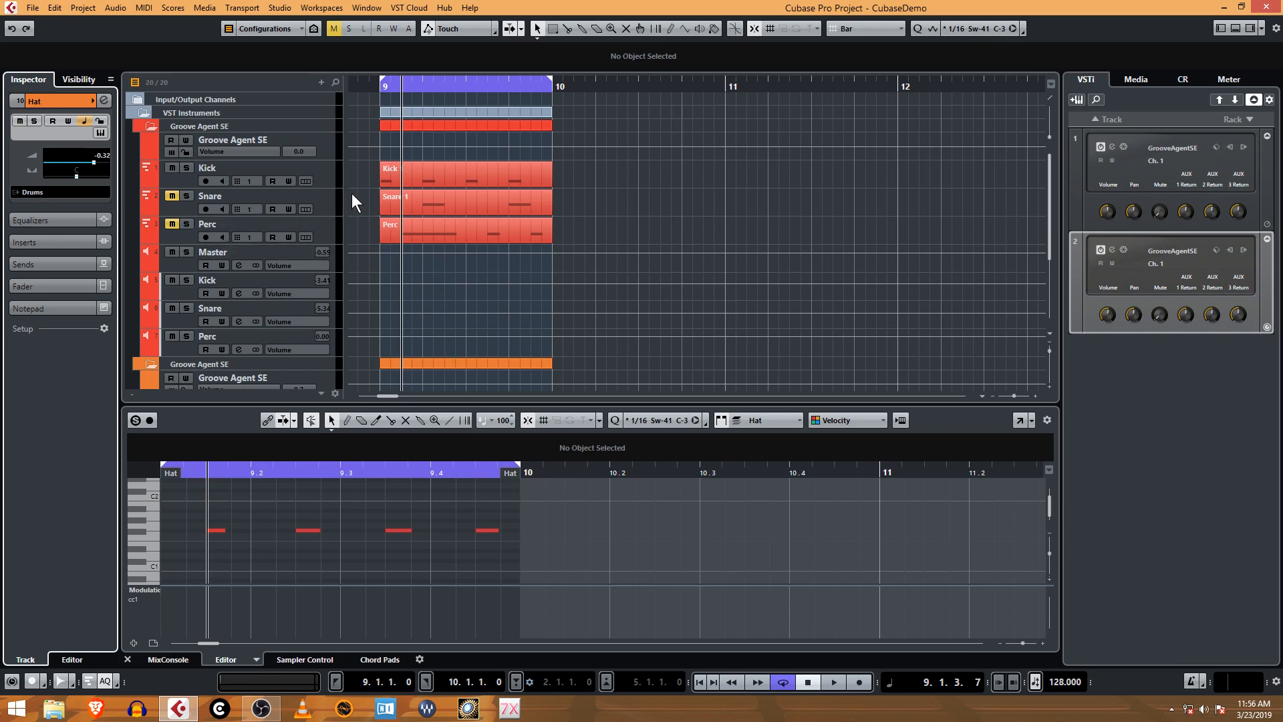
{"action": "scroll", "coordinate": [292, 280], "scroll_direction": "down", "scroll_amount": 5}
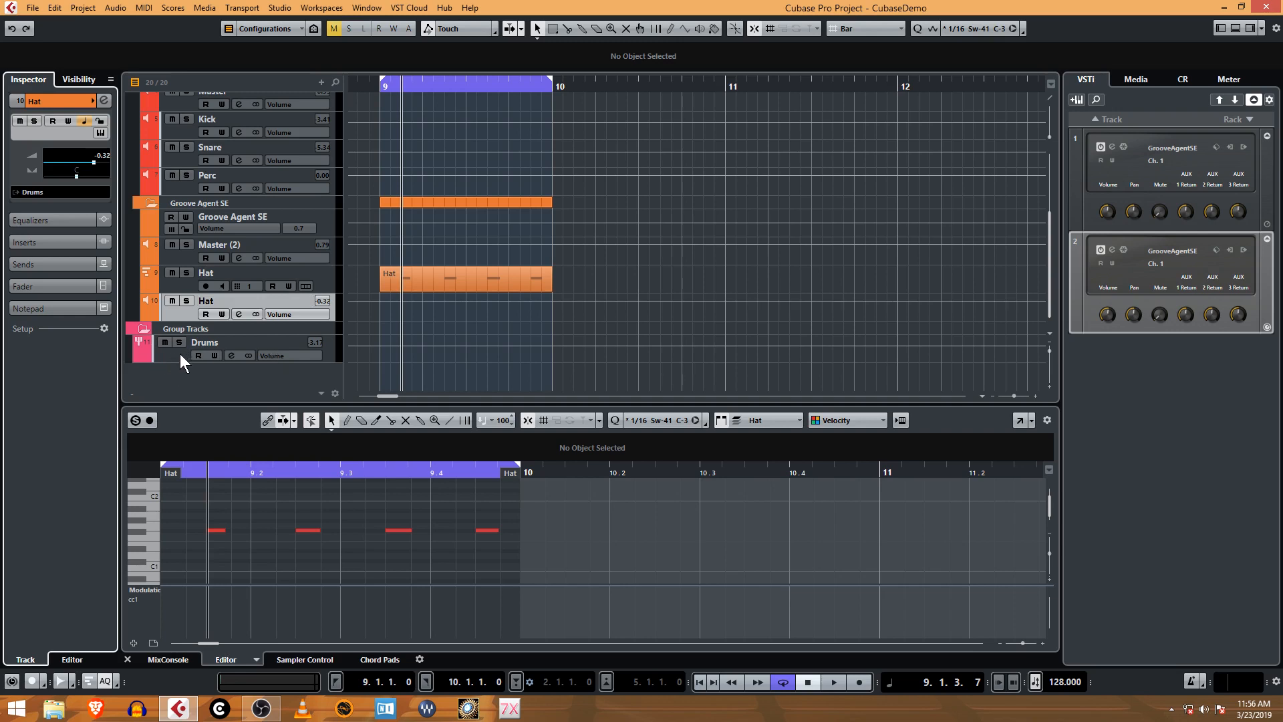
{"action": "scroll", "coordinate": [179, 354], "scroll_direction": "up", "scroll_amount": 5}
{"action": "scroll", "coordinate": [237, 294], "scroll_direction": "down", "scroll_amount": 4}
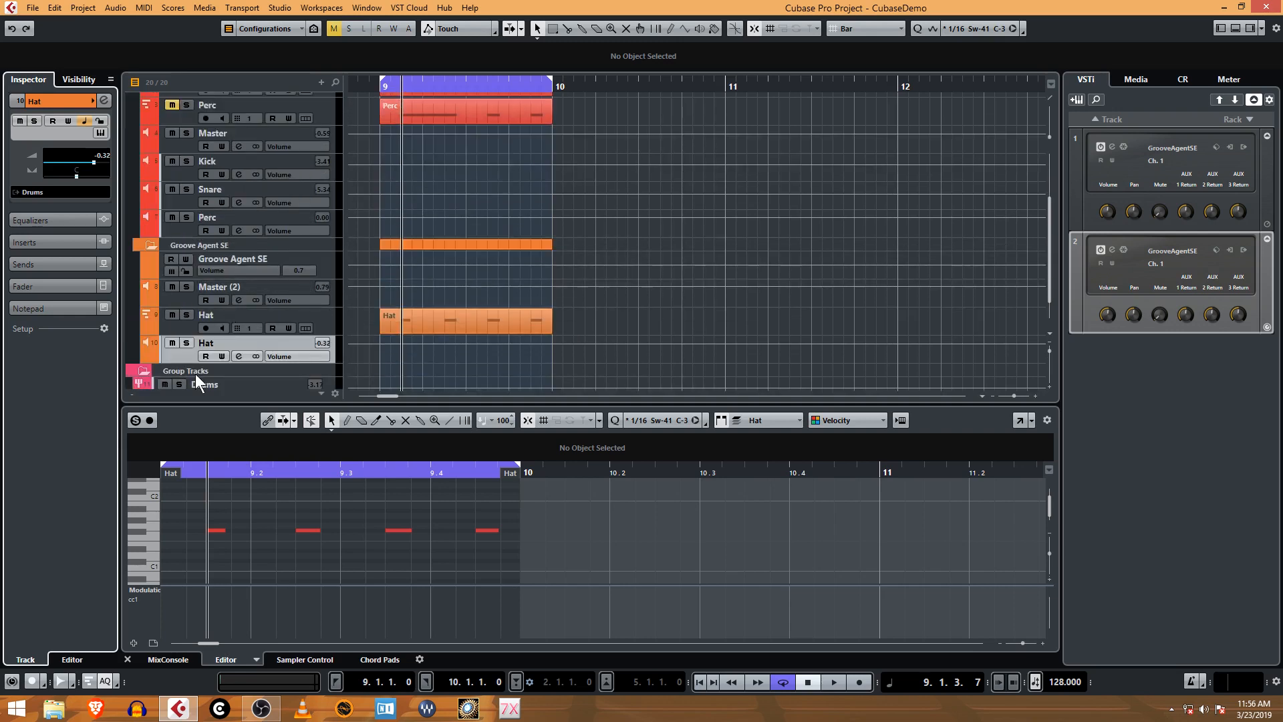
{"action": "scroll", "coordinate": [234, 366], "scroll_direction": "up", "scroll_amount": 4}
{"action": "scroll", "coordinate": [286, 308], "scroll_direction": "down", "scroll_amount": 2}
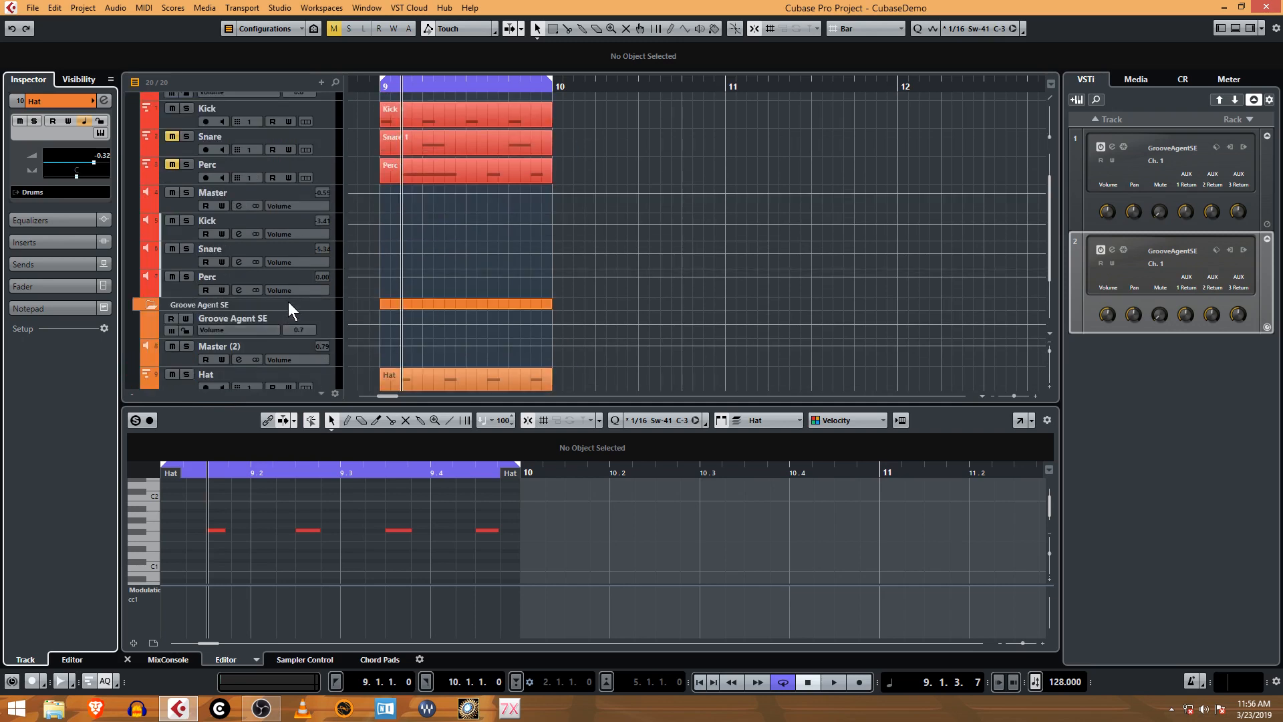
{"action": "scroll", "coordinate": [190, 187], "scroll_direction": "up", "scroll_amount": 2}
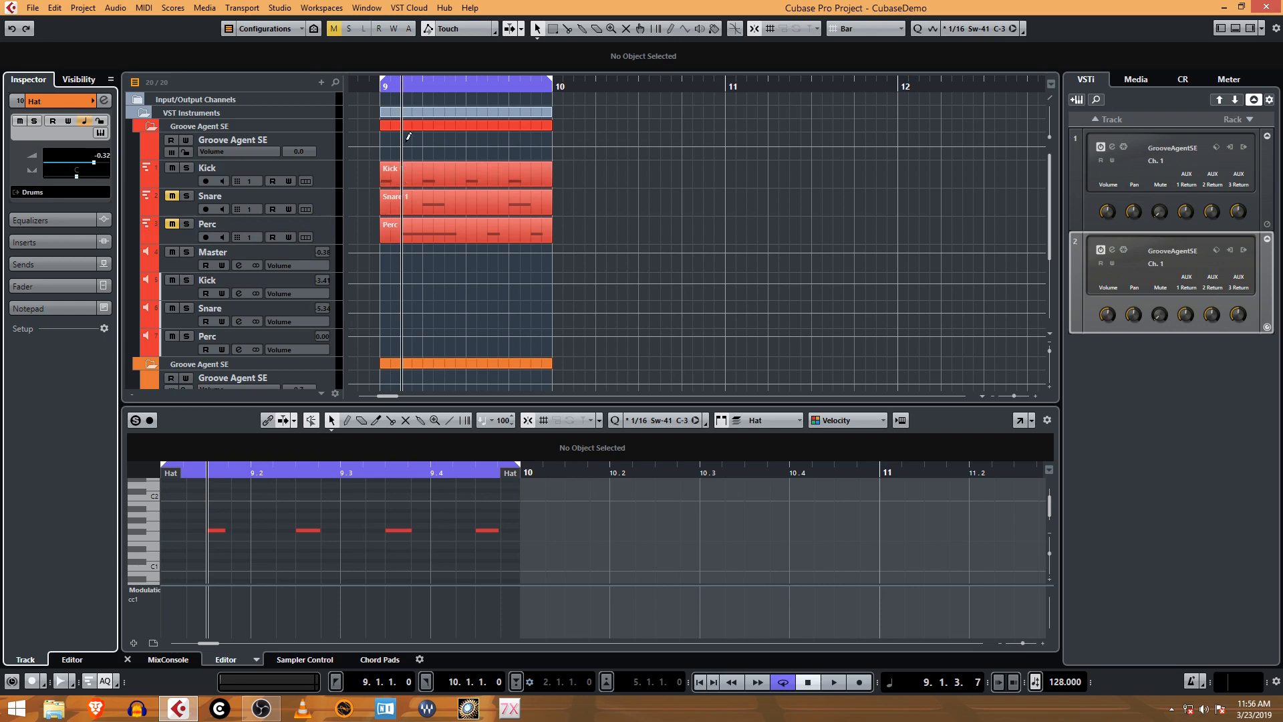
Step: Play the loop from bar 9 and audition the Snare and Perc tracks by unmuting and re-muting each in turn
{"action": "left_click", "coordinate": [379, 87]}
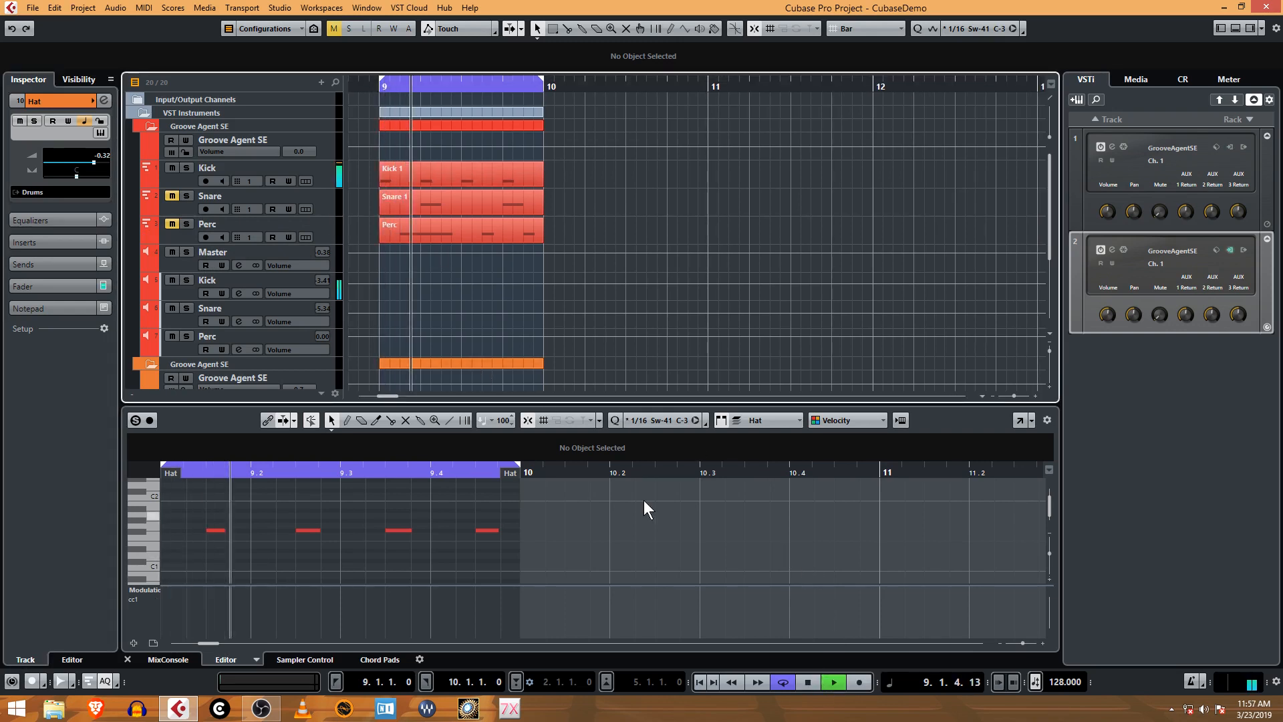
{"action": "left_click", "coordinate": [173, 195]}
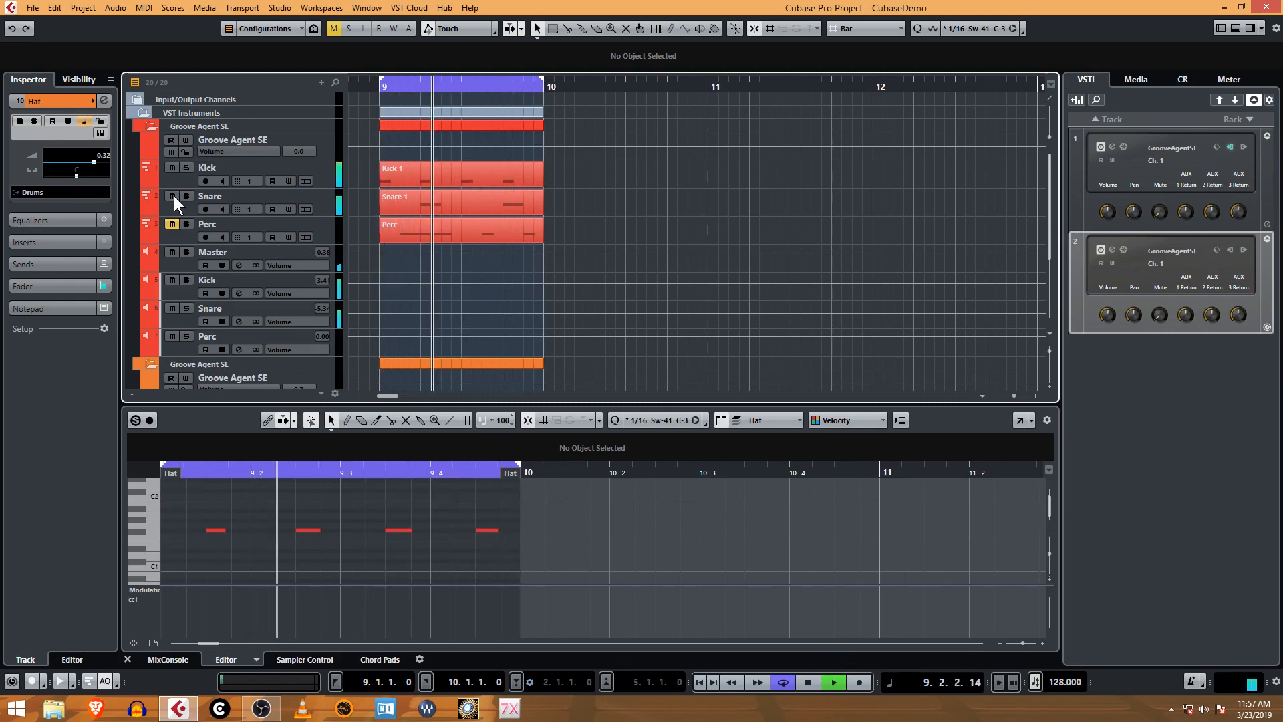
{"action": "left_click", "coordinate": [174, 197]}
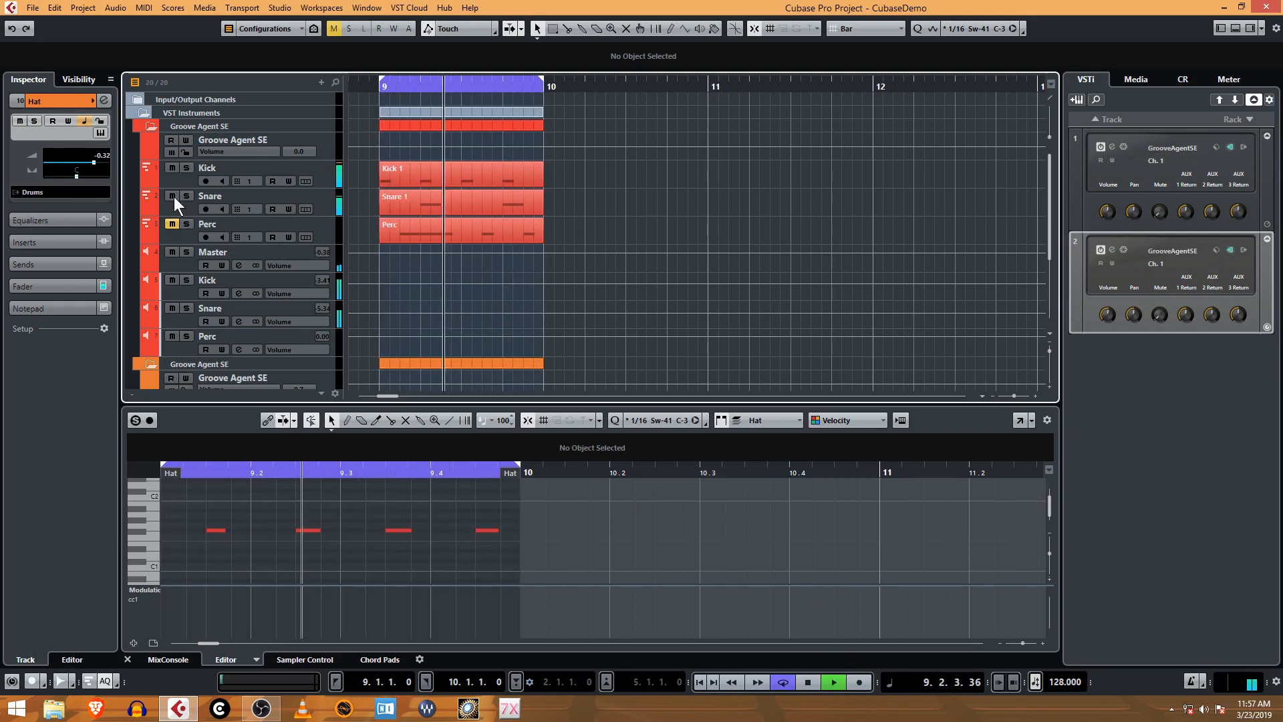
{"action": "left_click", "coordinate": [172, 223]}
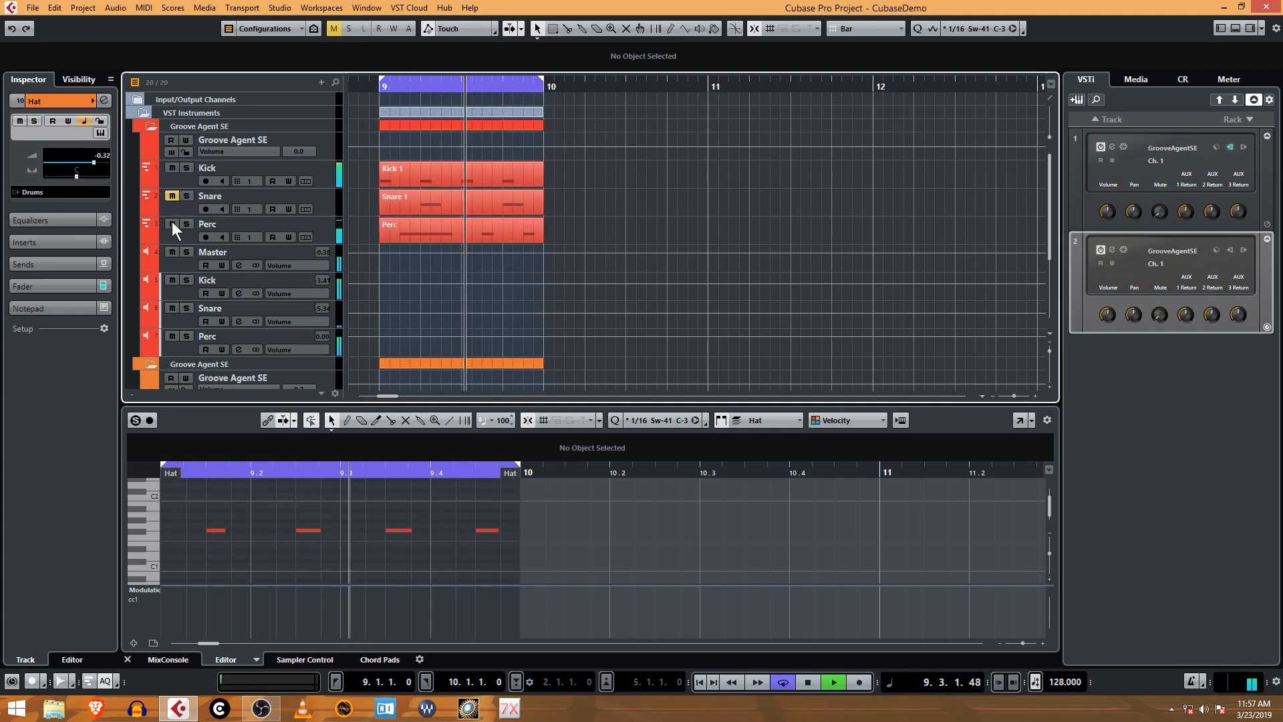
{"action": "left_click", "coordinate": [323, 240]}
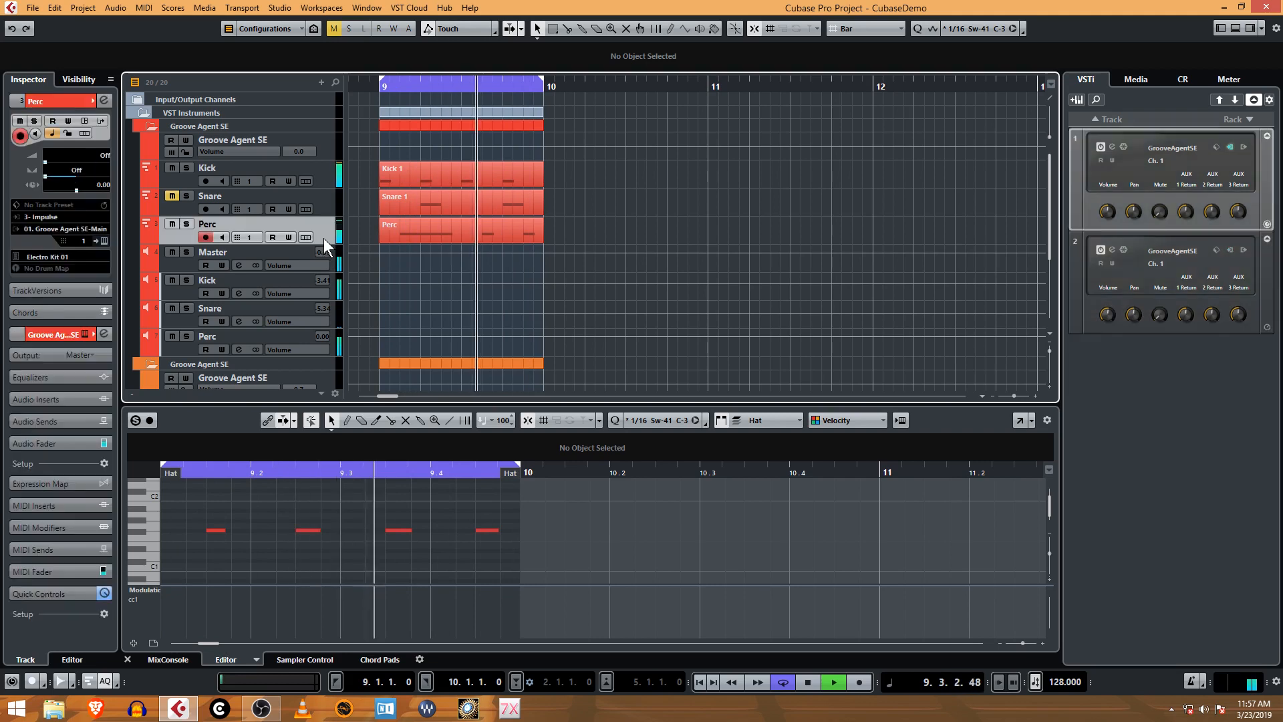
{"action": "left_click", "coordinate": [450, 236]}
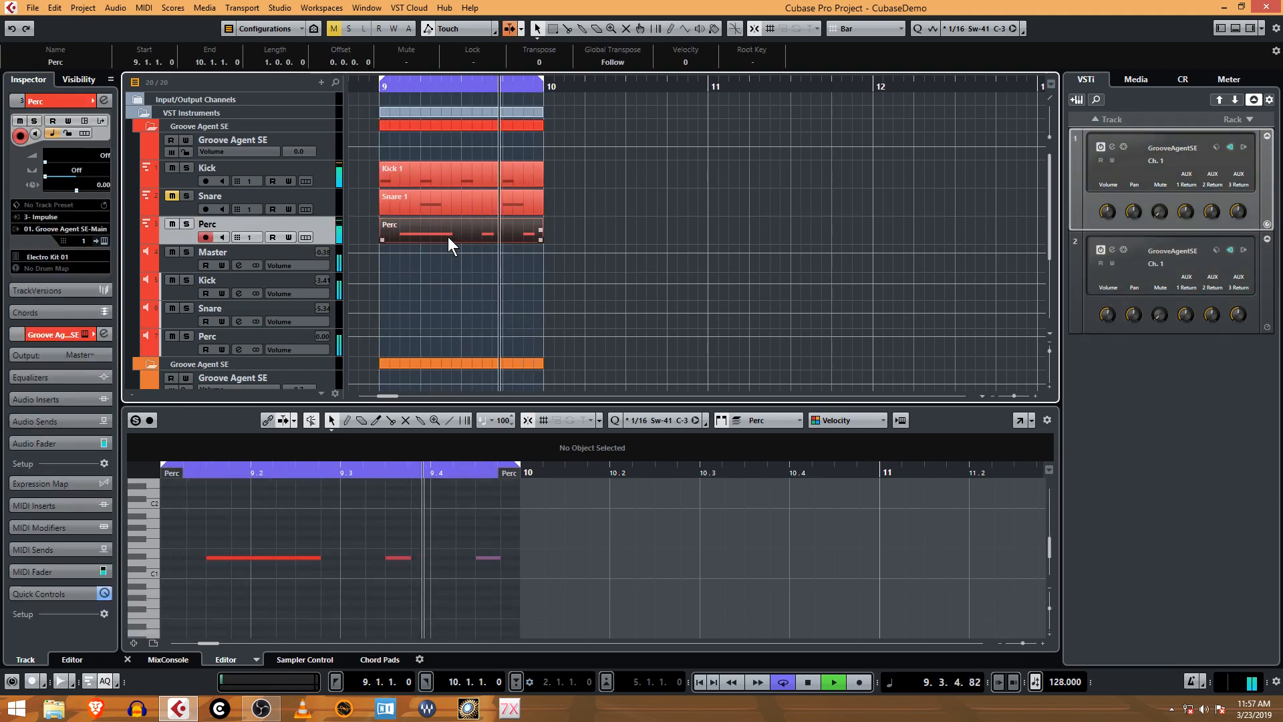
{"action": "left_click", "coordinate": [172, 224]}
{"action": "left_click", "coordinate": [172, 224]}
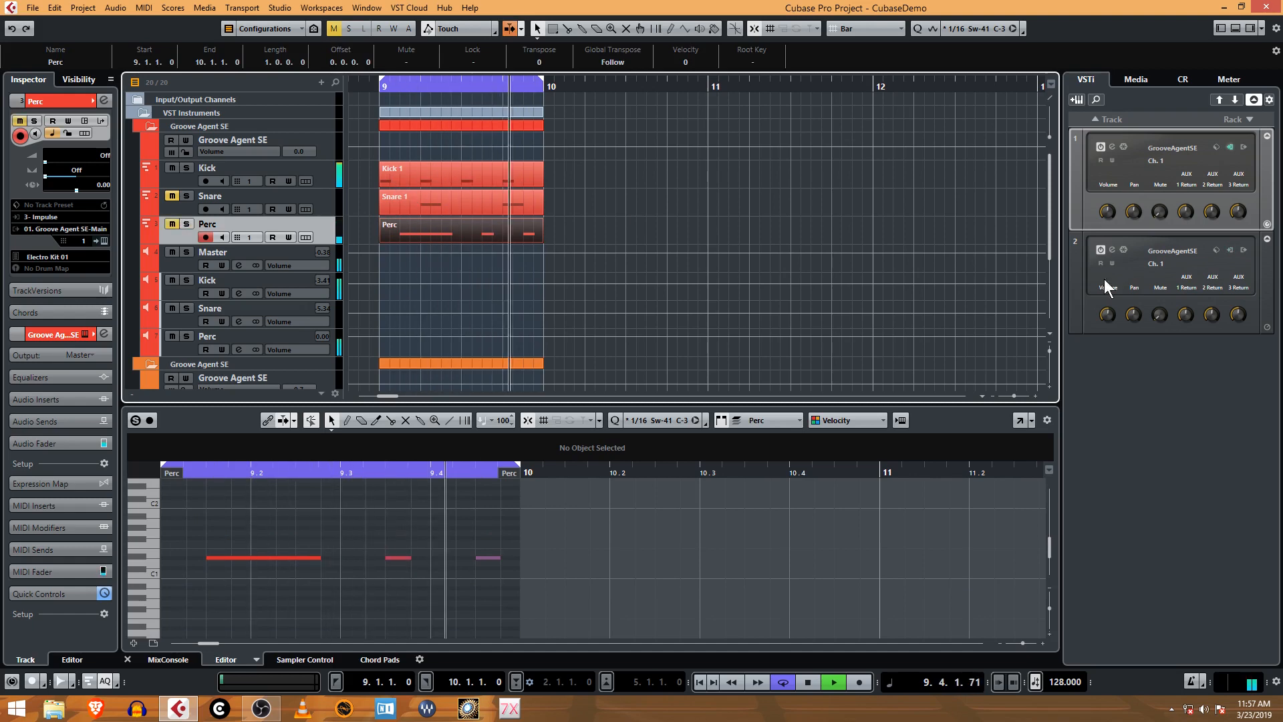
{"action": "key", "text": "space"}
Step: Return the playhead to the start of bar 9 and collapse both Groove Agent SE folders in the track list
{"action": "scroll", "coordinate": [498, 236], "scroll_direction": "down", "scroll_amount": 3}
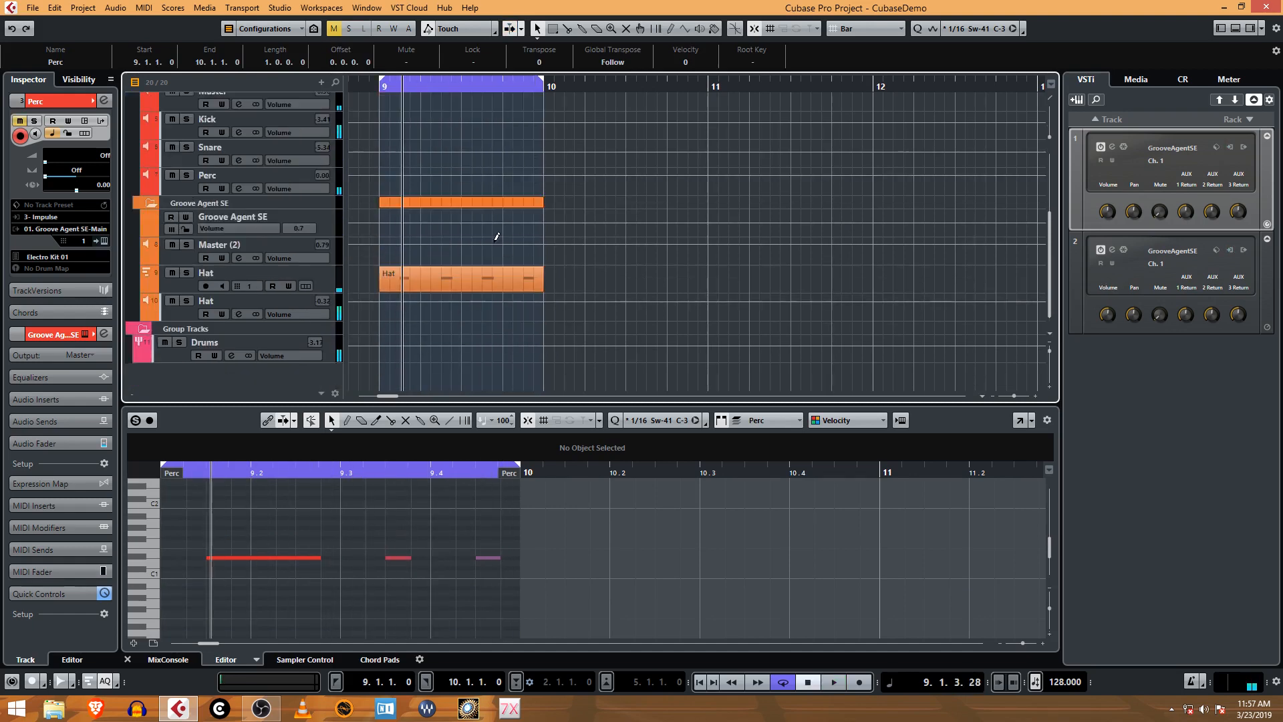
{"action": "scroll", "coordinate": [495, 240], "scroll_direction": "up", "scroll_amount": 3}
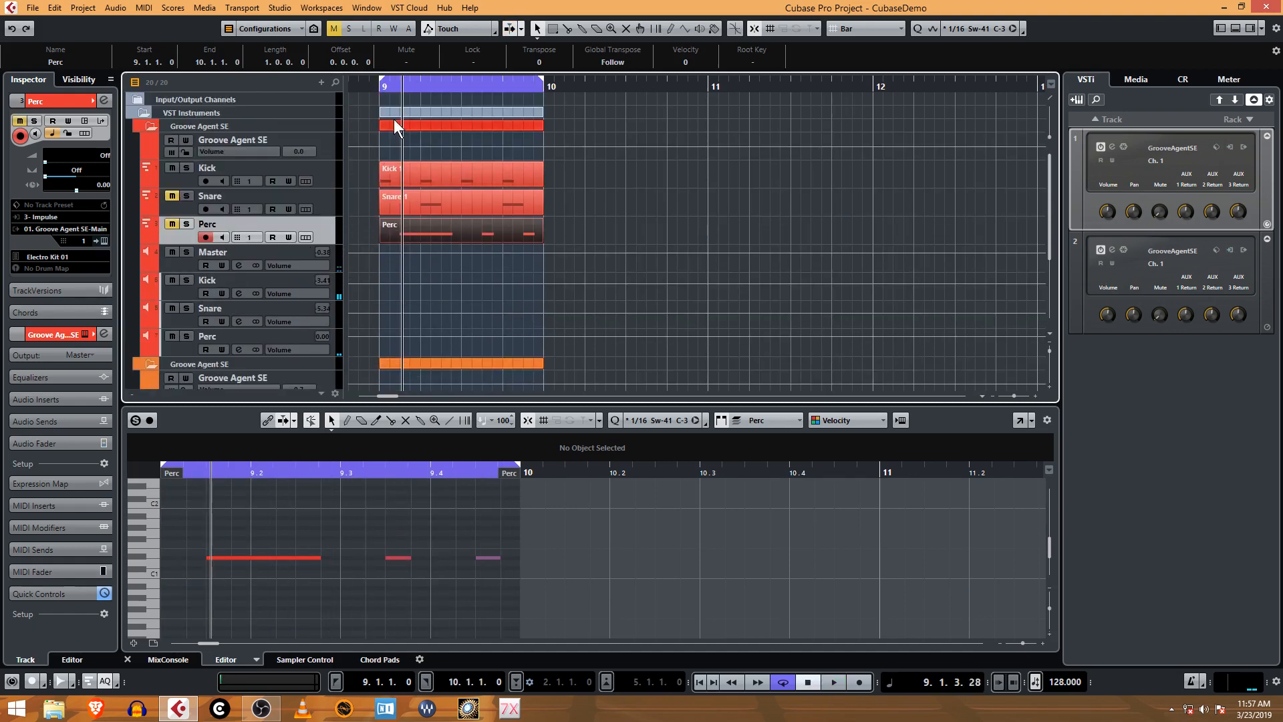
{"action": "left_click", "coordinate": [383, 87]}
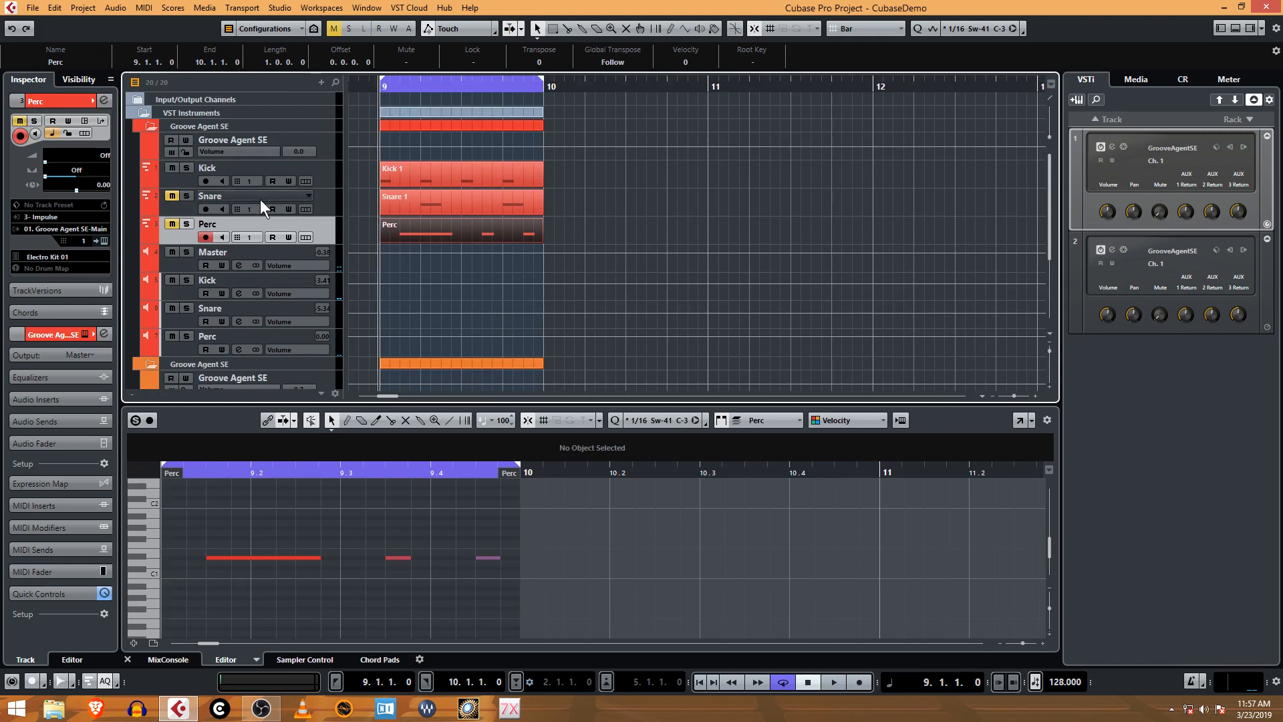
{"action": "left_click", "coordinate": [150, 126]}
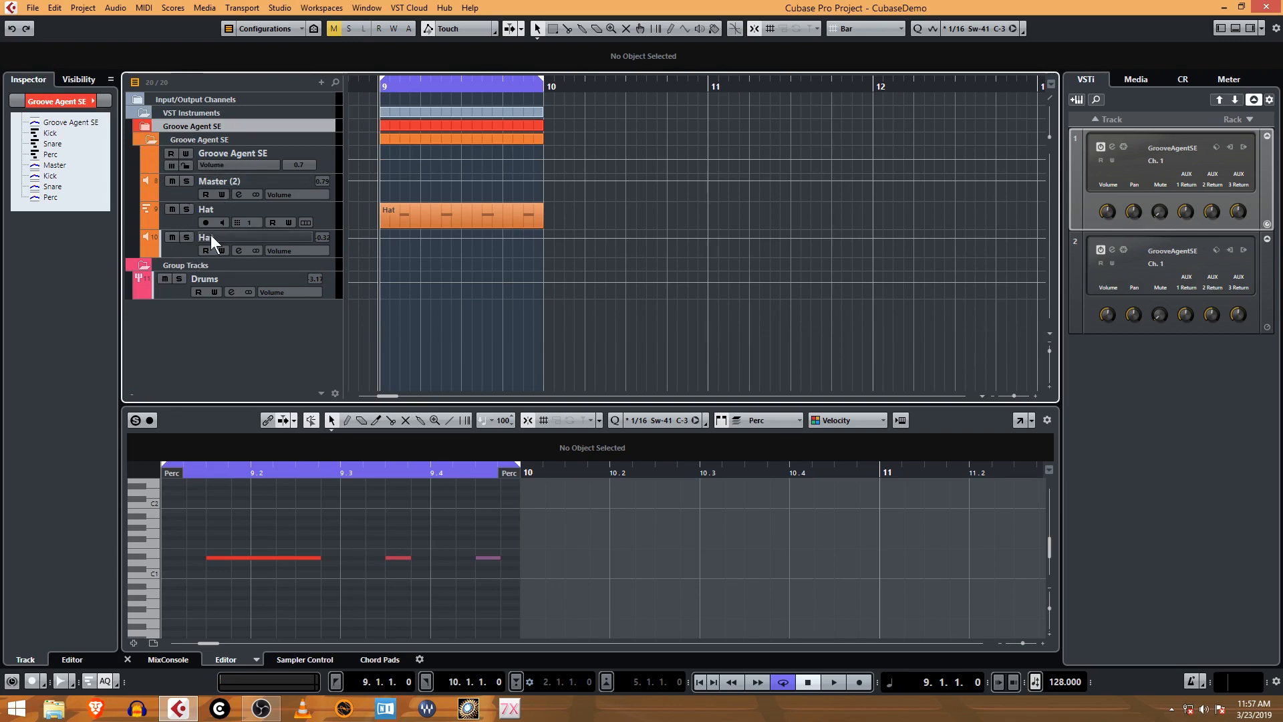
{"action": "left_click", "coordinate": [154, 139]}
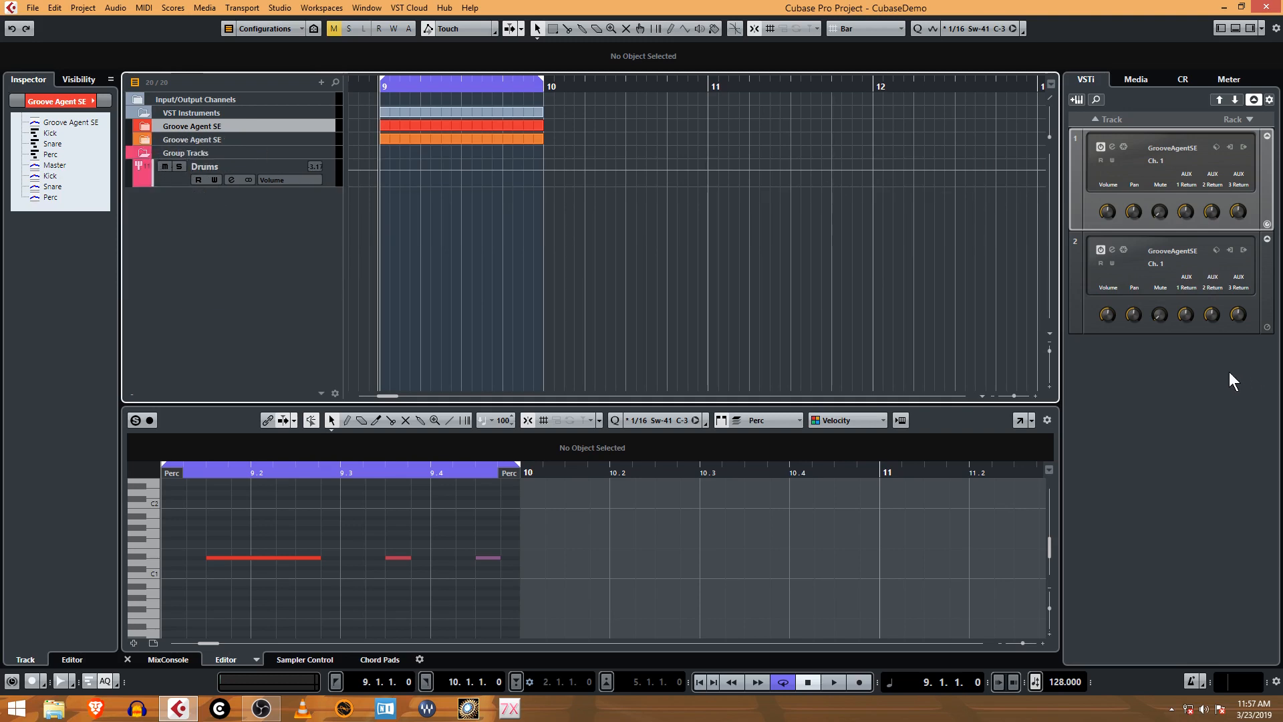
Step: Add Steinberg's Retrologue as a rack instrument and create a MIDI track assigned to it
{"action": "right_click", "coordinate": [1142, 362]}
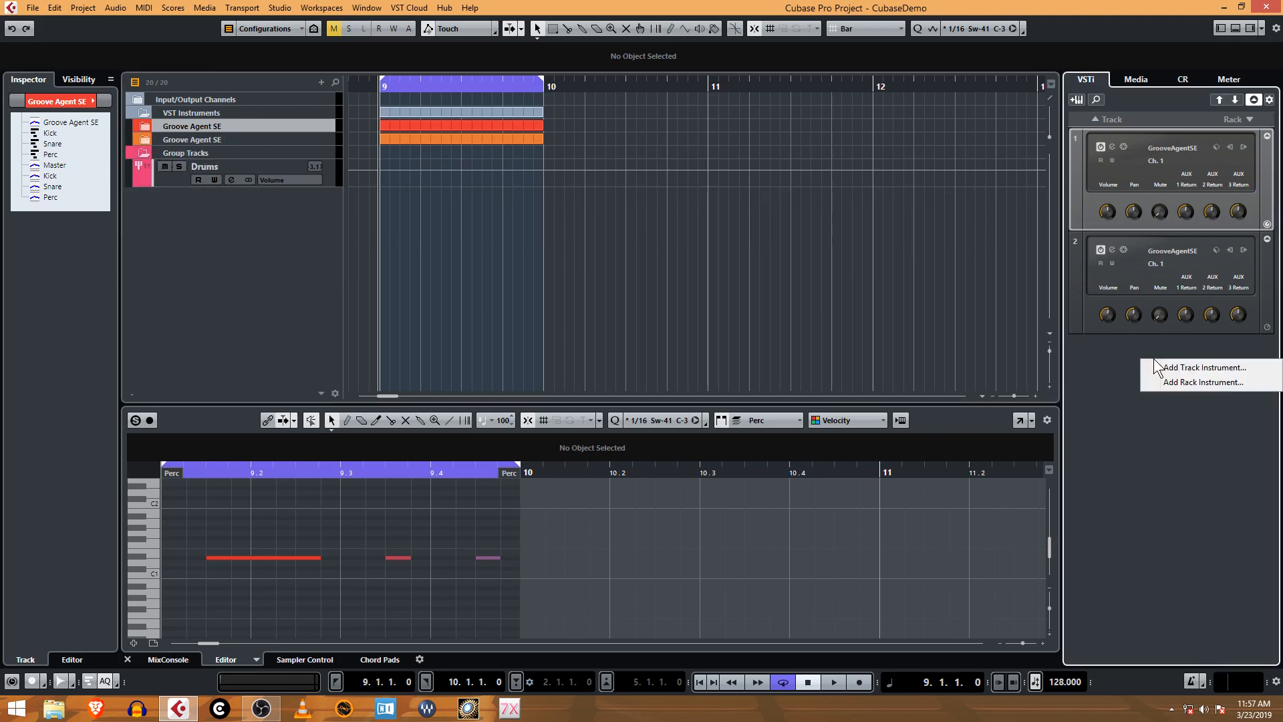
{"action": "left_click", "coordinate": [1203, 383]}
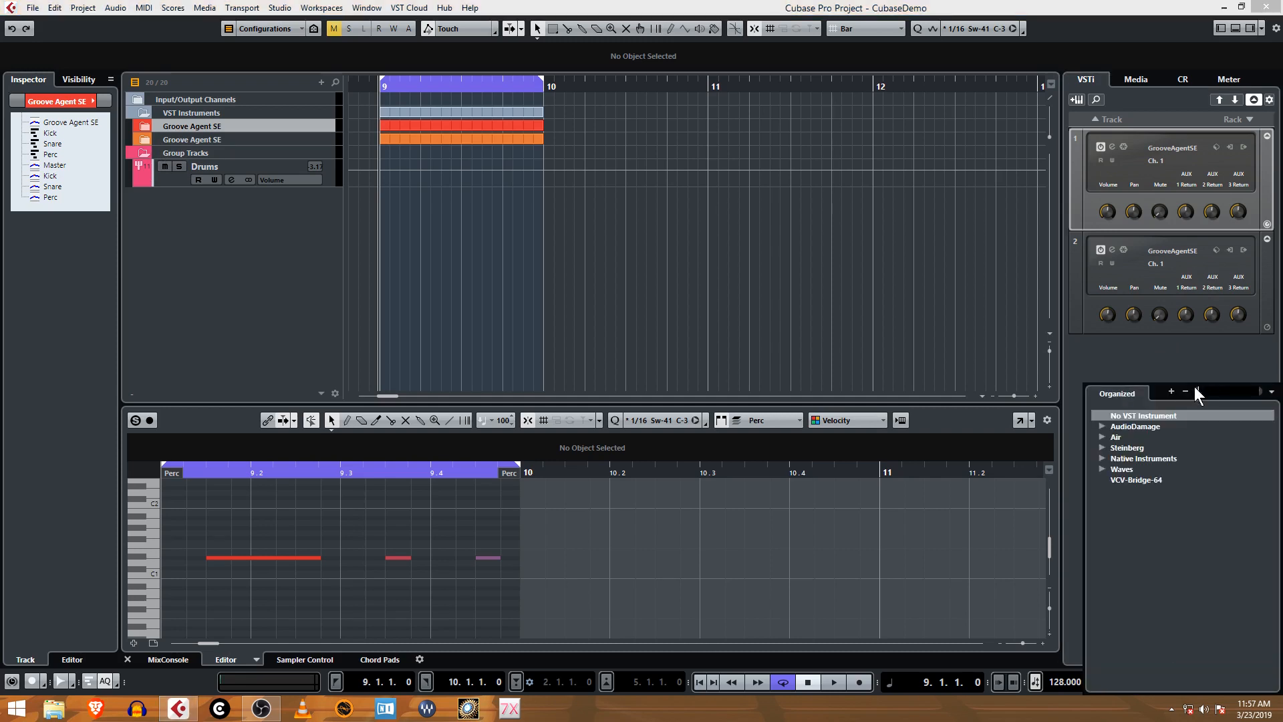
{"action": "left_click", "coordinate": [1103, 446]}
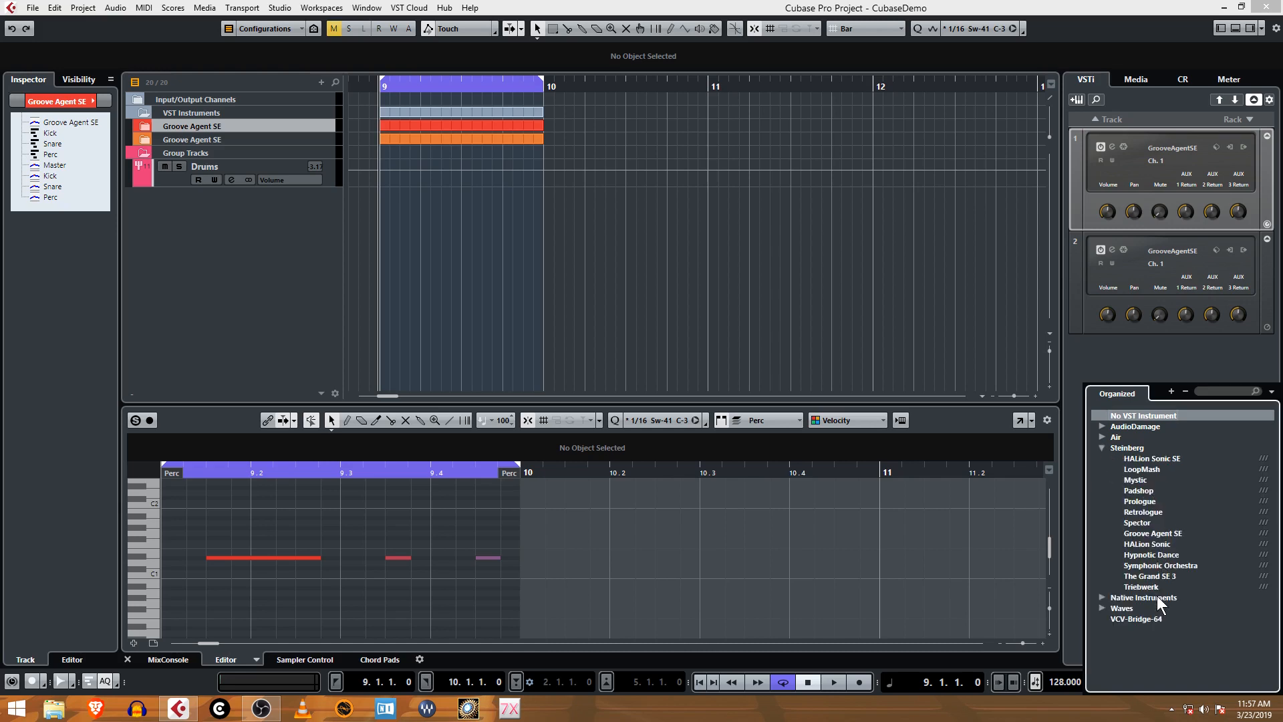
{"action": "left_click", "coordinate": [1138, 513]}
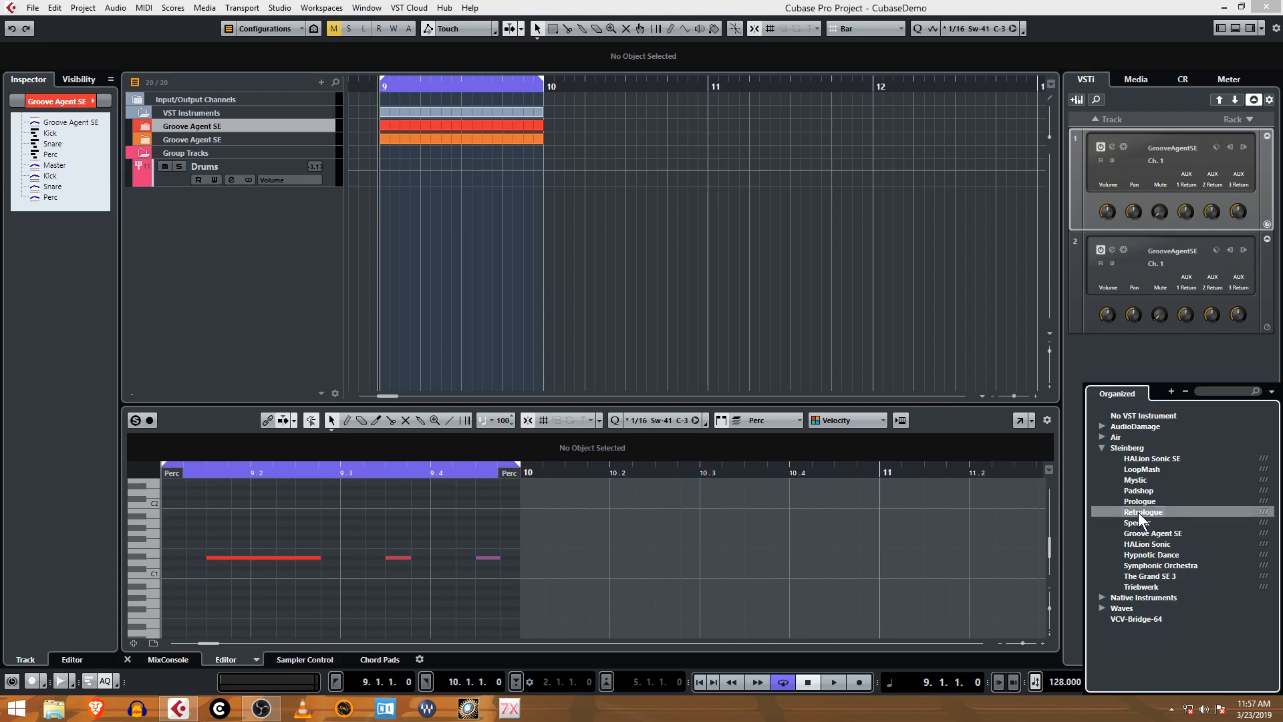
{"action": "left_click", "coordinate": [1140, 514]}
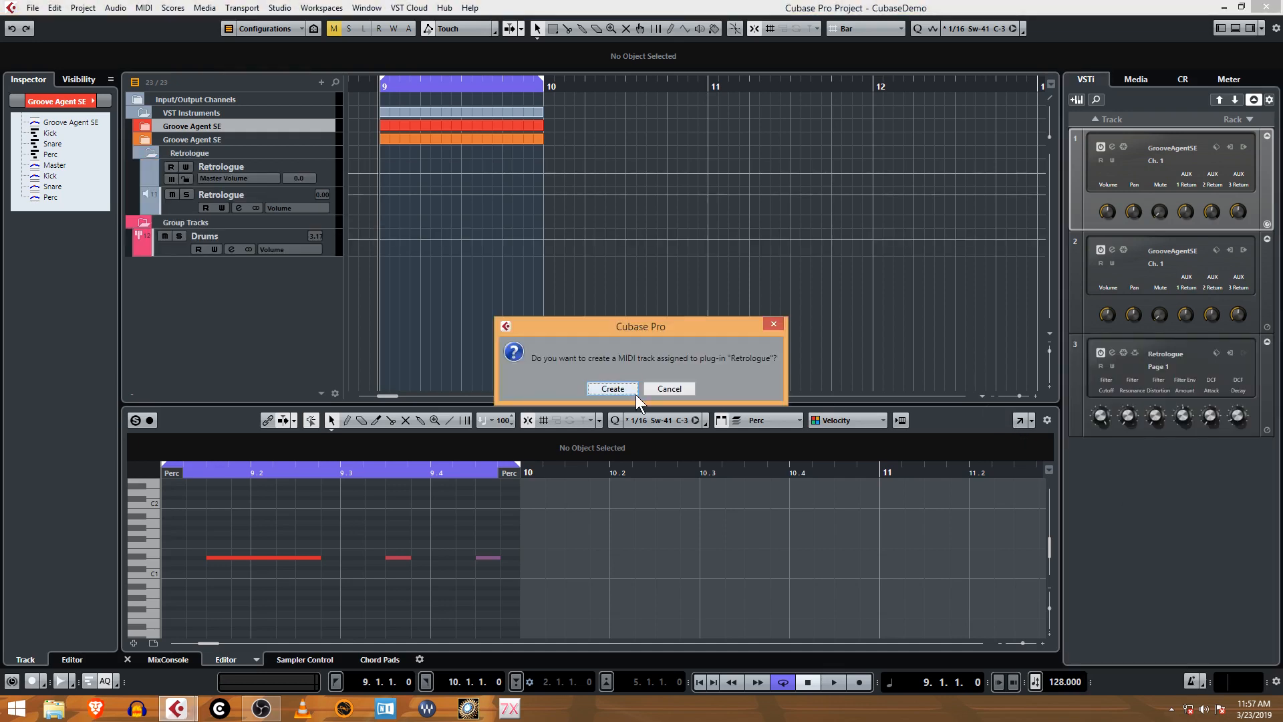
{"action": "left_click", "coordinate": [628, 386]}
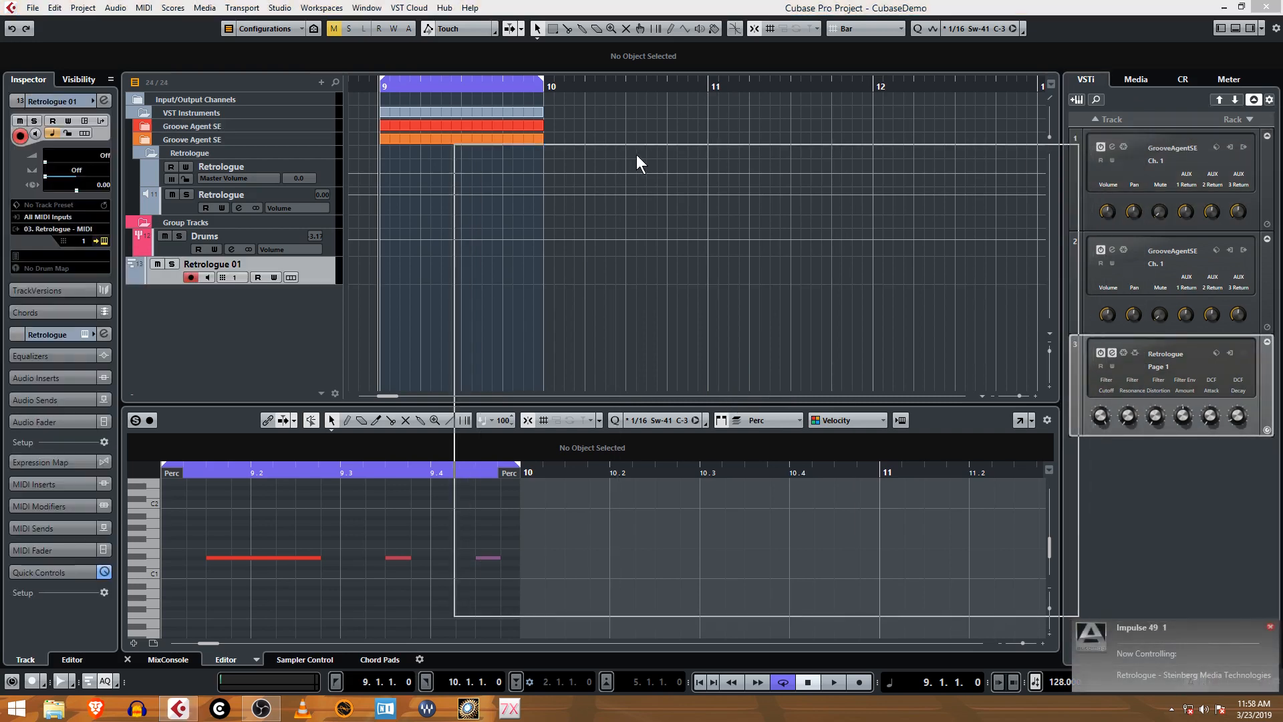
Step: Open Retrologue's preset browser and filter the presets to the Bass category and Synth Bass sub category
{"action": "left_click_drag", "start_coordinate": [636, 155], "coordinate": [628, 130]}
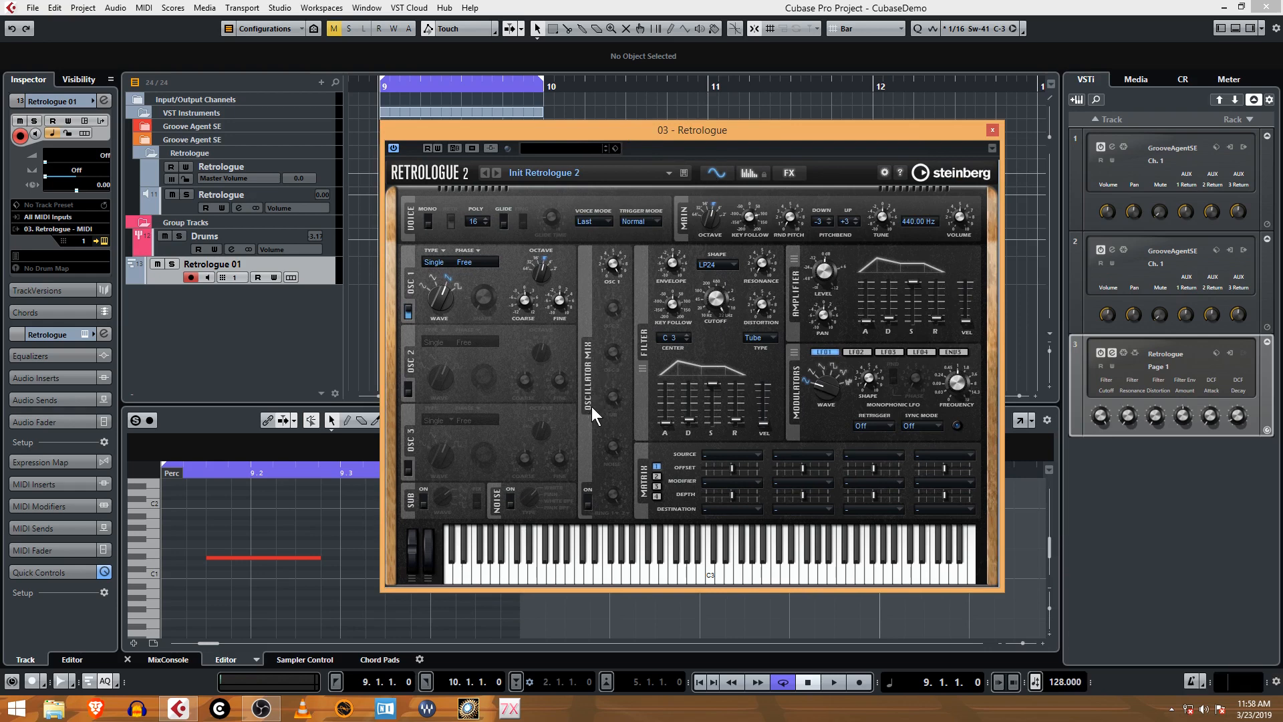
{"action": "left_click", "coordinate": [580, 150]}
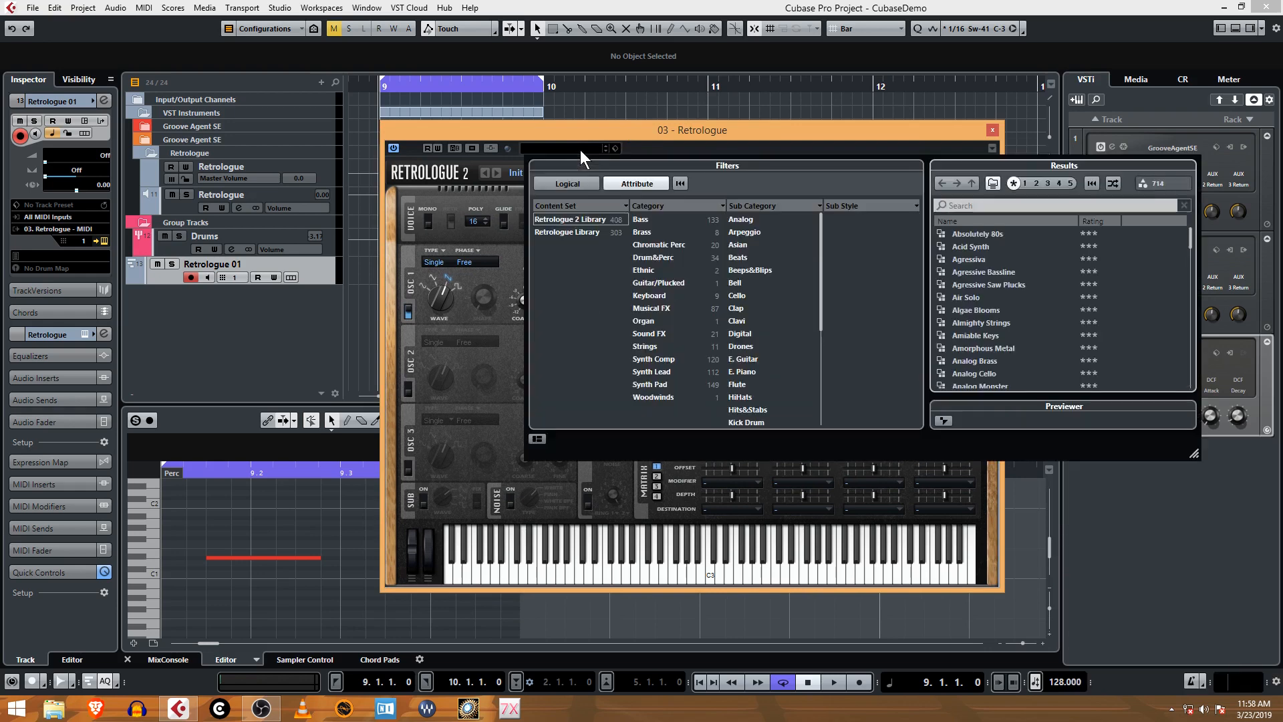
{"action": "left_click", "coordinate": [659, 221]}
{"action": "left_click", "coordinate": [772, 219]}
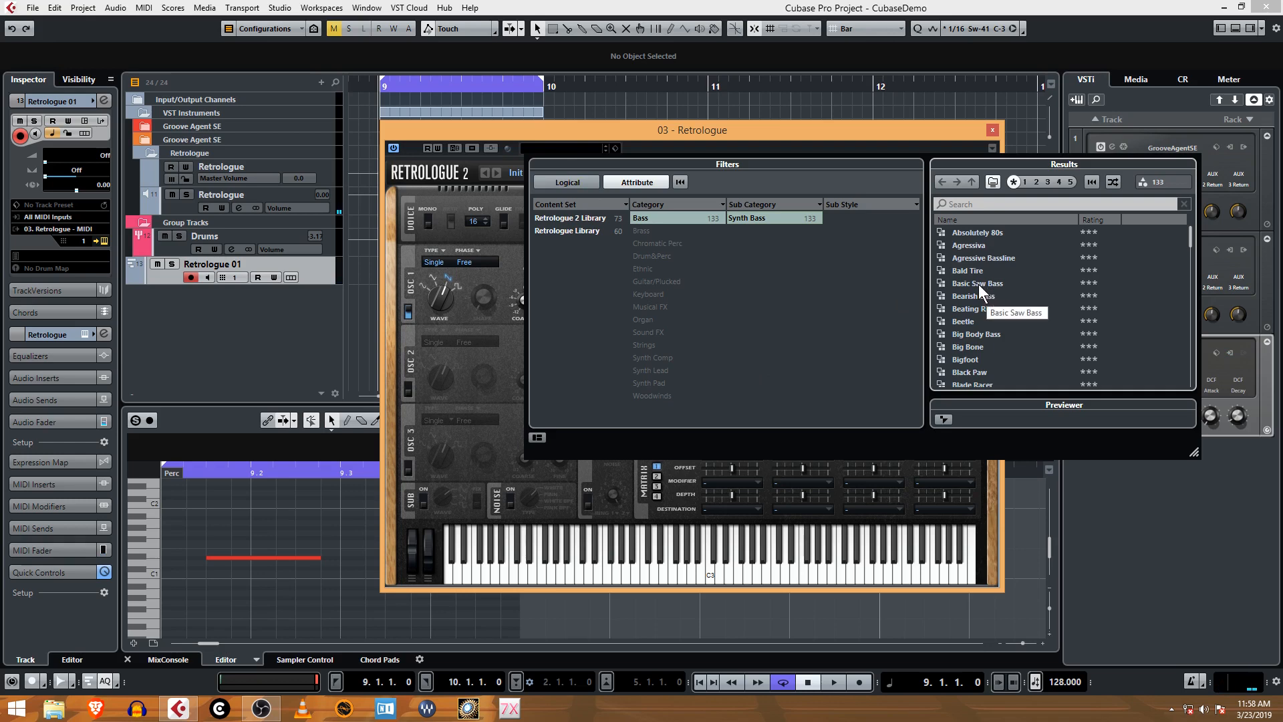
Step: Audition the Agressiva, Agressive Bassline and Bald Tire presets, load Basic Saw Bass, and close the Retrologue window
{"action": "left_click", "coordinate": [975, 246]}
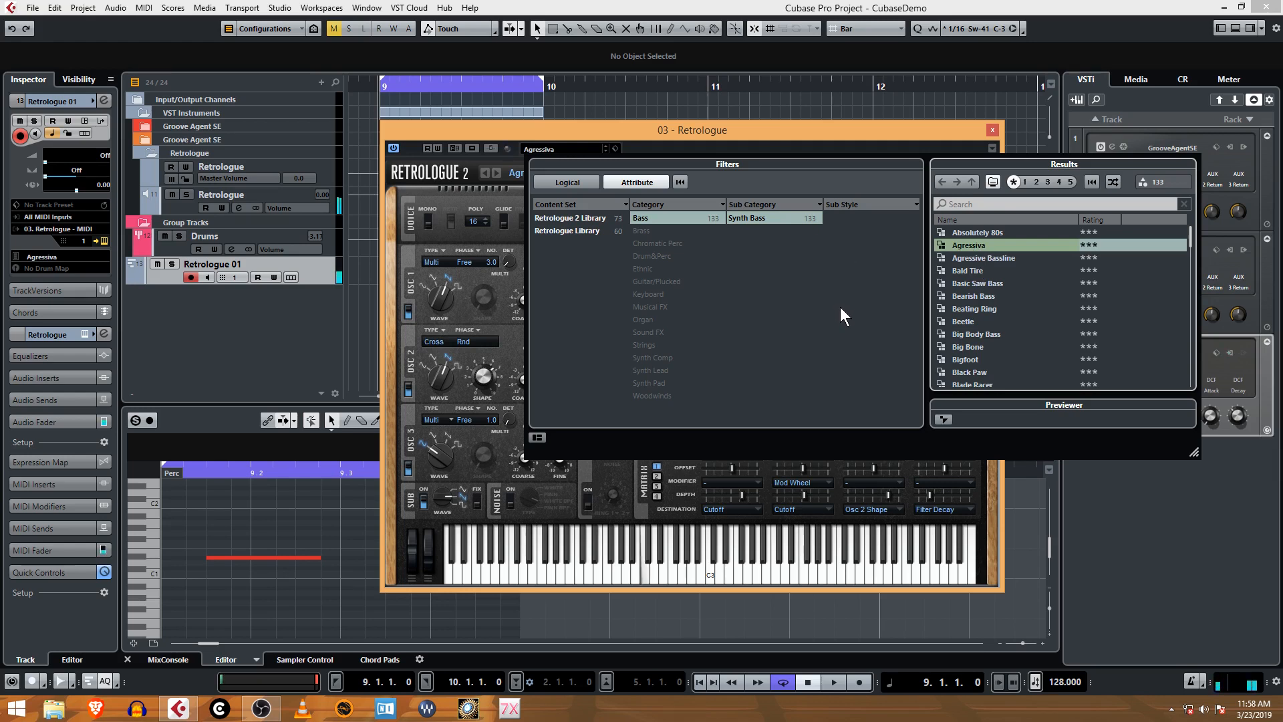
{"action": "left_click", "coordinate": [998, 257]}
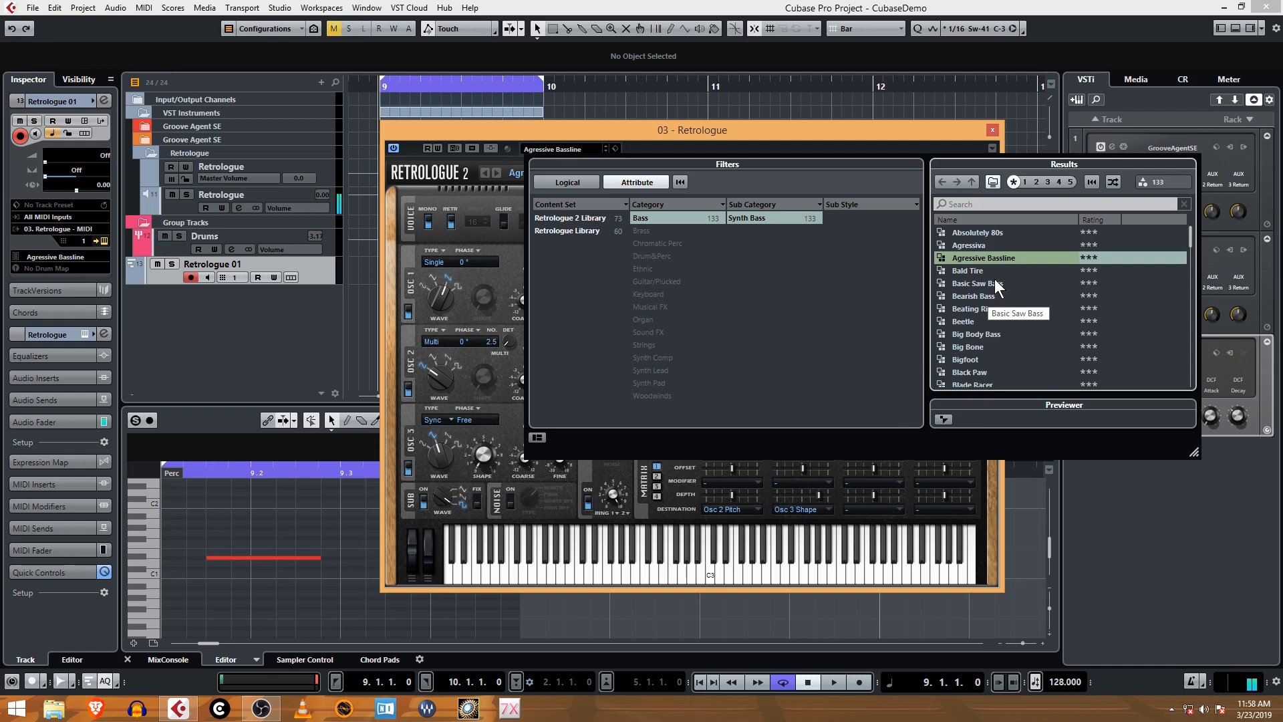
{"action": "left_click", "coordinate": [994, 274]}
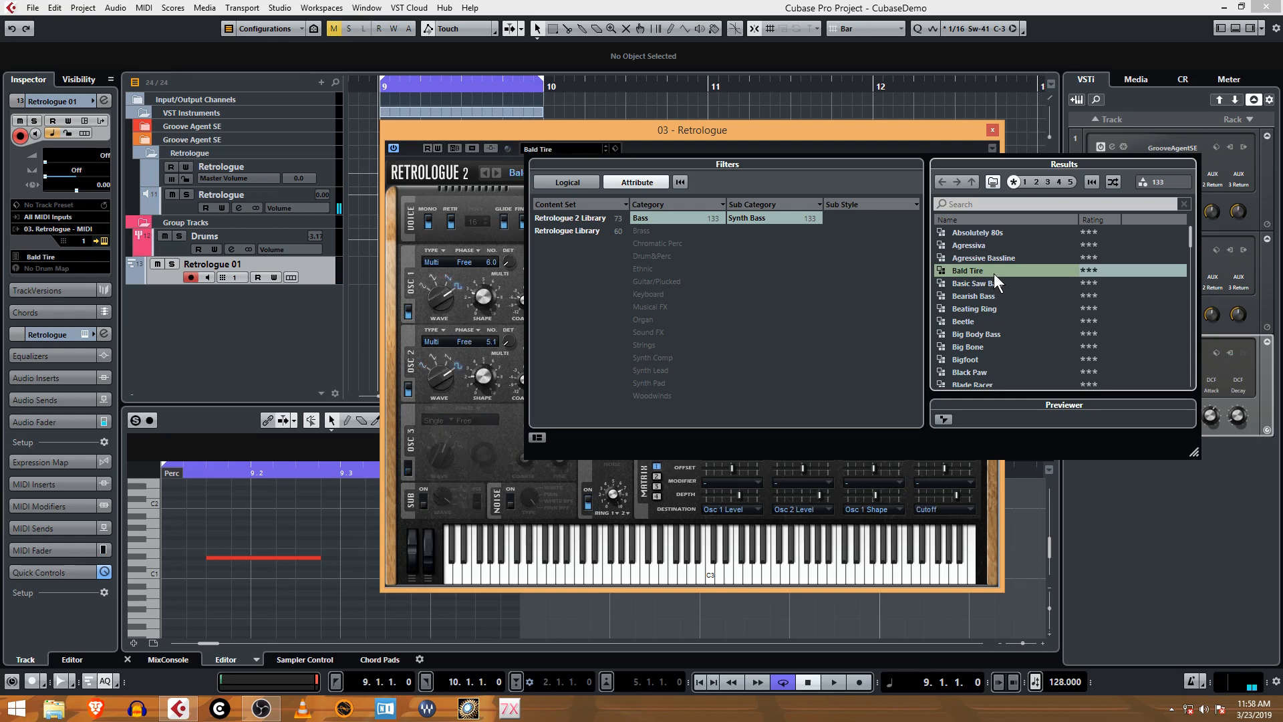
{"action": "left_click", "coordinate": [992, 283]}
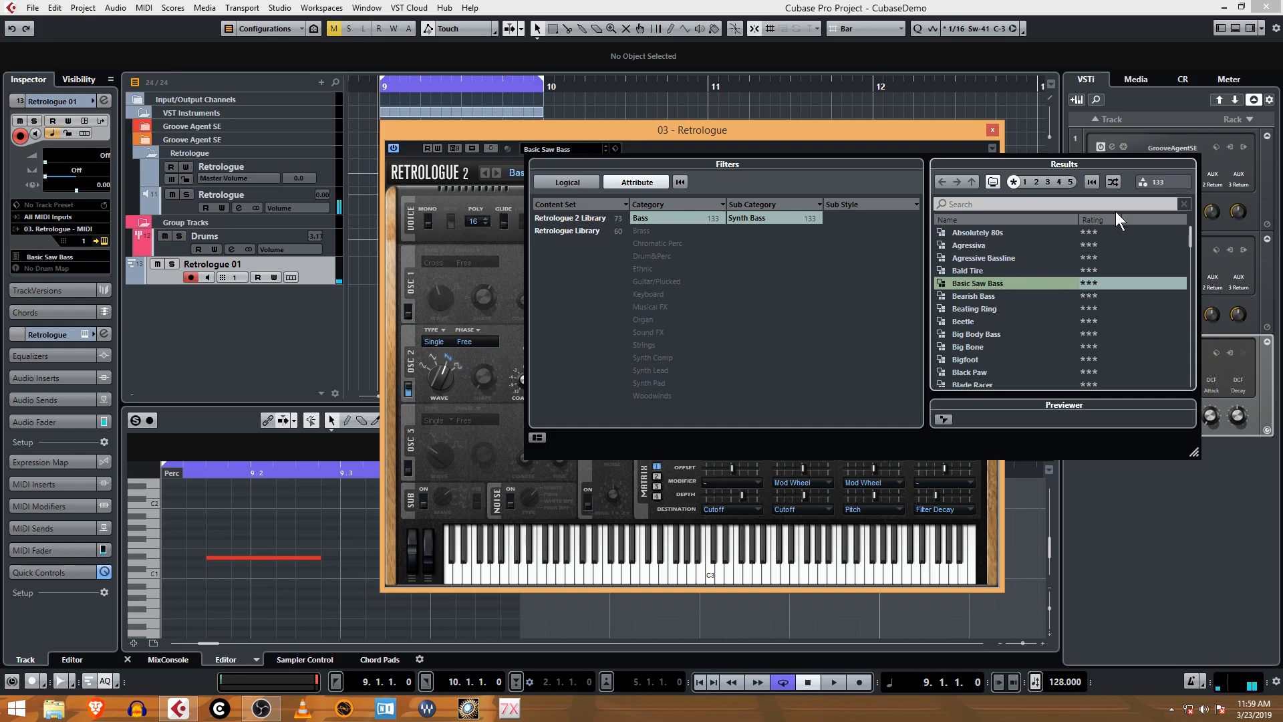
{"action": "left_click", "coordinate": [635, 107]}
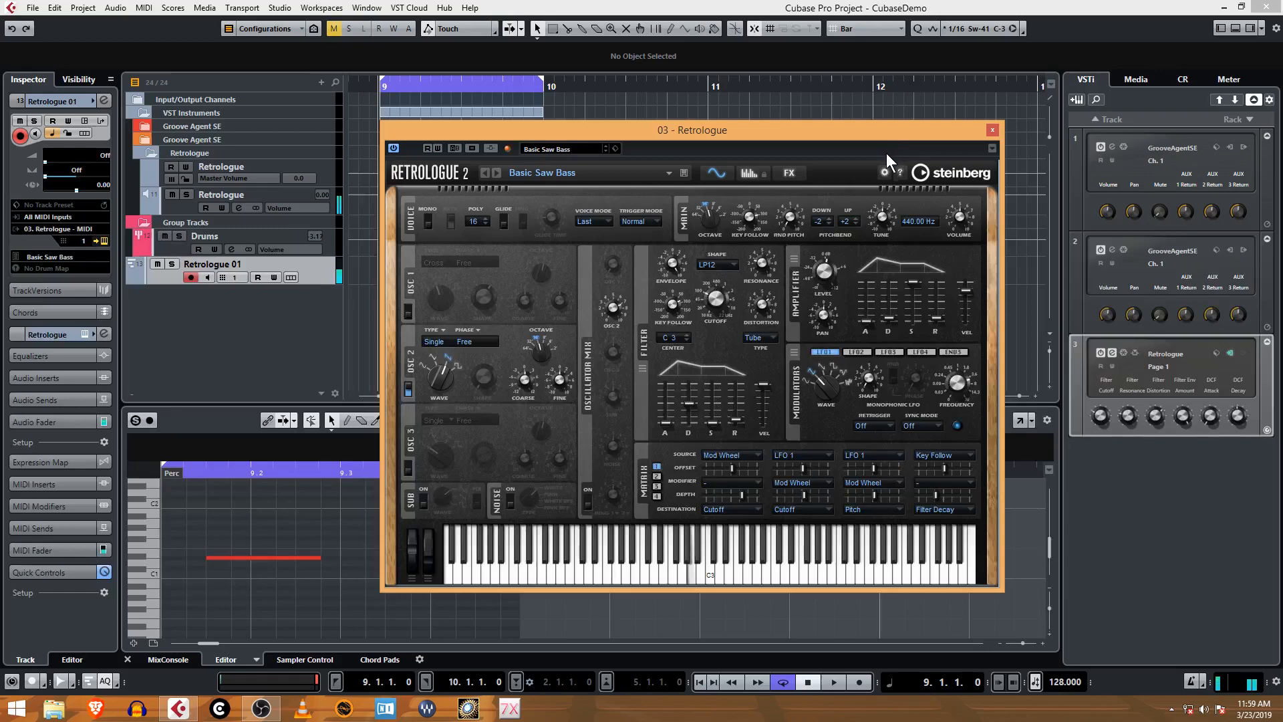
{"action": "left_click", "coordinate": [994, 131]}
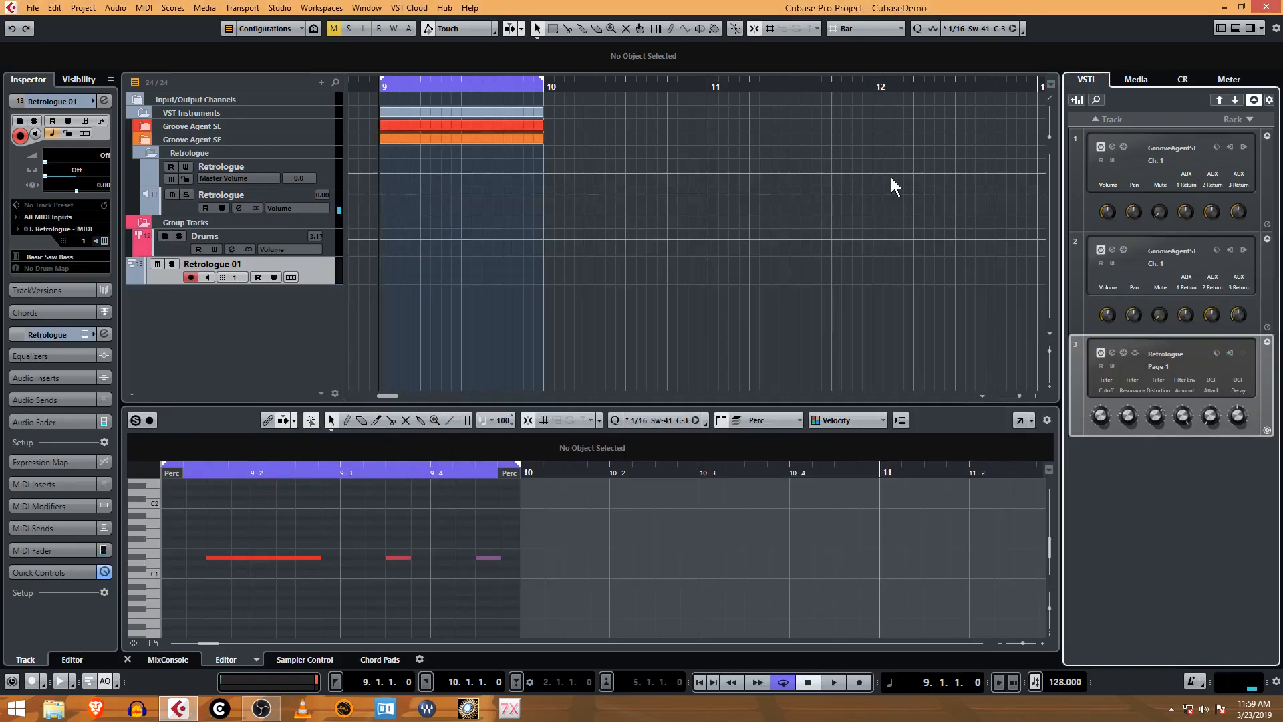
Step: Draw an empty one-bar MIDI part at bar 9 on the Retrologue 01 track and return to the selection tool
{"action": "right_click", "coordinate": [407, 266]}
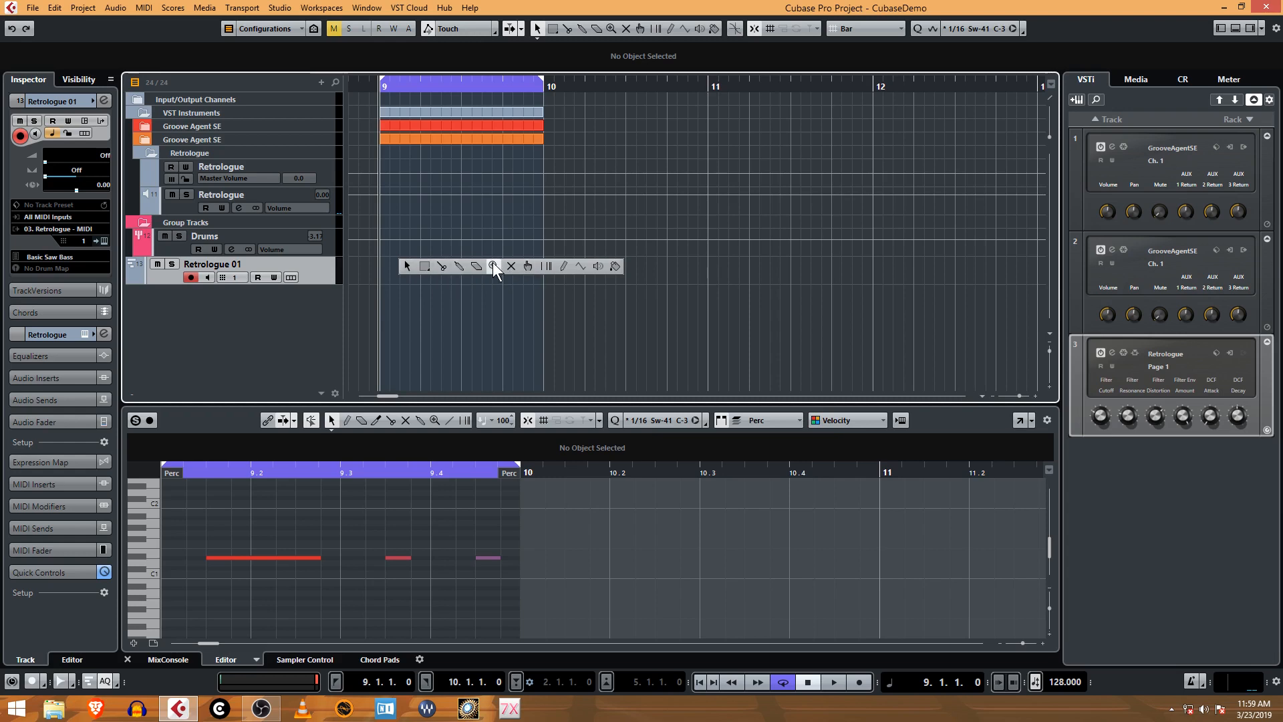
{"action": "left_click", "coordinate": [563, 266]}
{"action": "left_click_drag", "start_coordinate": [385, 266], "coordinate": [491, 270]}
{"action": "right_click", "coordinate": [485, 276]}
{"action": "left_click", "coordinate": [485, 276]}
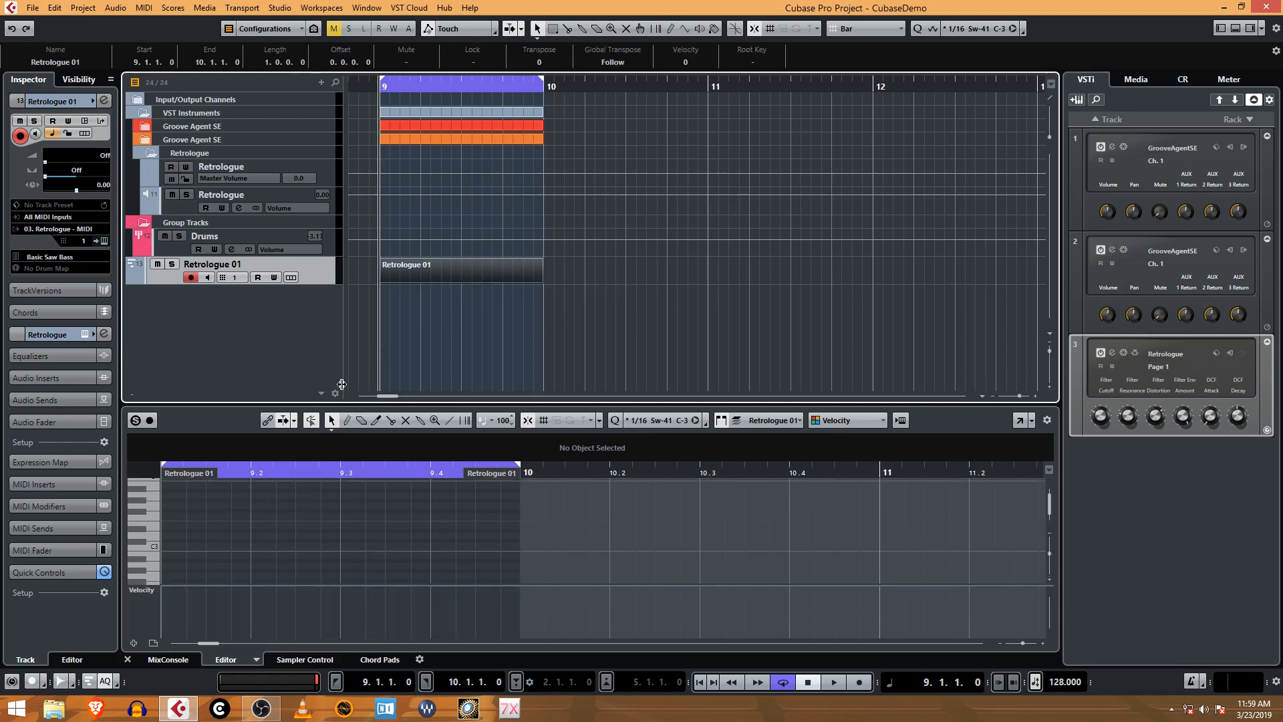
Step: Enlarge the Key Editor for the Retrologue 01 part and activate its Draw tool
{"action": "left_click_drag", "start_coordinate": [327, 404], "coordinate": [328, 327]}
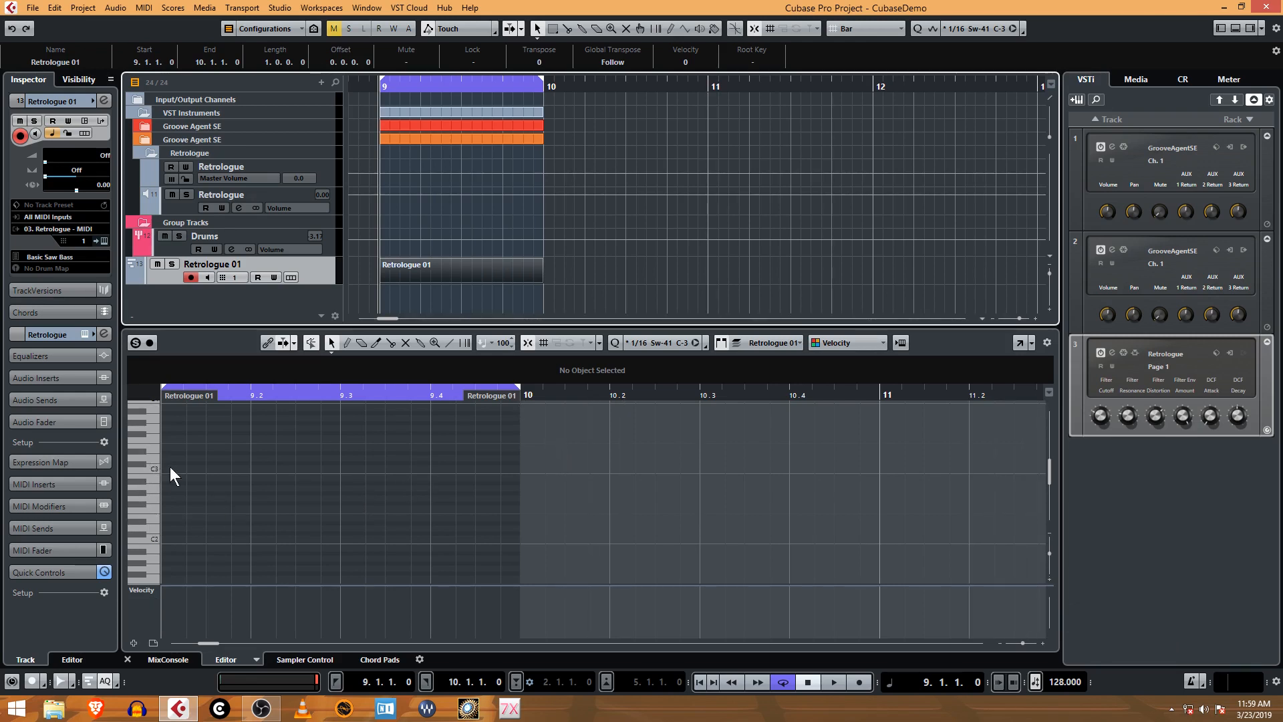
{"action": "right_click", "coordinate": [215, 468]}
{"action": "left_click", "coordinate": [233, 468]}
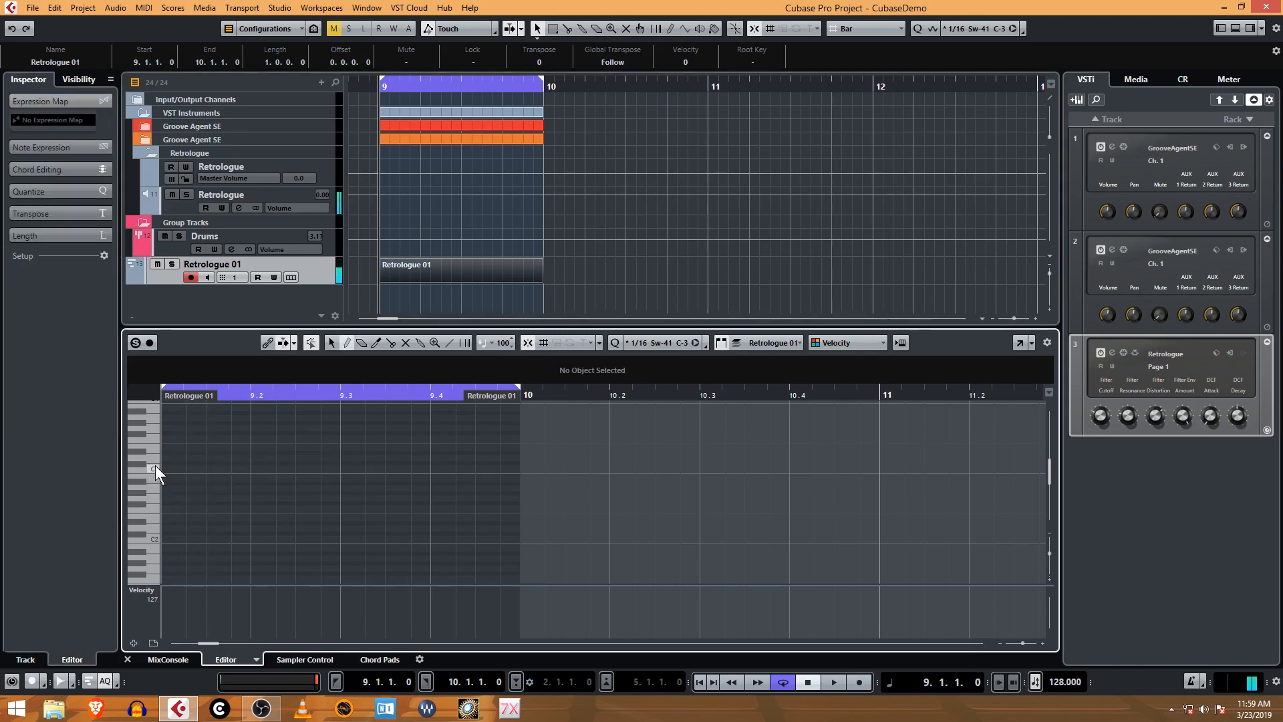
{"action": "left_click", "coordinate": [471, 9]}
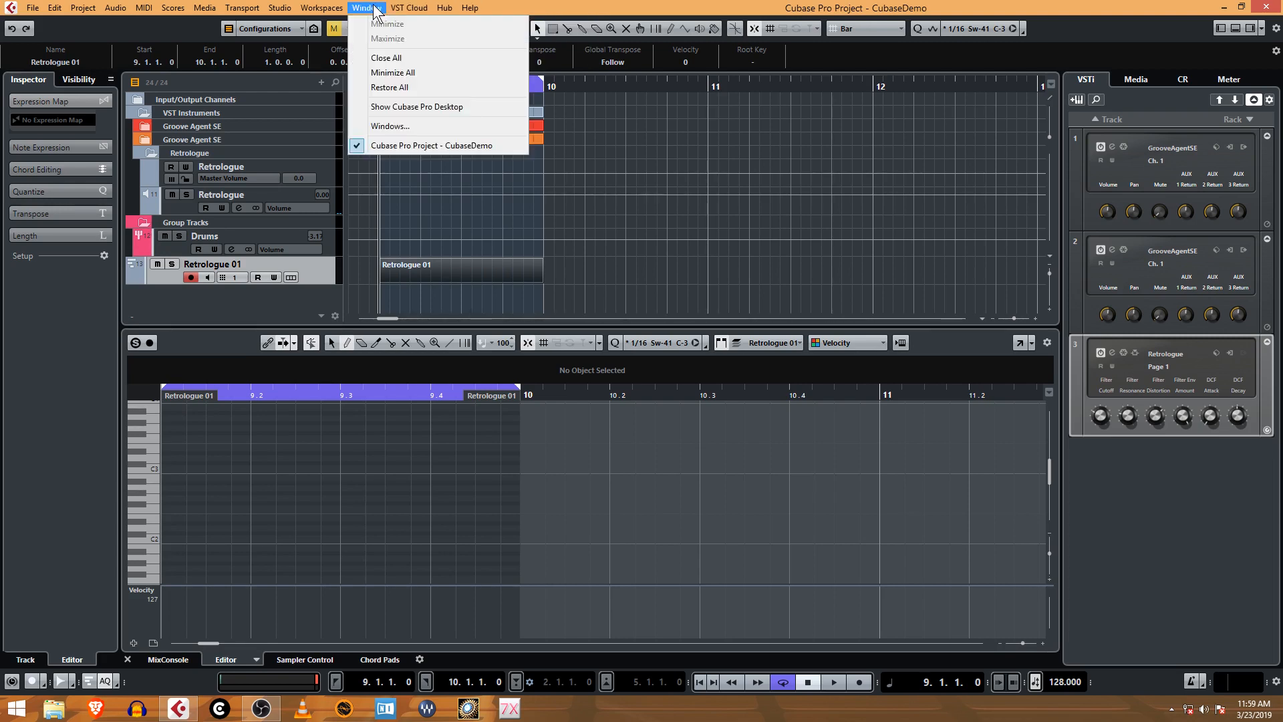
{"action": "mouse_move", "coordinate": [44, 10]}
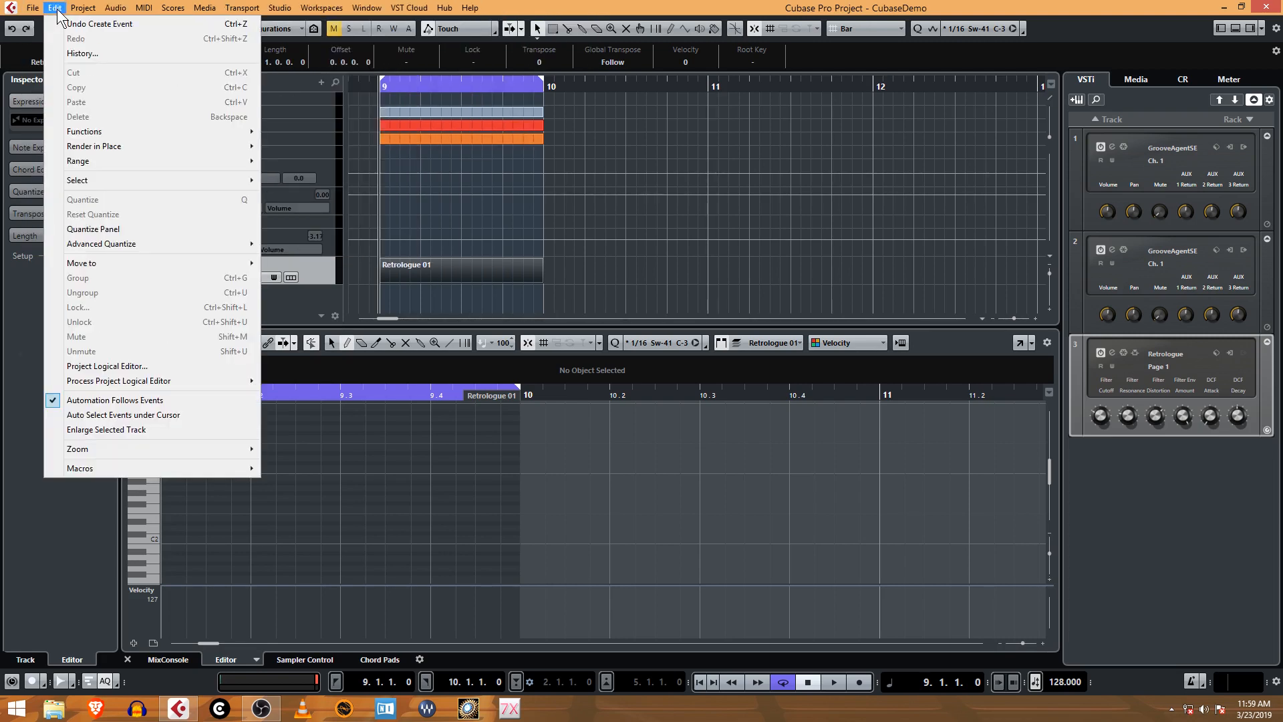
{"action": "mouse_move", "coordinate": [87, 9]}
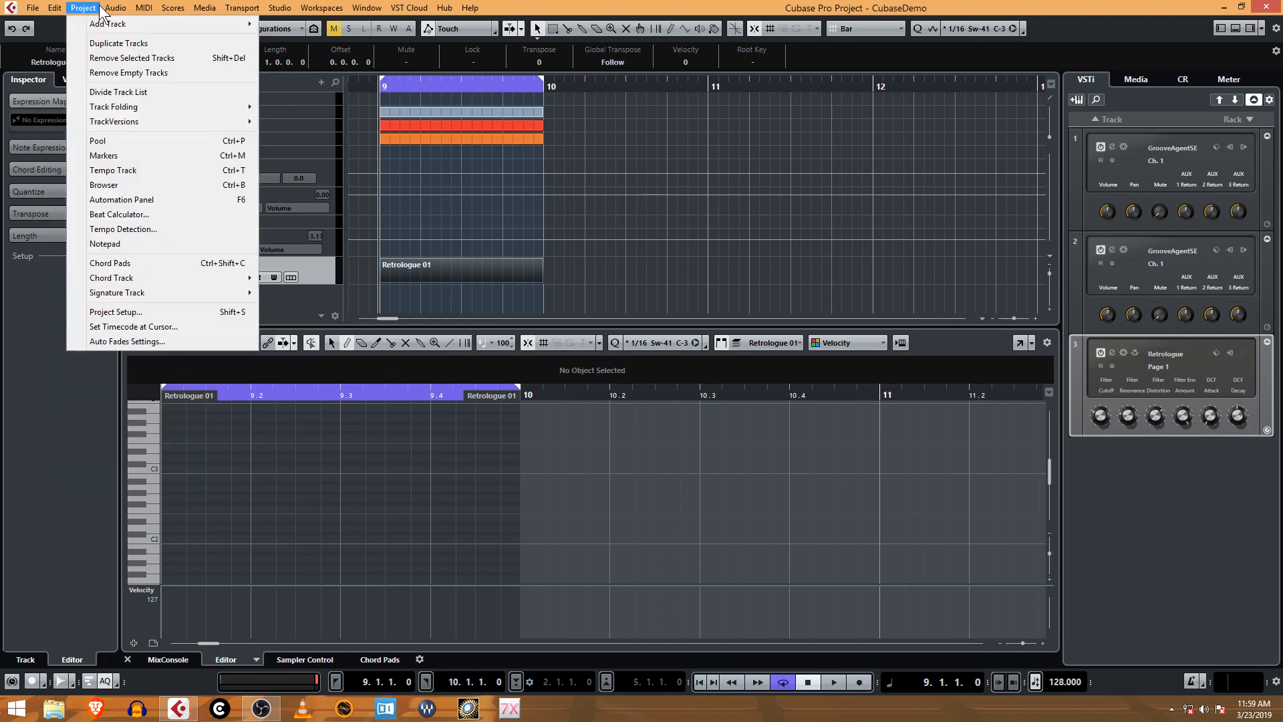
{"action": "mouse_move", "coordinate": [203, 9]}
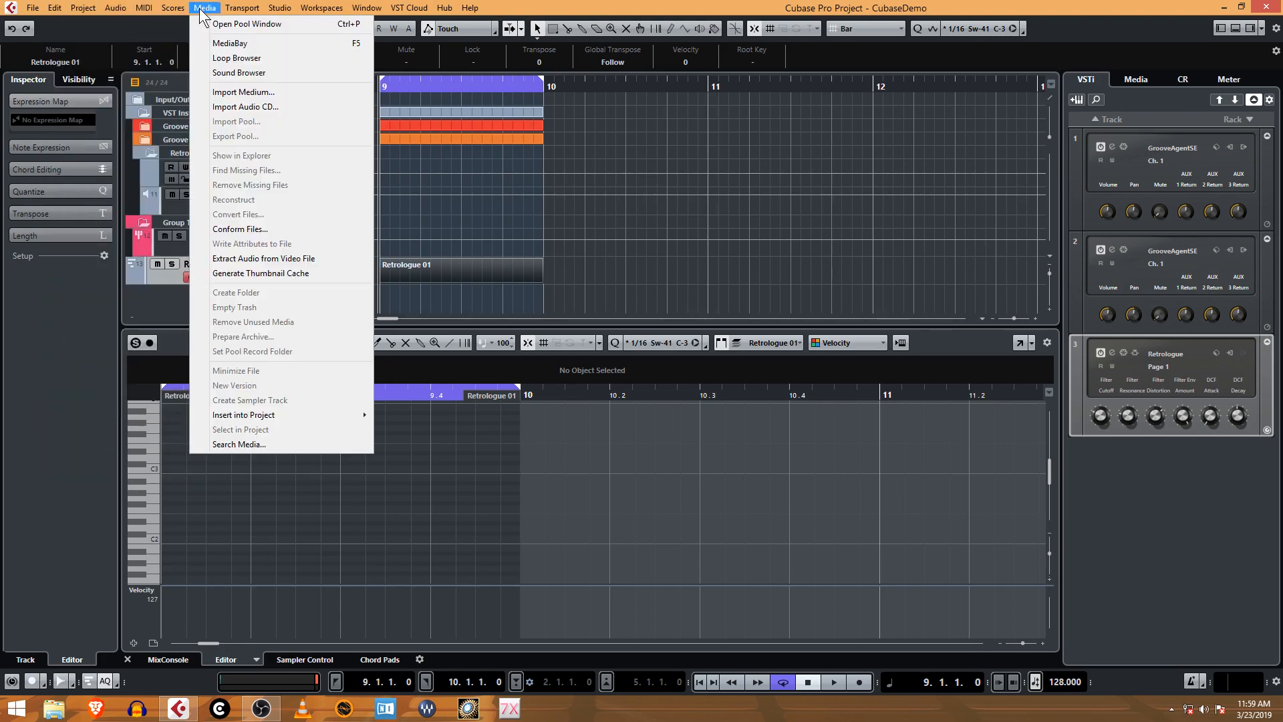
{"action": "mouse_move", "coordinate": [143, 11]}
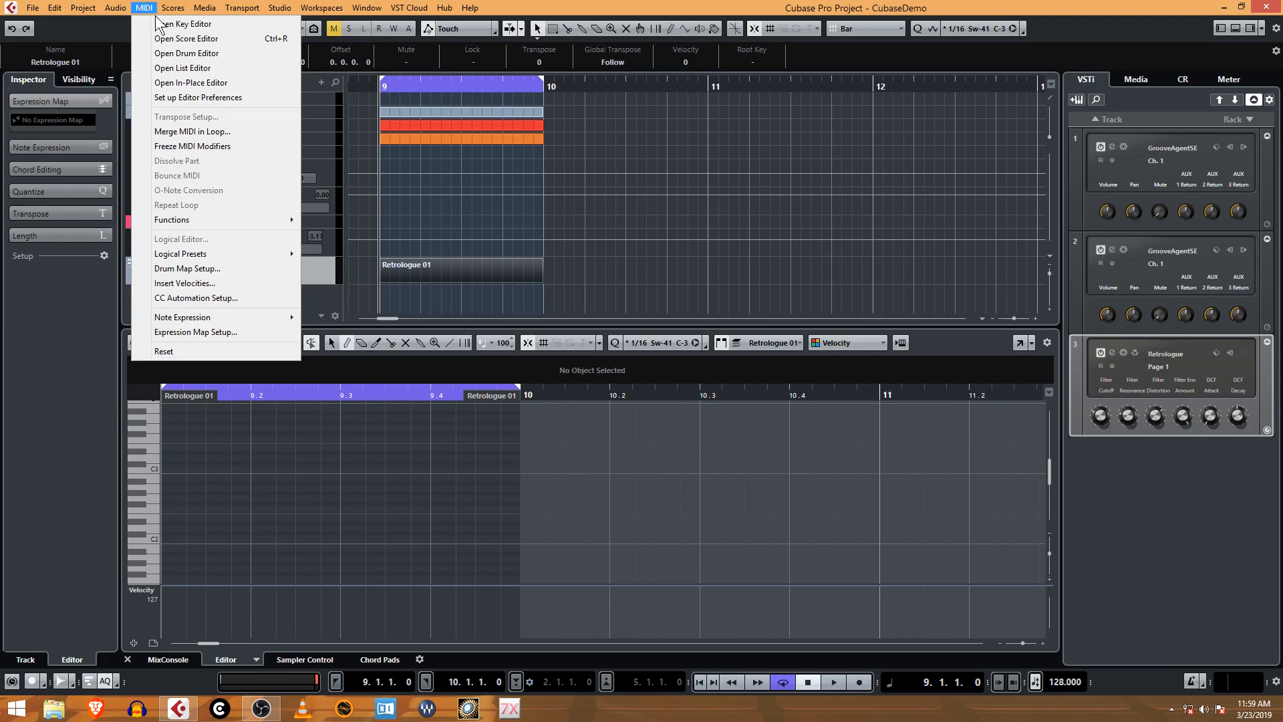
{"action": "mouse_move", "coordinate": [223, 222]}
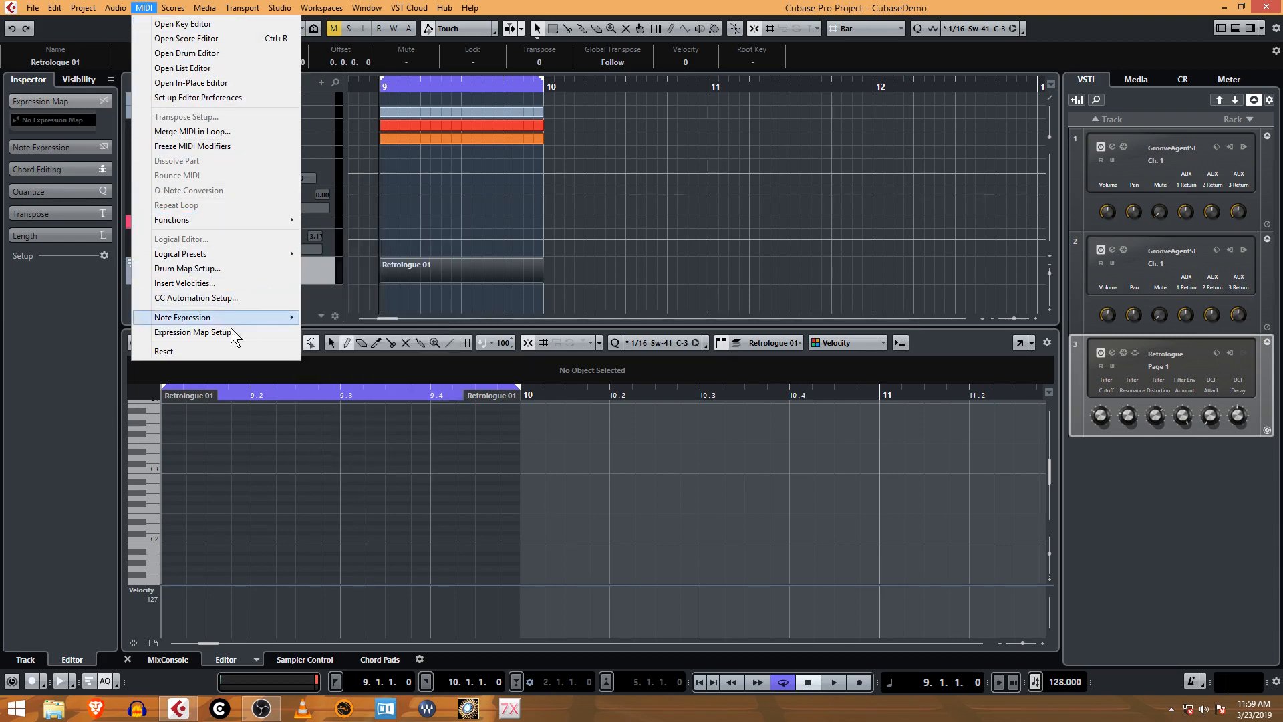
{"action": "mouse_move", "coordinate": [378, 8]}
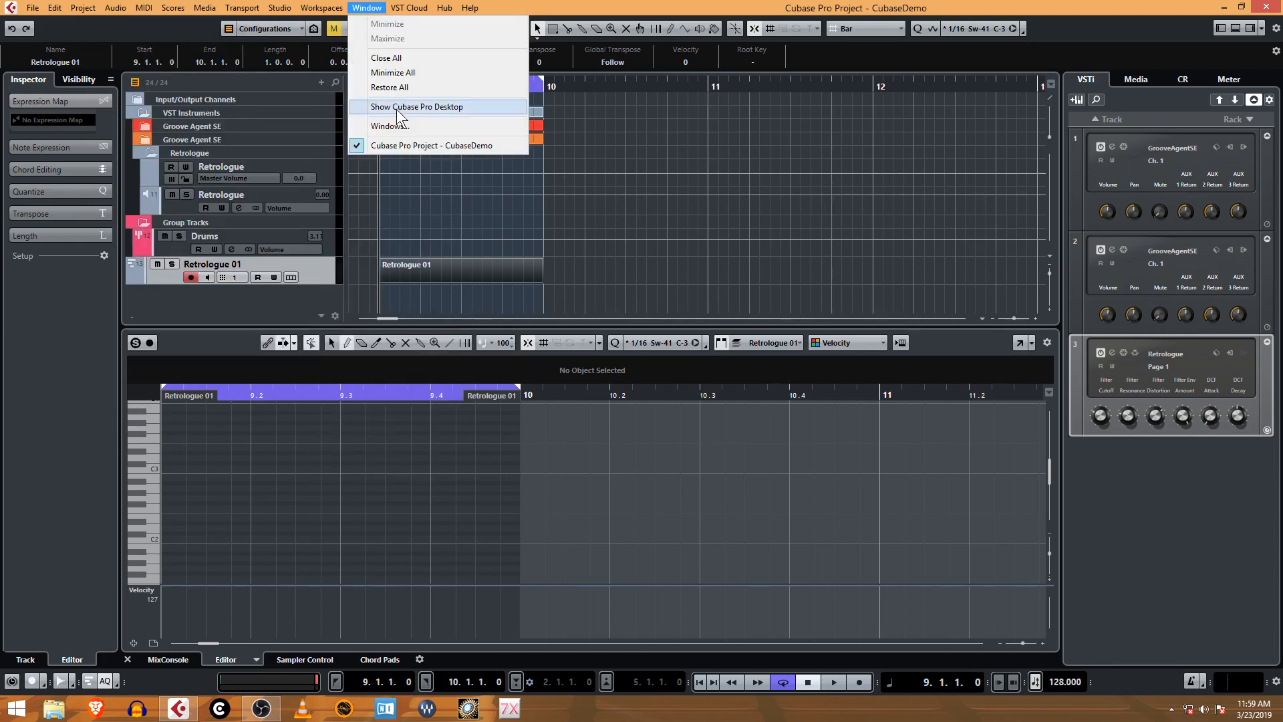
{"action": "left_click", "coordinate": [409, 126]}
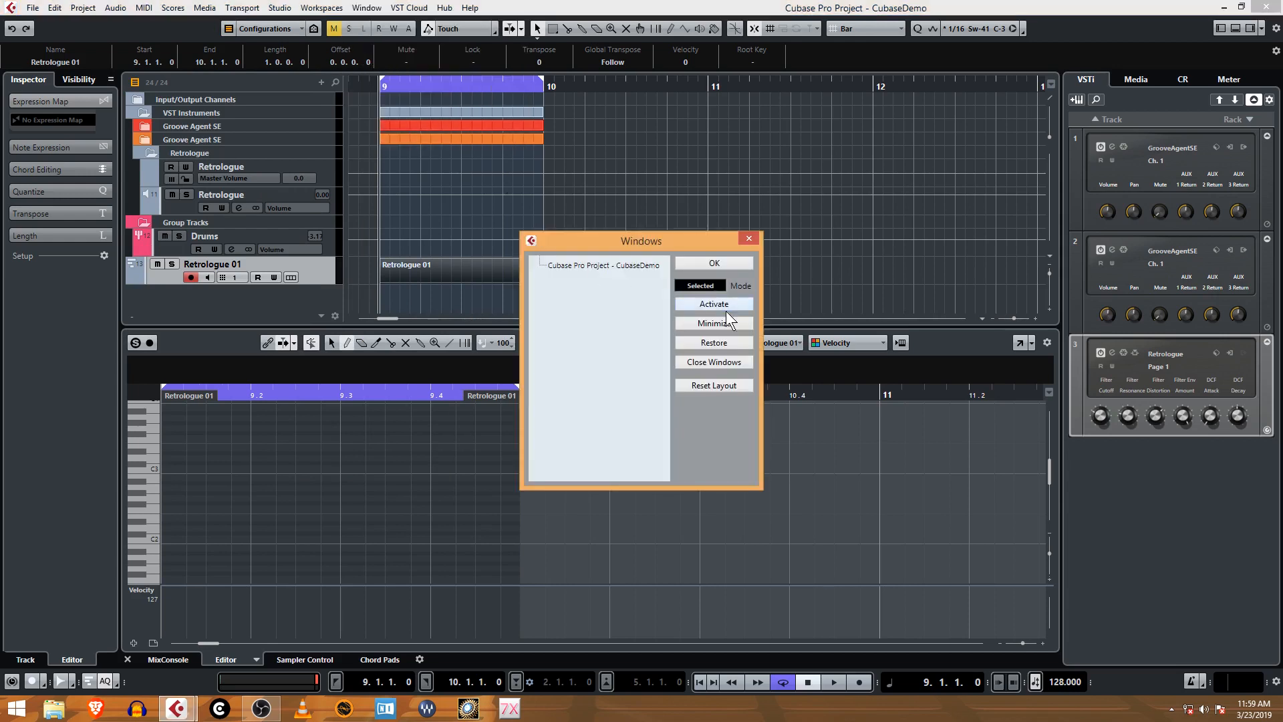
{"action": "left_click", "coordinate": [750, 239]}
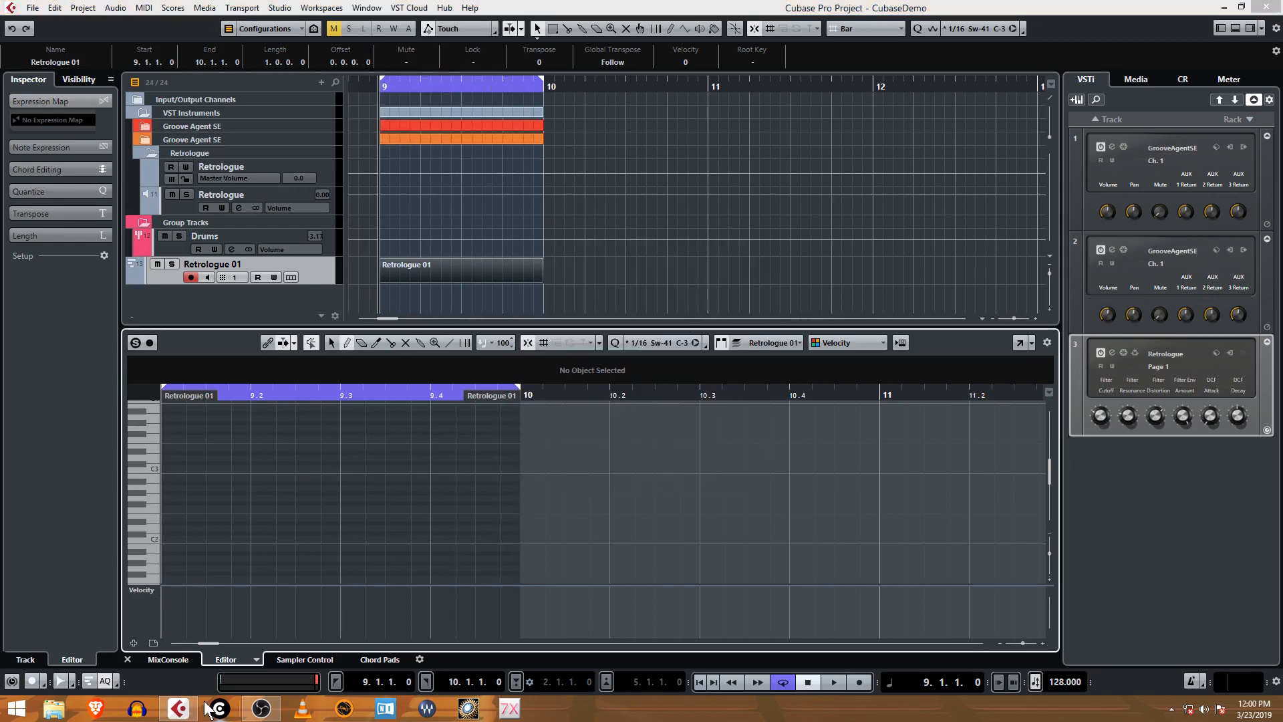
{"action": "right_click", "coordinate": [183, 680]}
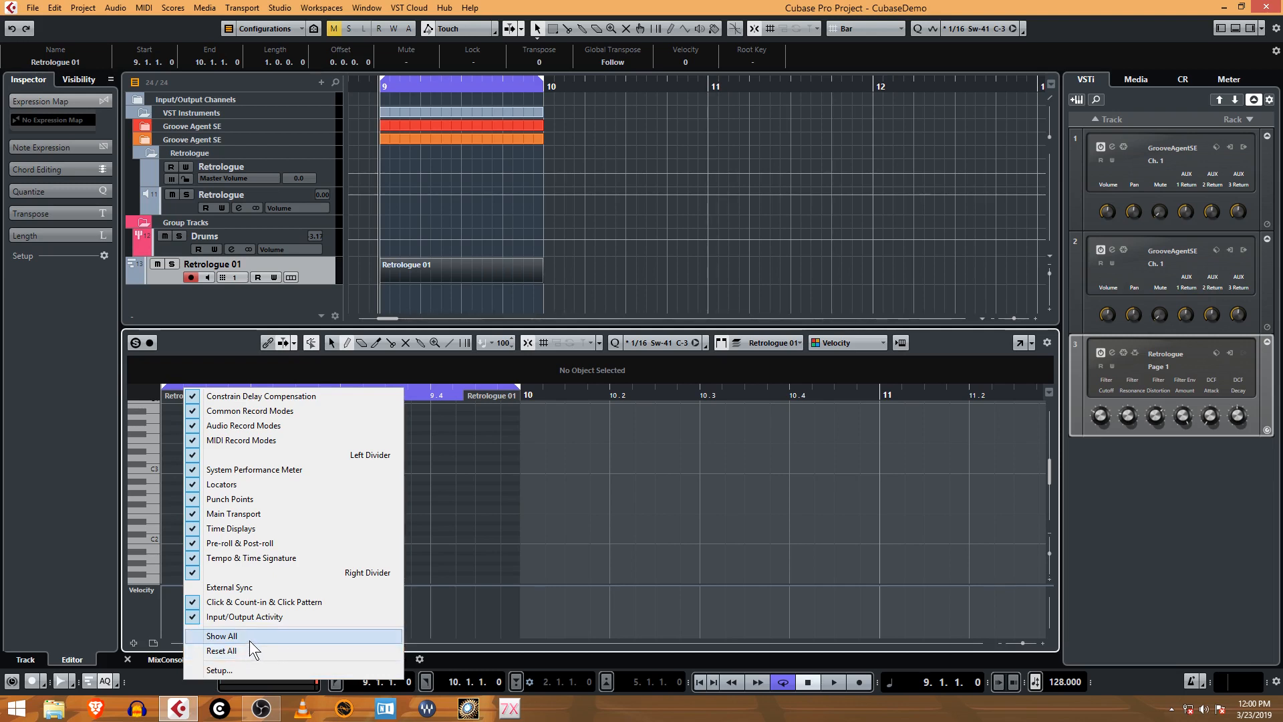
{"action": "left_click", "coordinate": [168, 679]}
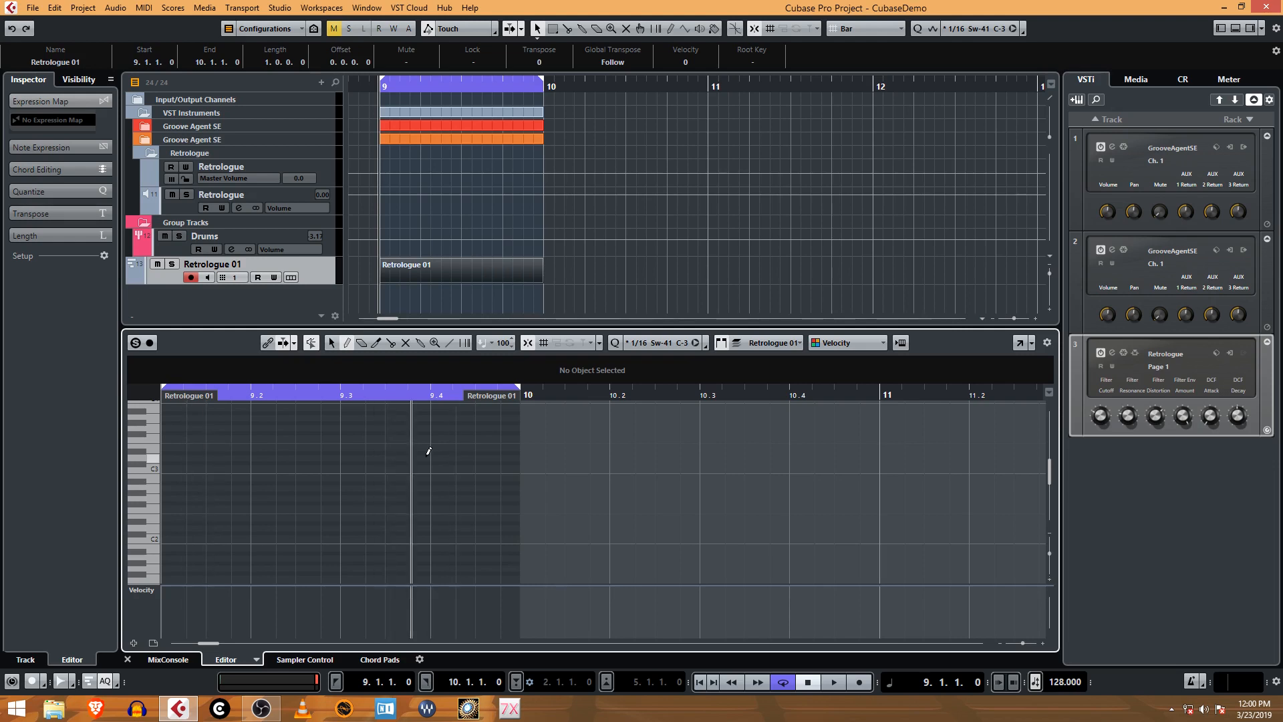
Step: Check the click and count-in options in the Metronome Setup and close it
{"action": "left_click", "coordinate": [1199, 682]}
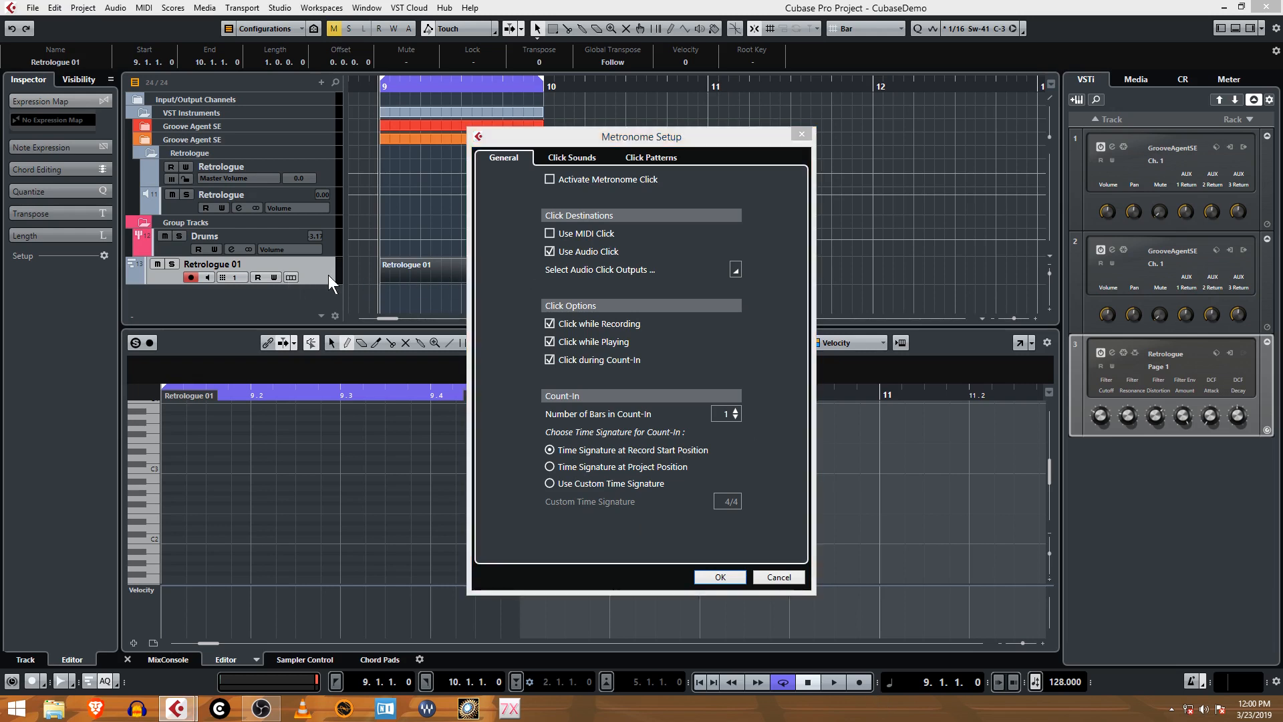
{"action": "left_click", "coordinate": [735, 576]}
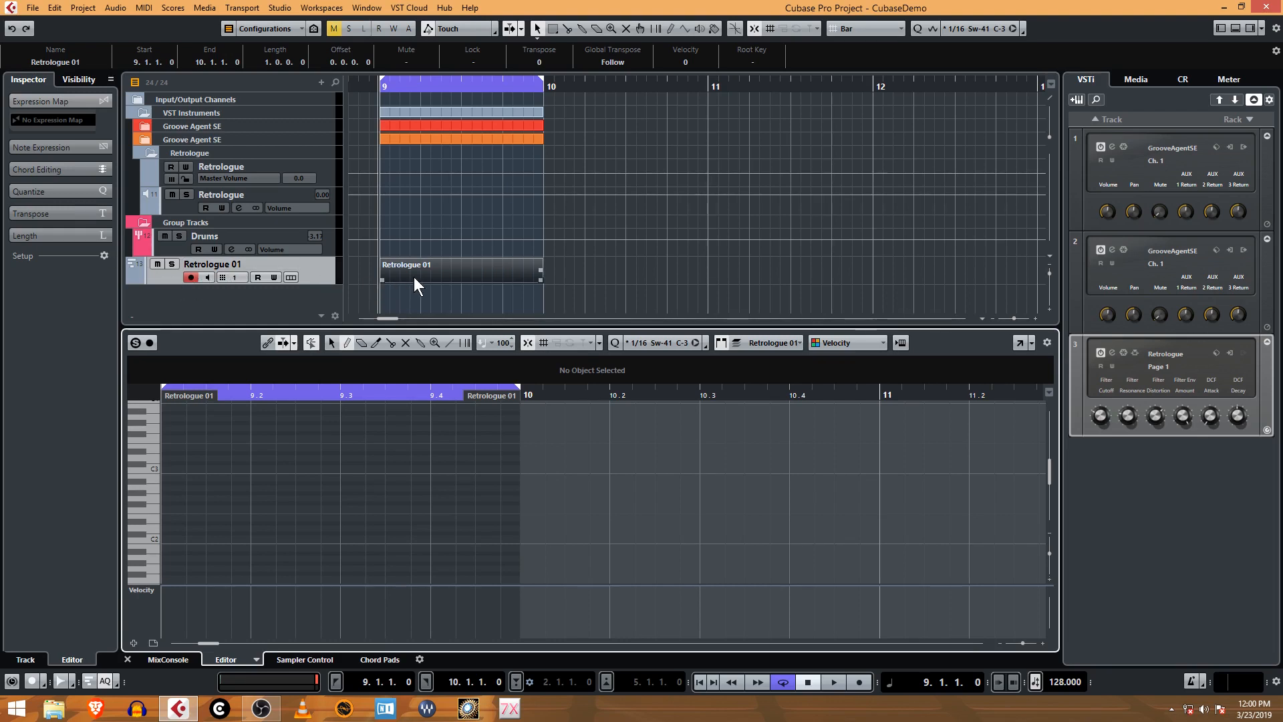
Step: Delete the empty one-bar part from the Retrologue 01 track and check the MIDI recording modes
{"action": "left_click", "coordinate": [431, 275]}
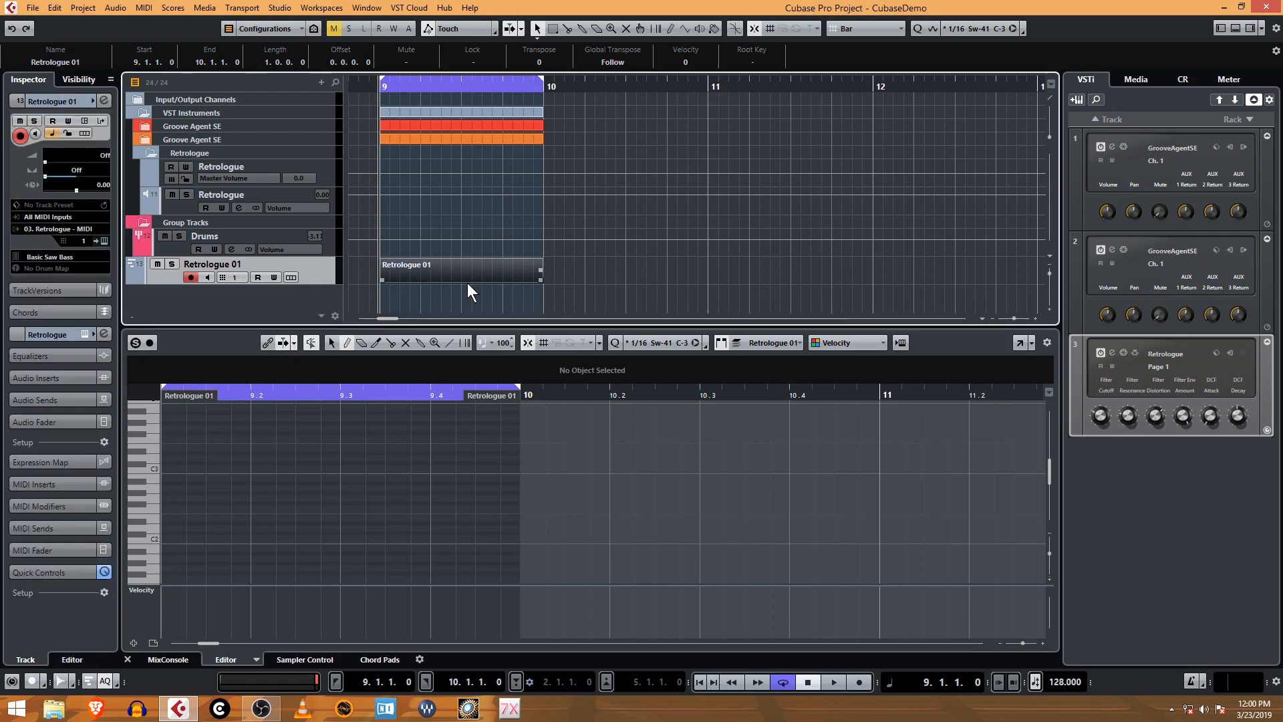
{"action": "key", "text": "Delete"}
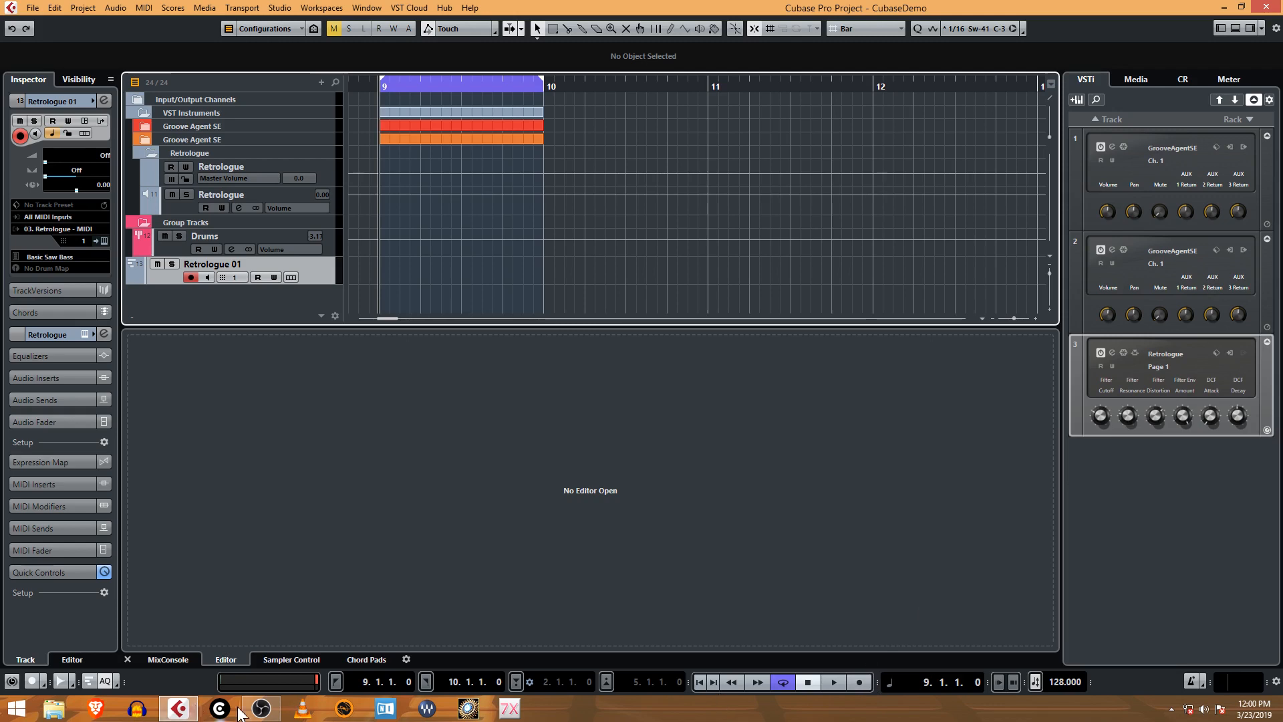
{"action": "left_click", "coordinate": [115, 685]}
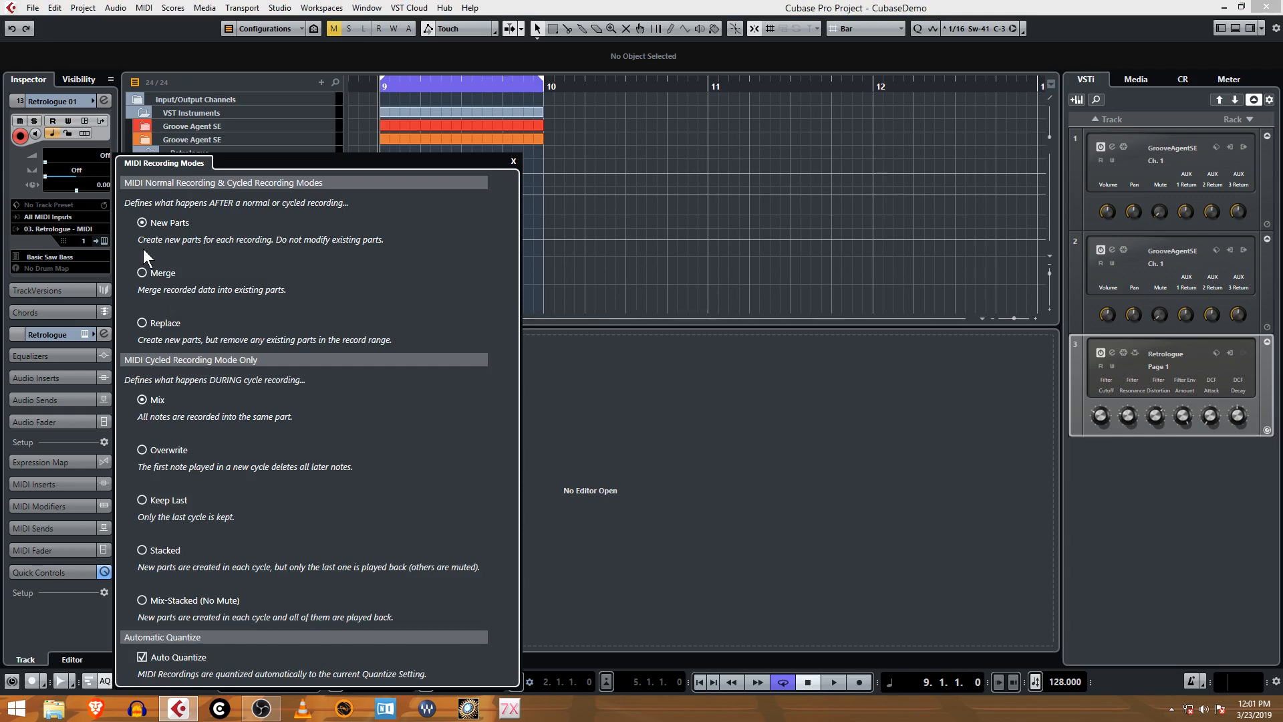
{"action": "left_click", "coordinate": [82, 635]}
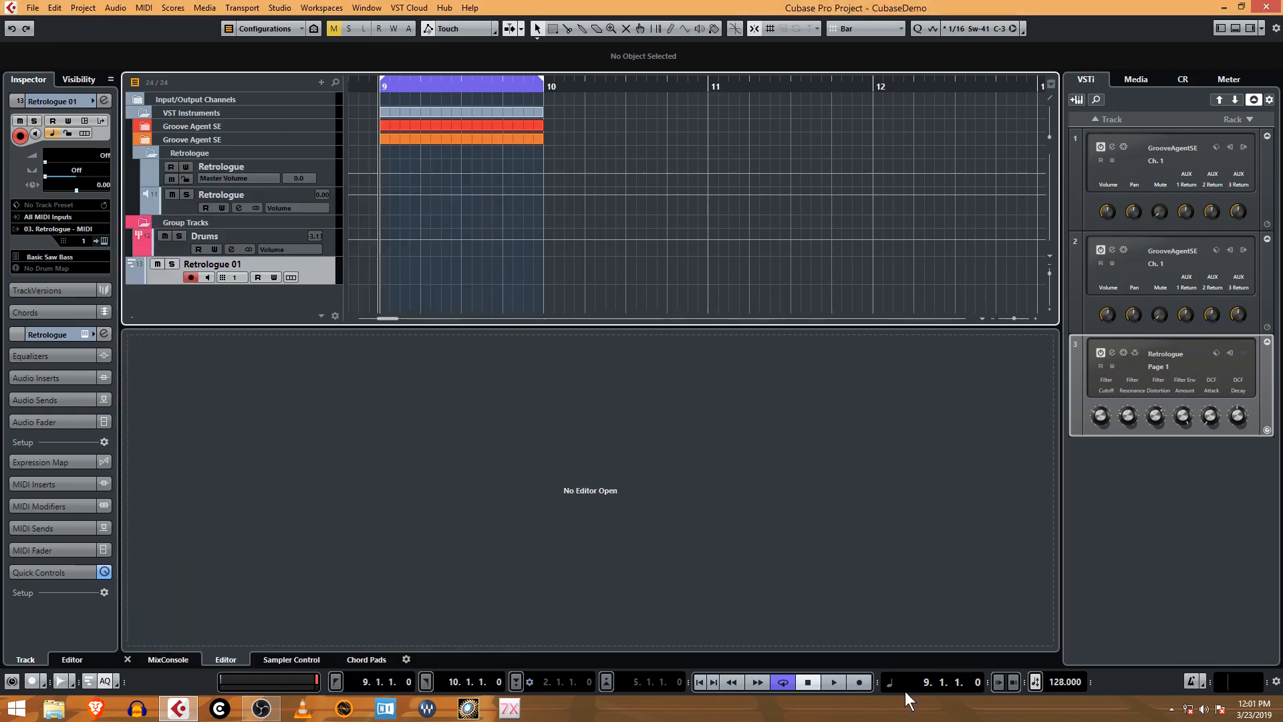
Step: Switch the MIDI cycled recording mode to Stacked during a test cycle recording on the Retrologue 01 track, and return to bar 9
{"action": "left_click", "coordinate": [839, 683]}
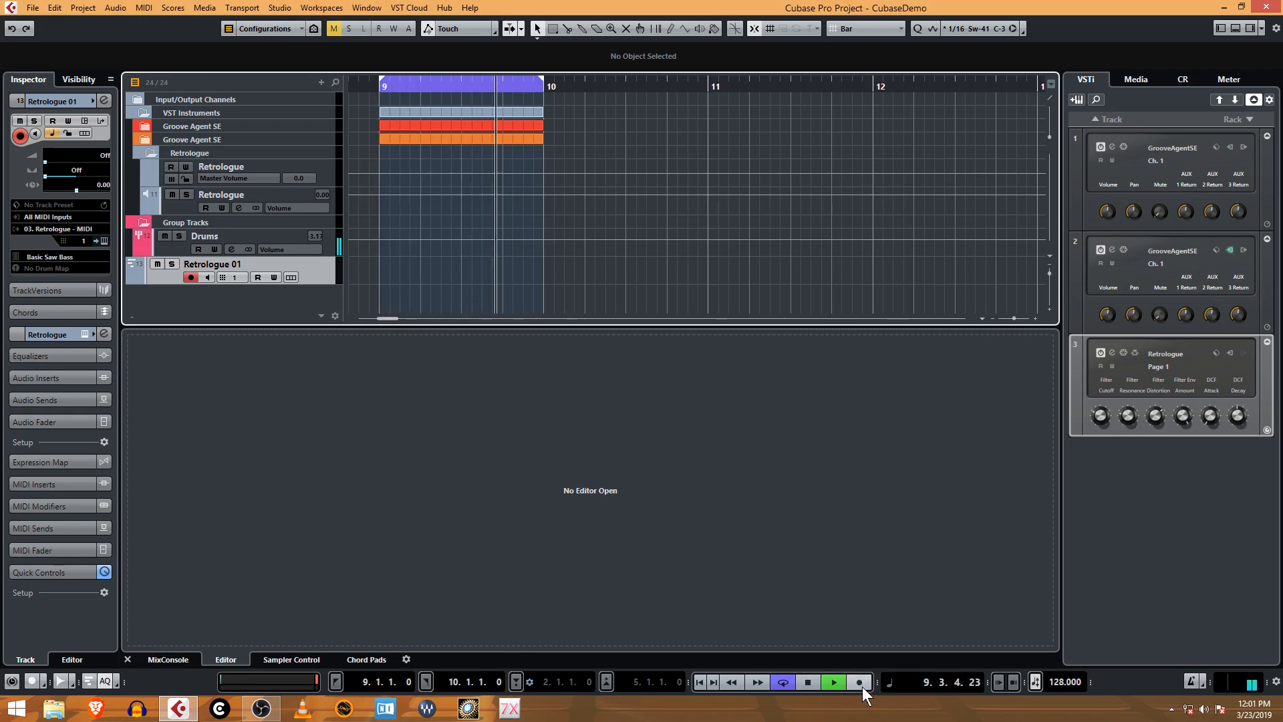
{"action": "left_click", "coordinate": [860, 683]}
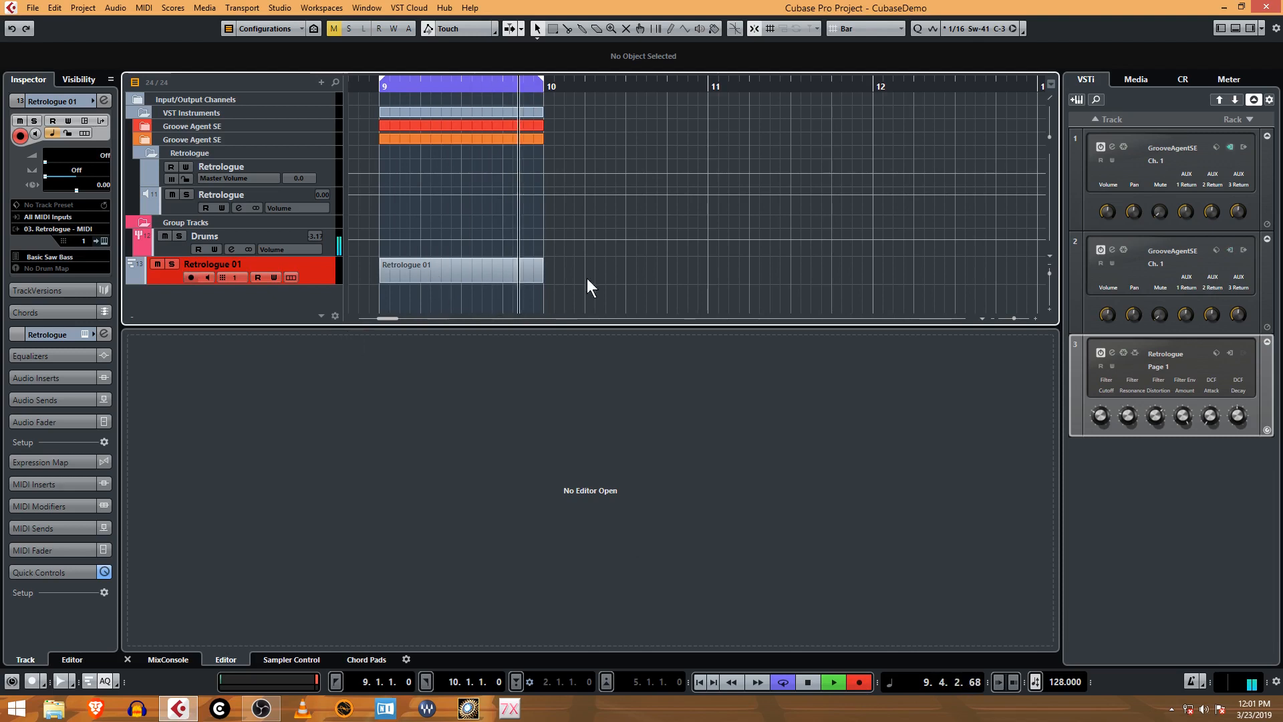
{"action": "left_click", "coordinate": [89, 682]}
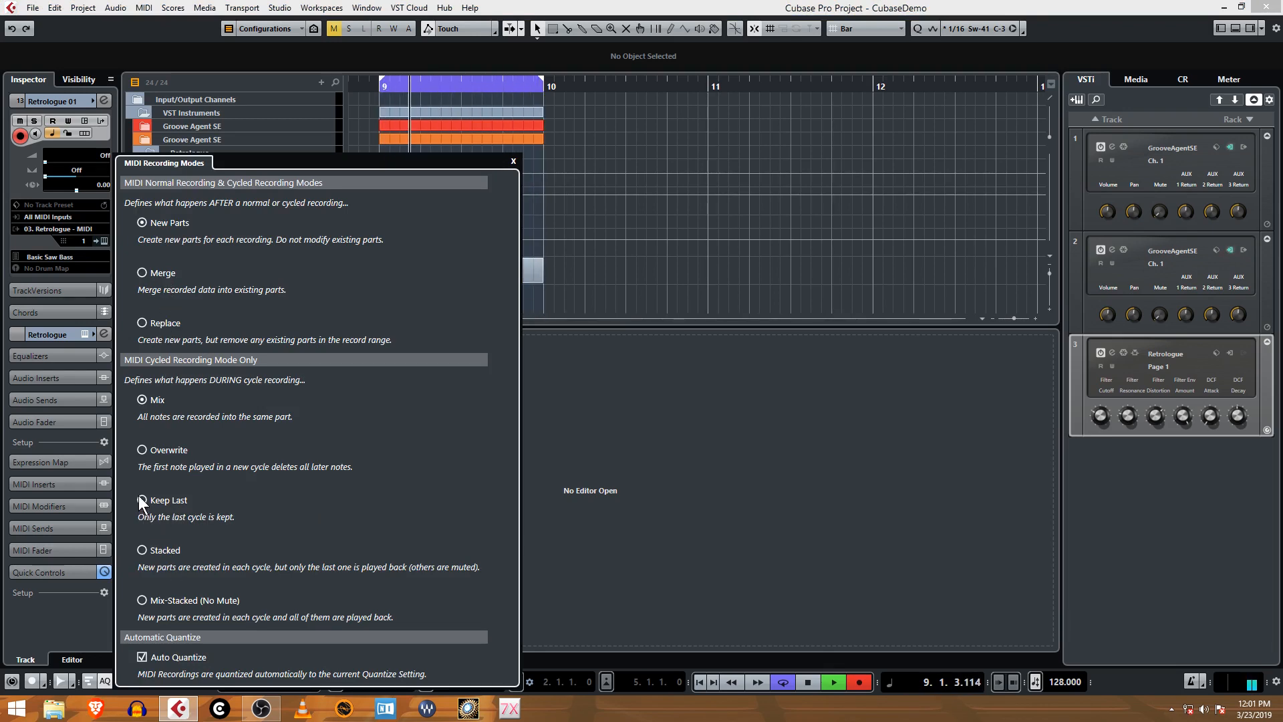
{"action": "left_click", "coordinate": [141, 551]}
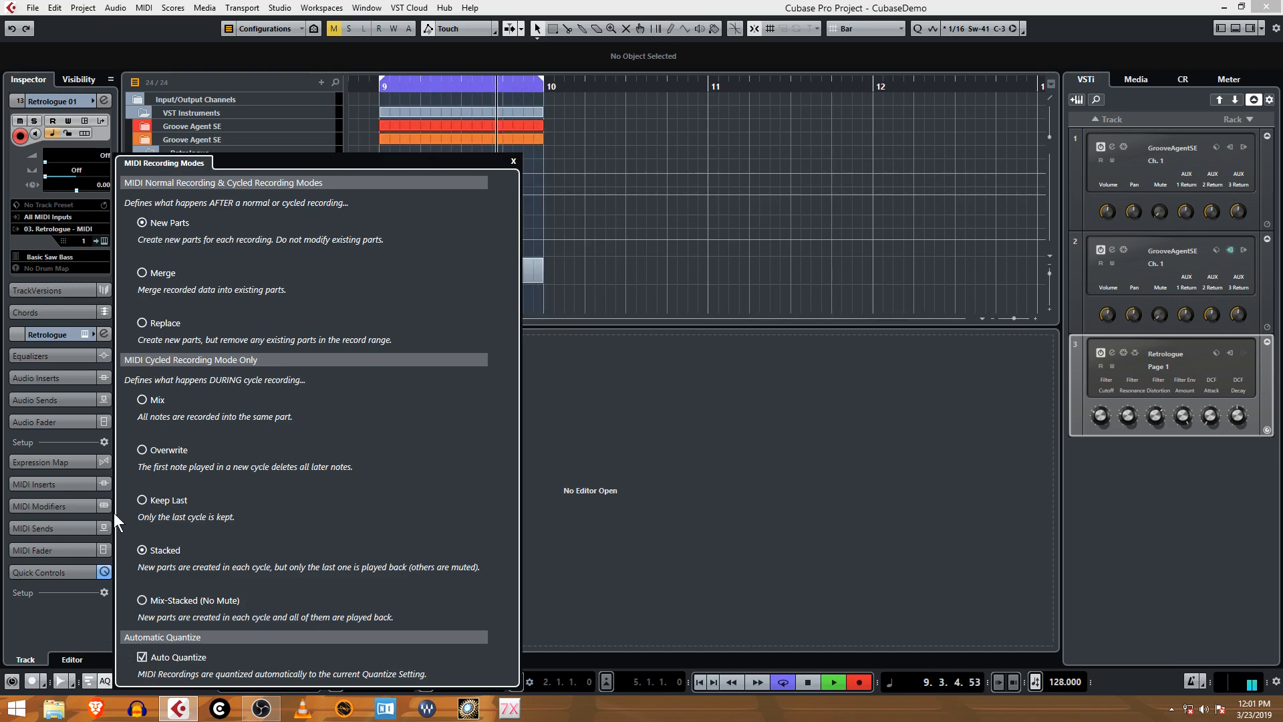
{"action": "left_click", "coordinate": [85, 610]}
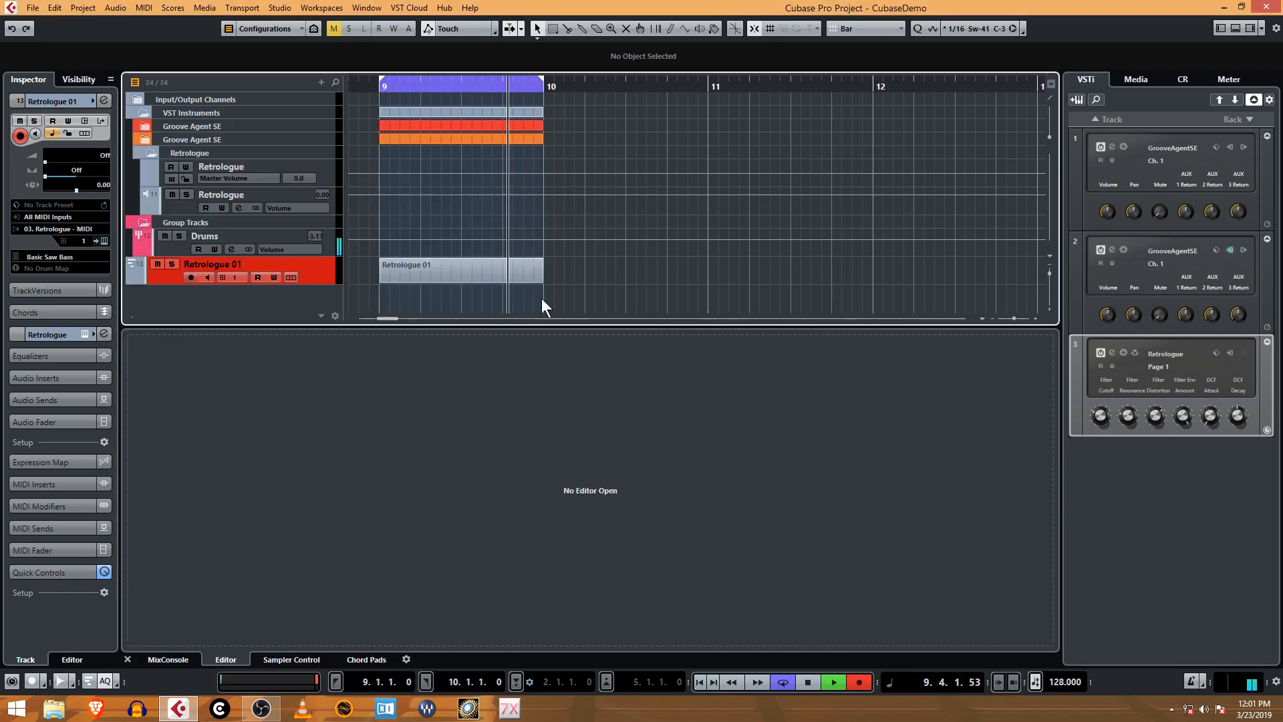
{"action": "key", "text": "space"}
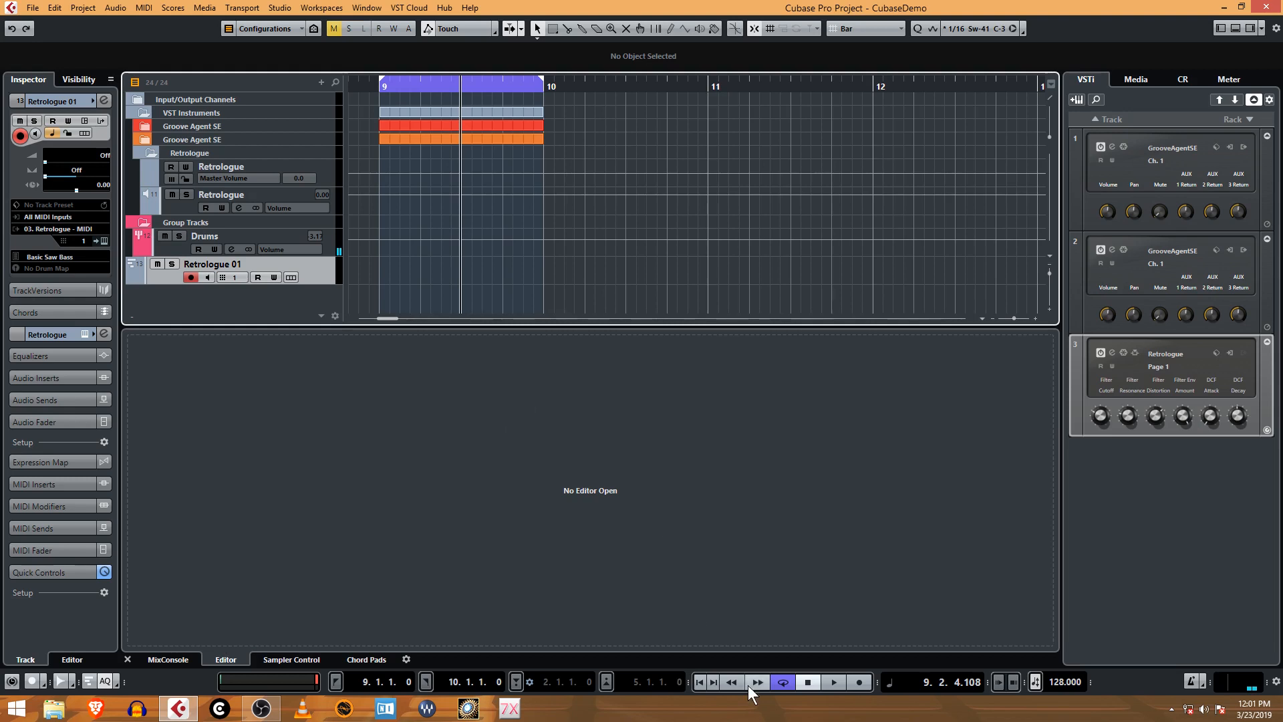
{"action": "left_click", "coordinate": [806, 682]}
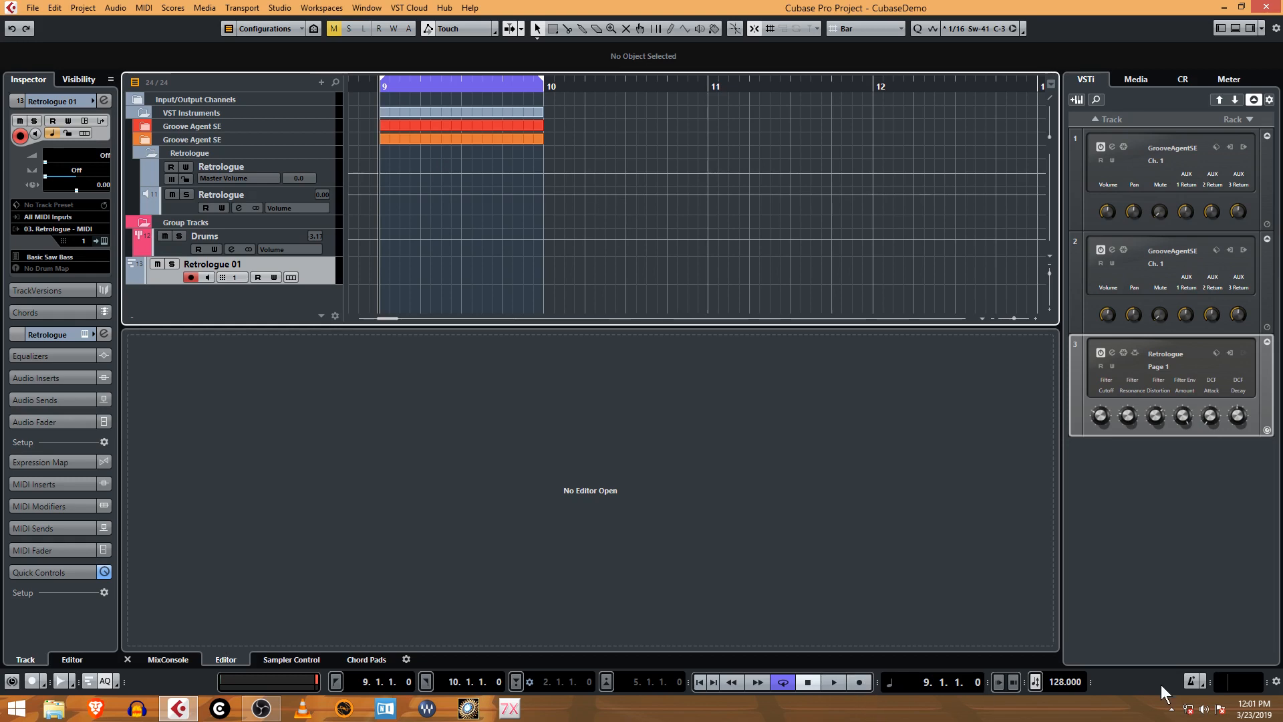
Step: Check the metronome's one-bar count-in and record a MIDI bassline take on the Retrologue 01 track
{"action": "left_click", "coordinate": [1205, 683]}
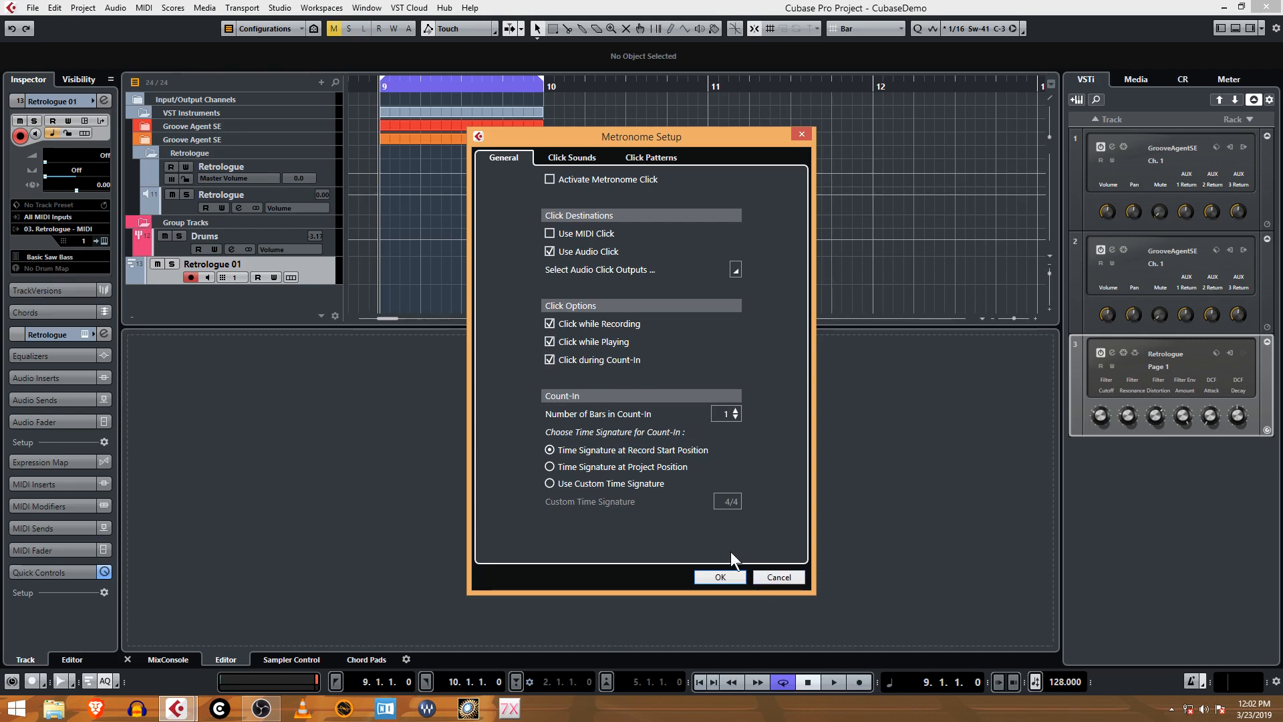
{"action": "left_click", "coordinate": [730, 573]}
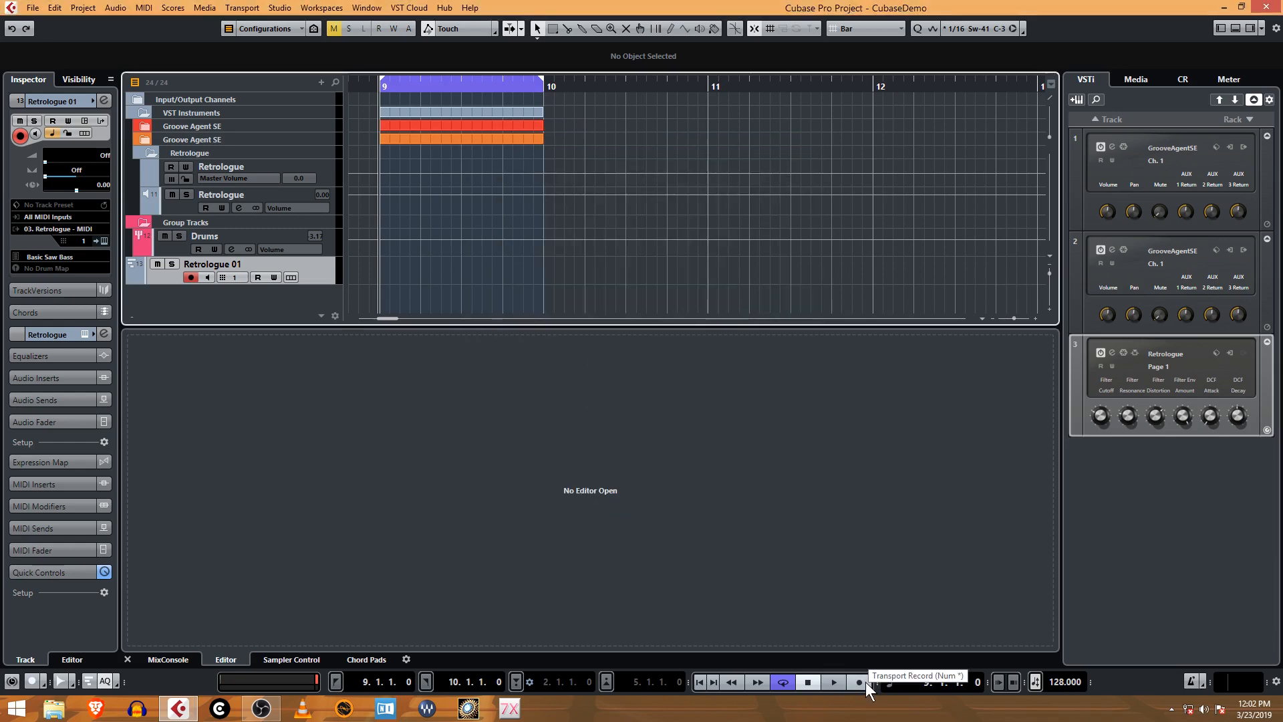
{"action": "left_click", "coordinate": [860, 682]}
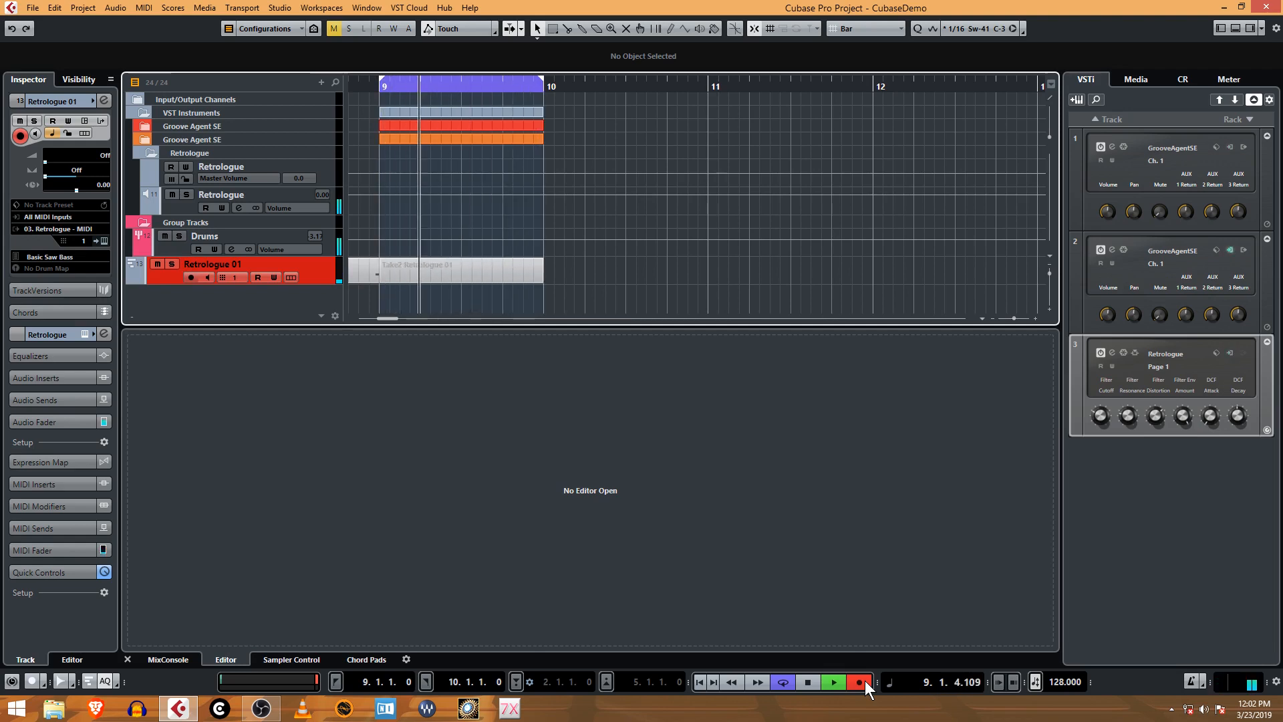
{"action": "key", "text": "space"}
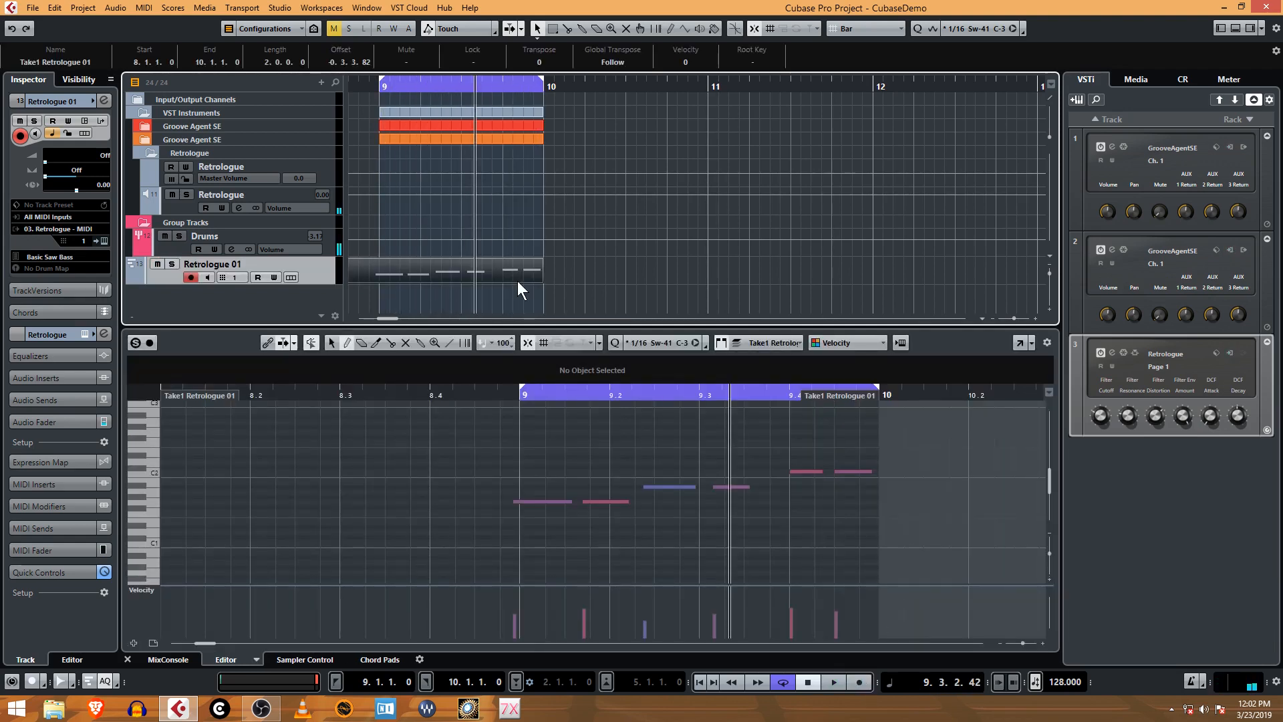
Step: Split the recorded Retrologue 01 take at 9.1.1.0 and delete the count-in part before bar 9
{"action": "right_click", "coordinate": [420, 279]}
{"action": "left_click", "coordinate": [454, 278]}
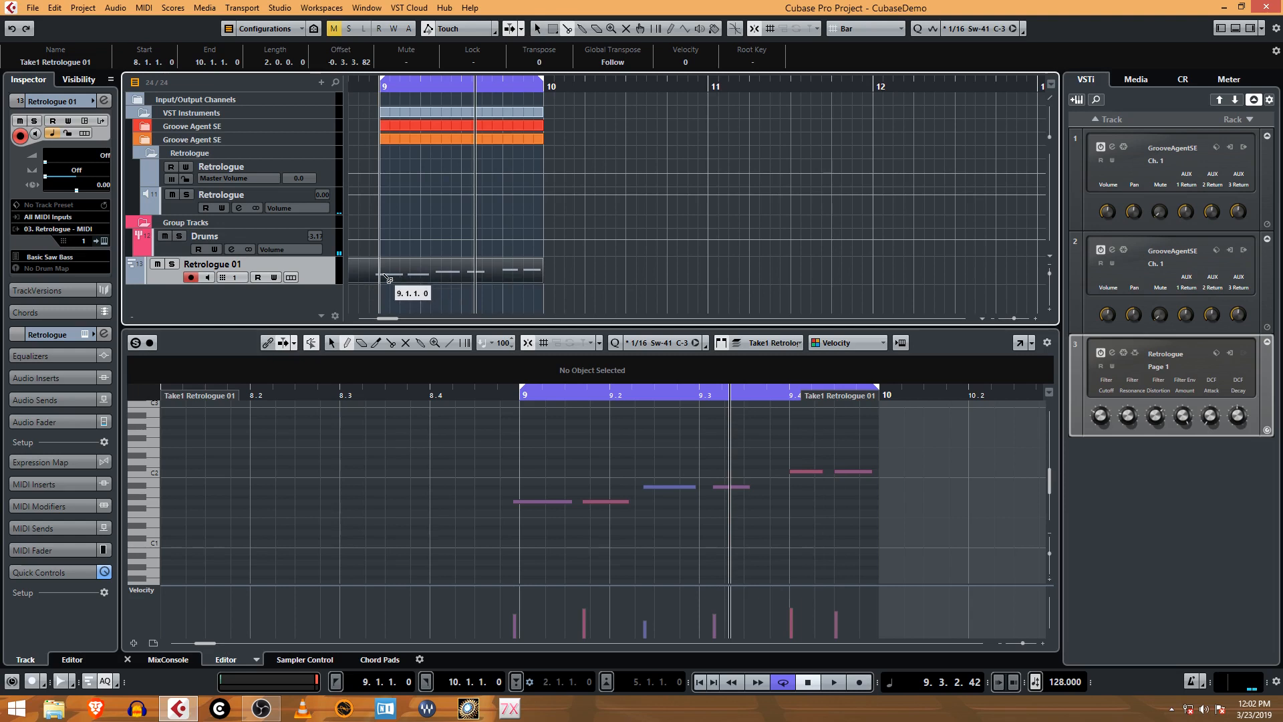
{"action": "left_click", "coordinate": [388, 277]}
{"action": "right_click", "coordinate": [440, 239]}
{"action": "left_click", "coordinate": [441, 239]}
{"action": "left_click", "coordinate": [366, 266]}
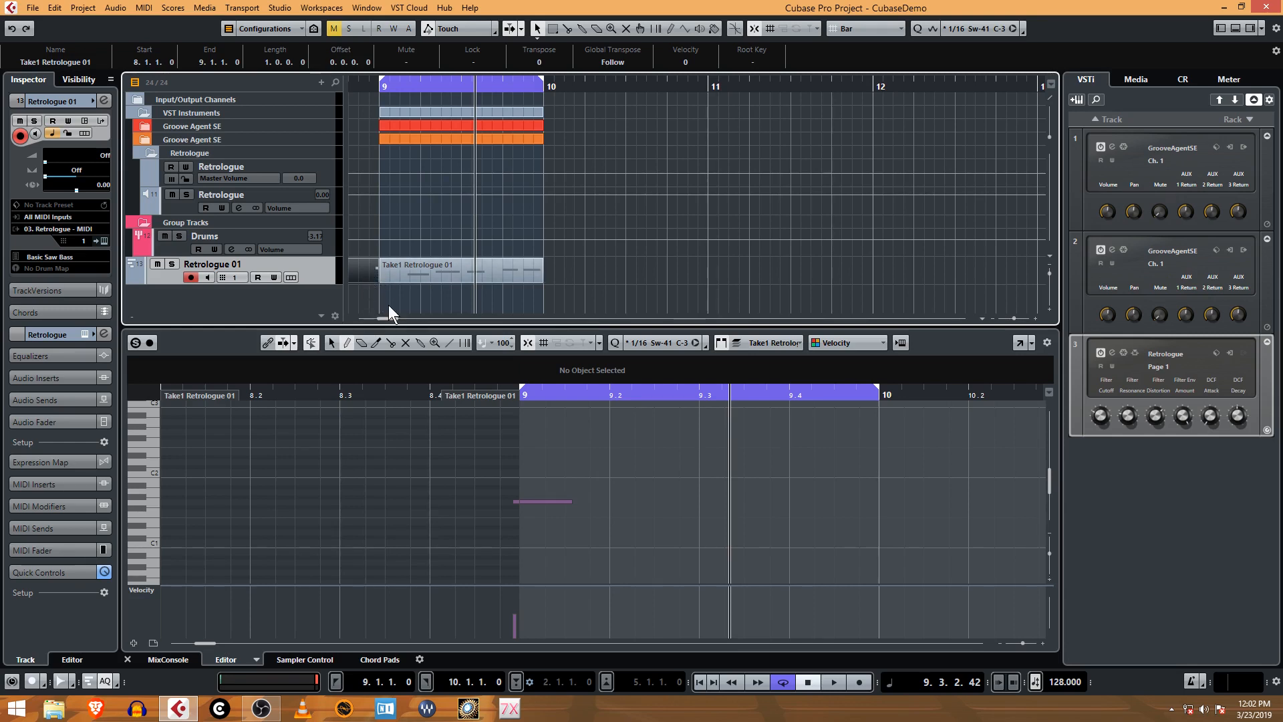
{"action": "key", "text": "Delete"}
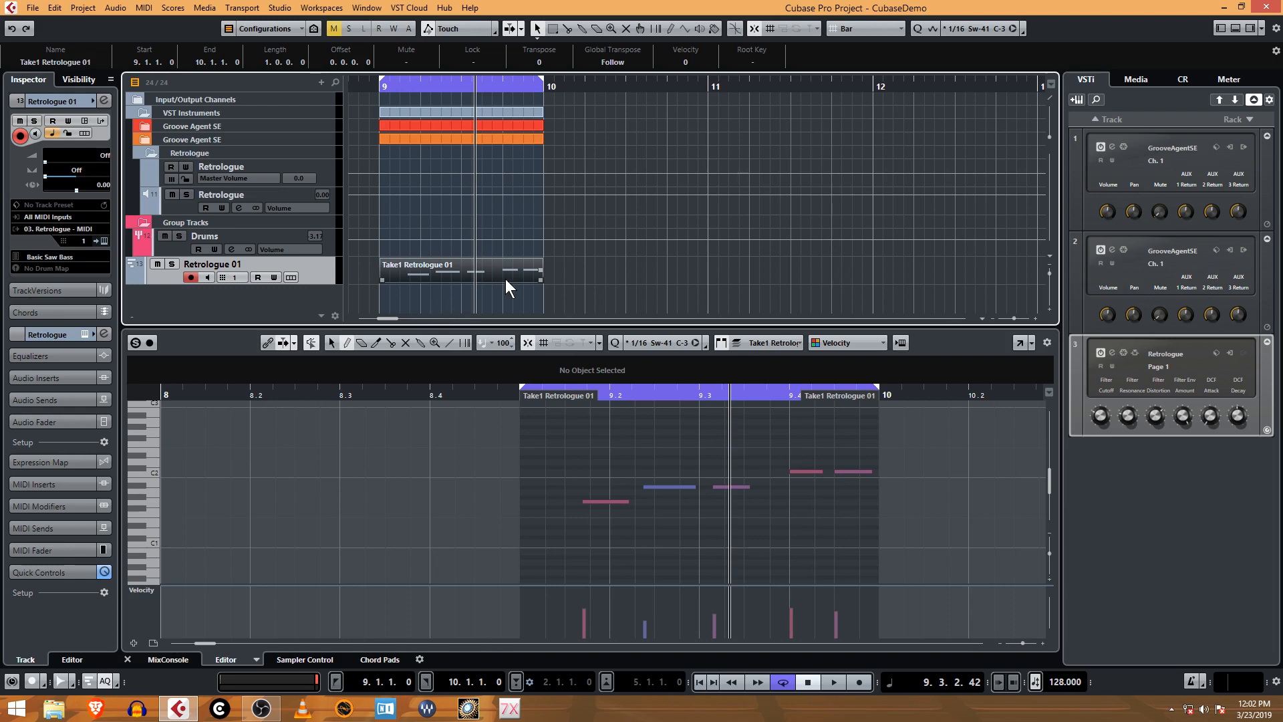
Step: Delete the remaining recorded part on the Retrologue 01 track and return to the loop start at bar 9
{"action": "key", "text": "Delete"}
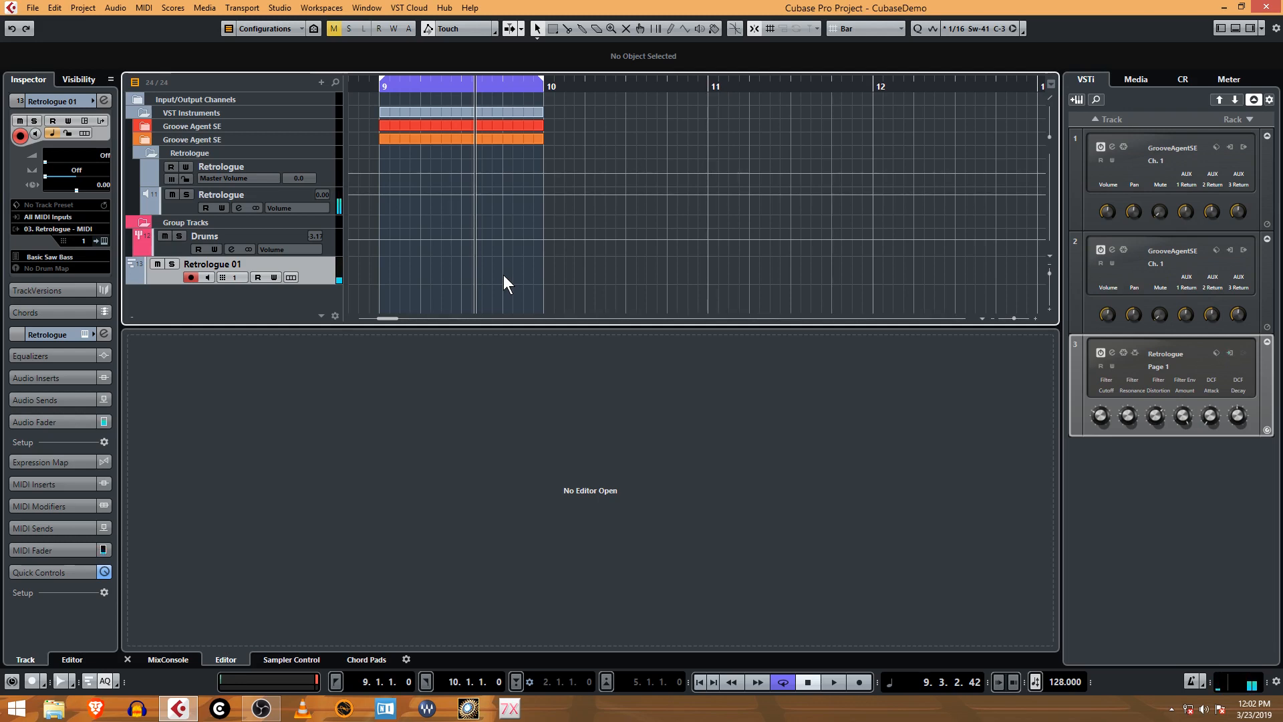
{"action": "left_click", "coordinate": [807, 690]}
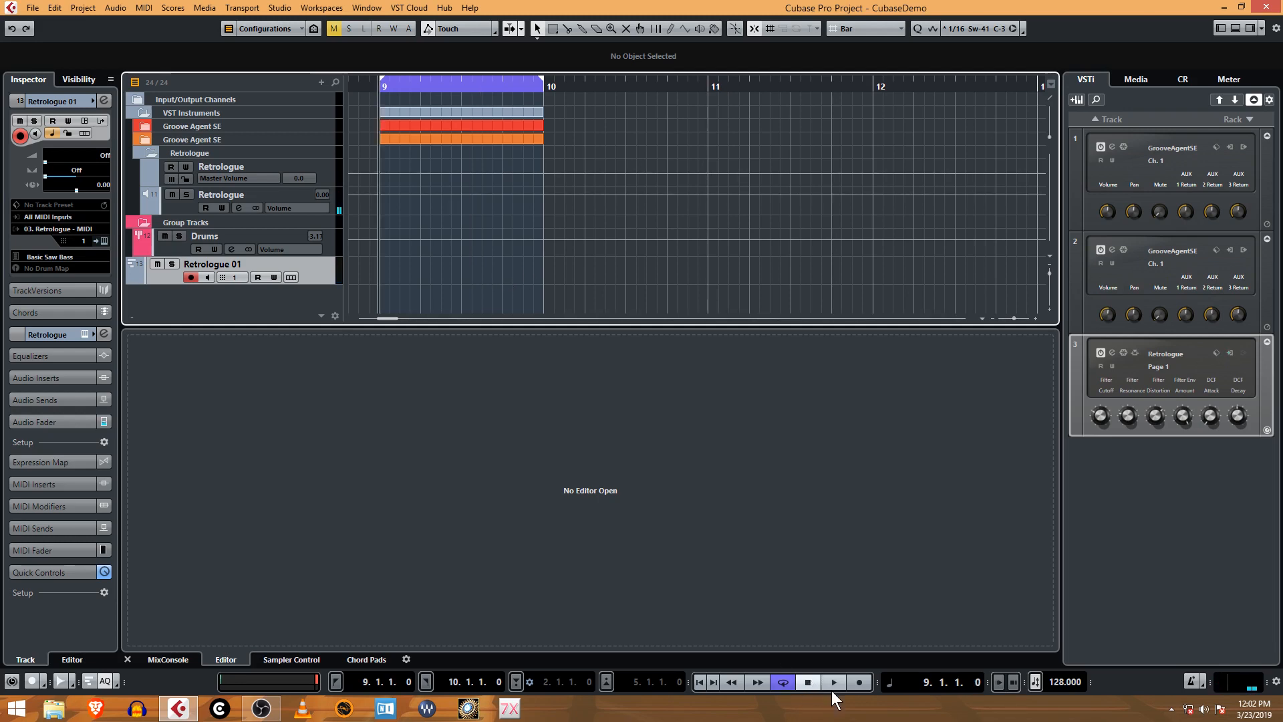
Step: Cycle-record stacked MIDI bassline takes on the Retrologue 01 track, and spread them out by moving Take3 to bar 10 and Take2 to bar 11
{"action": "left_click", "coordinate": [861, 682]}
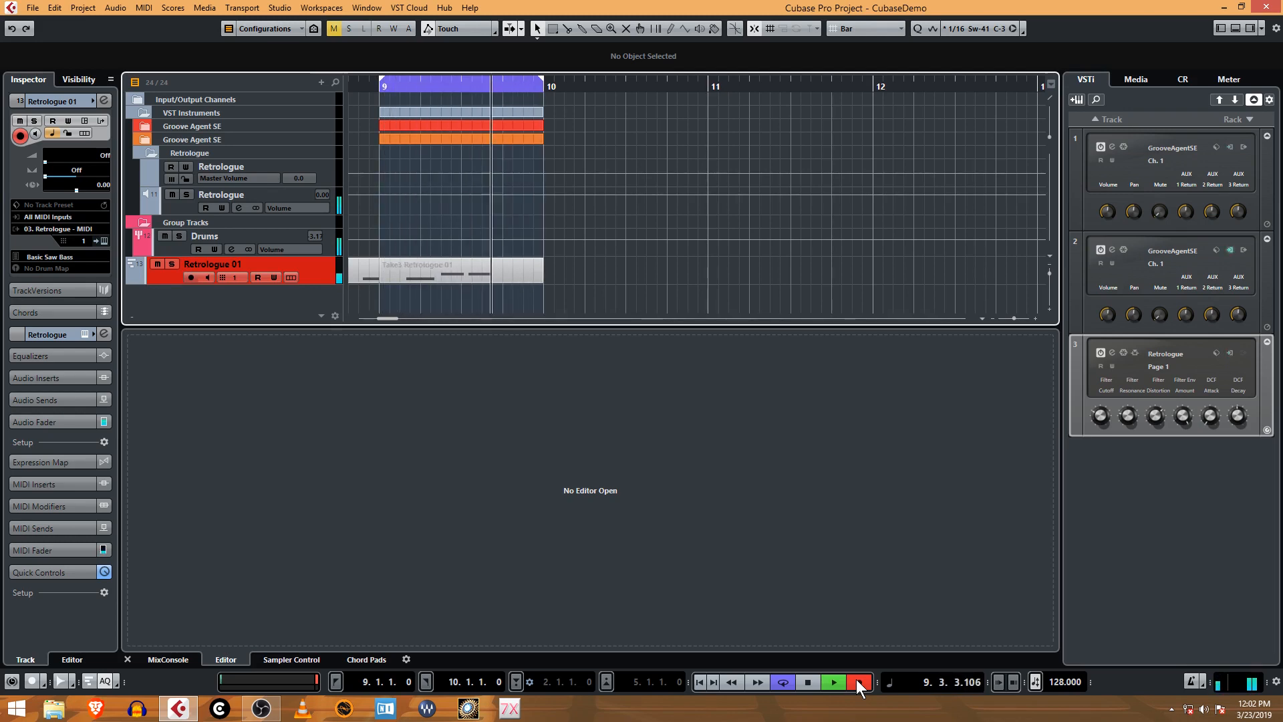
{"action": "left_click", "coordinate": [857, 679]}
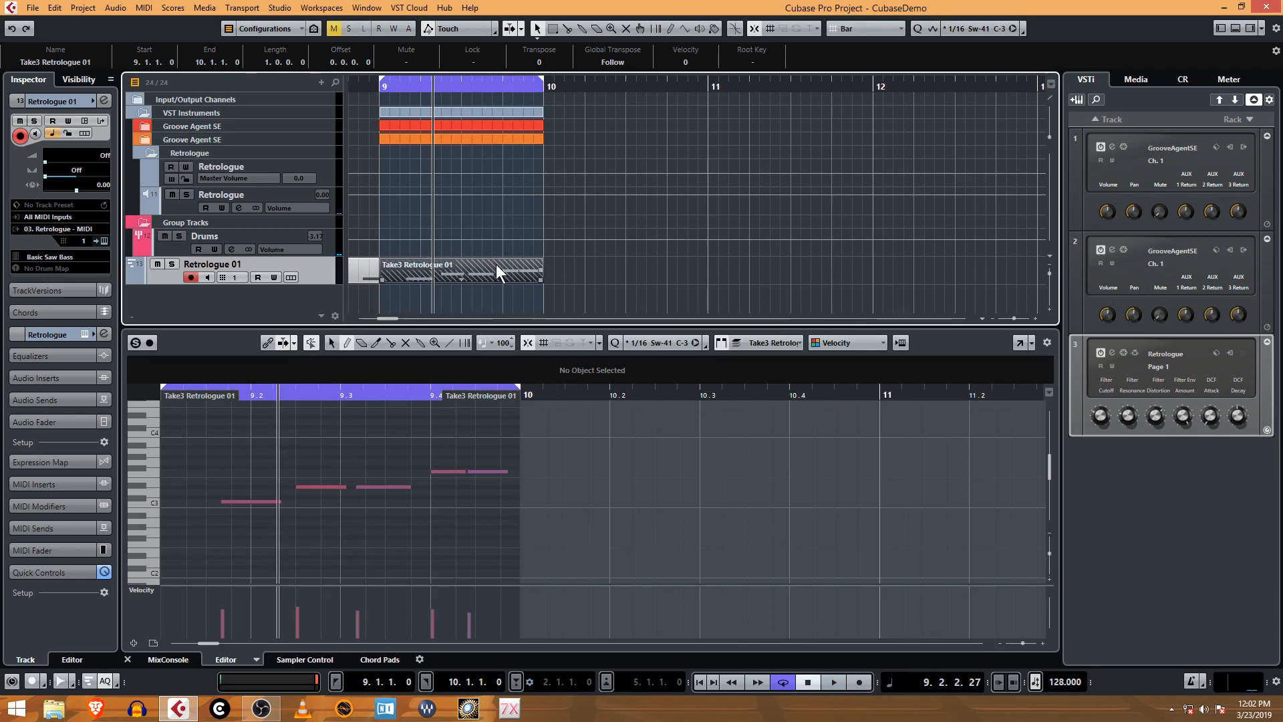
{"action": "left_click_drag", "start_coordinate": [484, 272], "coordinate": [643, 274]}
{"action": "left_click_drag", "start_coordinate": [471, 272], "coordinate": [784, 270]}
Step: Try splitting the Take1 Retrologue 01 part at 9.1.1.0, and undo the split
{"action": "left_click", "coordinate": [448, 267]}
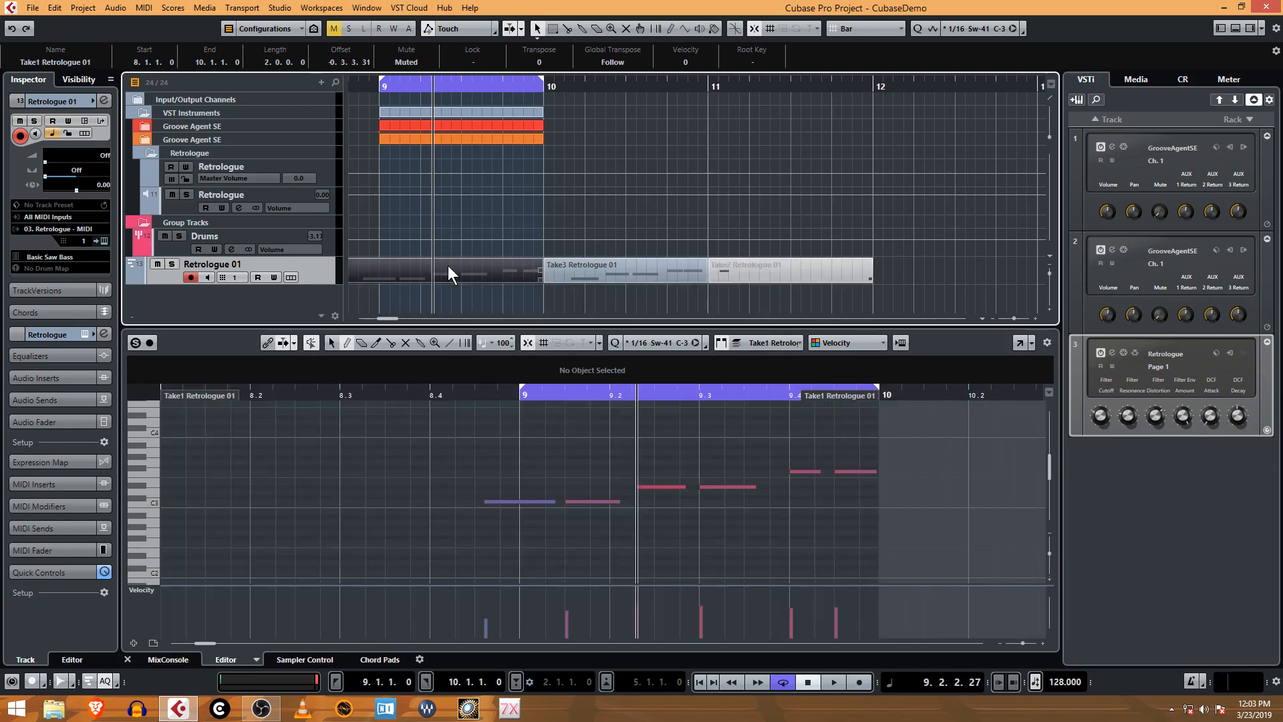
{"action": "right_click", "coordinate": [439, 224]}
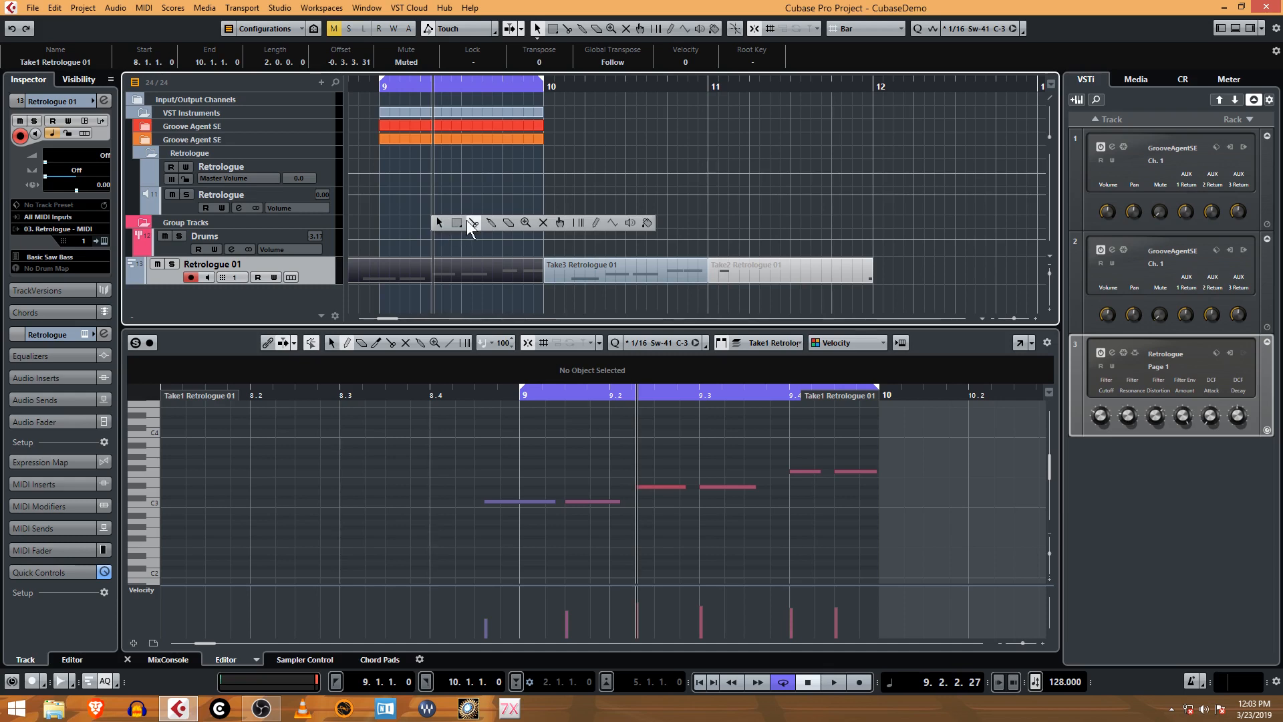
{"action": "left_click", "coordinate": [473, 223]}
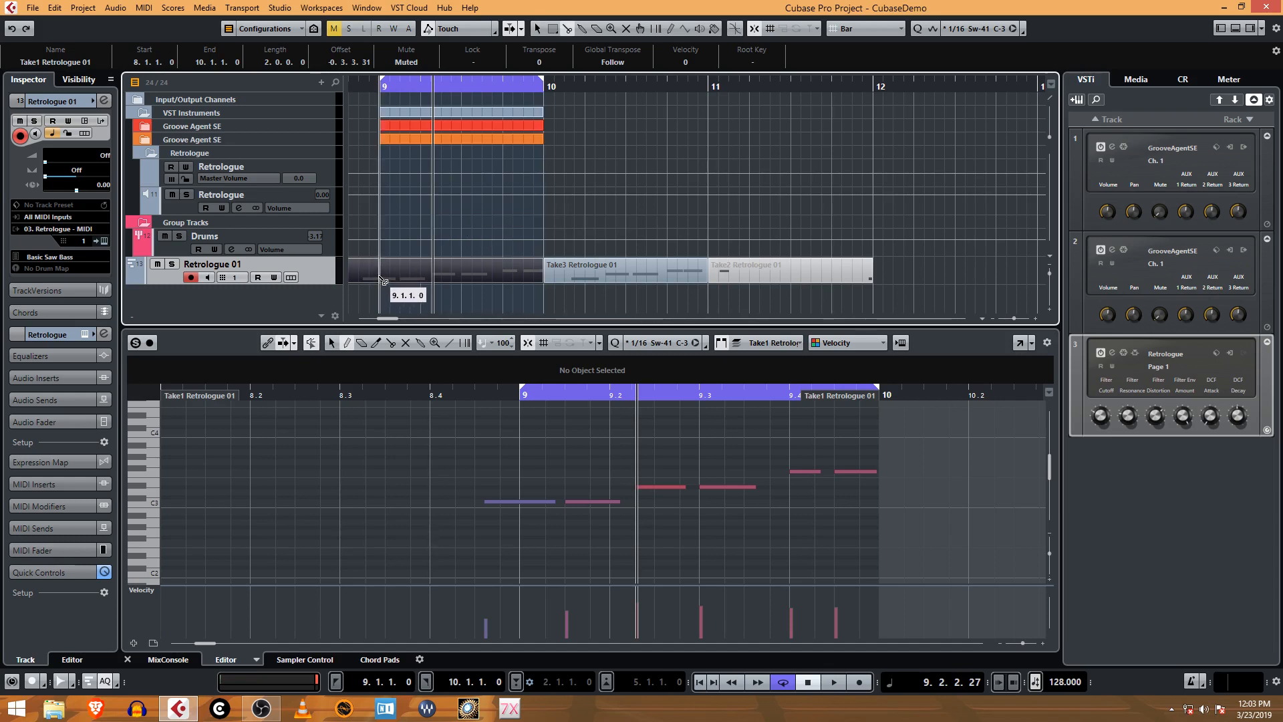
{"action": "right_click", "coordinate": [380, 278]}
{"action": "left_click", "coordinate": [380, 277]}
{"action": "right_click", "coordinate": [387, 273]}
{"action": "left_click", "coordinate": [417, 272]}
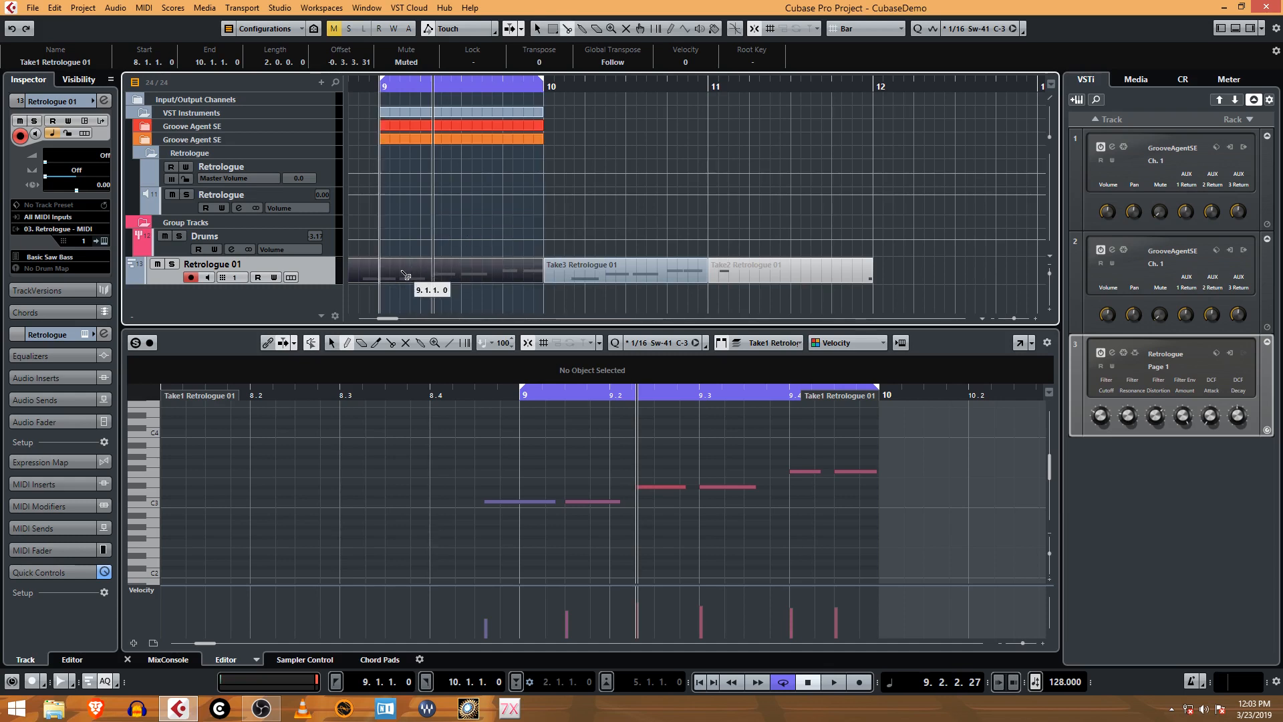
{"action": "left_click", "coordinate": [383, 272]}
{"action": "right_click", "coordinate": [414, 245]}
{"action": "left_click", "coordinate": [414, 245]}
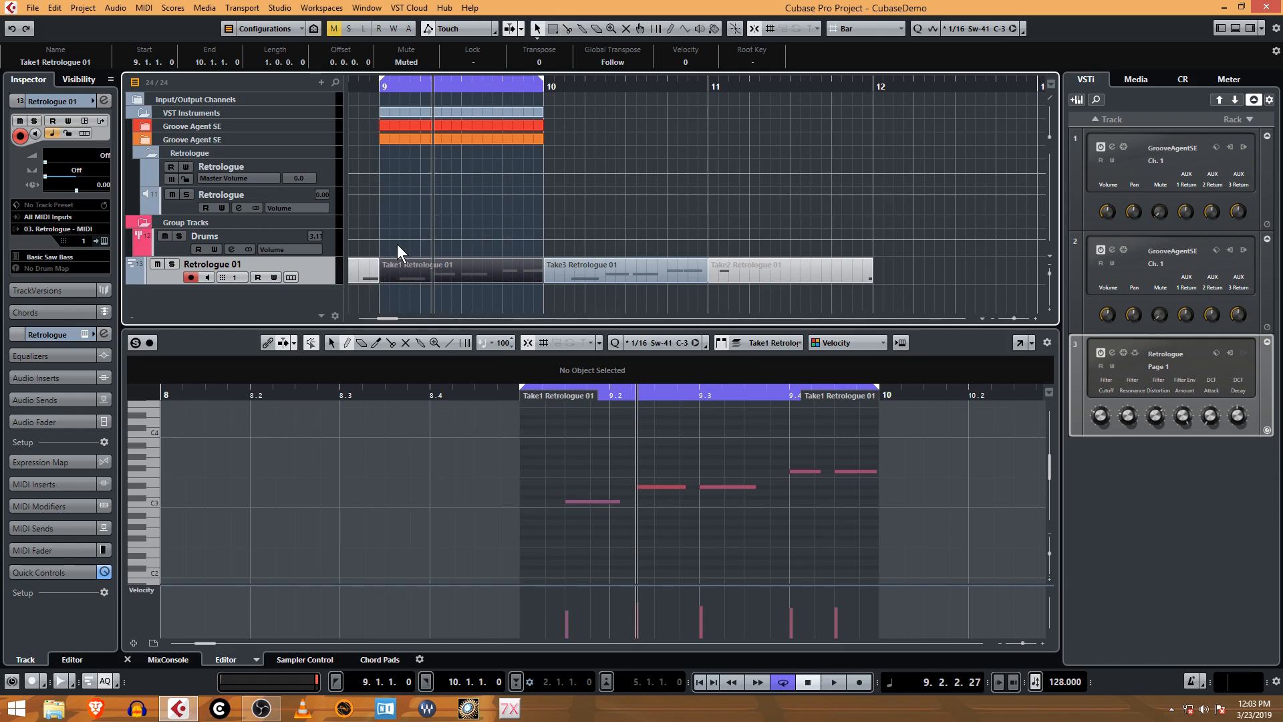
{"action": "key", "text": "ctrl+z"}
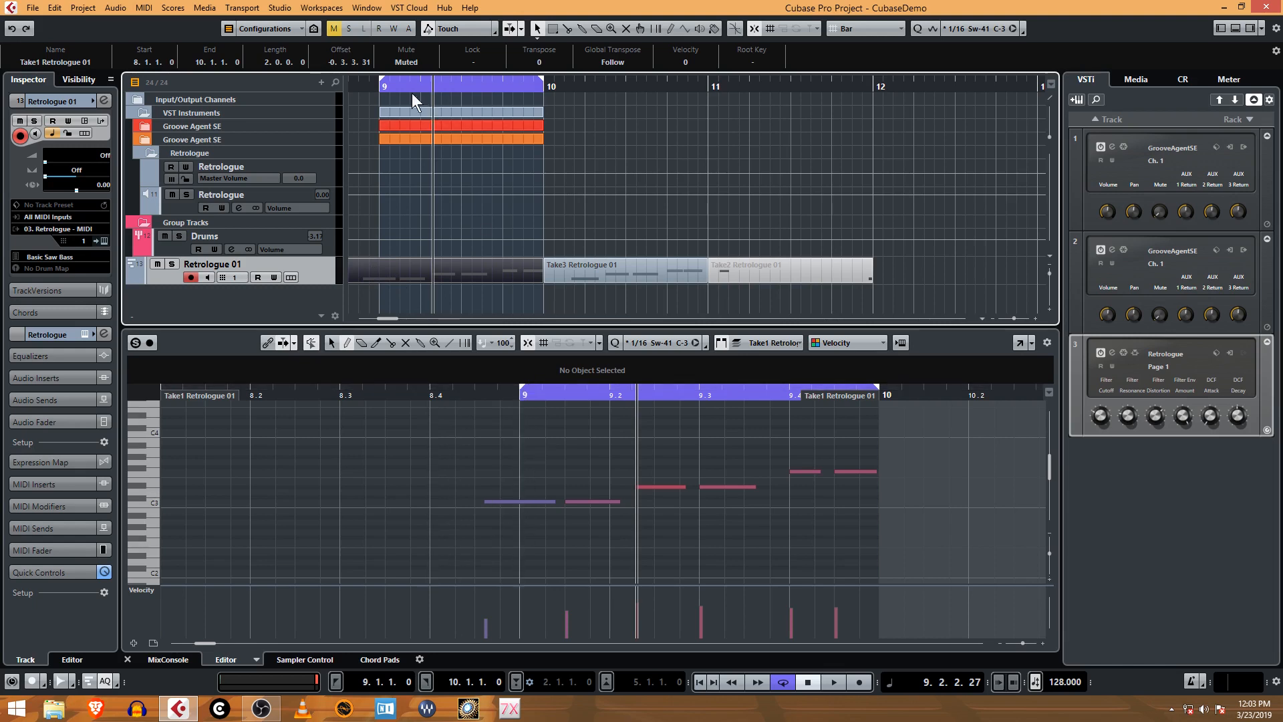
Step: Split Take1 at bar 9 again to examine the note in the piece before bar 9, and undo the split
{"action": "right_click", "coordinate": [511, 516]}
{"action": "left_click", "coordinate": [512, 516]}
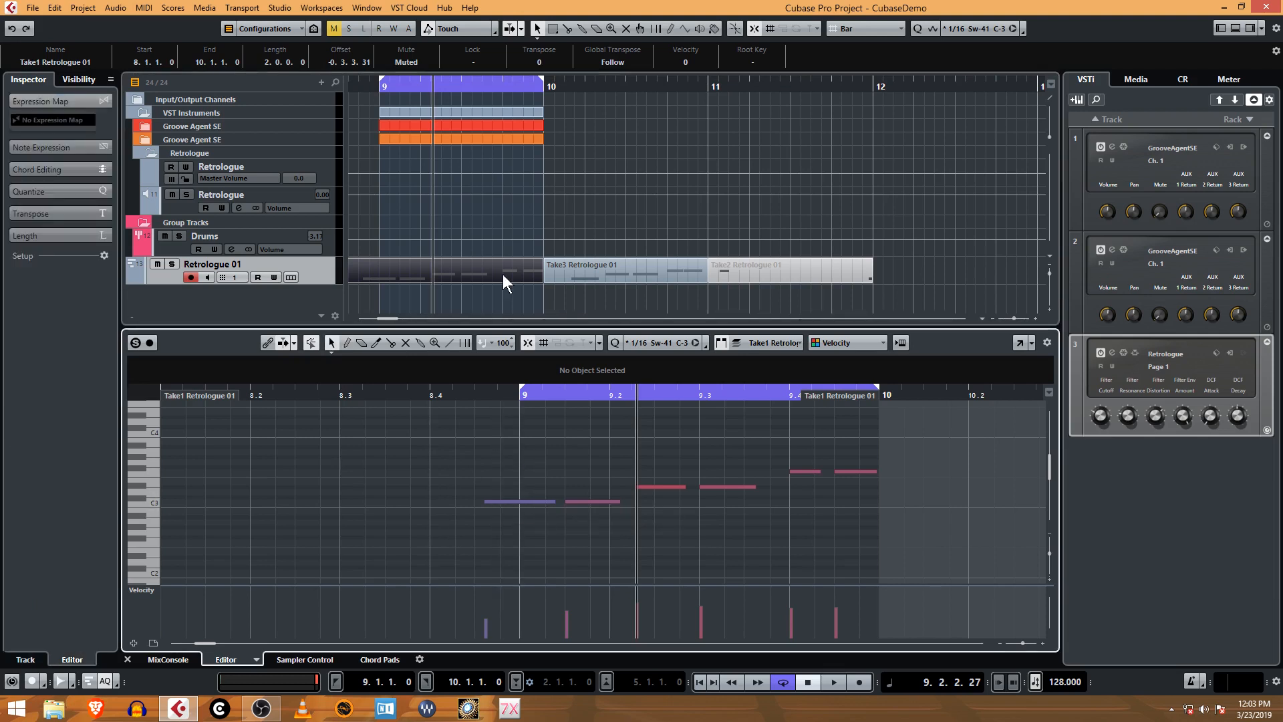
{"action": "right_click", "coordinate": [480, 210]}
{"action": "left_click", "coordinate": [507, 209]}
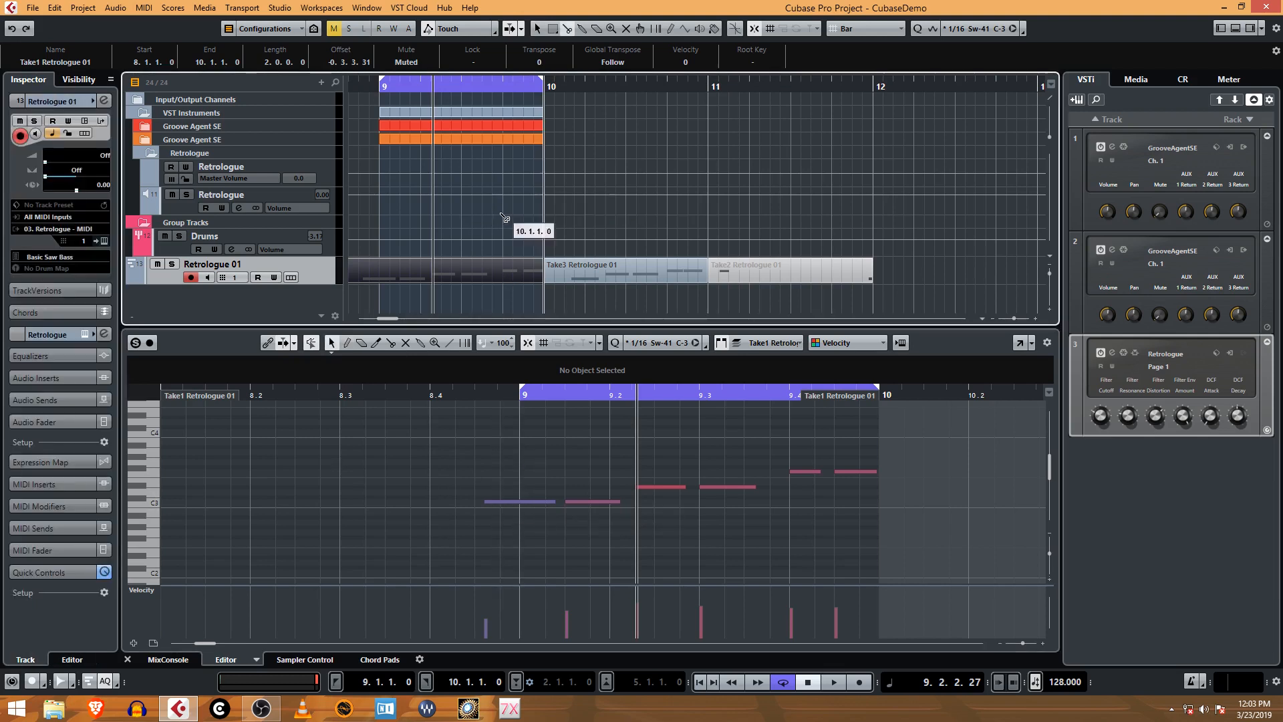
{"action": "left_click", "coordinate": [392, 281]}
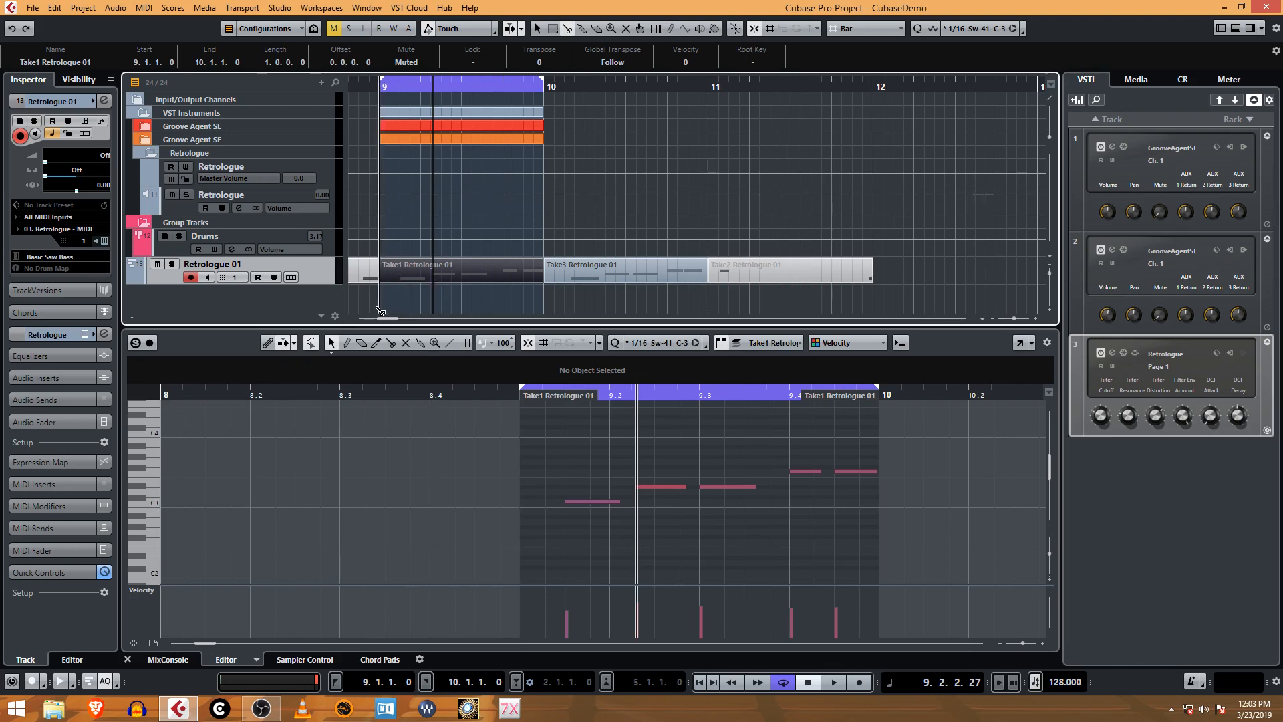
{"action": "right_click", "coordinate": [428, 223]}
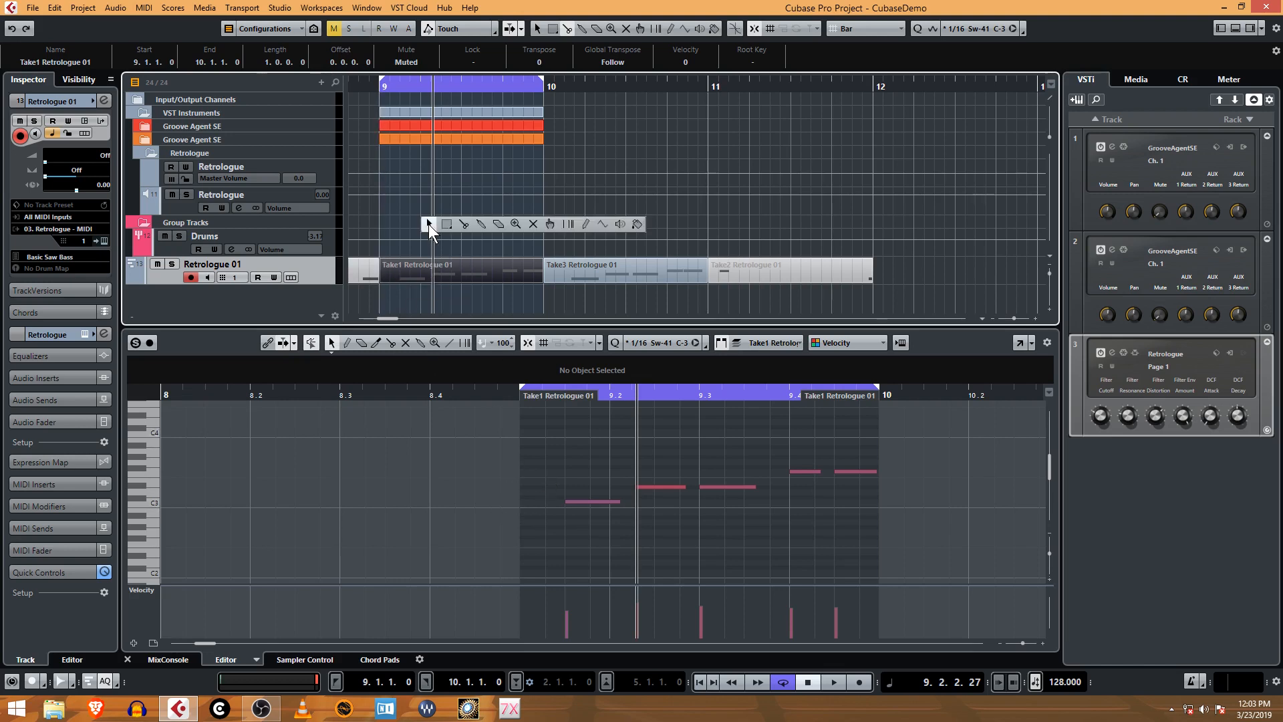
{"action": "left_click", "coordinate": [429, 223]}
{"action": "left_click", "coordinate": [366, 275]}
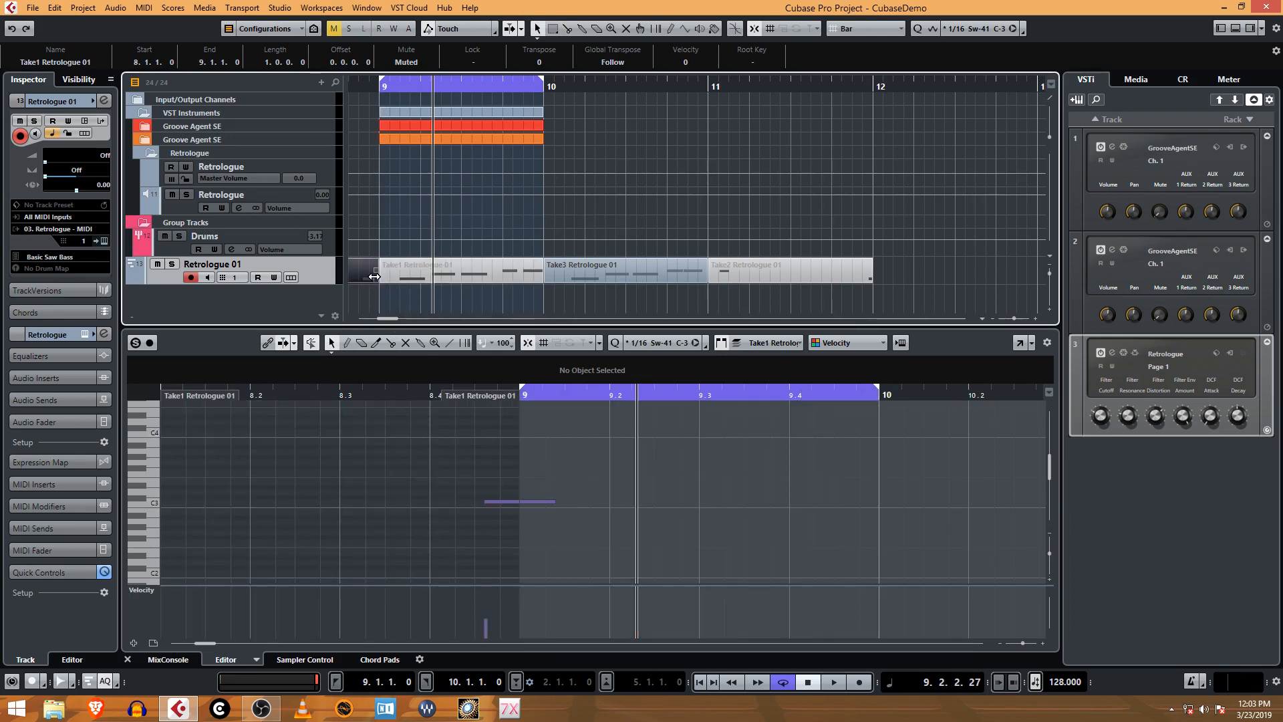
{"action": "right_click", "coordinate": [393, 256]}
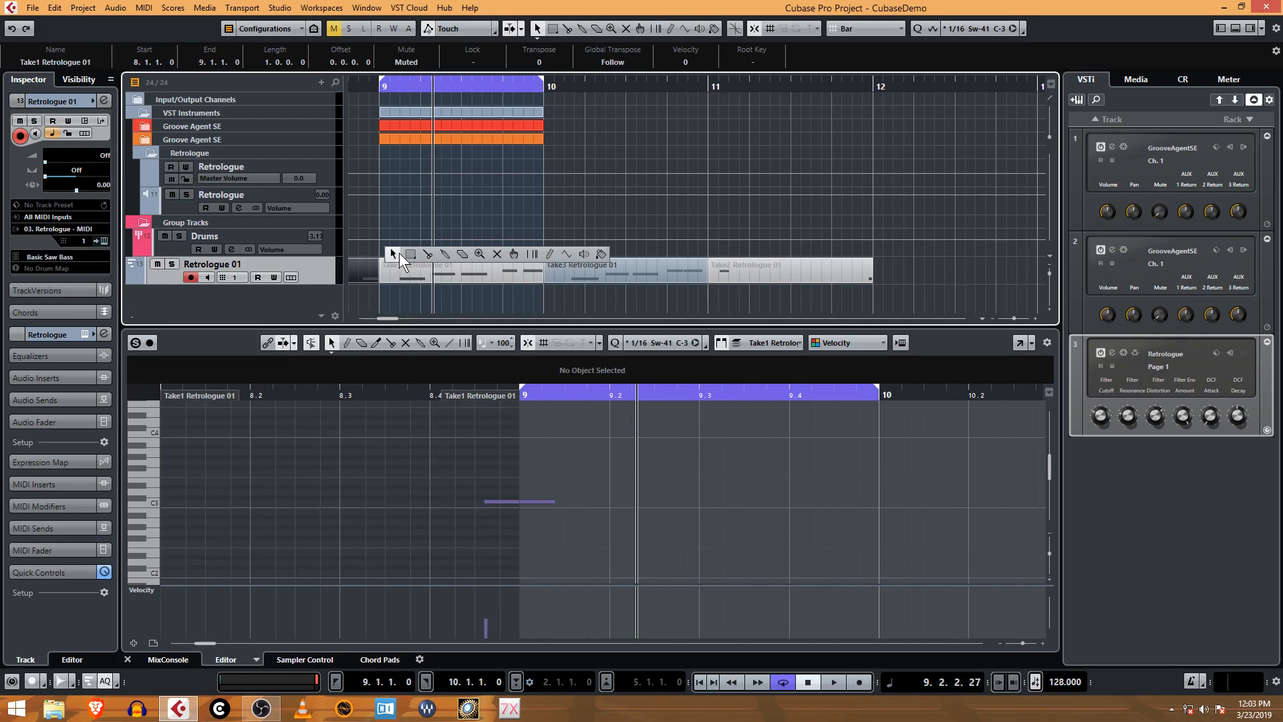
{"action": "left_click", "coordinate": [398, 254]}
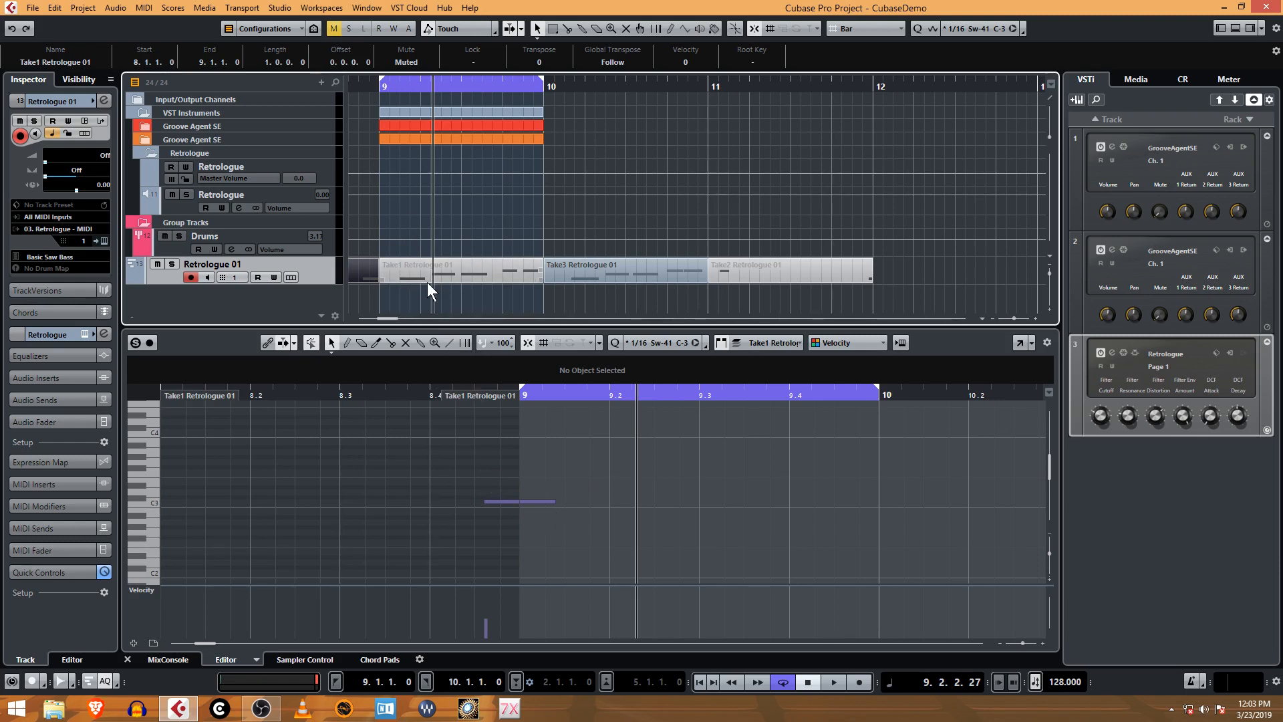
{"action": "right_click", "coordinate": [376, 254]}
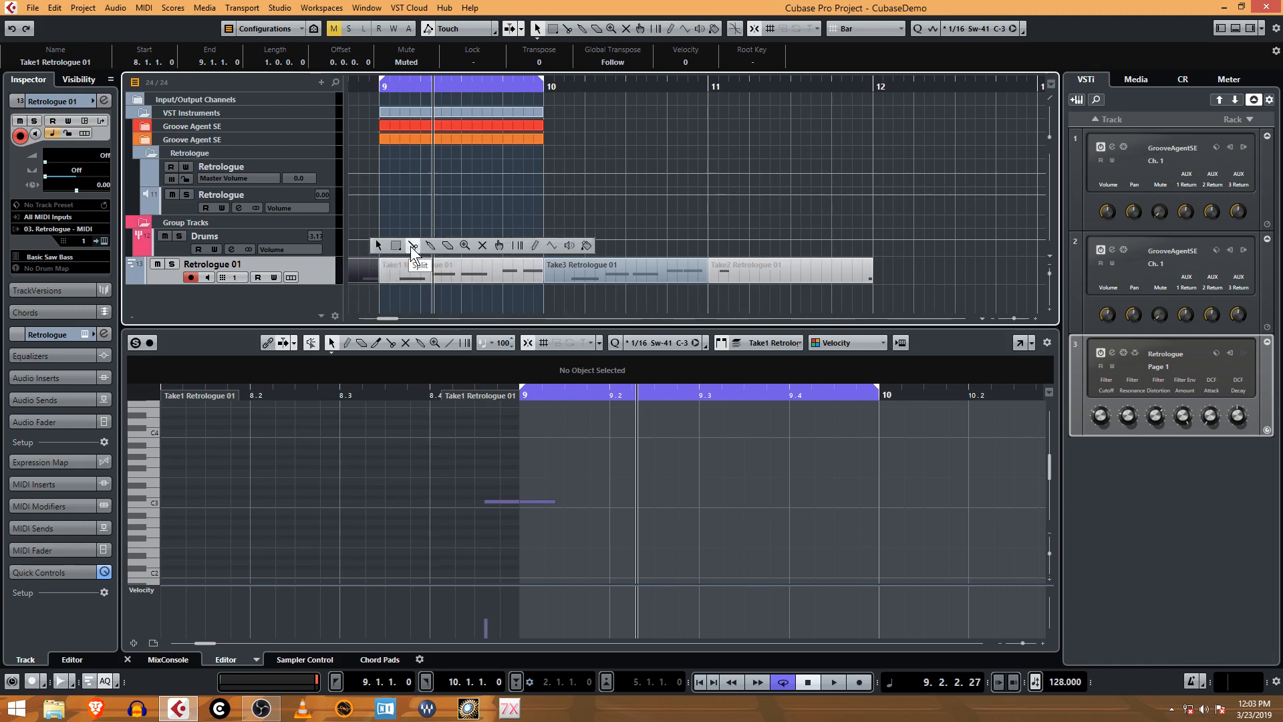
{"action": "left_click", "coordinate": [411, 244]}
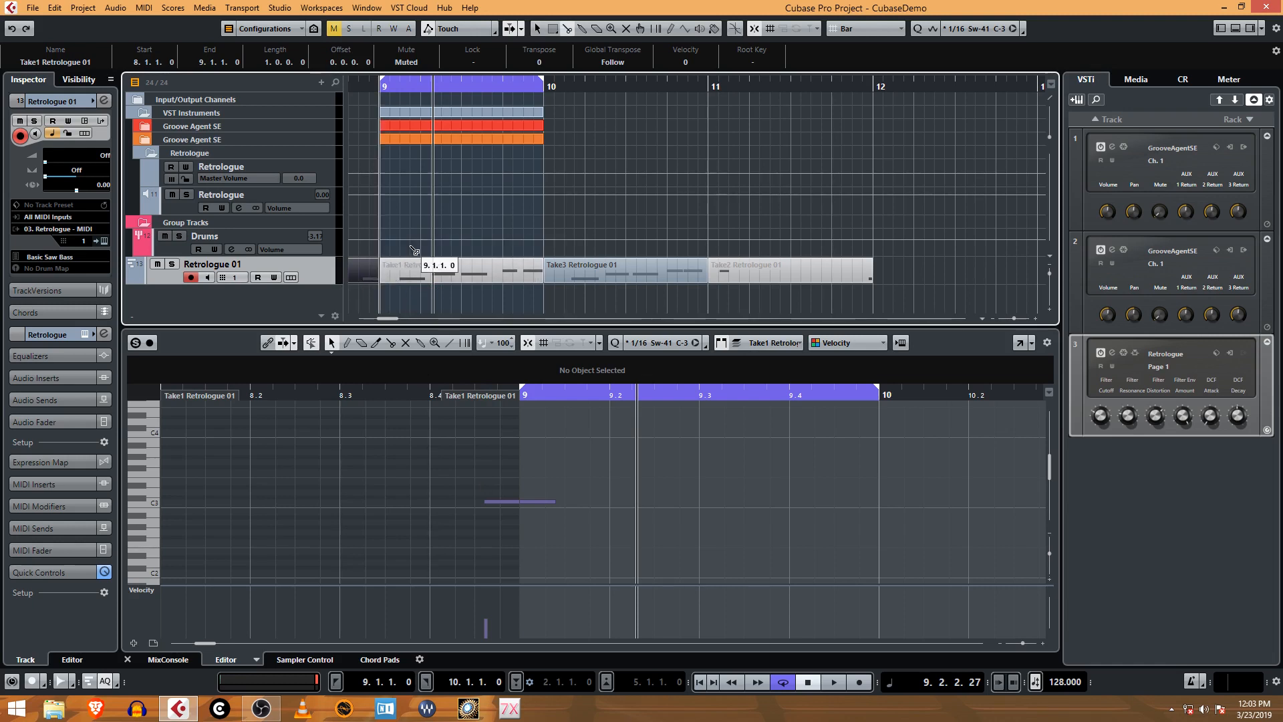
{"action": "key", "text": "ctrl+z"}
{"action": "right_click", "coordinate": [415, 290]}
{"action": "left_click", "coordinate": [419, 293]}
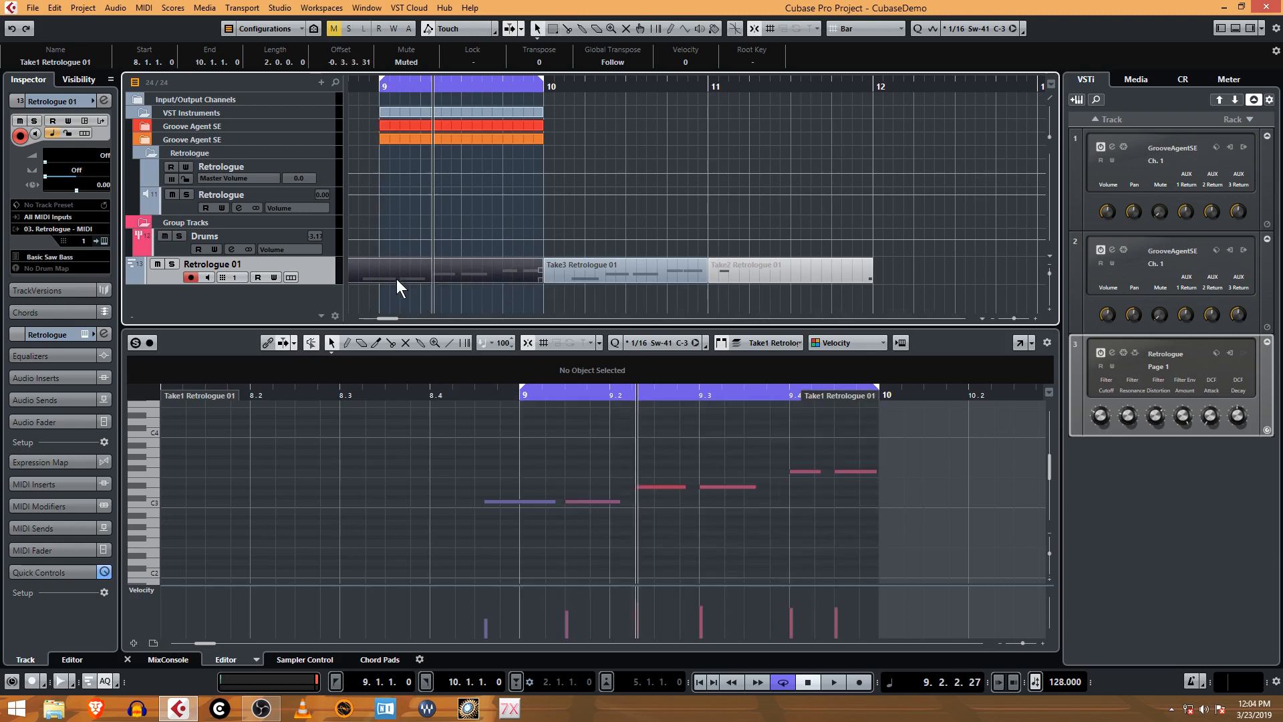
Step: Trim Take1's first C3 note to start at 9.1.1.0, and split off and delete the count-in part before bar 9
{"action": "left_click", "coordinate": [539, 500]}
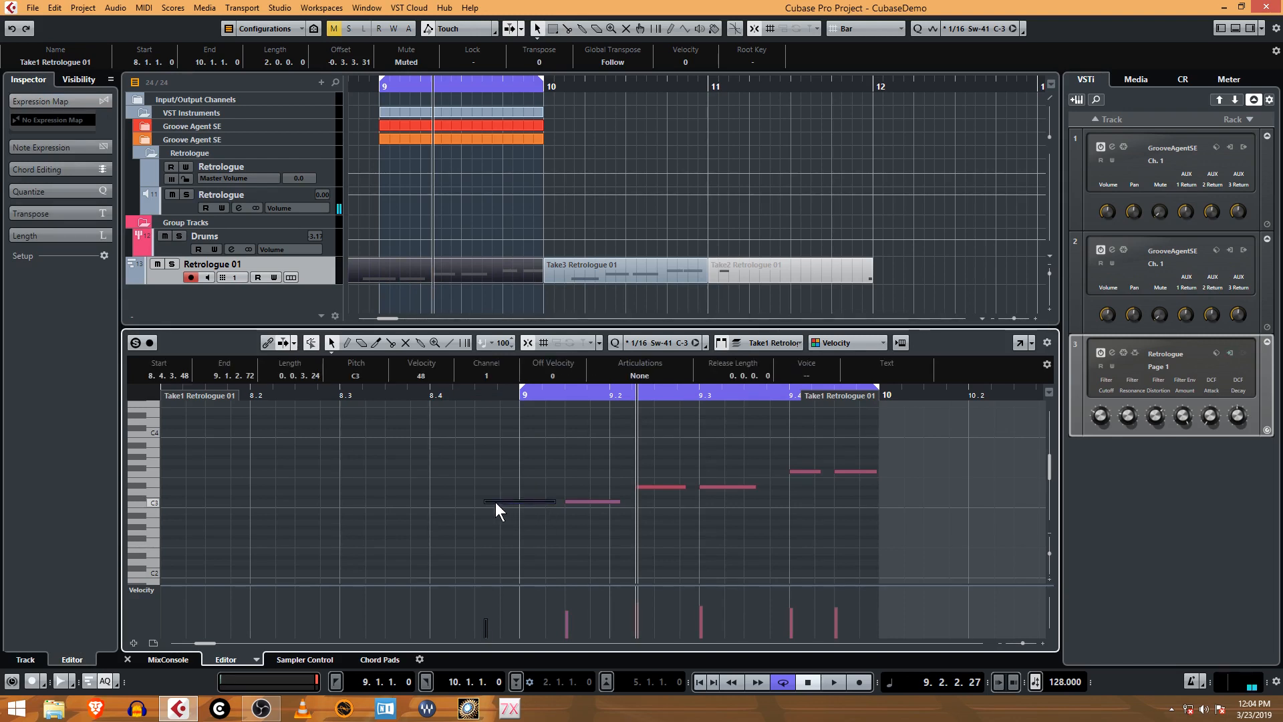
{"action": "left_click_drag", "start_coordinate": [486, 502], "coordinate": [523, 496]}
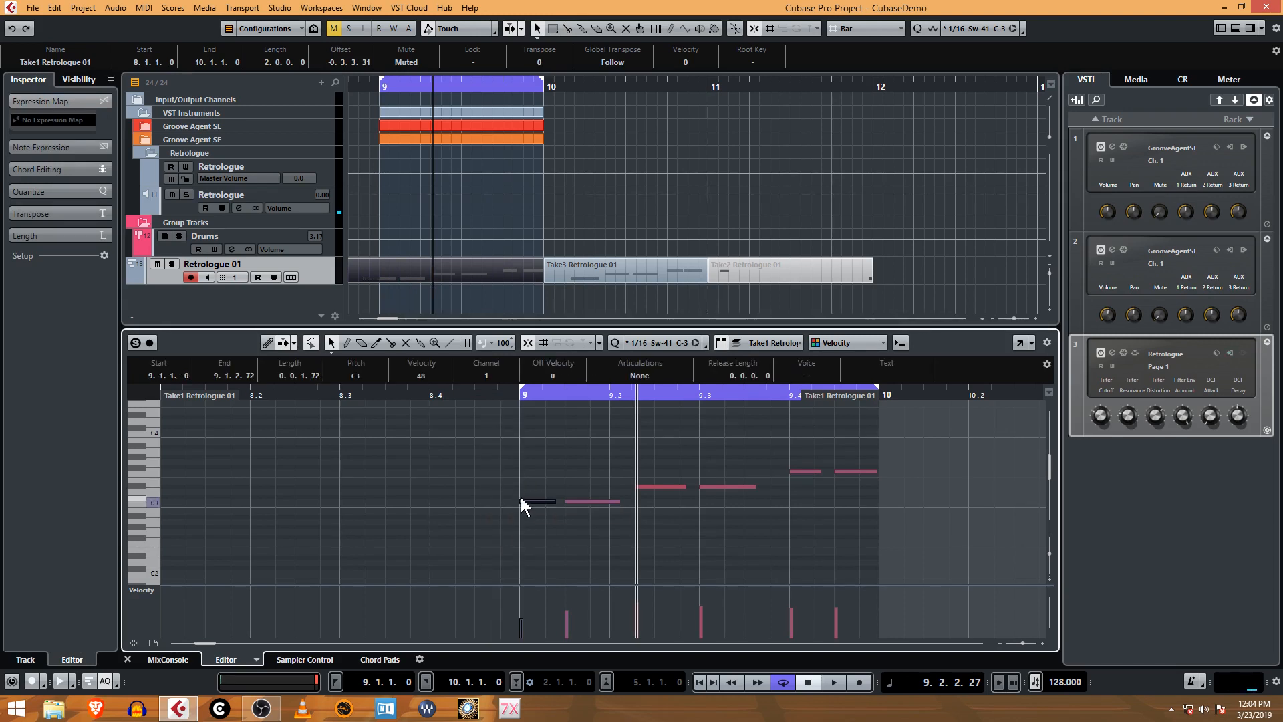
{"action": "right_click", "coordinate": [413, 278]}
{"action": "left_click", "coordinate": [447, 279]}
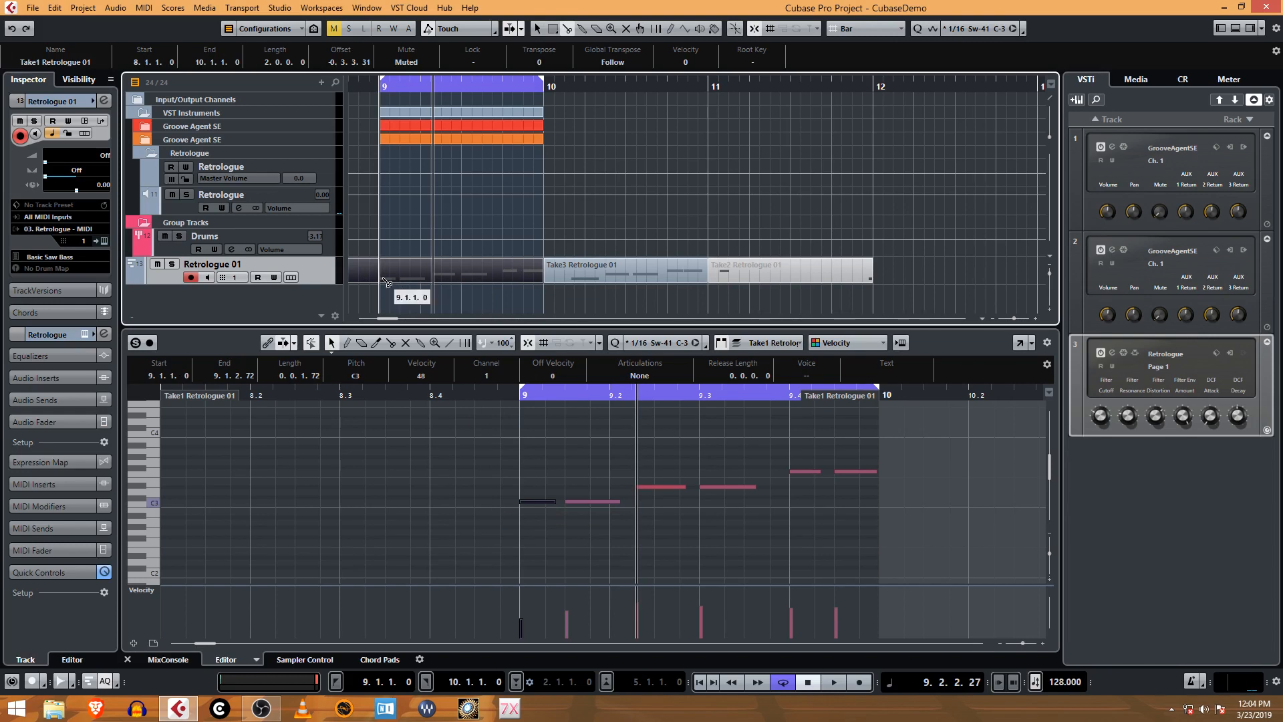
{"action": "left_click", "coordinate": [385, 270]}
{"action": "right_click", "coordinate": [392, 248]}
{"action": "left_click", "coordinate": [391, 248]}
{"action": "left_click", "coordinate": [360, 271]}
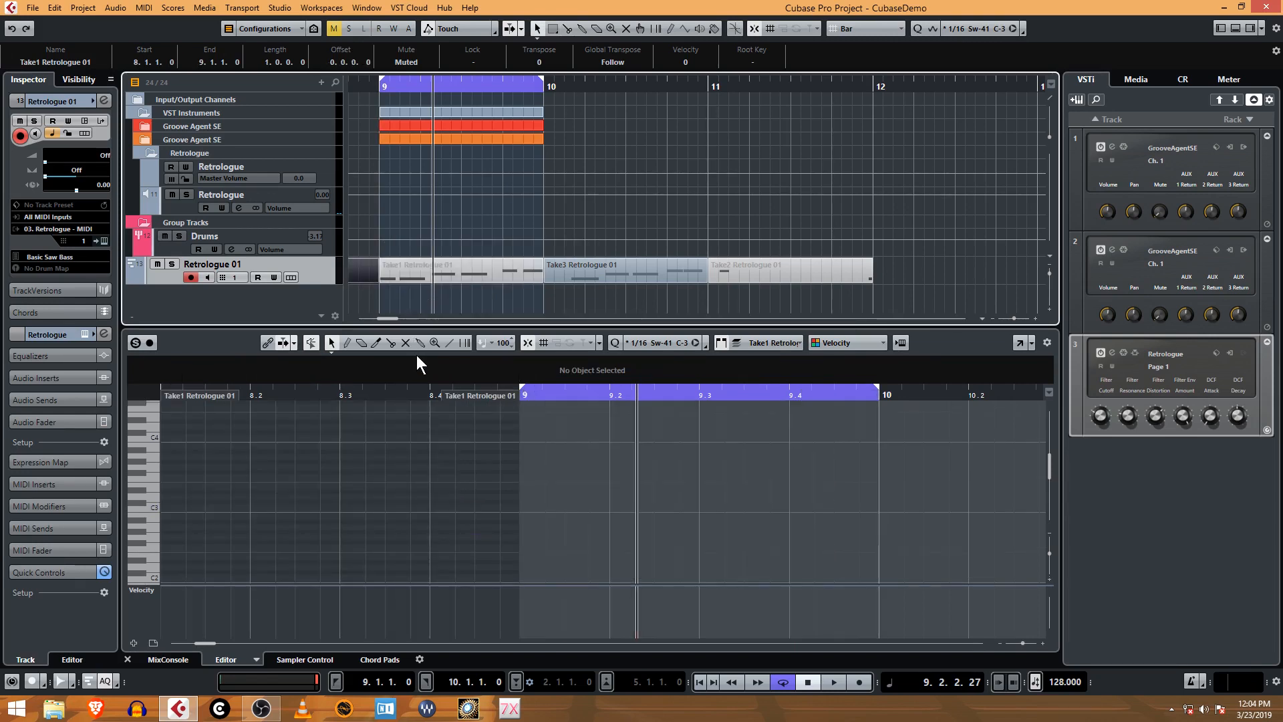
{"action": "key", "text": "Delete"}
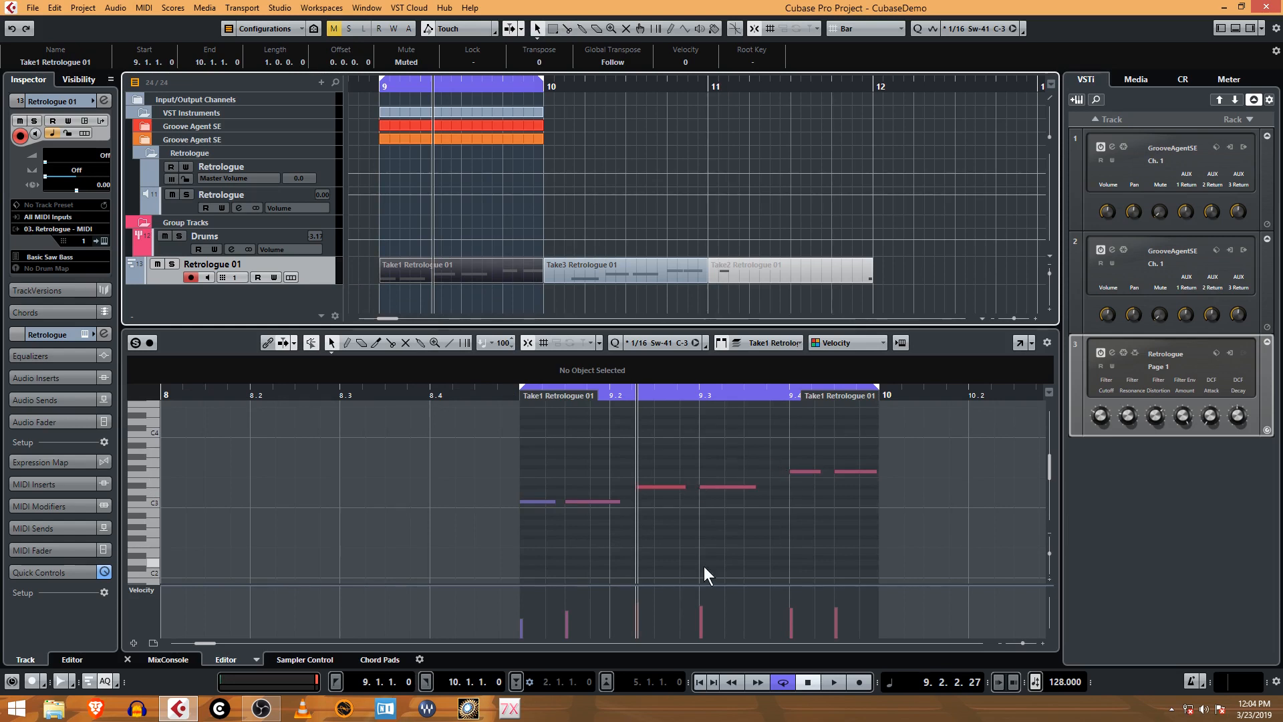
Step: Adjust the velocity of Take1's first C3 note to 51
{"action": "left_click", "coordinate": [502, 590]}
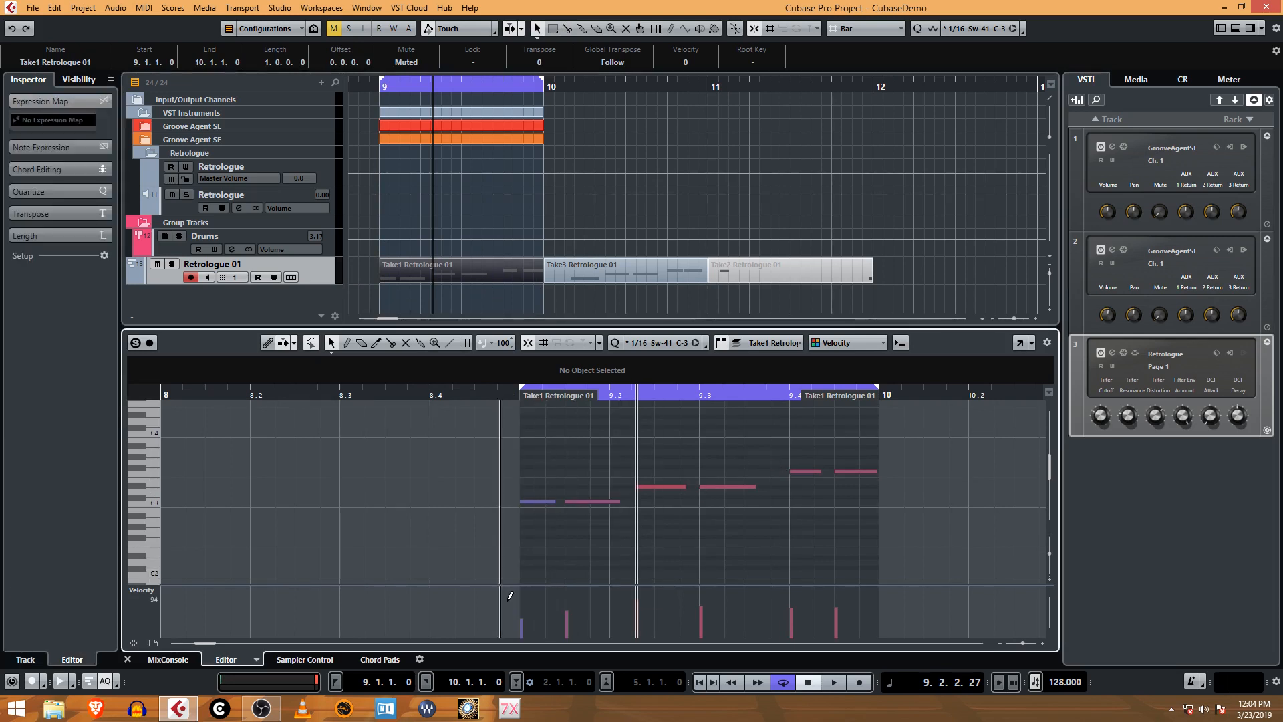
{"action": "right_click", "coordinate": [514, 597]}
{"action": "left_click", "coordinate": [513, 597]}
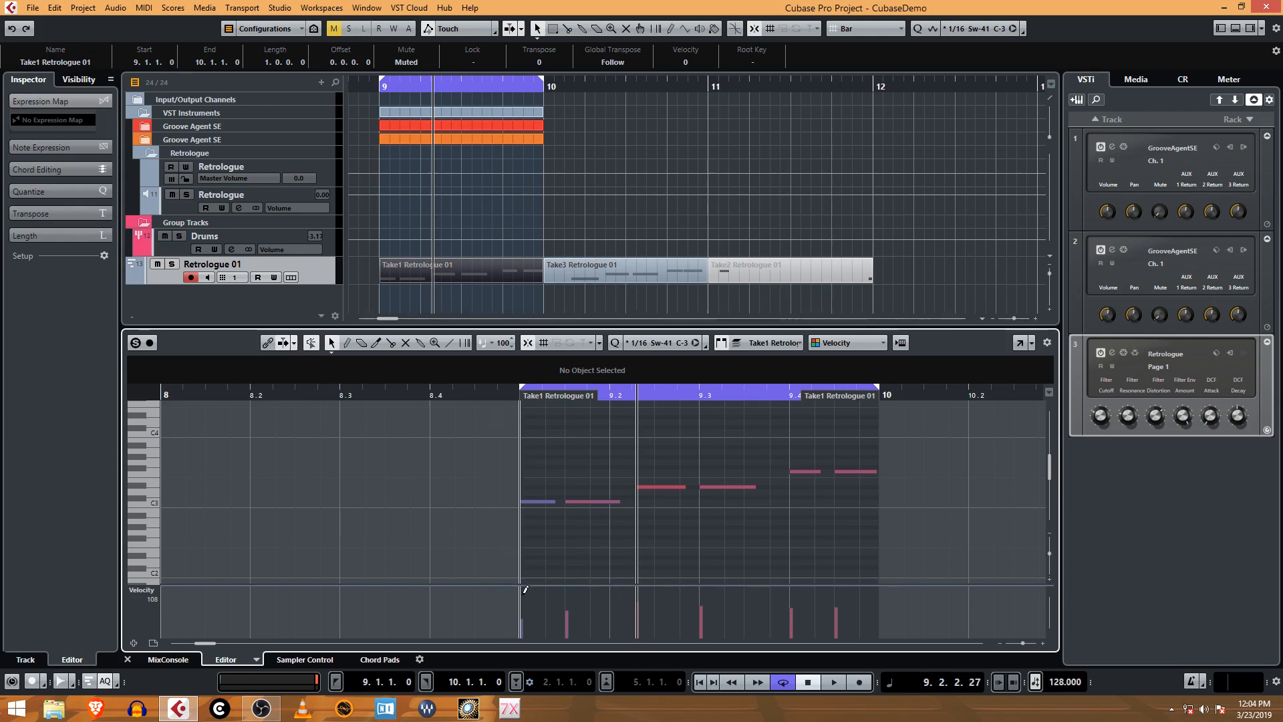
{"action": "left_click", "coordinate": [524, 598]}
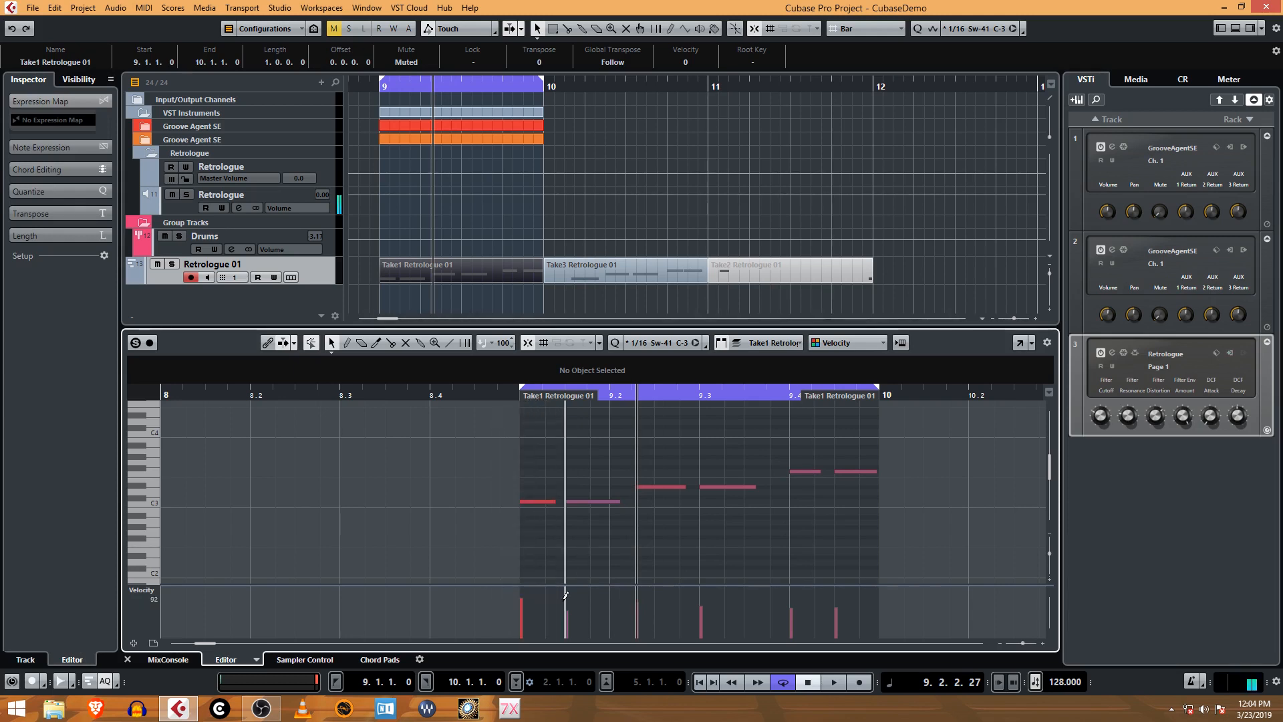
{"action": "left_click", "coordinate": [532, 622]}
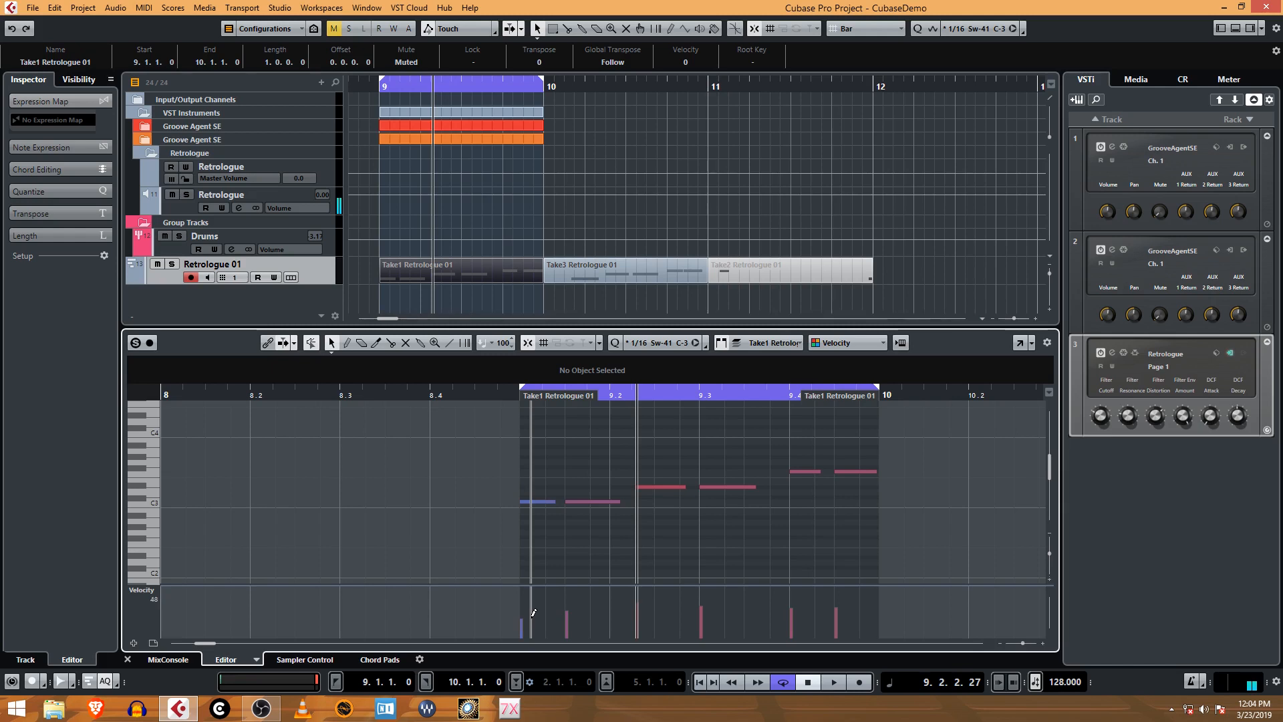
{"action": "mouse_move", "coordinate": [532, 611]}
{"action": "left_mouse_down"}
{"action": "mouse_move", "coordinate": [534, 590]}
{"action": "mouse_move", "coordinate": [535, 610]}
{"action": "left_mouse_up"}
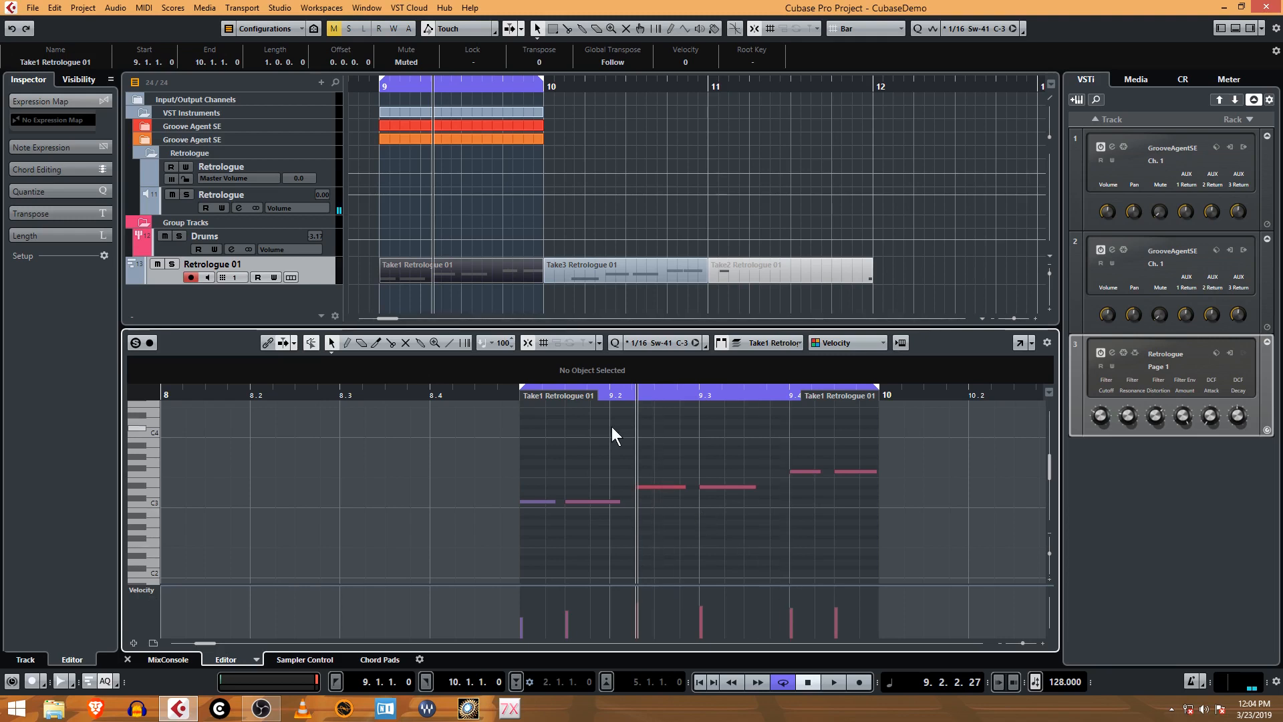
Step: Play the trimmed Take1 bassline from bar 9, toggling monitoring on the Retrologue 01 track on and off
{"action": "left_click_drag", "start_coordinate": [635, 395], "coordinate": [523, 394]}
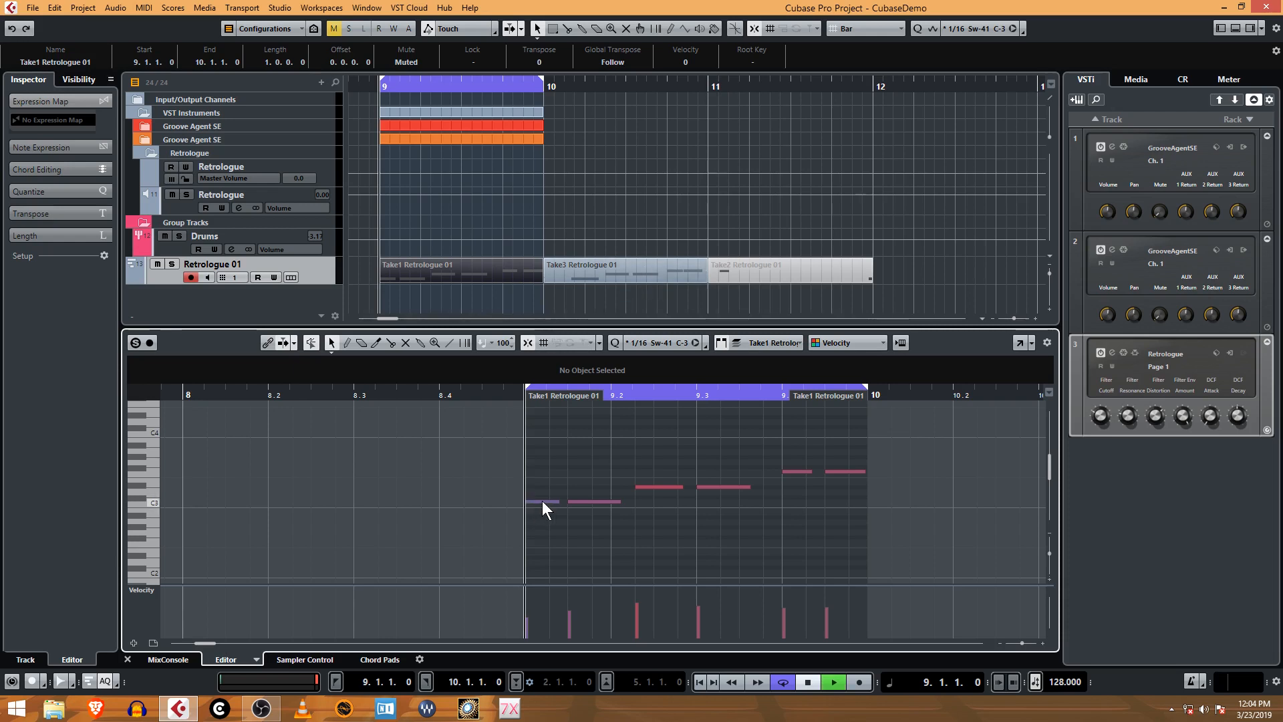
{"action": "key", "text": "space"}
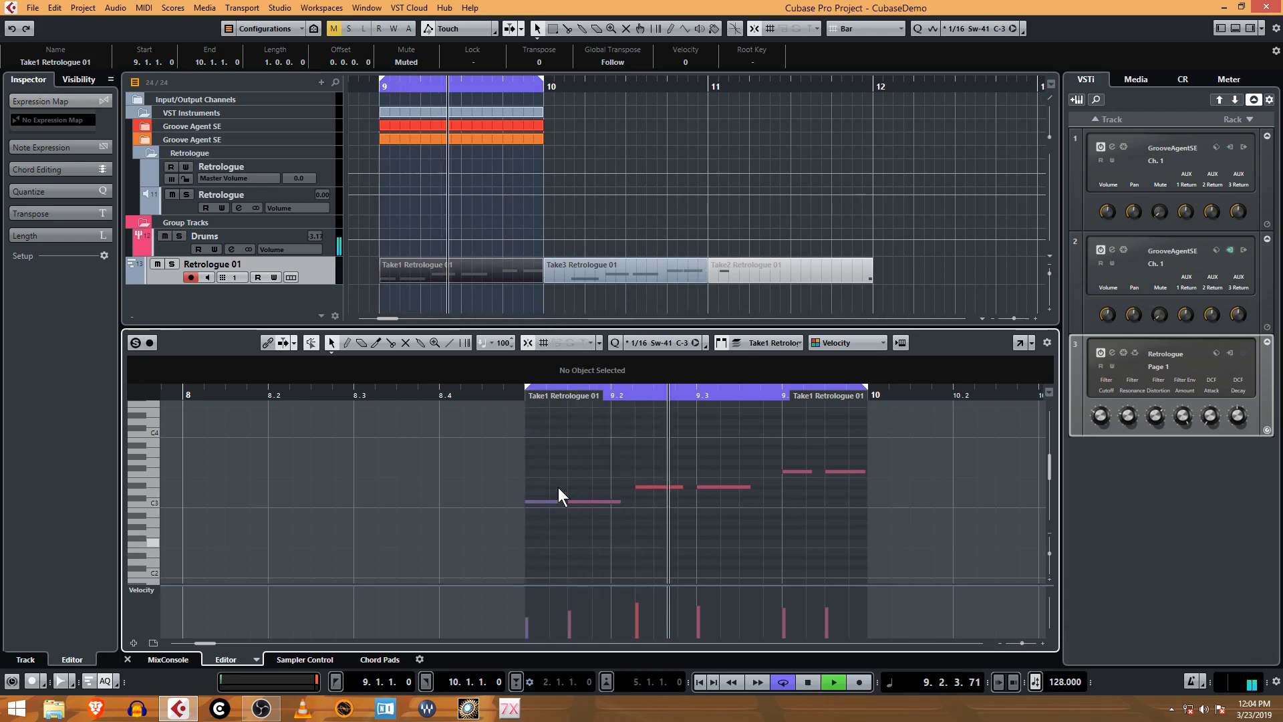
{"action": "left_click", "coordinate": [207, 277]}
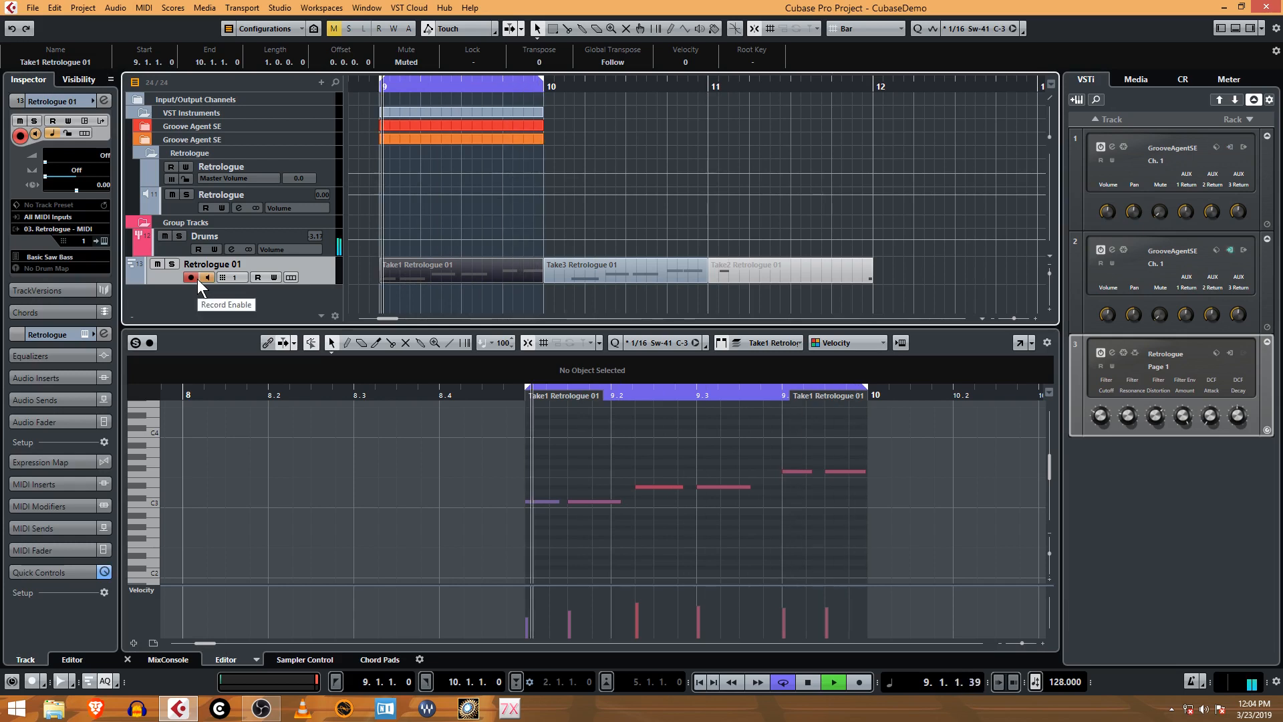
{"action": "left_click", "coordinate": [206, 277]}
{"action": "key", "text": "space"}
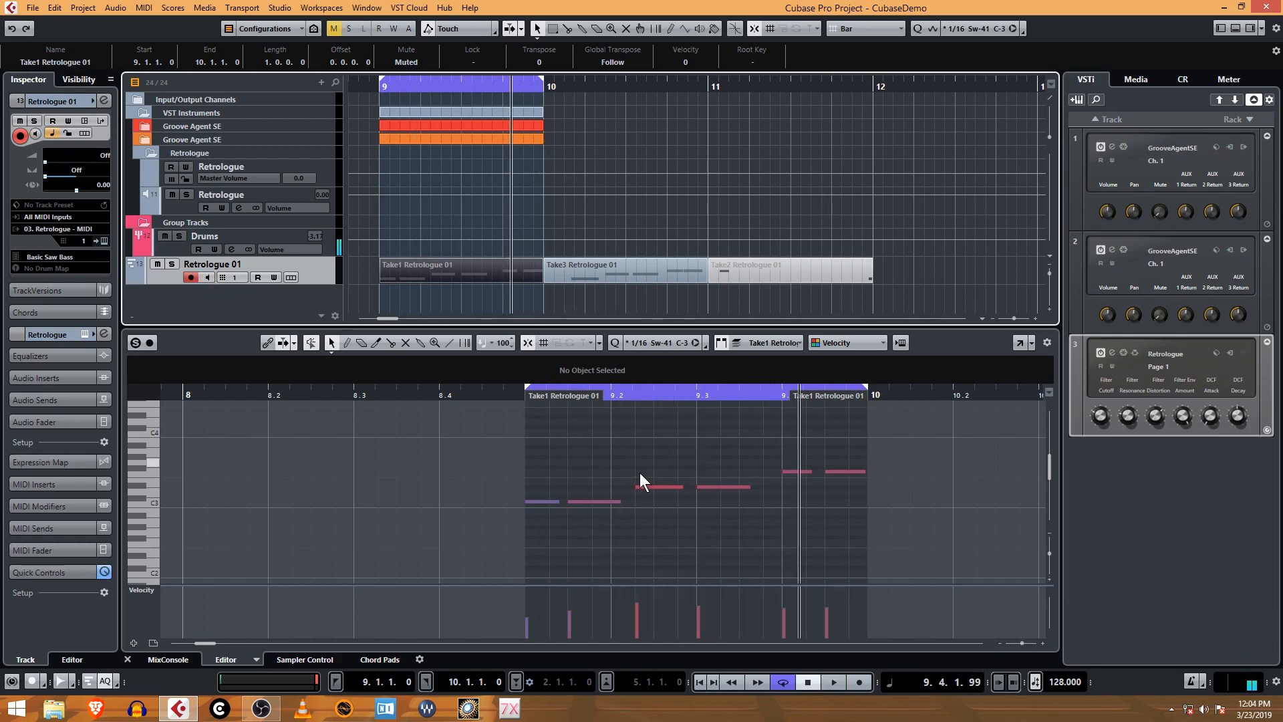
Step: Disable recording on the Retrologue 01 track and play the loop briefly to check the first C3 note
{"action": "left_click", "coordinate": [551, 502]}
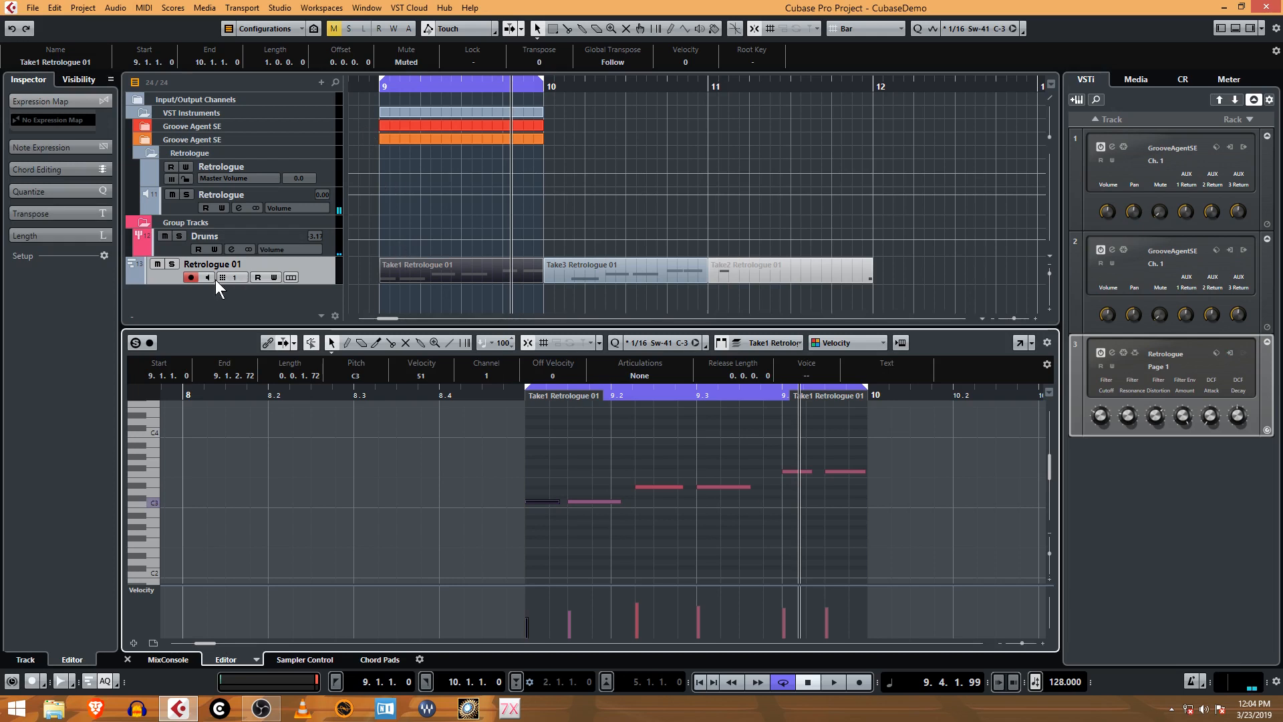
{"action": "left_click", "coordinate": [188, 277]}
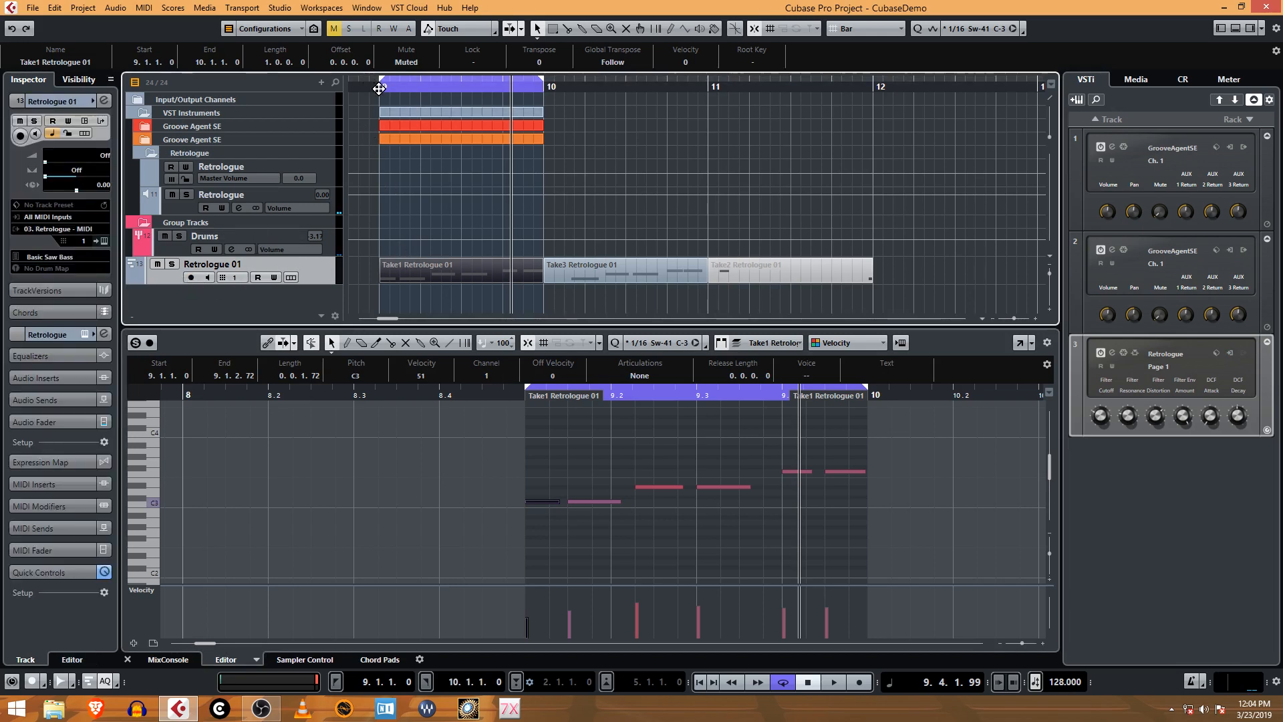
{"action": "key", "text": "space"}
{"action": "key", "text": "space"}
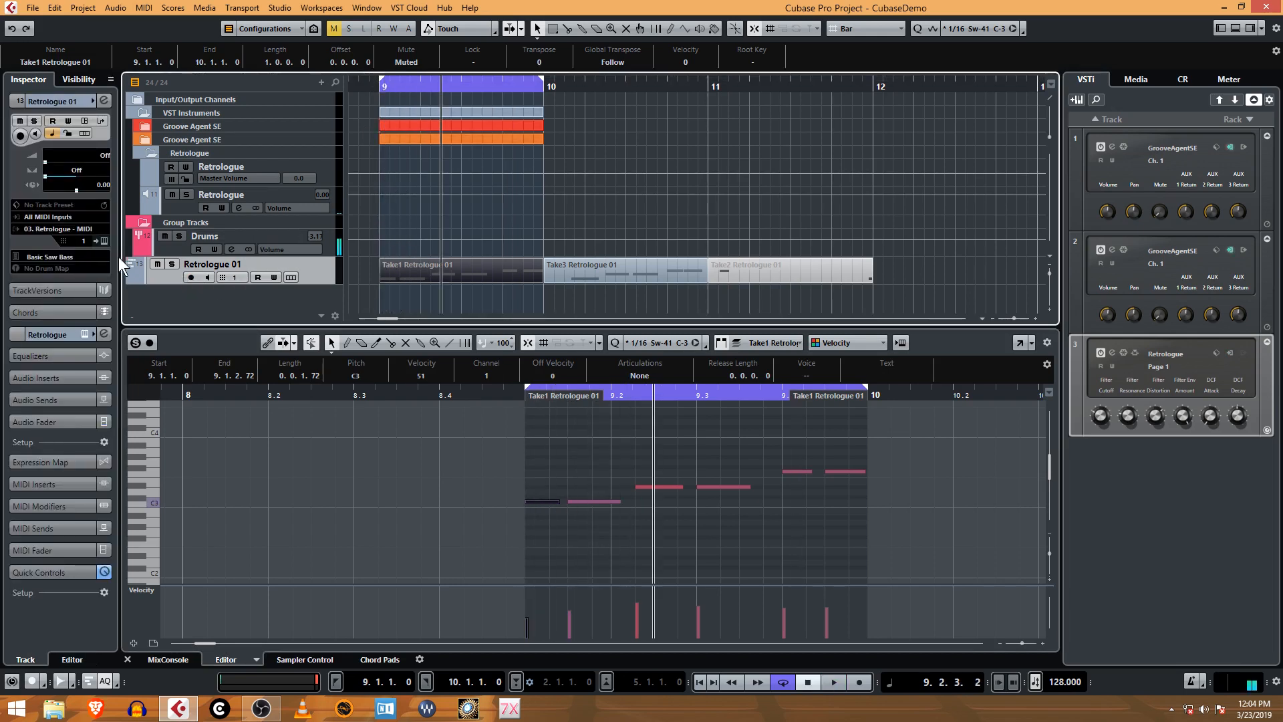
Step: Check the Retrologue 01 track's MIDI output routing to 03. Retrologue
{"action": "left_click", "coordinate": [69, 227]}
{"action": "left_click", "coordinate": [86, 287]}
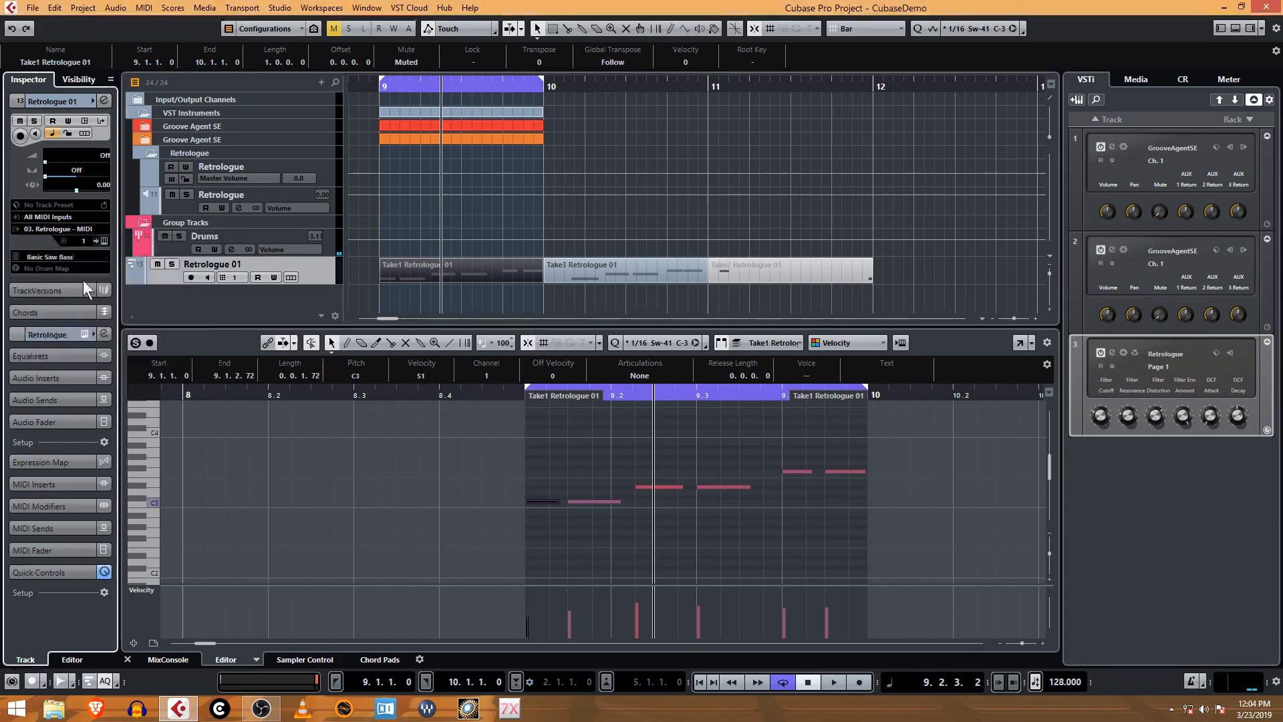
{"action": "left_click", "coordinate": [71, 227]}
{"action": "left_click", "coordinate": [117, 338]}
Step: Turn on monitoring for the Retrologue 01 track and play the loop from bar 9
{"action": "left_click", "coordinate": [207, 277]}
{"action": "left_click", "coordinate": [381, 87]}
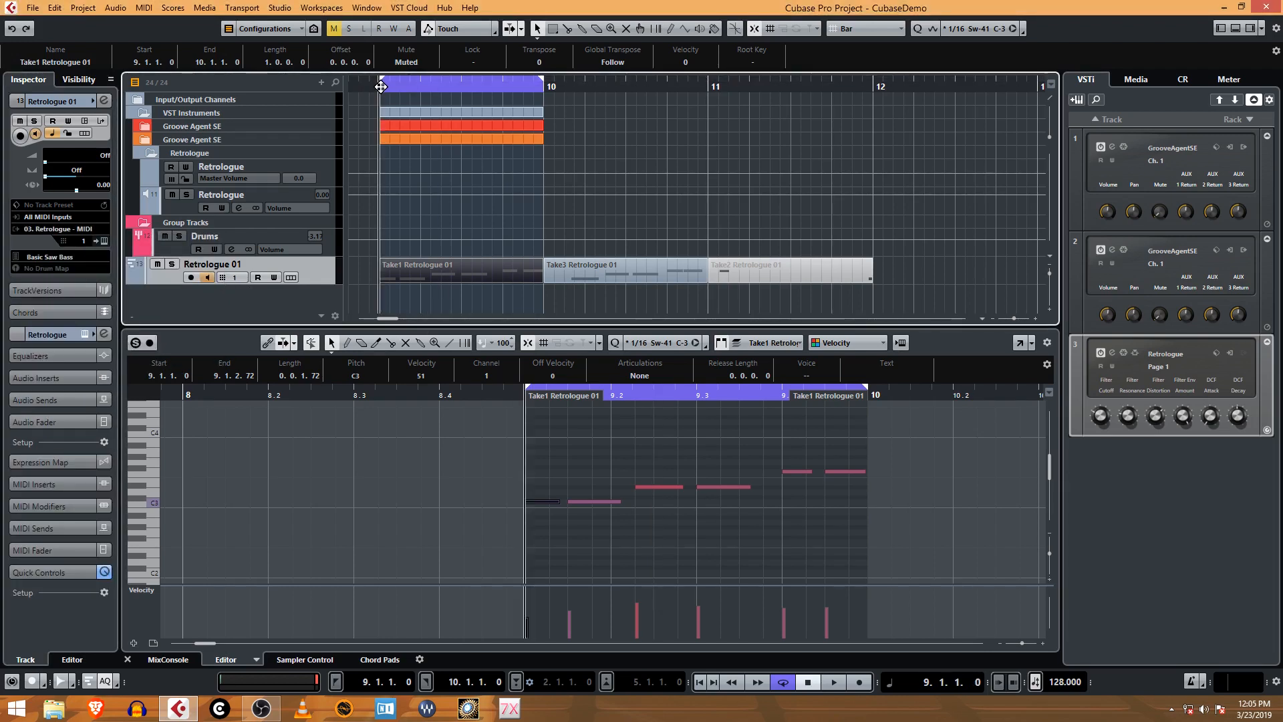
{"action": "key", "text": "space"}
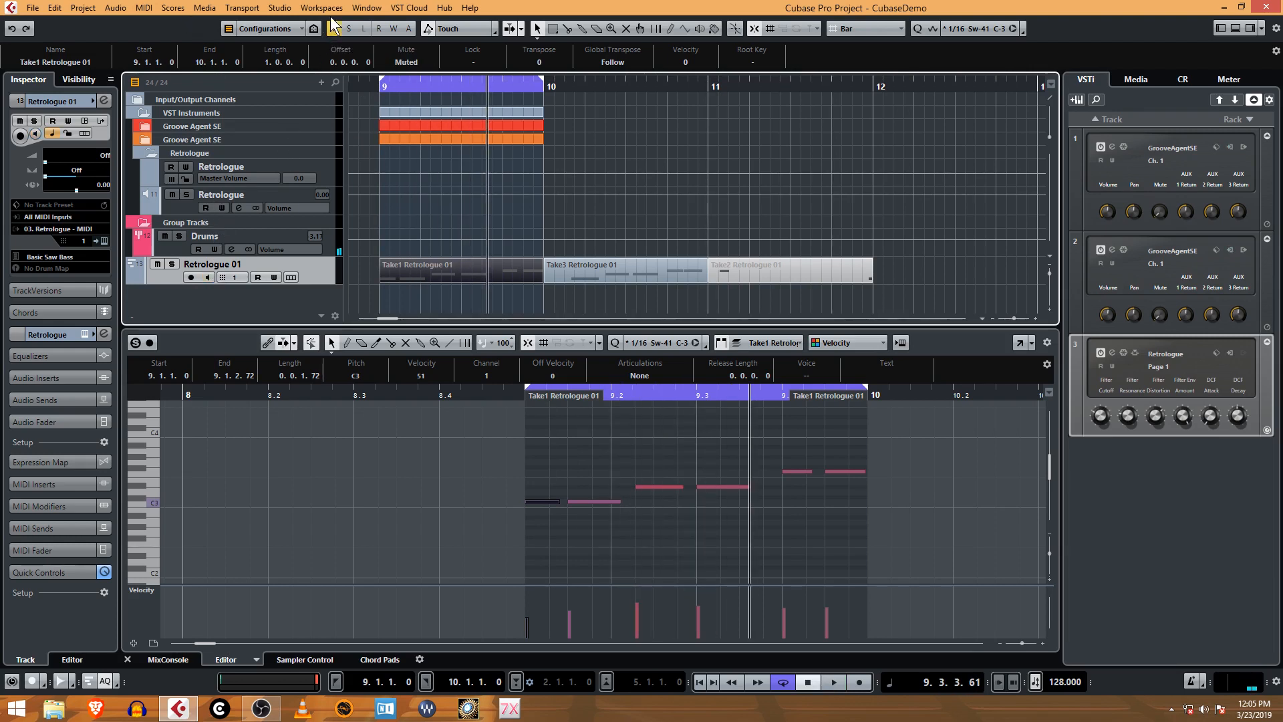
Step: Examine the contents of the first Groove Agent SE folder and the VST Instruments folder in the track list
{"action": "left_click", "coordinate": [140, 127]}
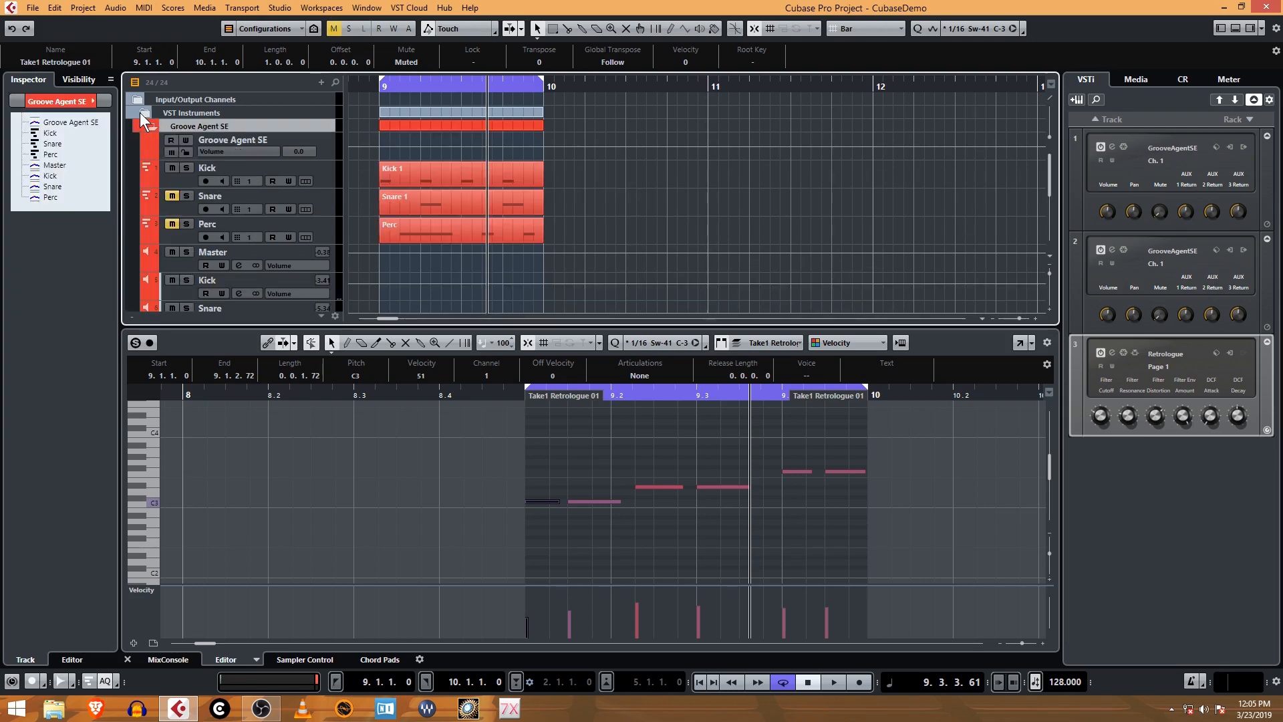
{"action": "left_click", "coordinate": [142, 115]}
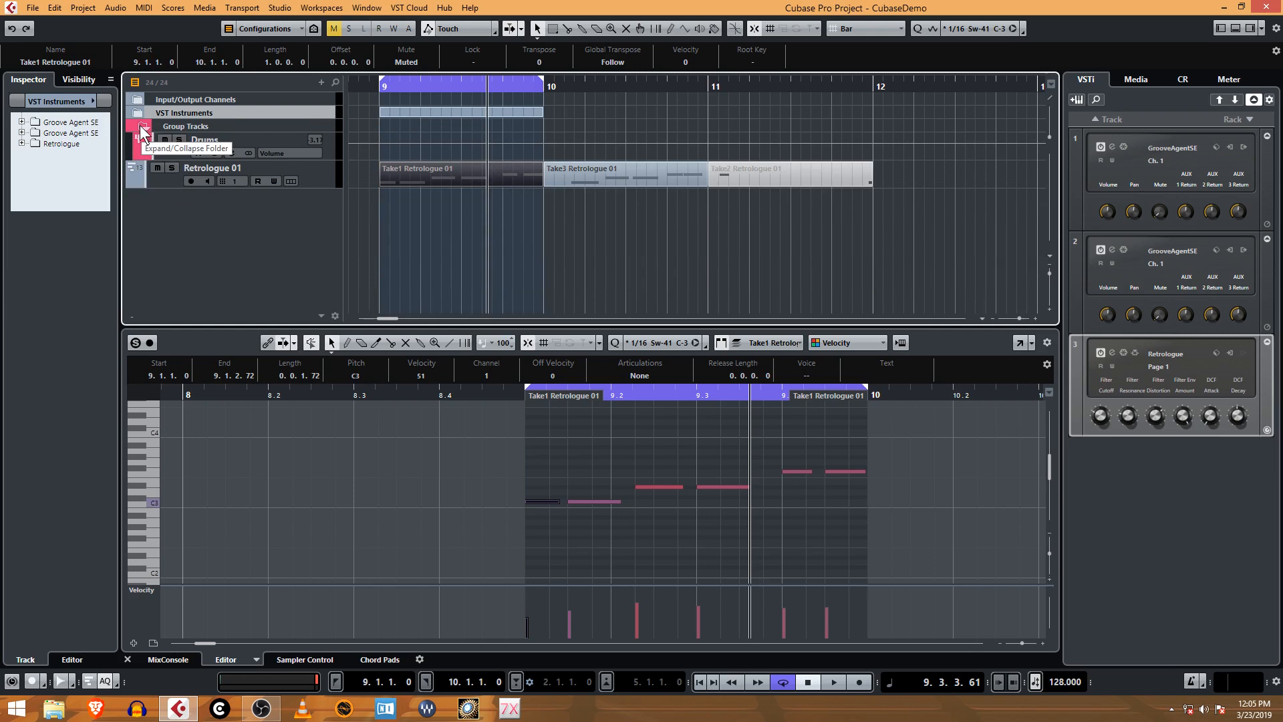
{"action": "left_click", "coordinate": [139, 117]}
{"action": "left_click", "coordinate": [145, 126]}
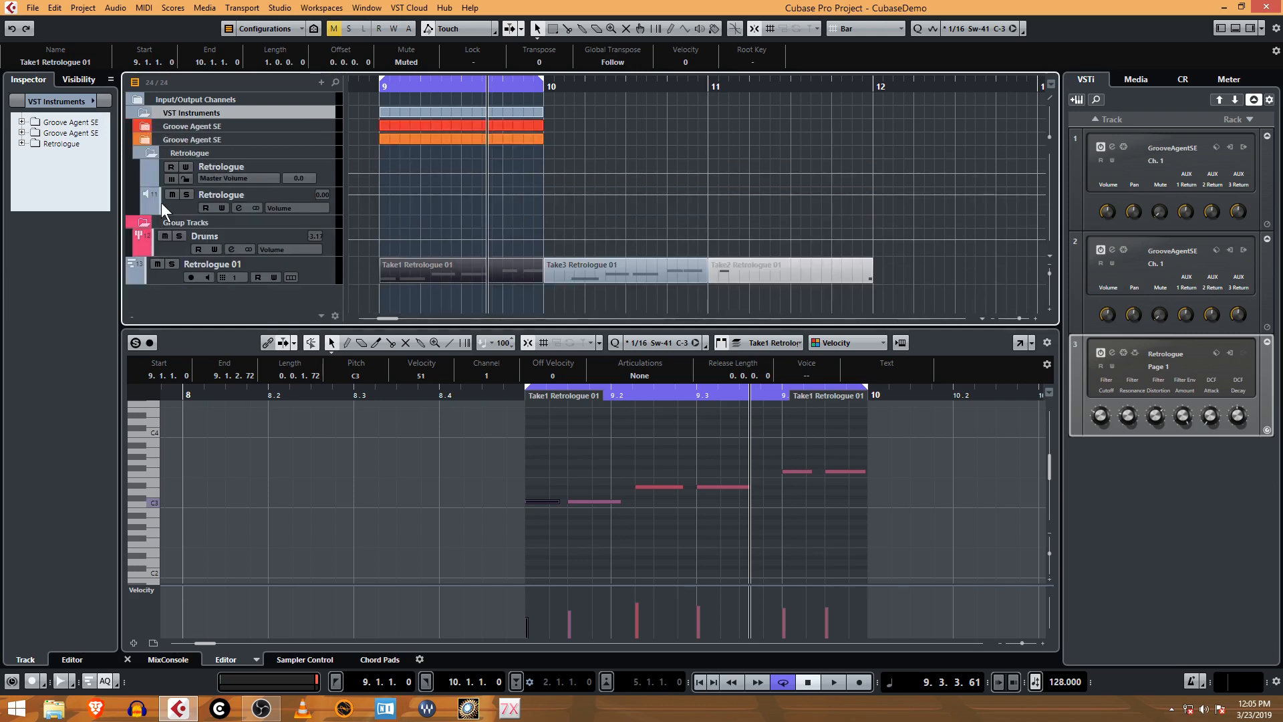
Step: Select the Retrologue 01 track and play the drum loop with the track record-enabled to test the synth
{"action": "left_click", "coordinate": [179, 270]}
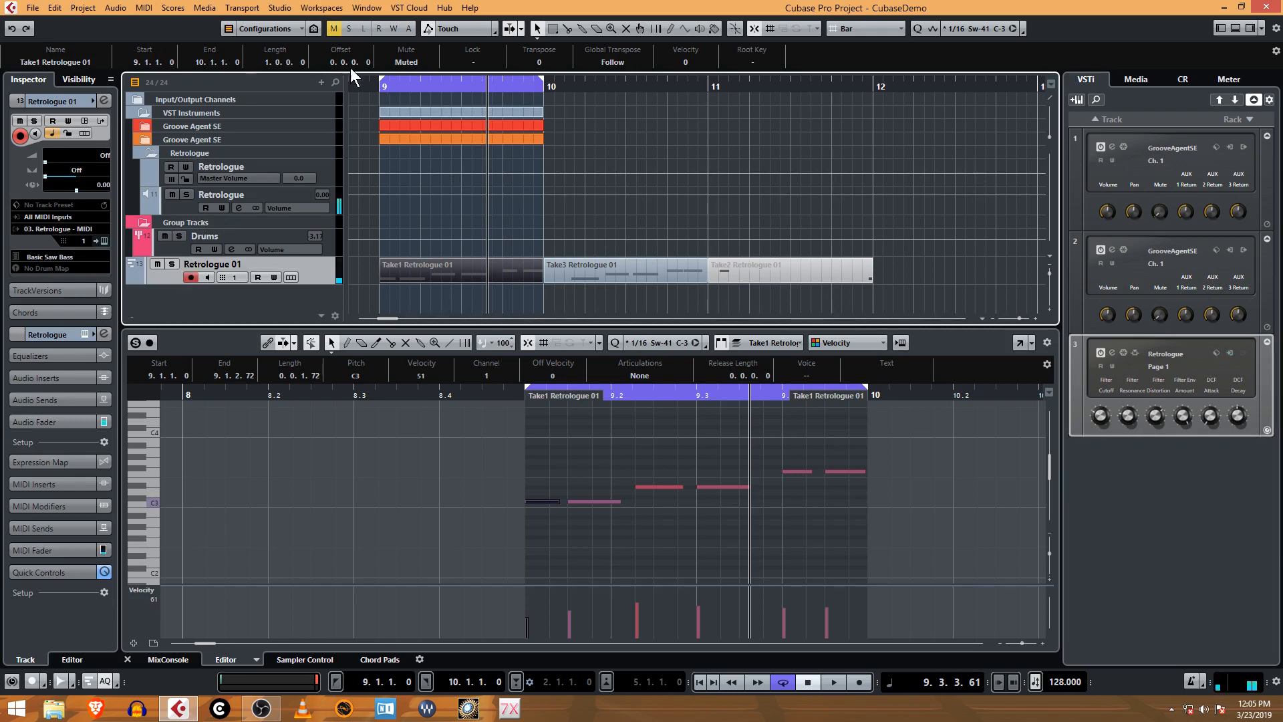
{"action": "key", "text": "space"}
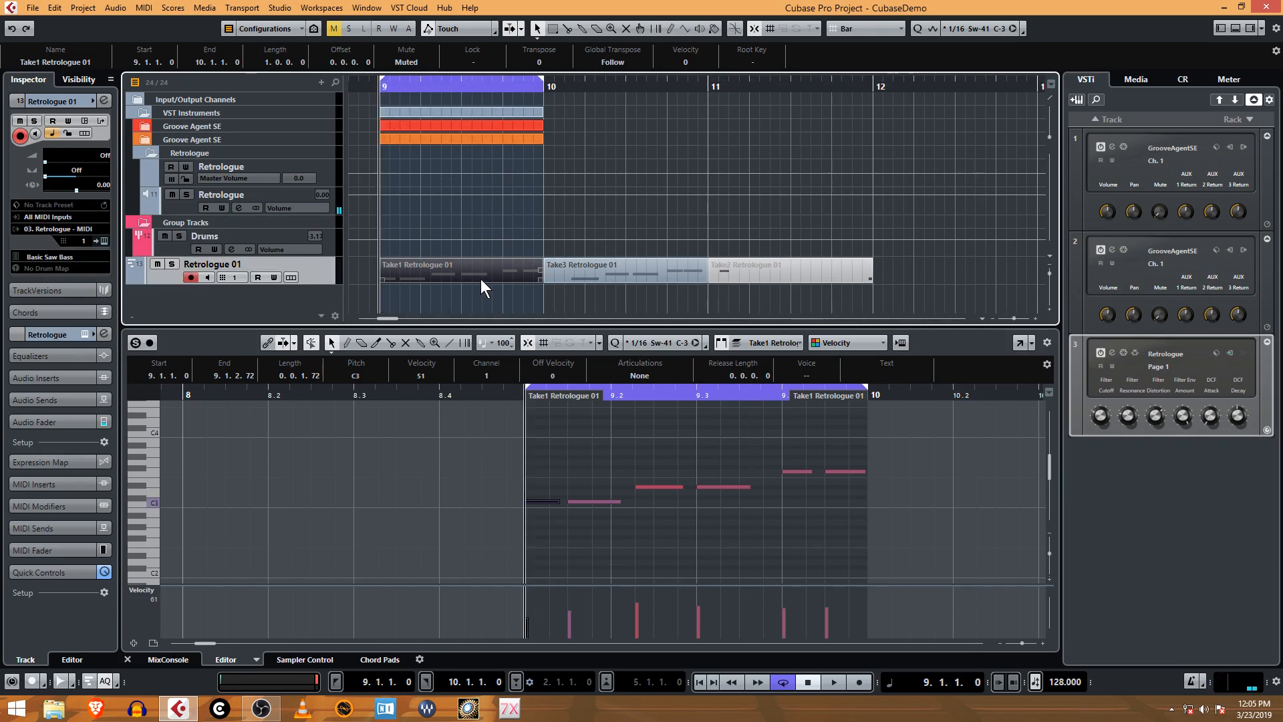
{"action": "key", "text": "space"}
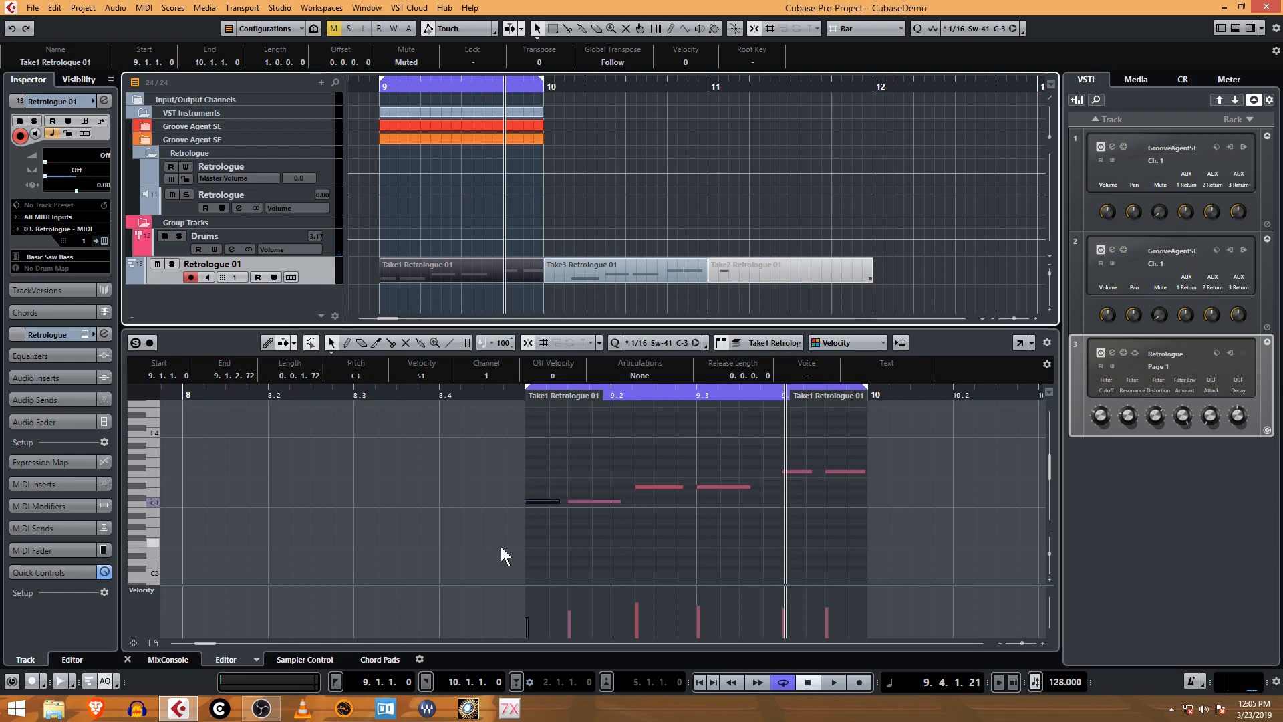
Step: Open the Retrologue instrument, check its activated outputs, and close the instrument window
{"action": "left_click", "coordinate": [91, 224]}
{"action": "left_click", "coordinate": [243, 295]}
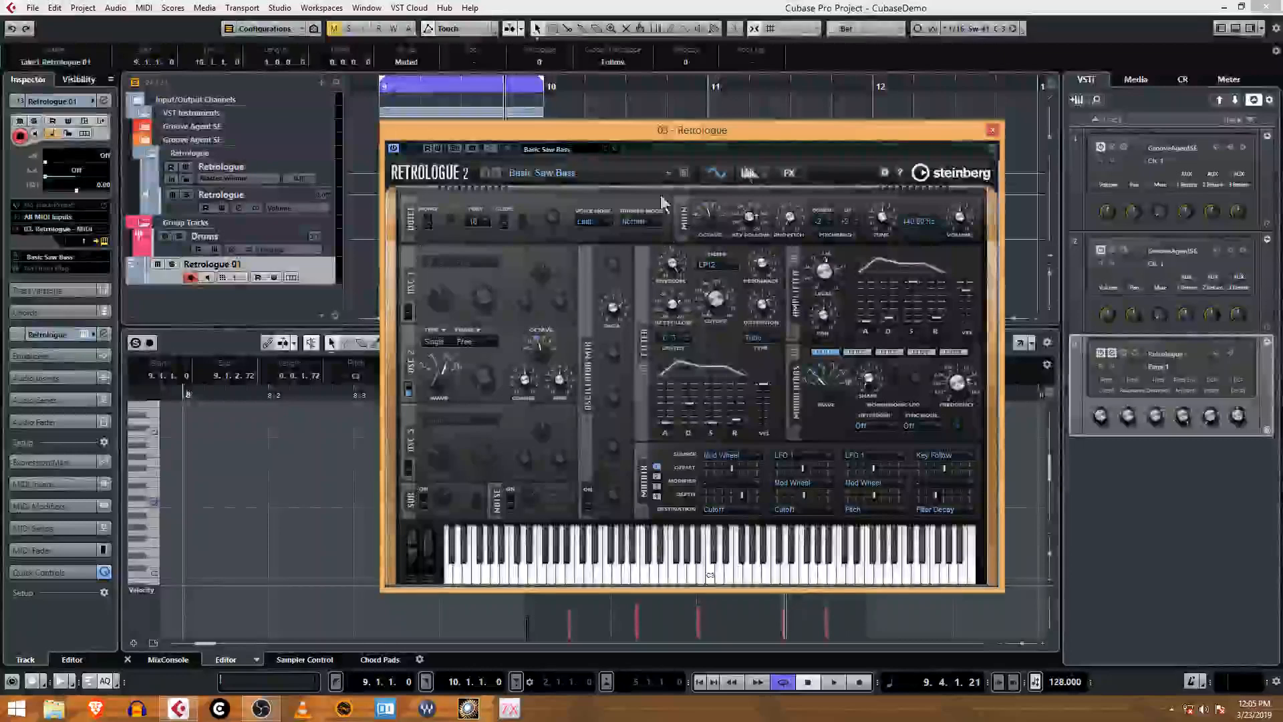
{"action": "left_click", "coordinate": [991, 131]}
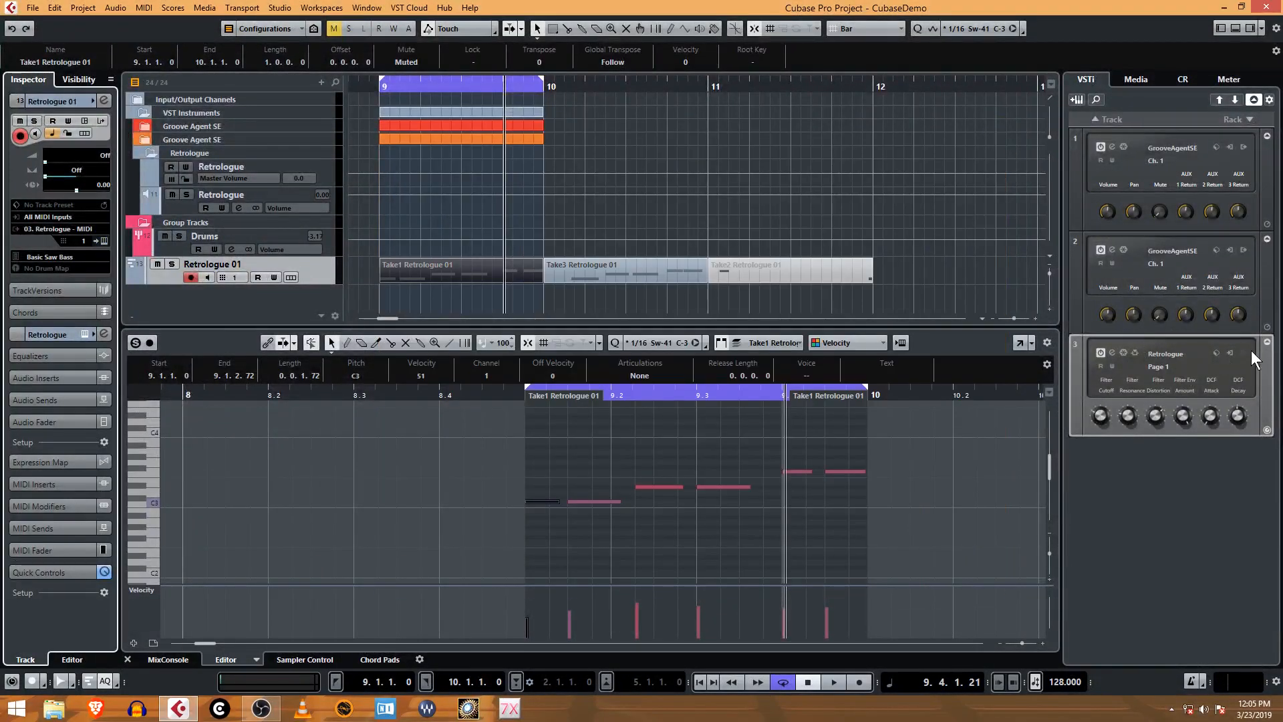
{"action": "left_click", "coordinate": [1113, 352]}
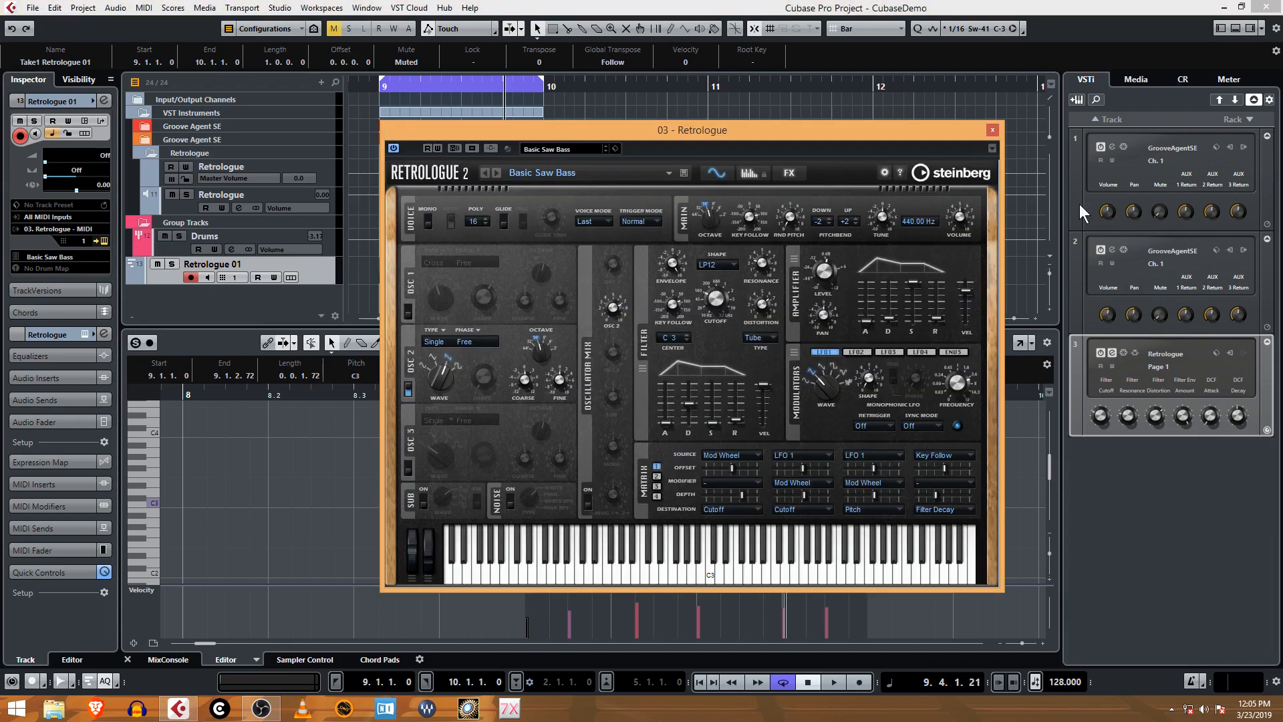
{"action": "left_click", "coordinate": [992, 147]}
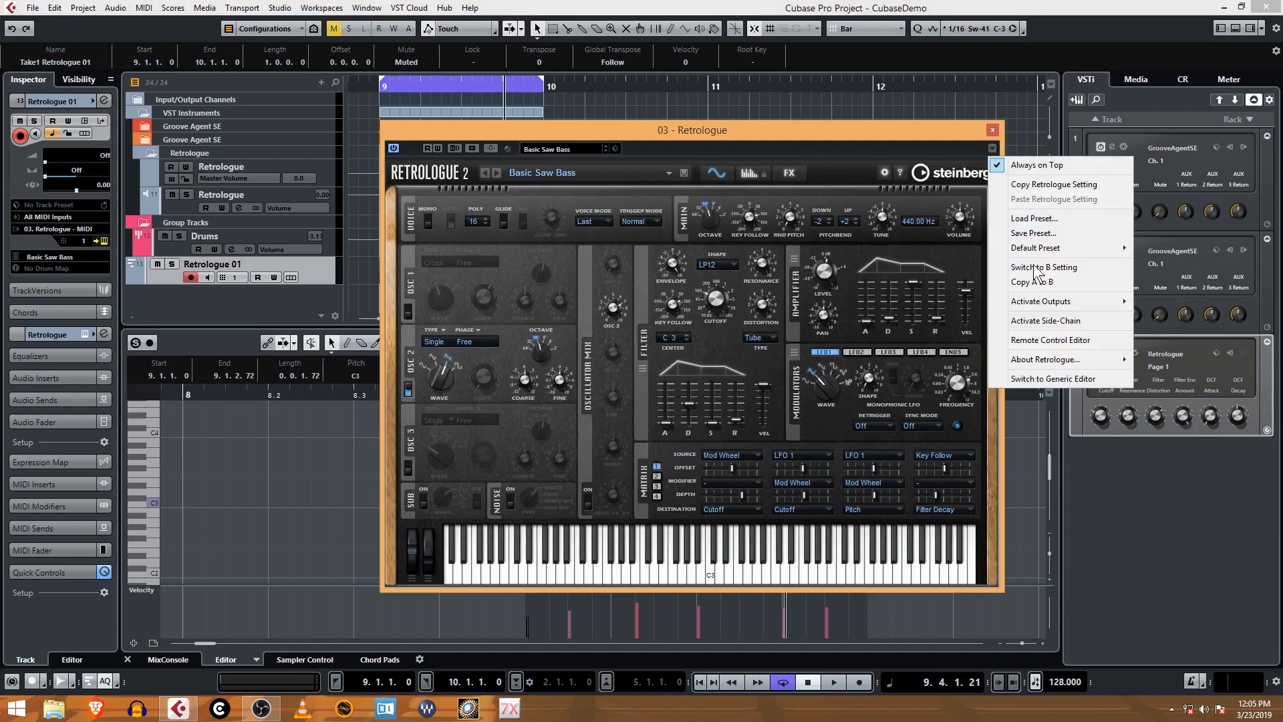
{"action": "mouse_move", "coordinate": [1072, 304]}
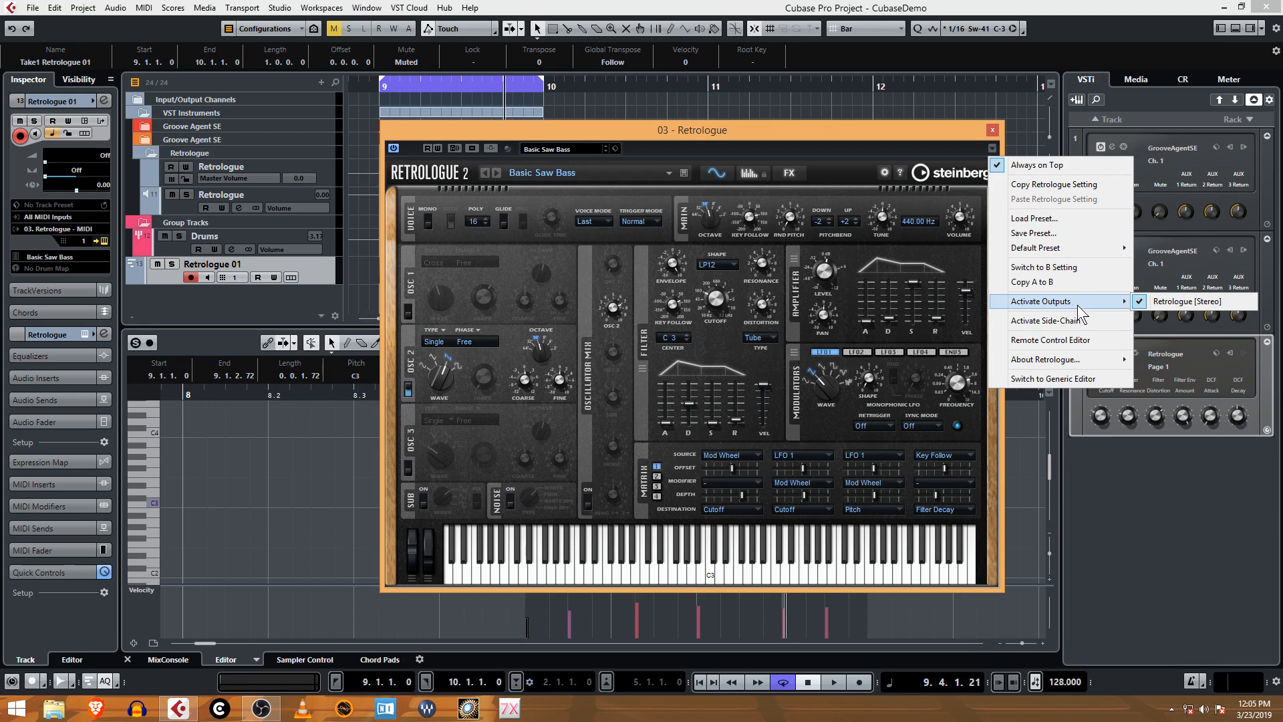
{"action": "left_click", "coordinate": [960, 138]}
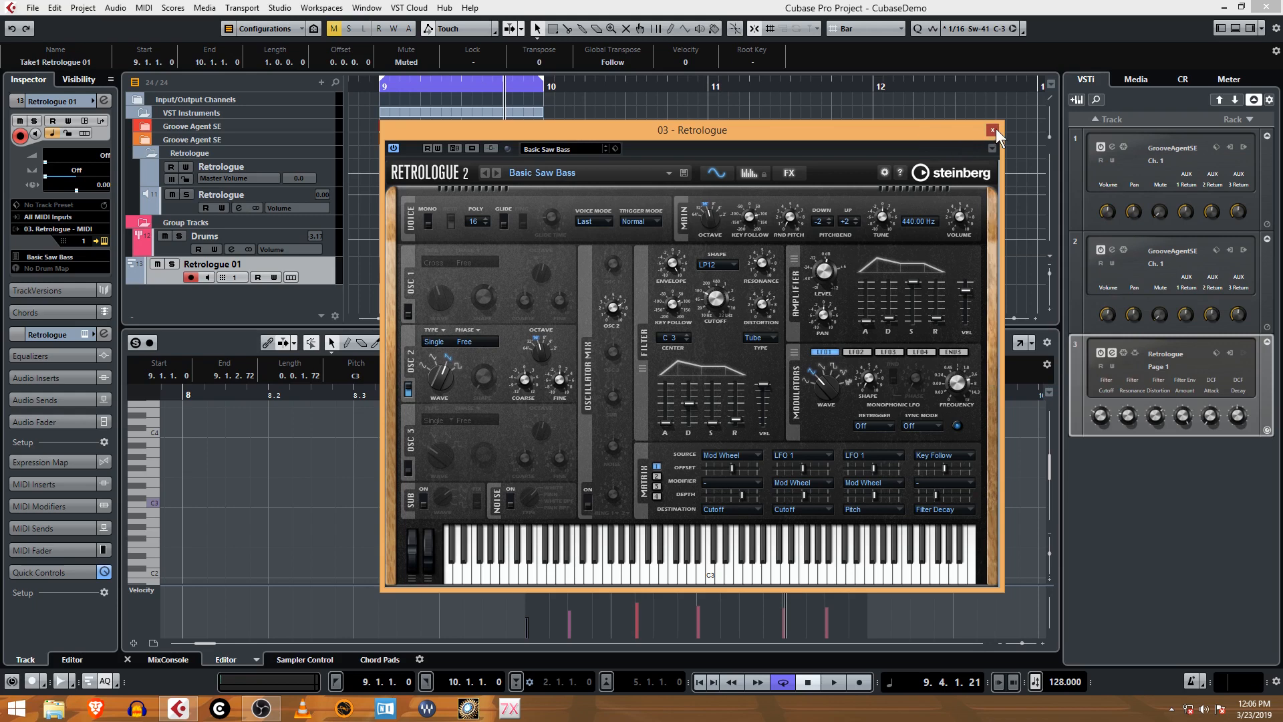
{"action": "left_click", "coordinate": [993, 130]}
Step: Select the Retrologue instrument's audio output channel and play the loop briefly to check its signal
{"action": "left_click", "coordinate": [182, 202]}
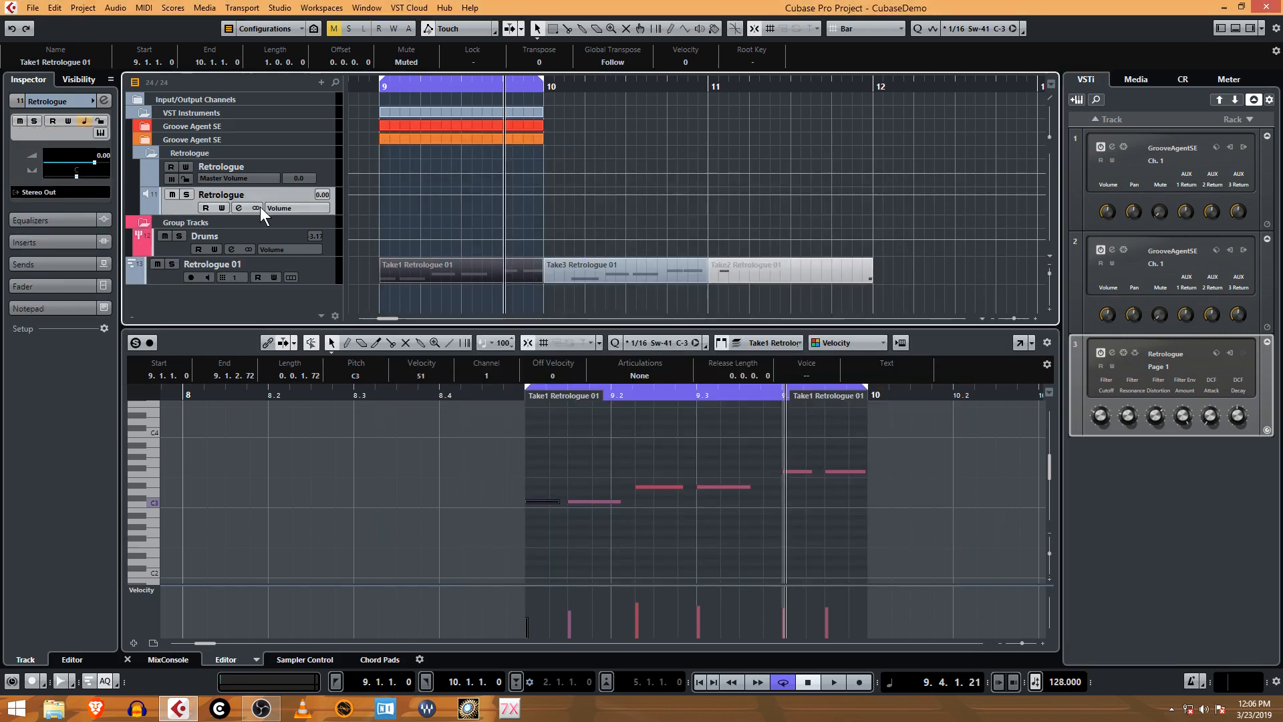
{"action": "left_click", "coordinate": [832, 679]}
{"action": "left_click", "coordinate": [809, 680]}
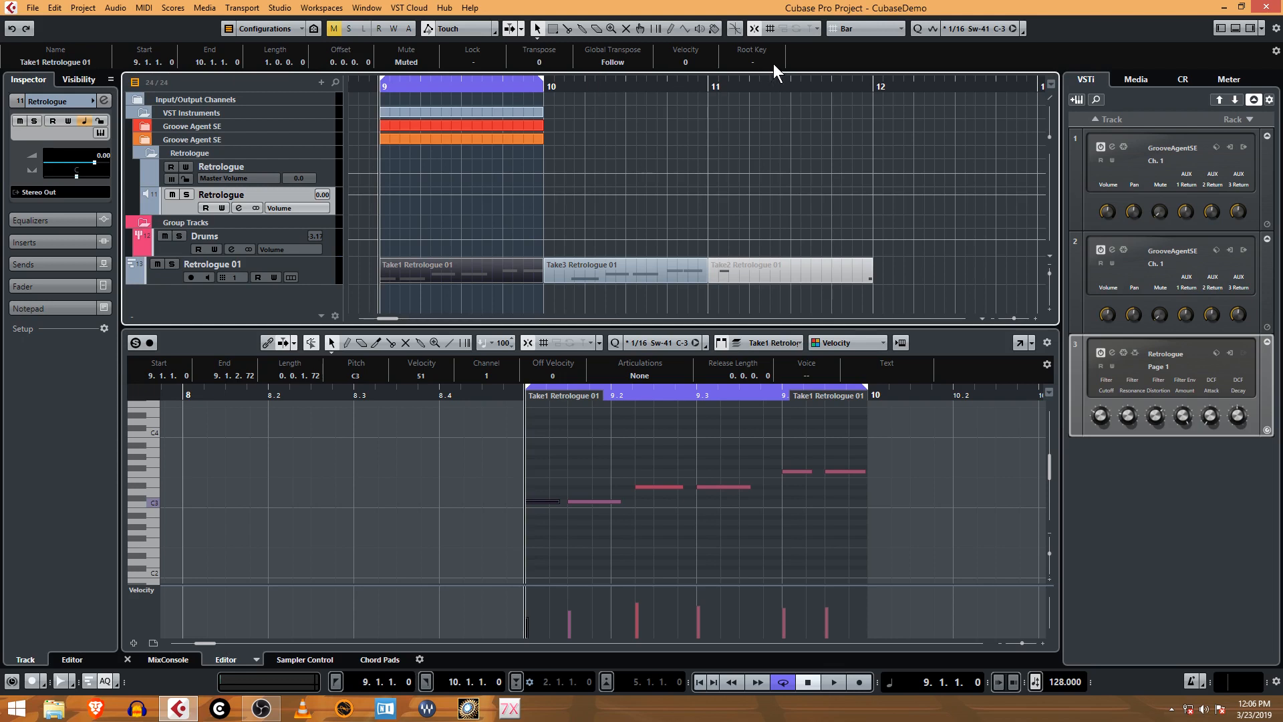
Step: Unmute the Take1 Retrologue 01 part at bar 9
{"action": "left_click", "coordinate": [619, 267]}
{"action": "left_click", "coordinate": [454, 264]}
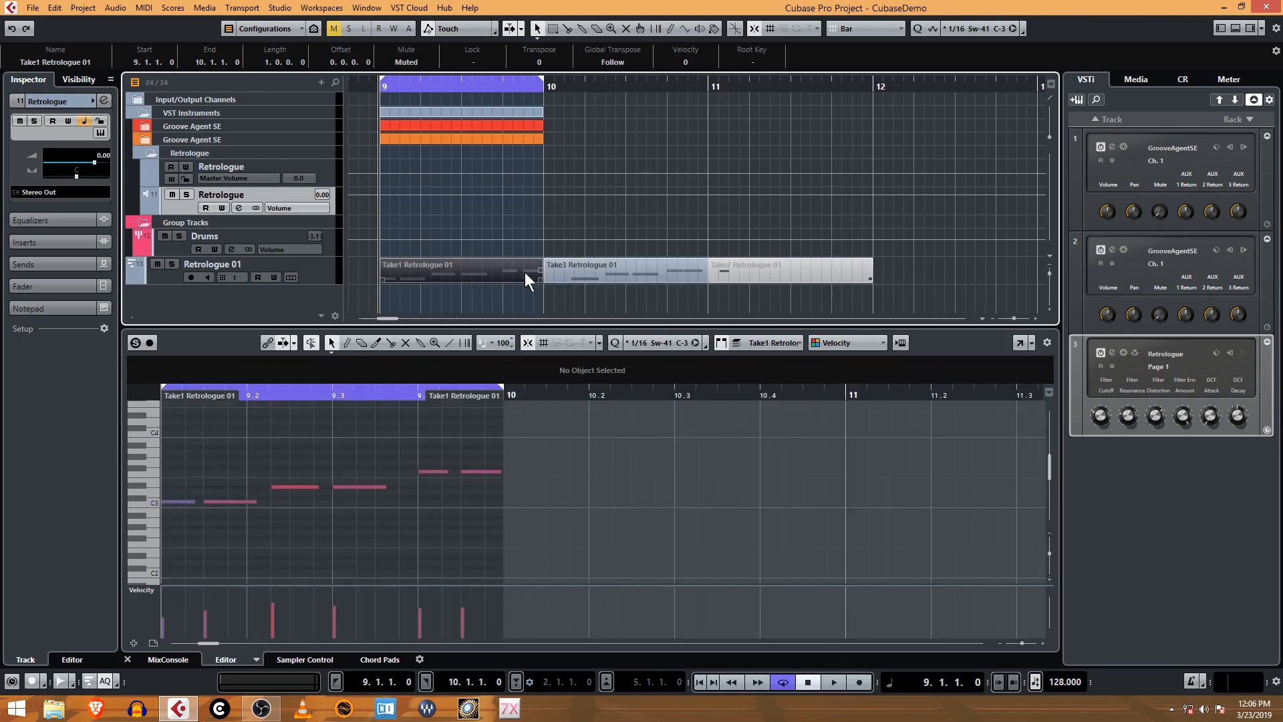
{"action": "left_click", "coordinate": [411, 62]}
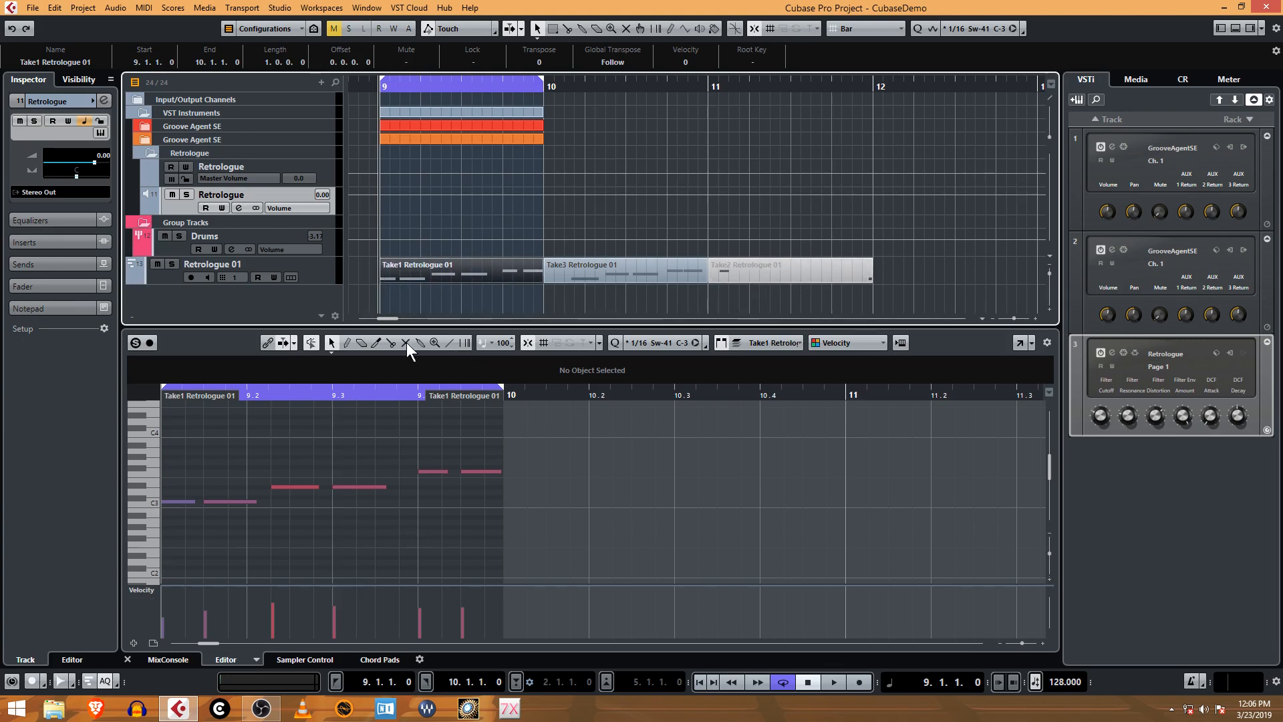
Step: Review the MIDI recording modes for normal and cycled recording
{"action": "left_click", "coordinate": [114, 679]}
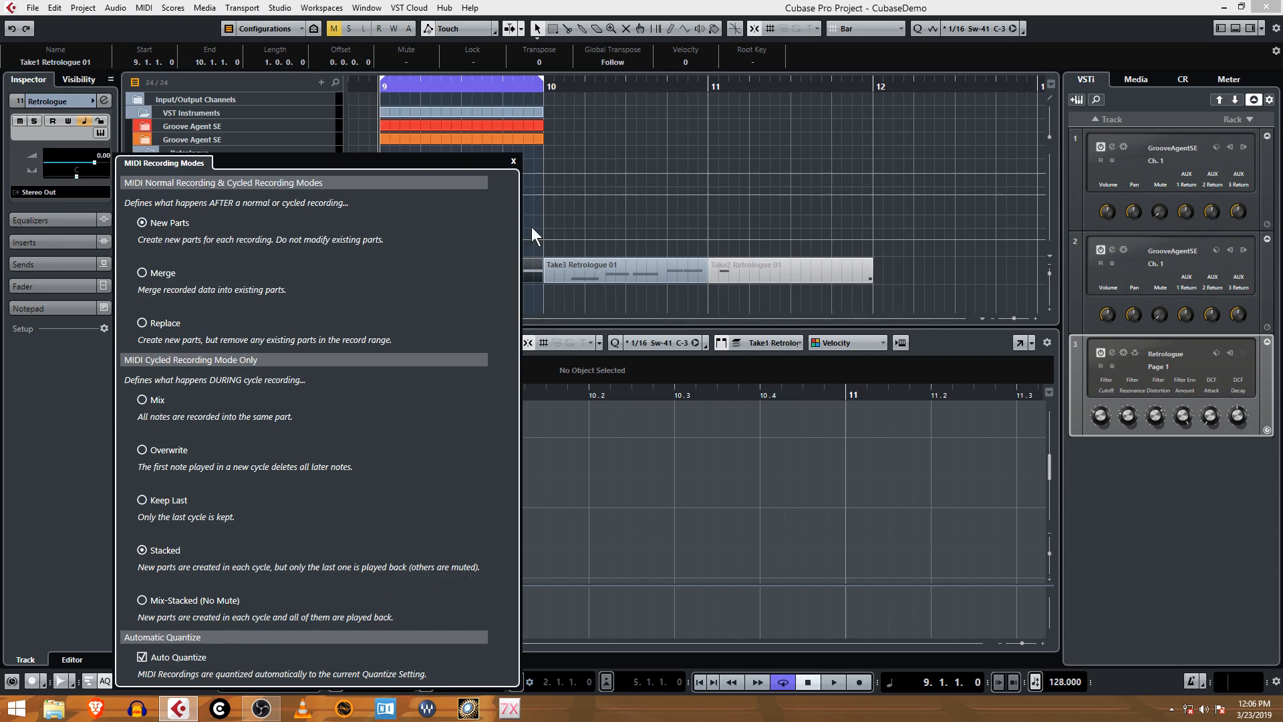
{"action": "left_click", "coordinate": [514, 160]}
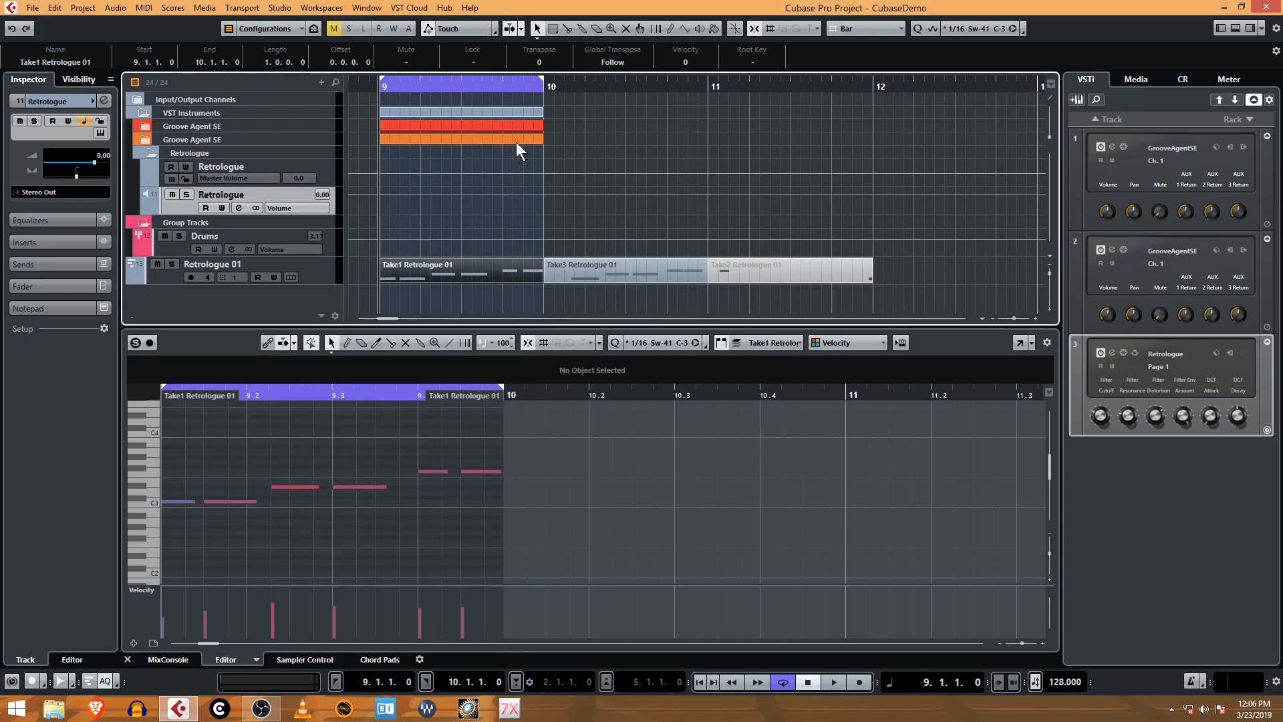
Step: Play the loop, lower the velocity of Take1's second C3 note, and raise the first C3 note's velocity to 78
{"action": "left_click", "coordinate": [830, 680]}
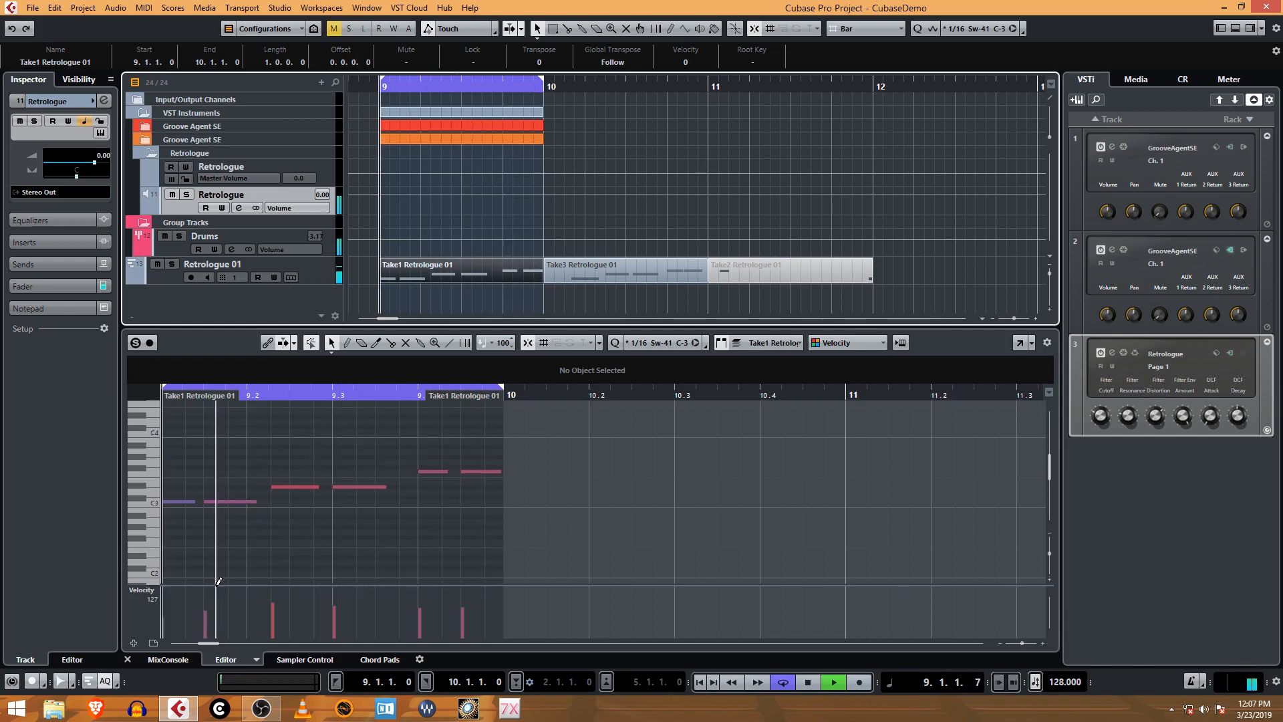
{"action": "left_click", "coordinate": [228, 502]}
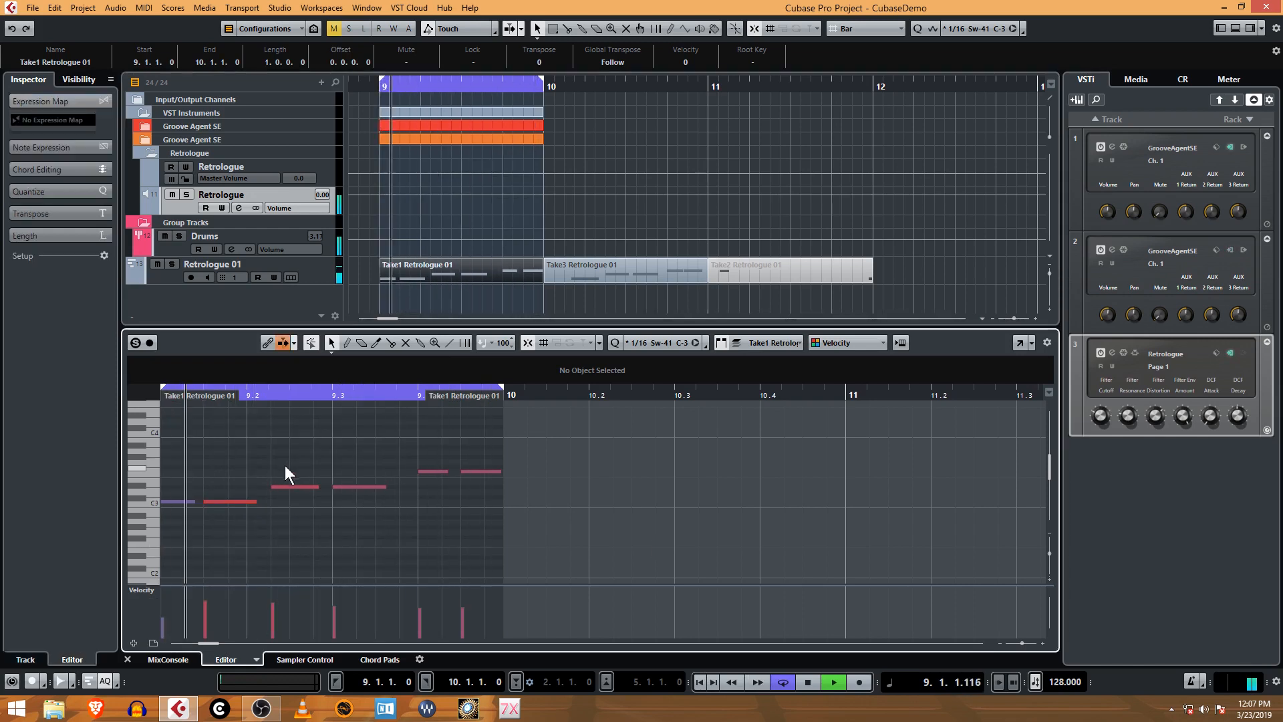
{"action": "left_click", "coordinate": [220, 616]}
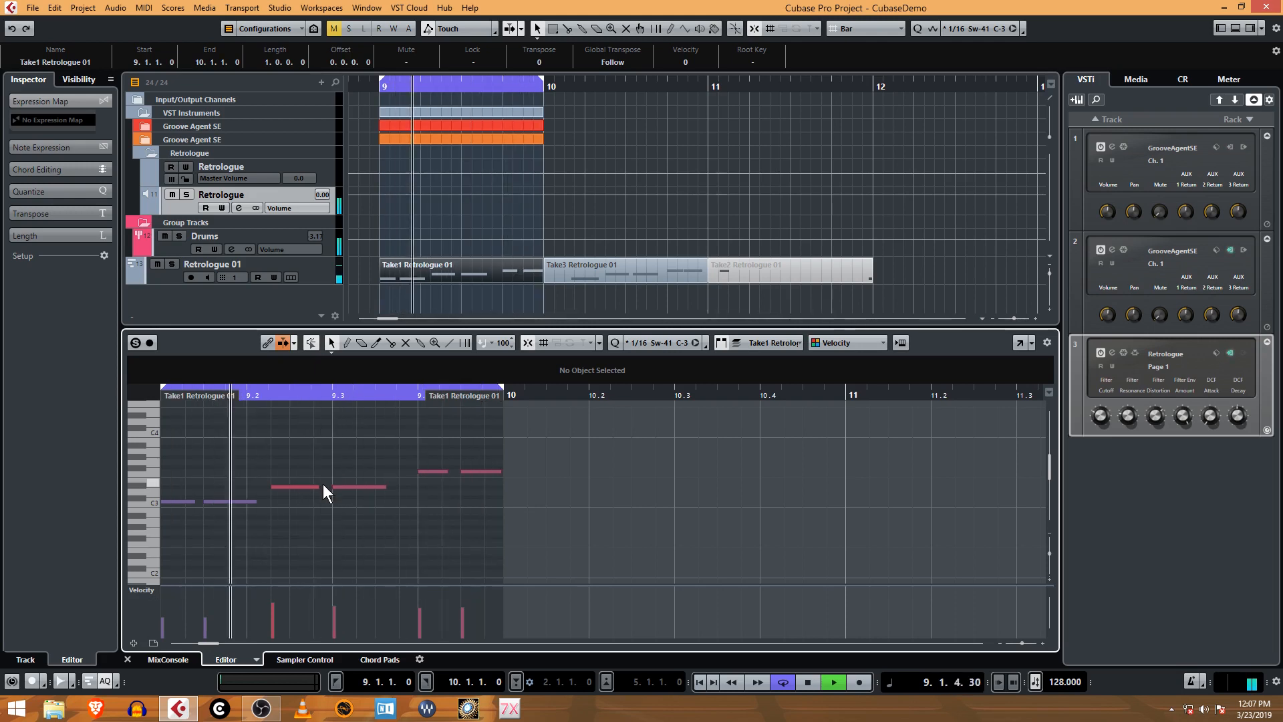
{"action": "left_click", "coordinate": [163, 606]}
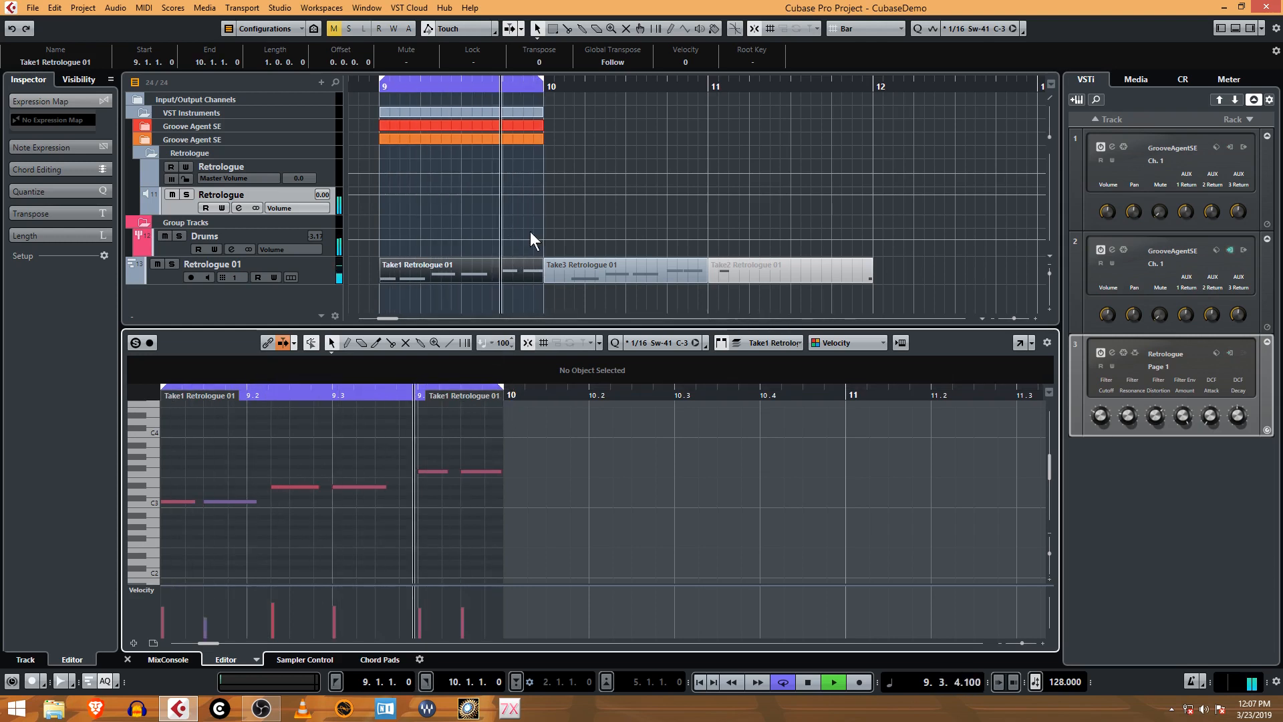
Step: Shorten Take1's first C3 note to a length of 0.0.1.16 and extend the first D#3 note to 9.3.1.0
{"action": "left_click", "coordinate": [576, 208]}
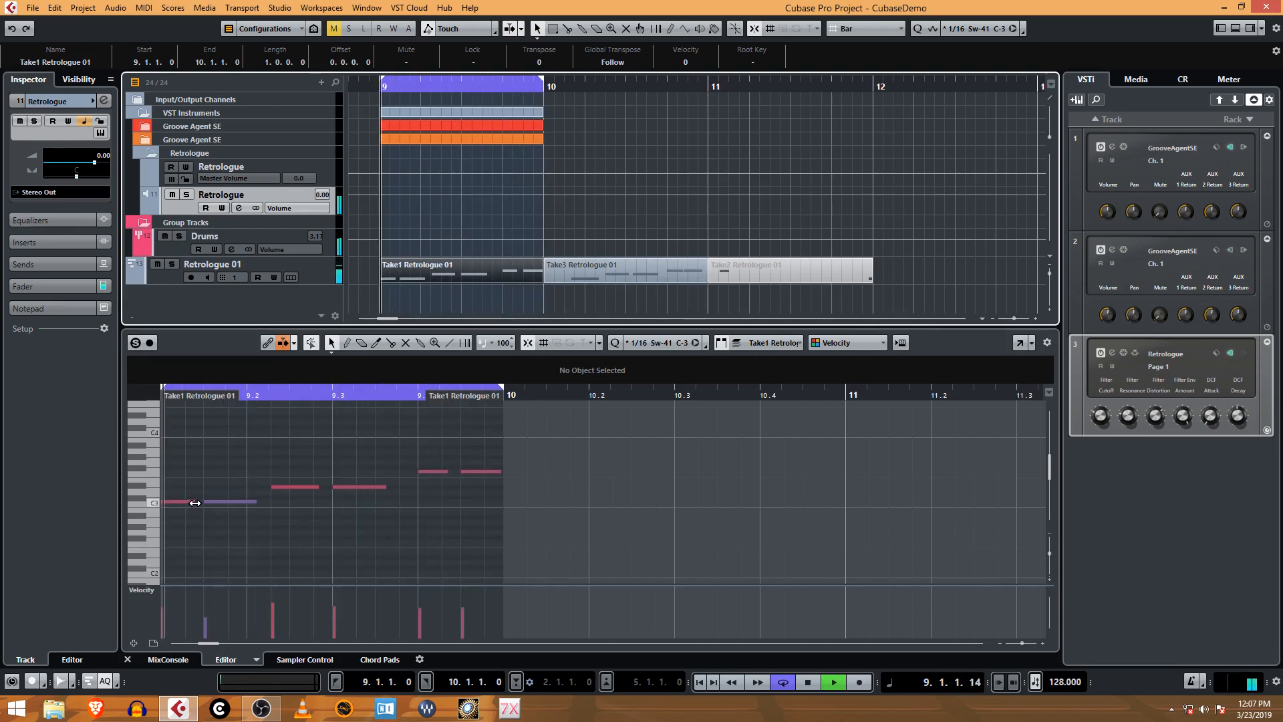
{"action": "left_click_drag", "start_coordinate": [194, 502], "coordinate": [188, 501]}
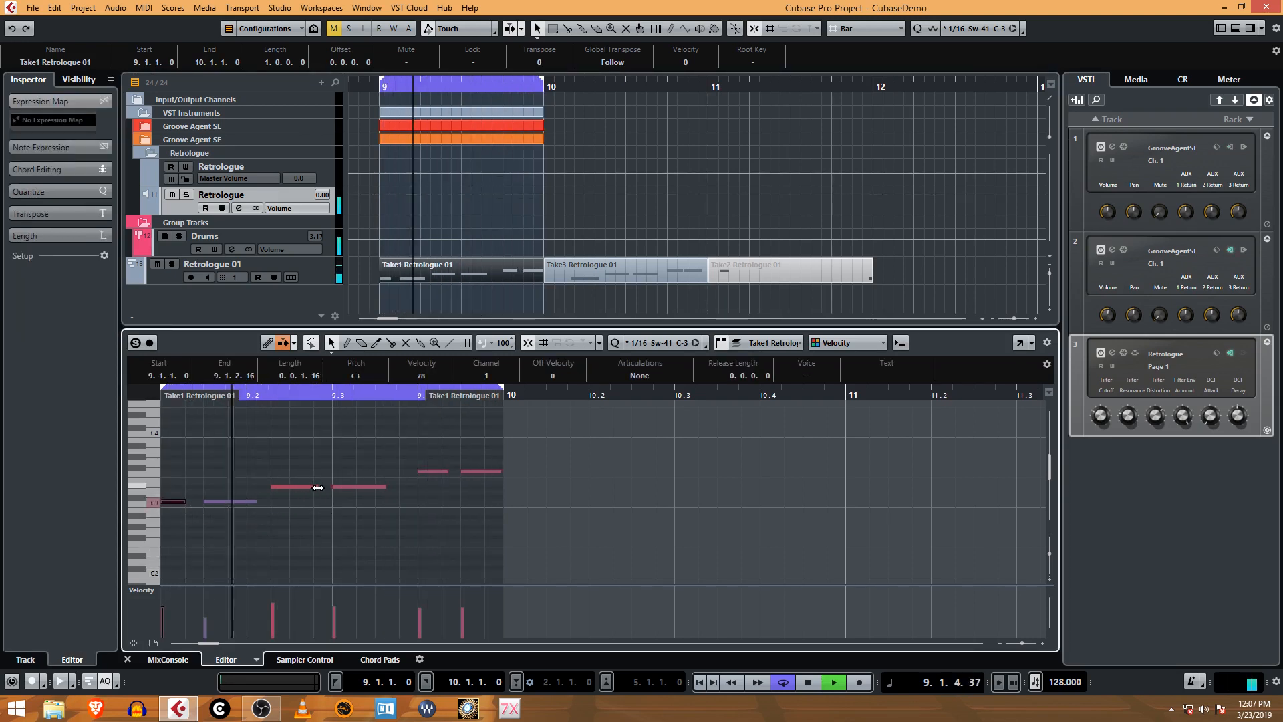
{"action": "left_click_drag", "start_coordinate": [319, 486], "coordinate": [325, 487]}
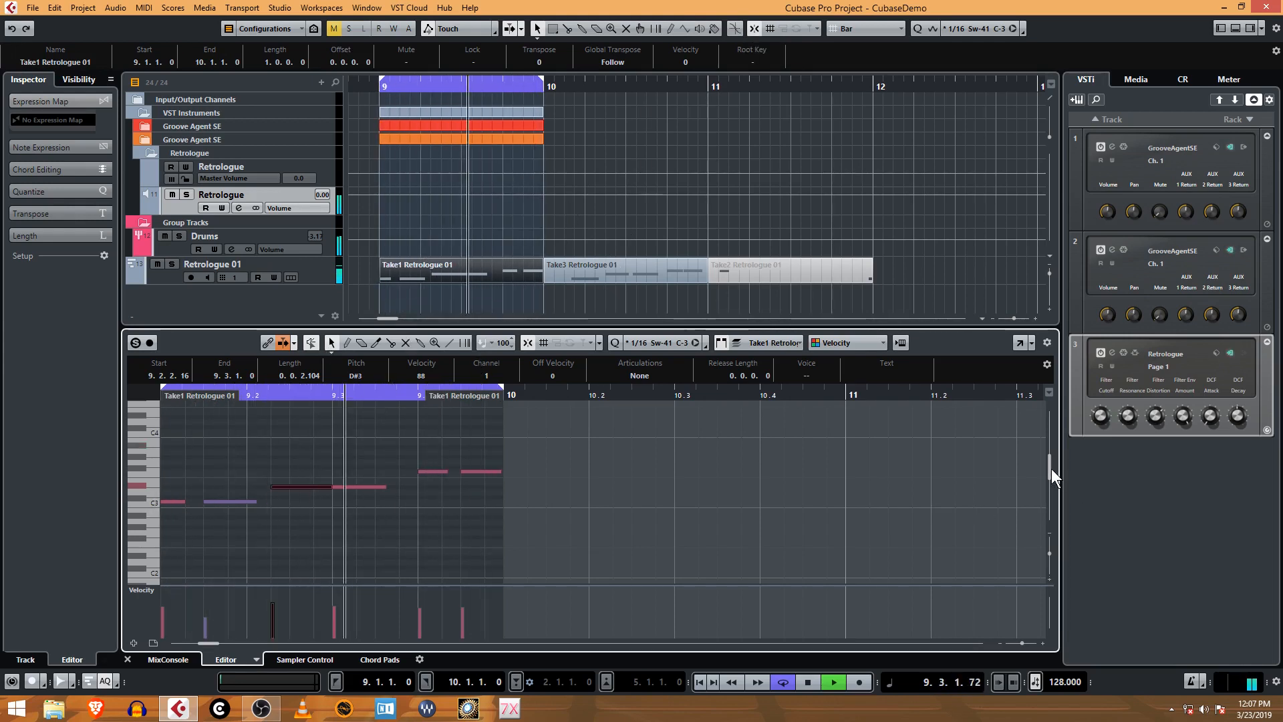
Step: Raise the velocity of Take1's first D#3 note to 114 and shorten the note to end at 9.2.4.58
{"action": "left_click_drag", "start_coordinate": [1052, 467], "coordinate": [1053, 471]}
{"action": "left_click_drag", "start_coordinate": [1052, 552], "coordinate": [1051, 560]}
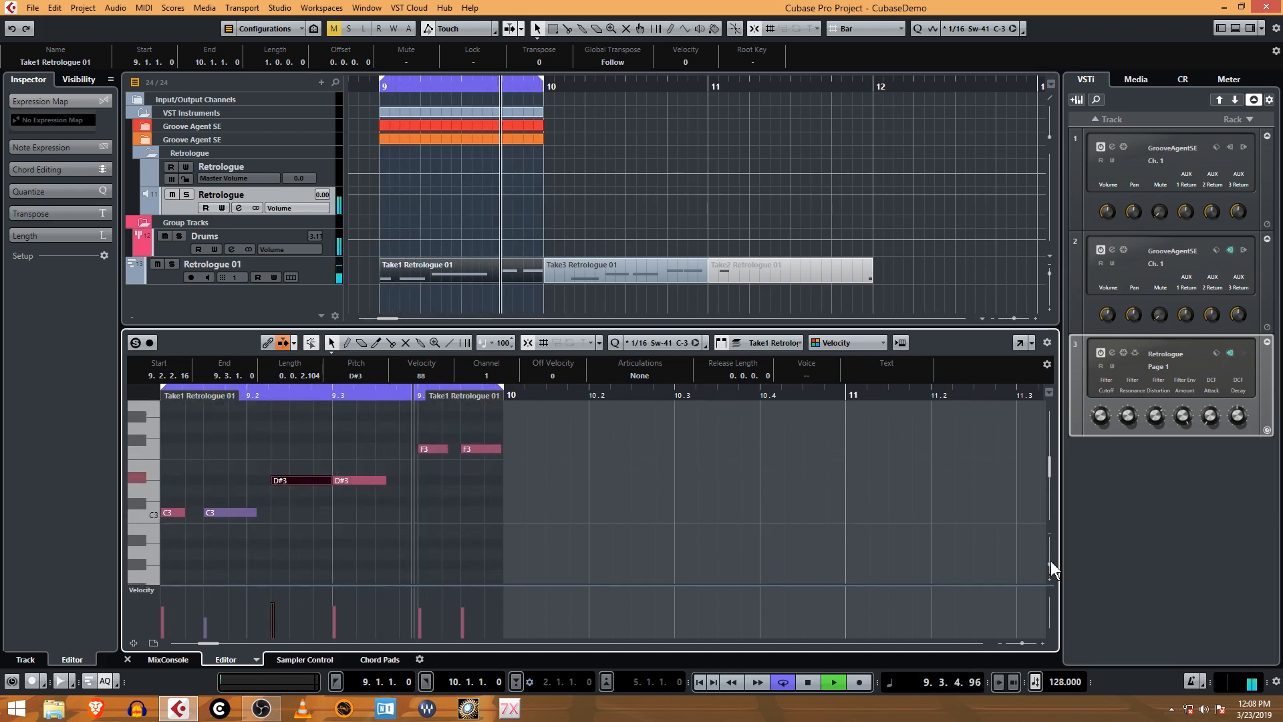
{"action": "left_click_drag", "start_coordinate": [649, 332], "coordinate": [643, 316]}
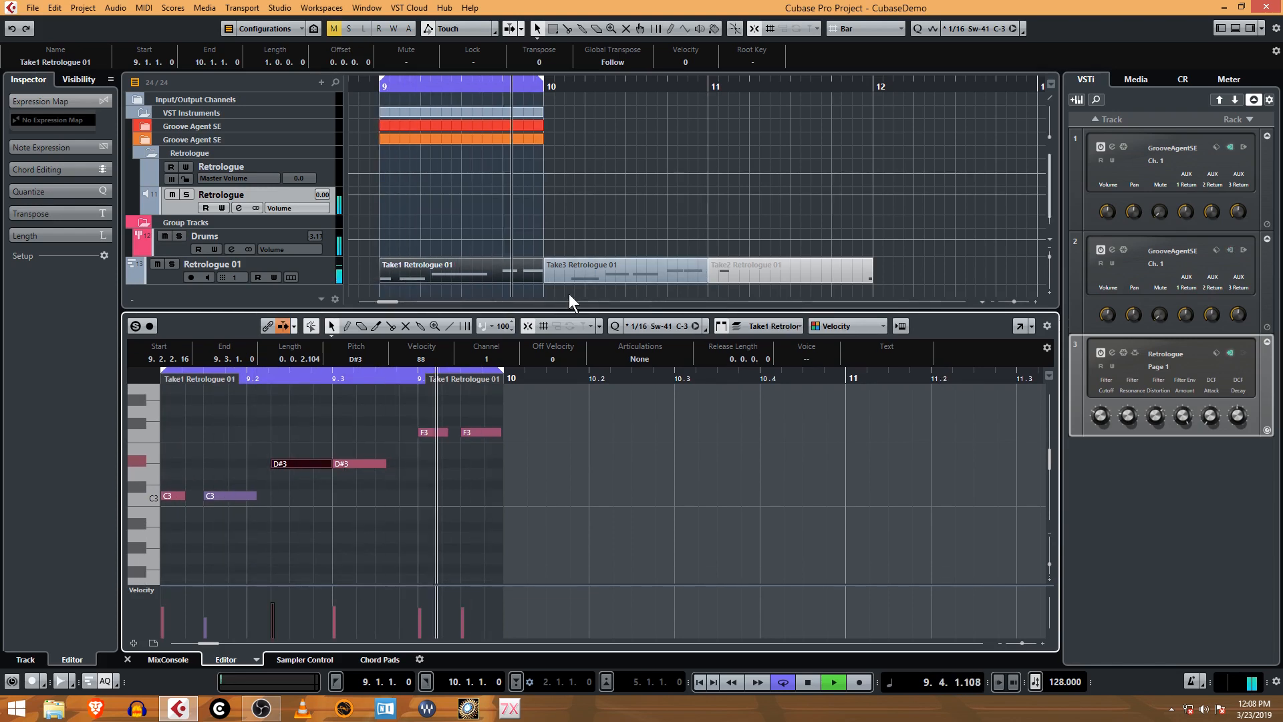
{"action": "scroll", "coordinate": [524, 279], "scroll_direction": "down", "scroll_amount": 1}
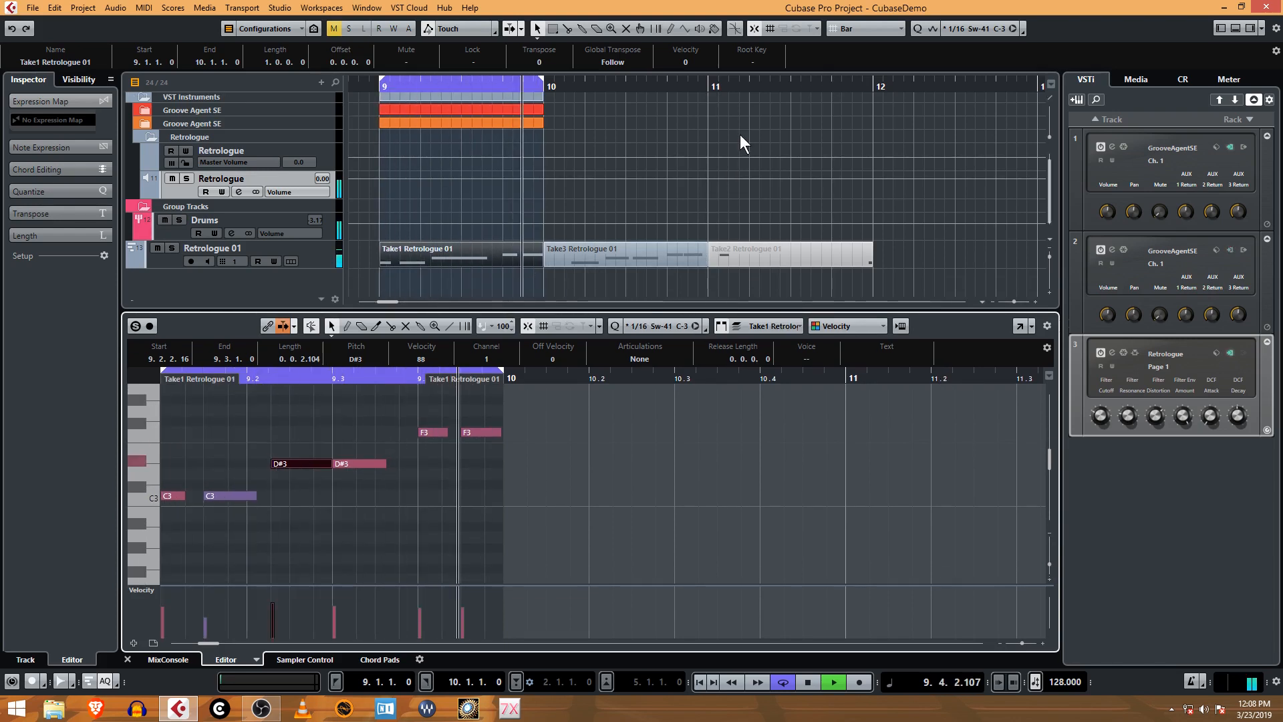
{"action": "left_click", "coordinate": [353, 512]}
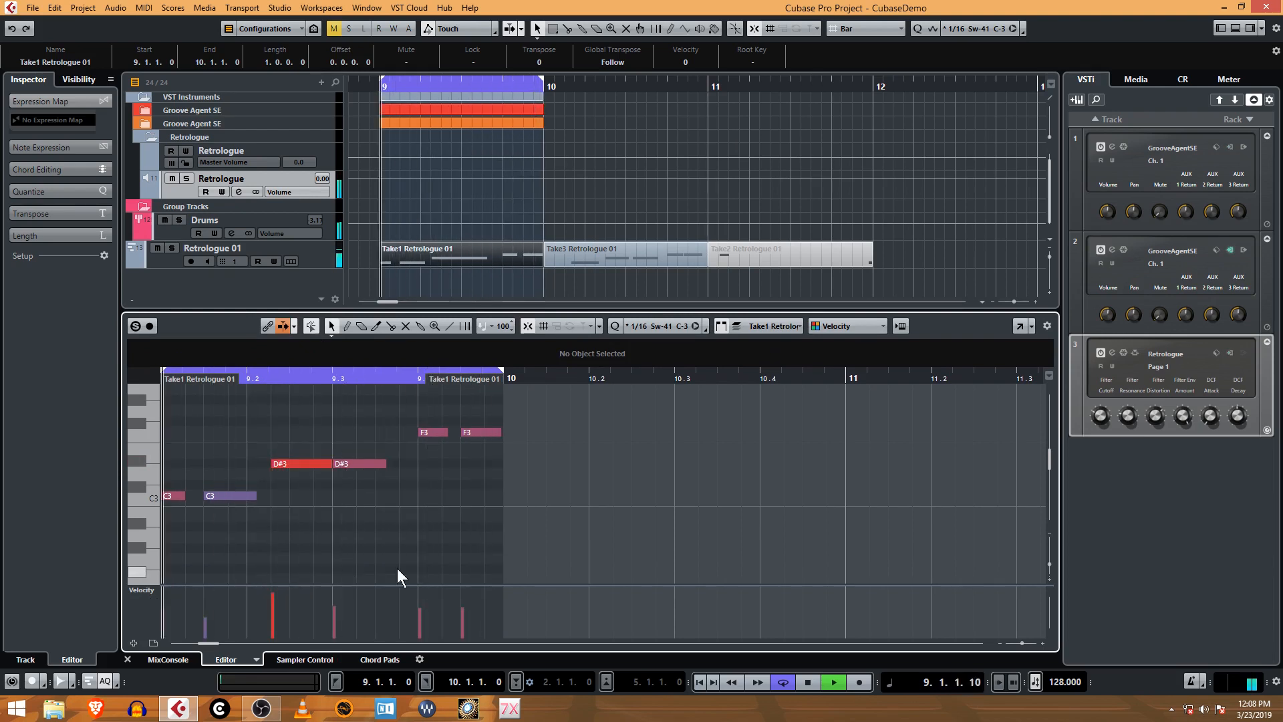
{"action": "right_click", "coordinate": [321, 476]}
{"action": "left_click", "coordinate": [338, 475]}
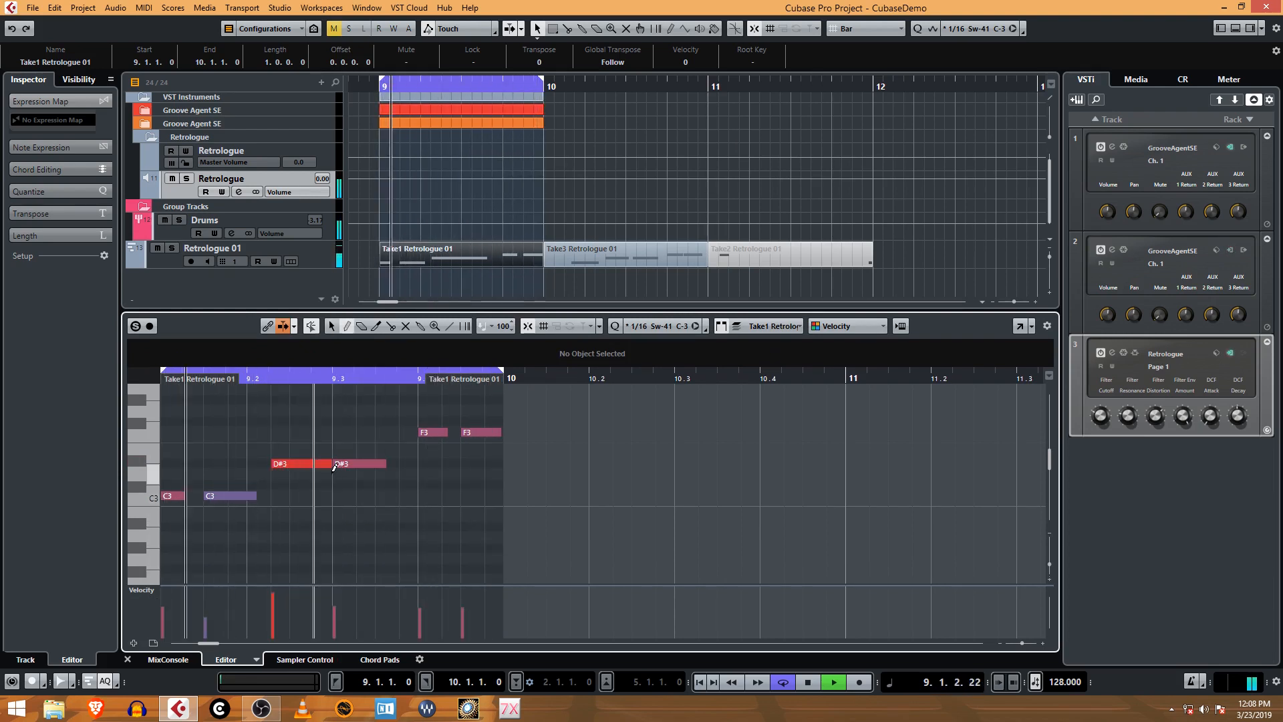
{"action": "left_click_drag", "start_coordinate": [332, 463], "coordinate": [321, 461]}
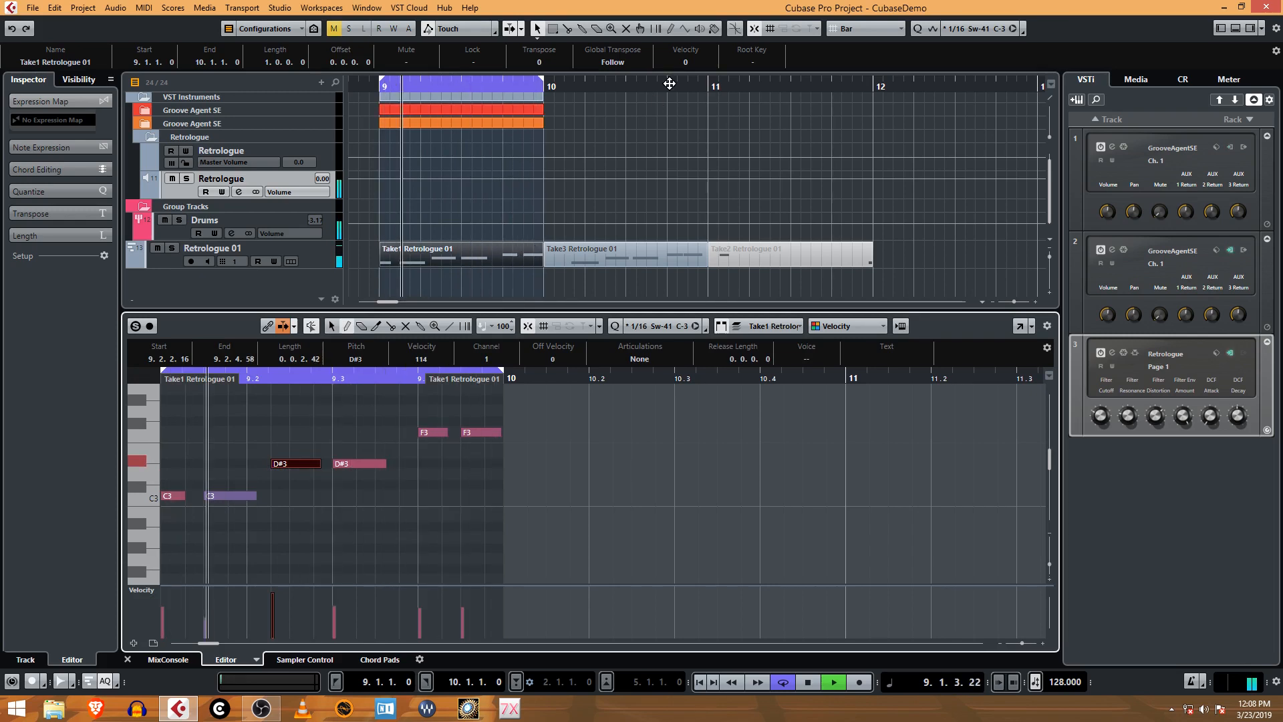
{"action": "right_click", "coordinate": [315, 468]}
{"action": "left_click", "coordinate": [315, 468]}
{"action": "left_click_drag", "start_coordinate": [322, 466], "coordinate": [321, 467]}
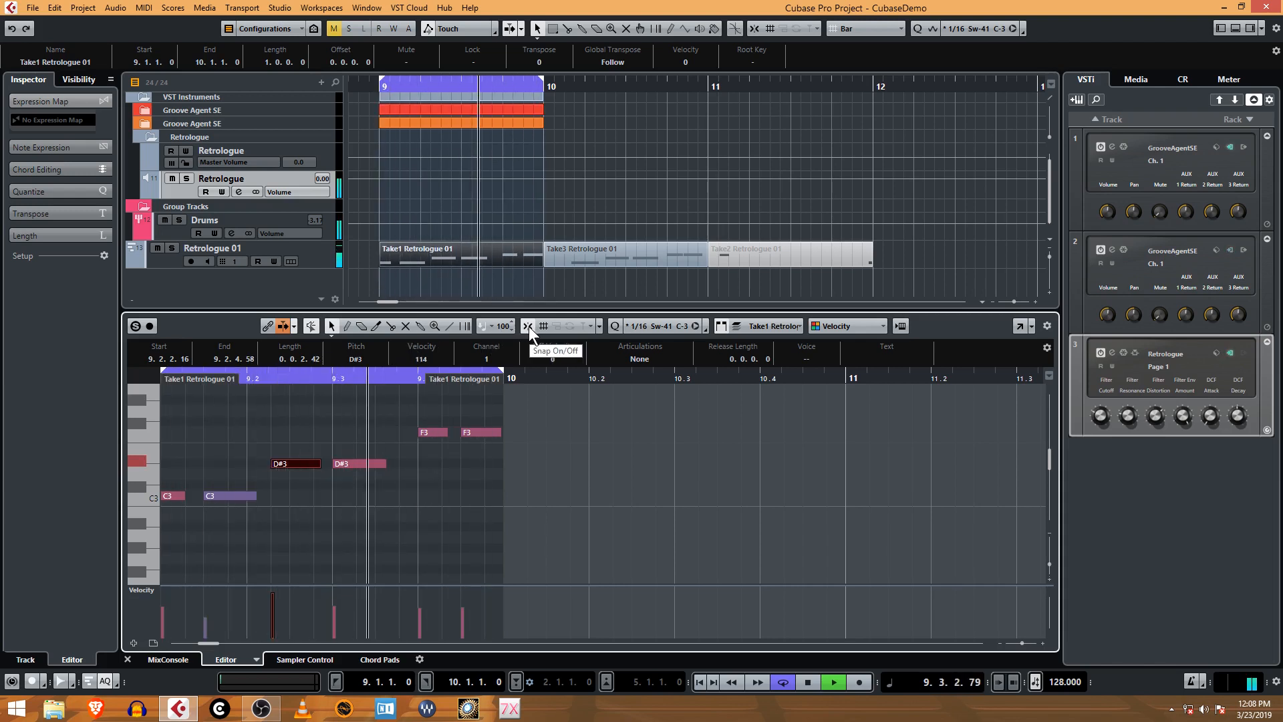
Step: Lengthen Take1's first D#3 note to end at 9.2.4.76 and the first C3 note to end at 9.1.2.50
{"action": "left_click", "coordinate": [756, 26]}
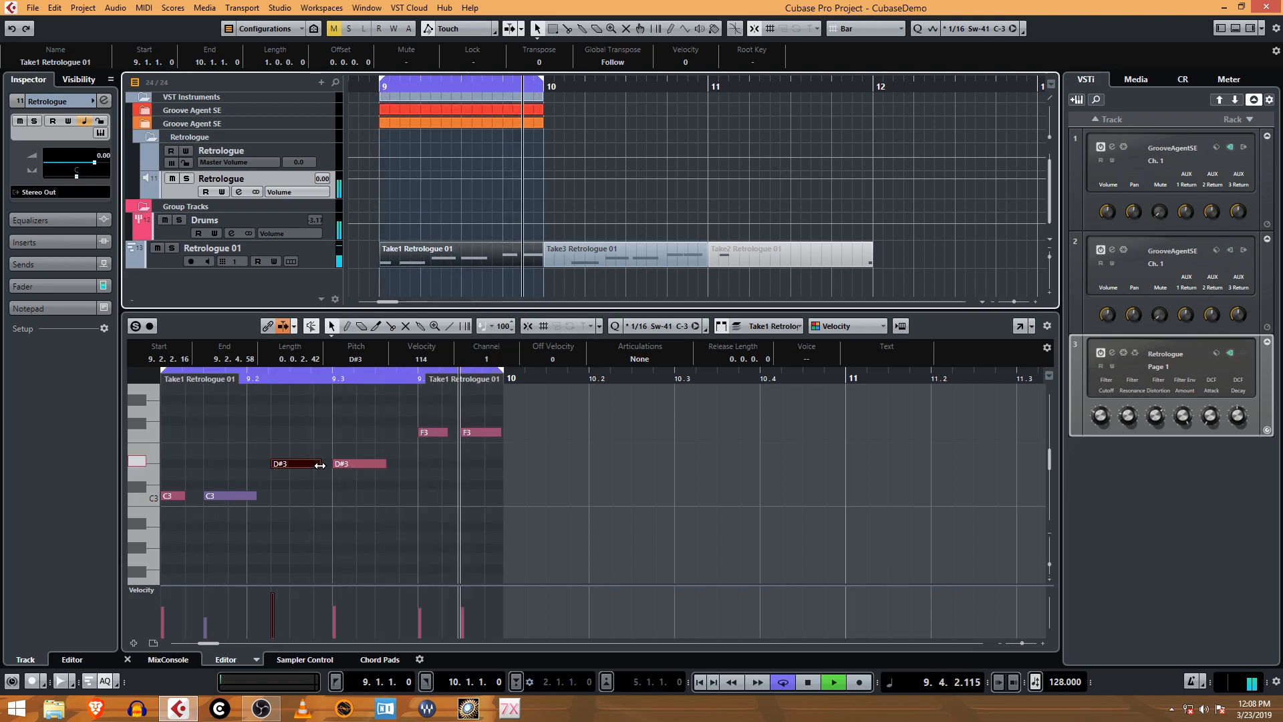
{"action": "left_click_drag", "start_coordinate": [321, 464], "coordinate": [322, 465]}
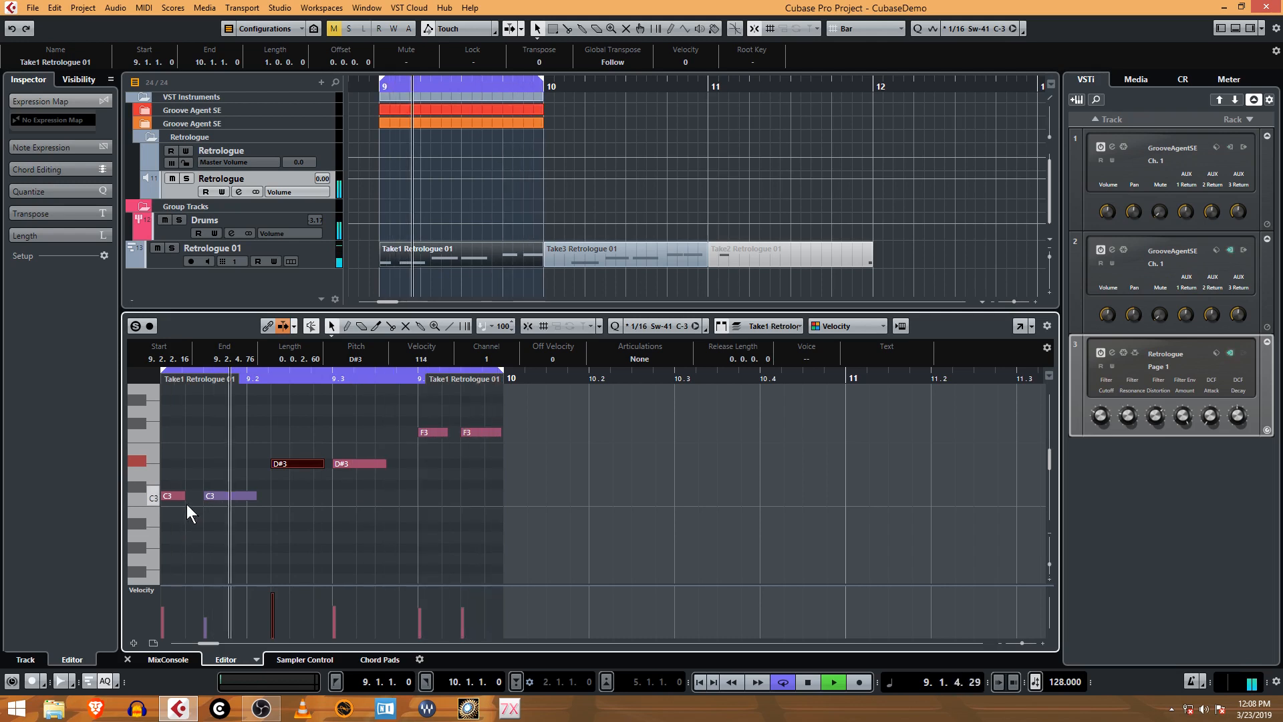
{"action": "left_click_drag", "start_coordinate": [184, 497], "coordinate": [192, 497]}
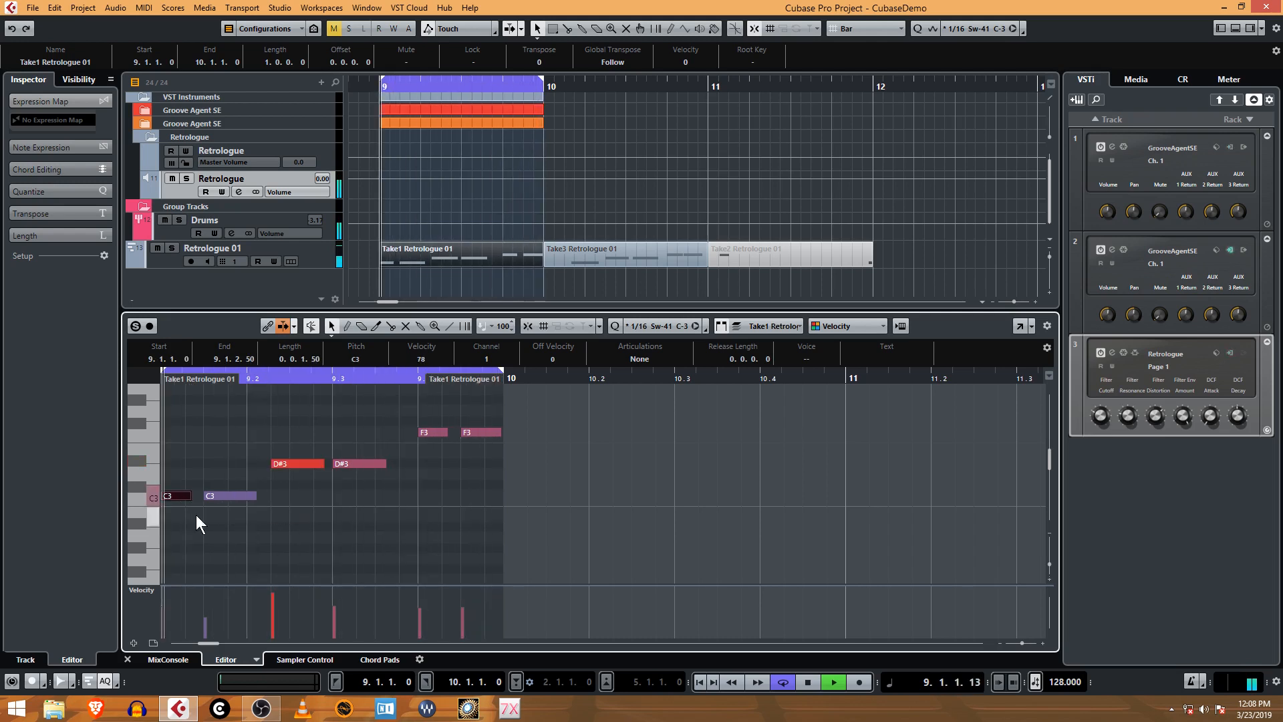
Step: Try a higher velocity on Take1's second C3 note and lower it again
{"action": "left_click", "coordinate": [254, 508]}
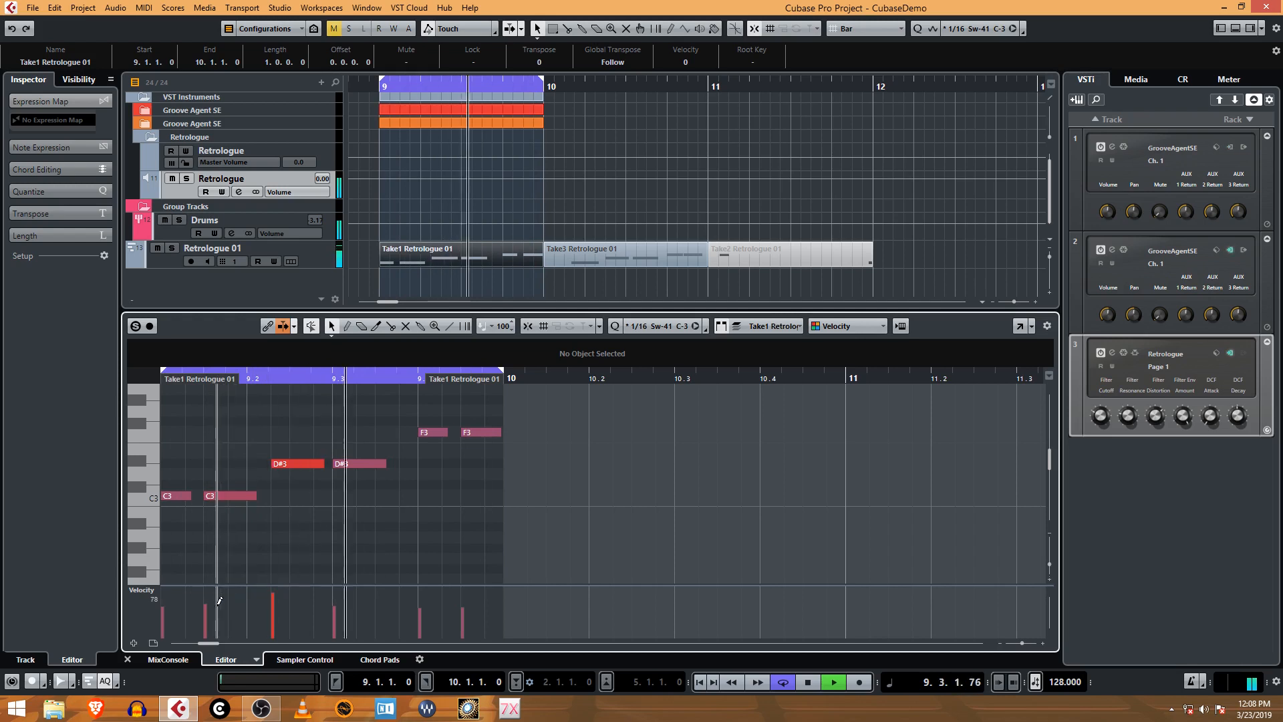
{"action": "left_click_drag", "start_coordinate": [219, 601], "coordinate": [214, 609]}
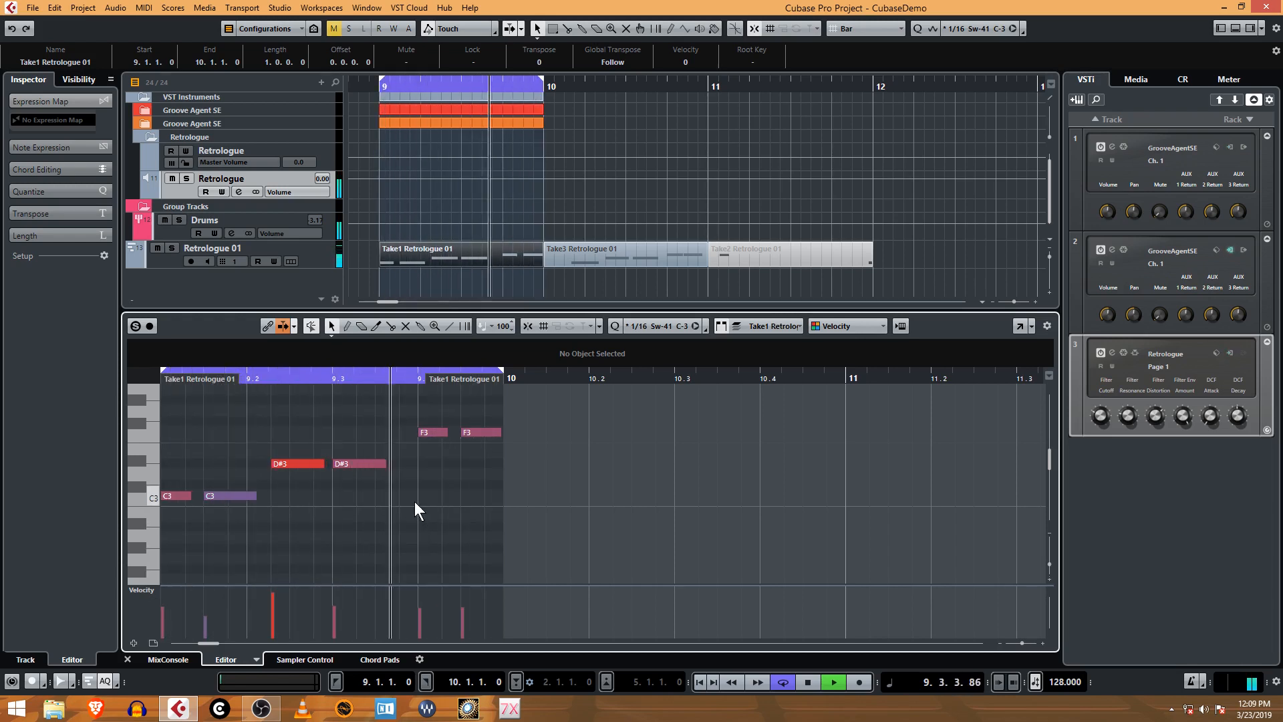
Step: Delete the Take3 part at bar 10 and the Take2 part at bar 11
{"action": "right_click", "coordinate": [611, 233]}
{"action": "left_click", "coordinate": [611, 234]}
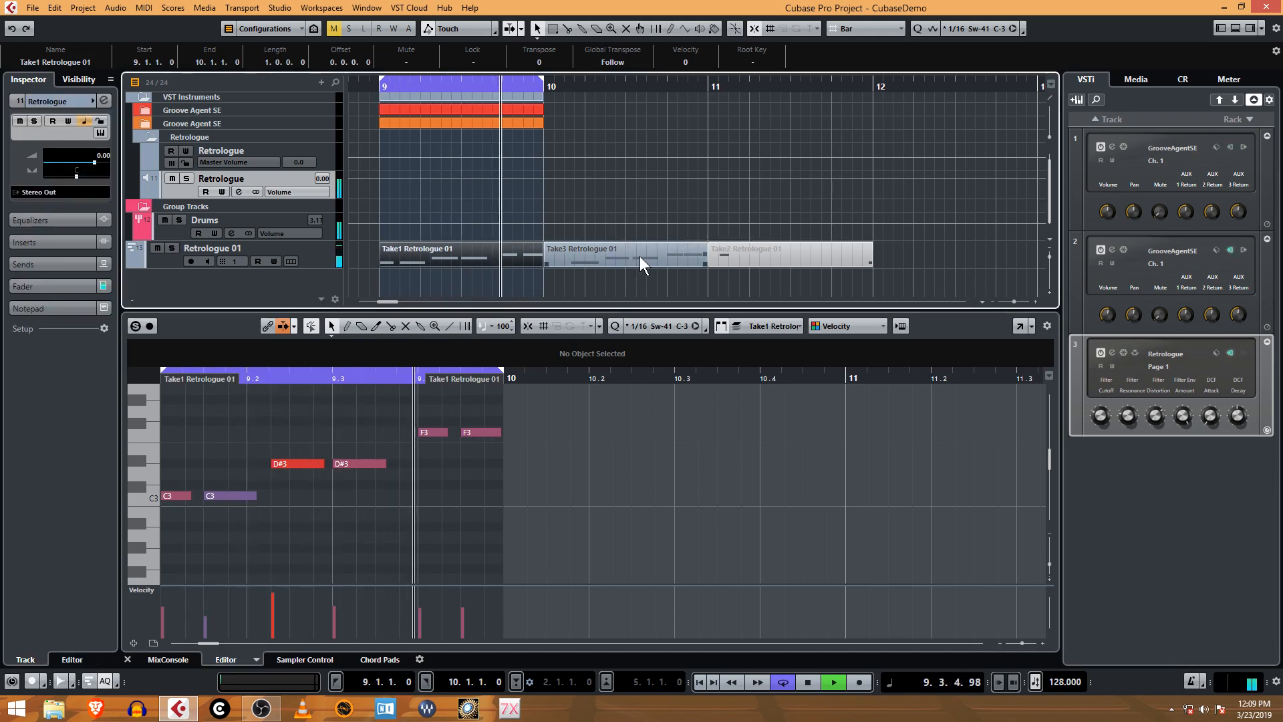
{"action": "left_click", "coordinate": [624, 250]}
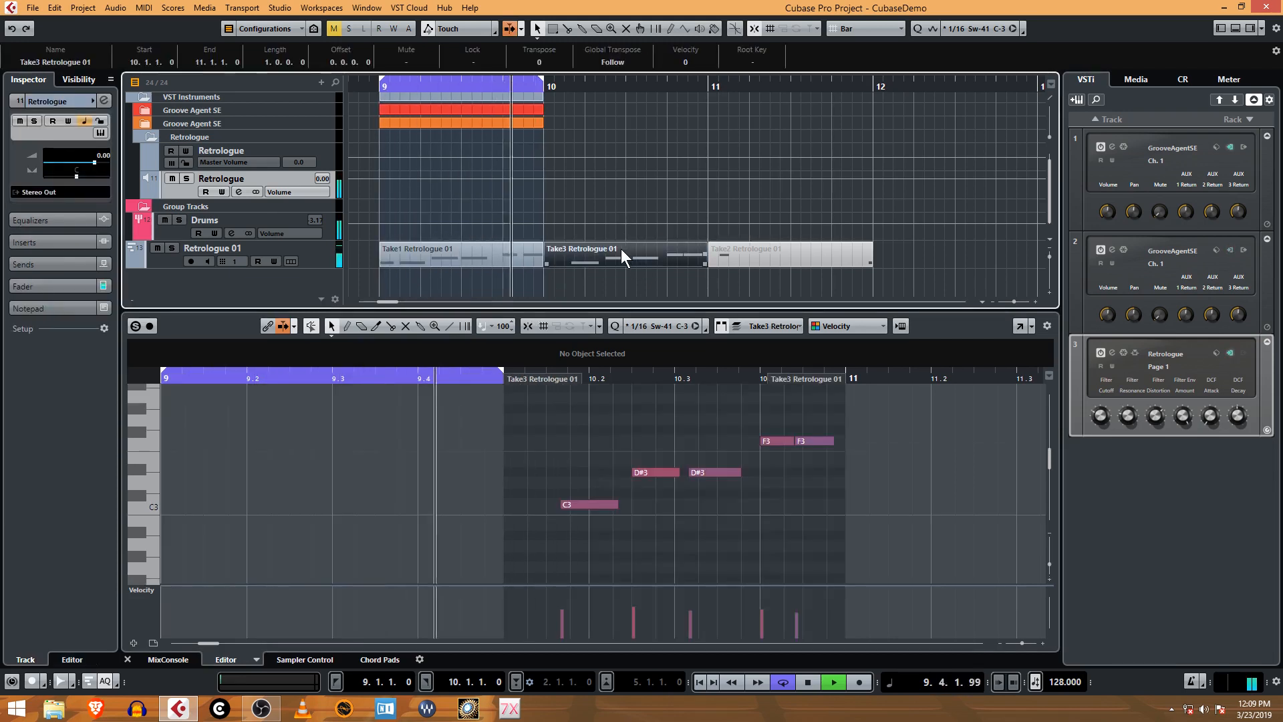
{"action": "key", "text": "Delete"}
{"action": "left_click", "coordinate": [761, 259]}
{"action": "key", "text": "Delete"}
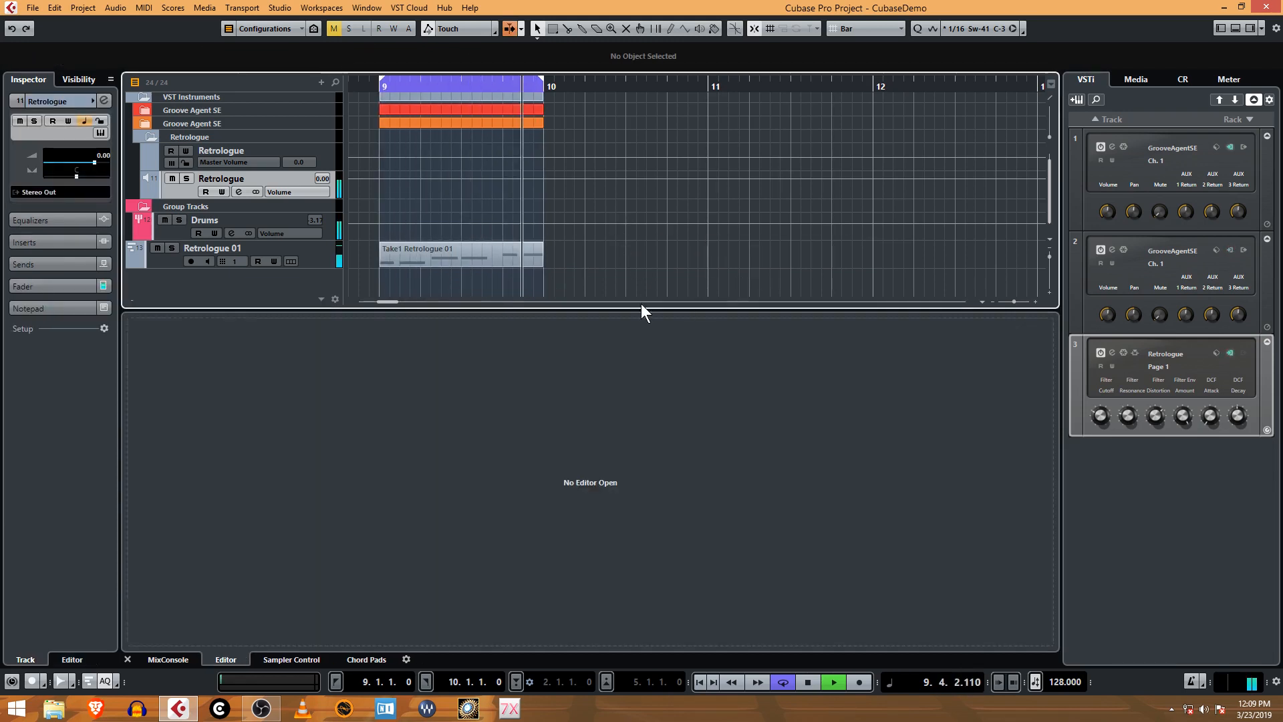
Step: Rename the remaining Take1 part at bar 9 as Bass
{"action": "left_click", "coordinate": [486, 260]}
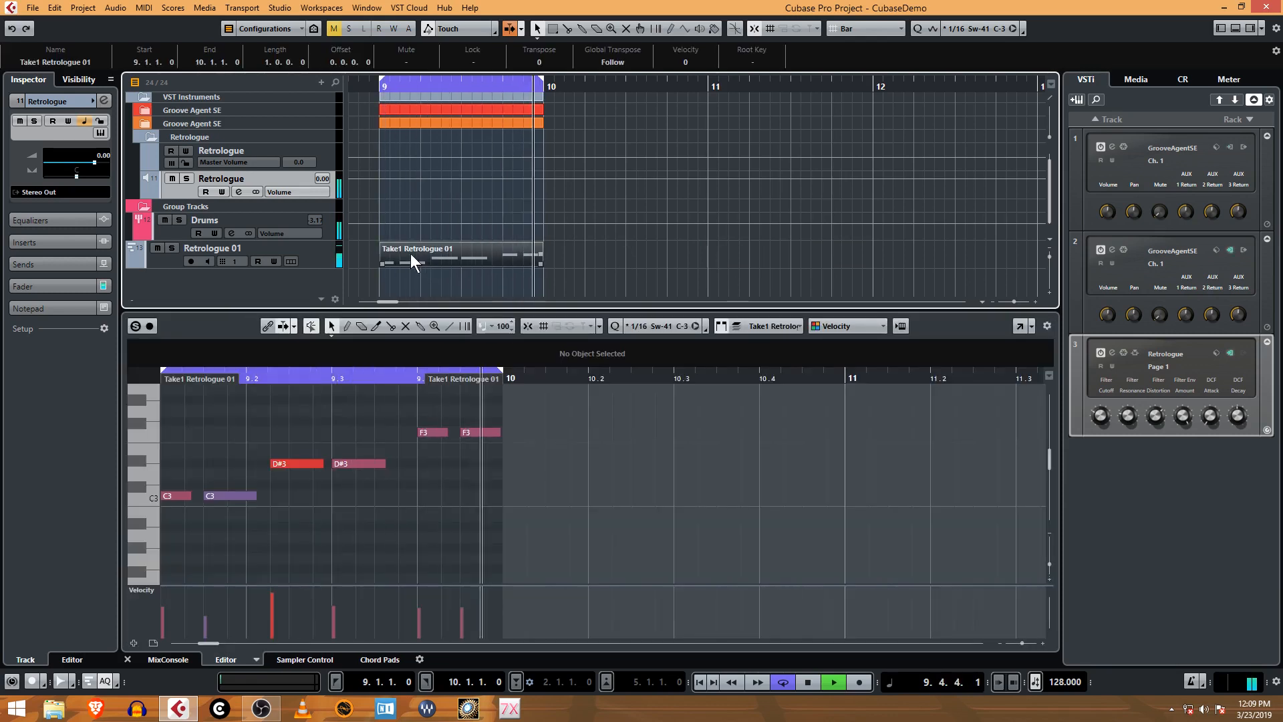
{"action": "left_click", "coordinate": [51, 61]}
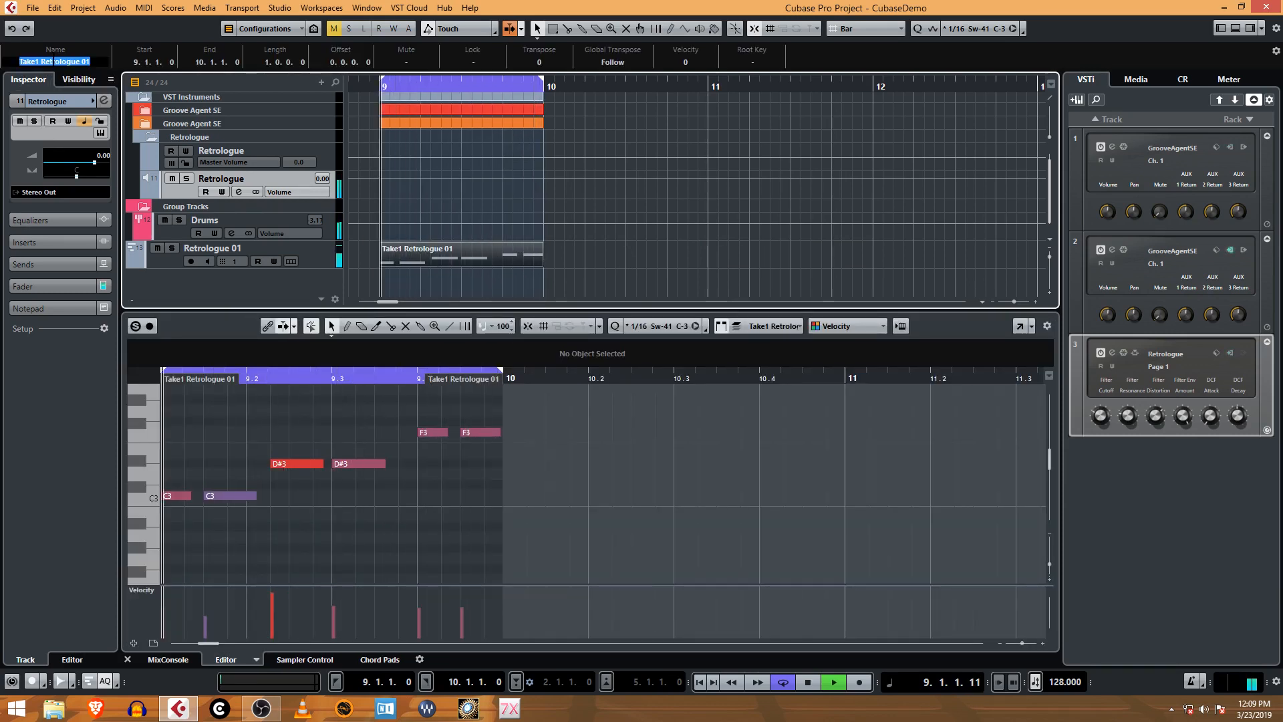
{"action": "type", "text": "Bass"}
{"action": "key", "text": "Return"}
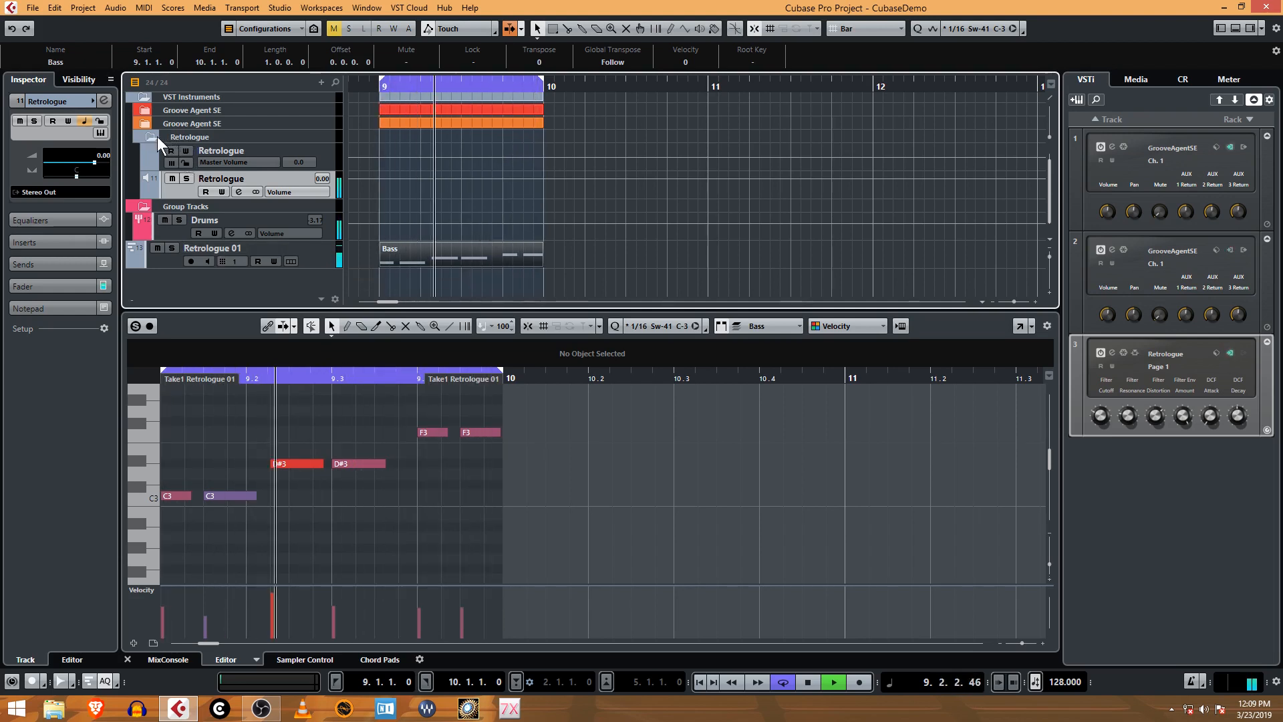
Step: Move the Retrologue 01 MIDI track into the Retrologue instrument folder, above its audio output channel
{"action": "left_click", "coordinate": [167, 259]}
{"action": "left_click_drag", "start_coordinate": [166, 260], "coordinate": [201, 183]}
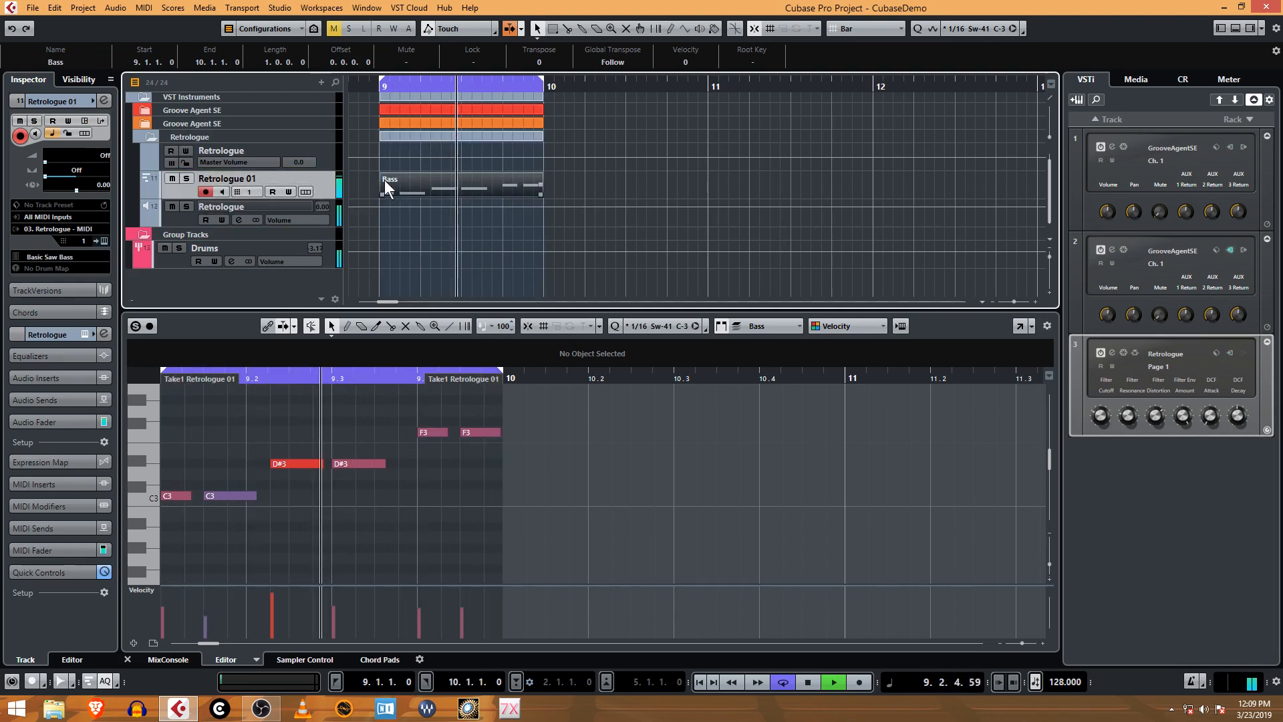
Step: Compare muting the Retrologue 01 MIDI track with muting the Retrologue output channel, leaving both unmuted
{"action": "left_click", "coordinate": [171, 207]}
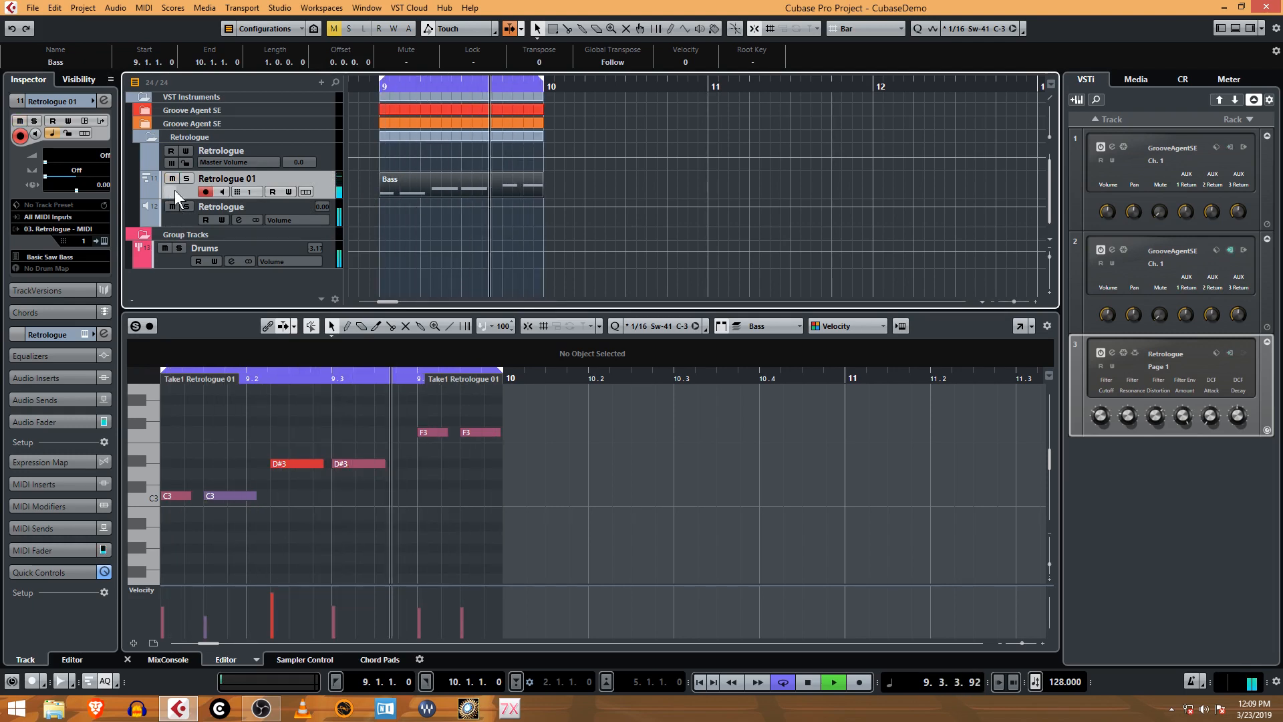
{"action": "left_click", "coordinate": [172, 178]}
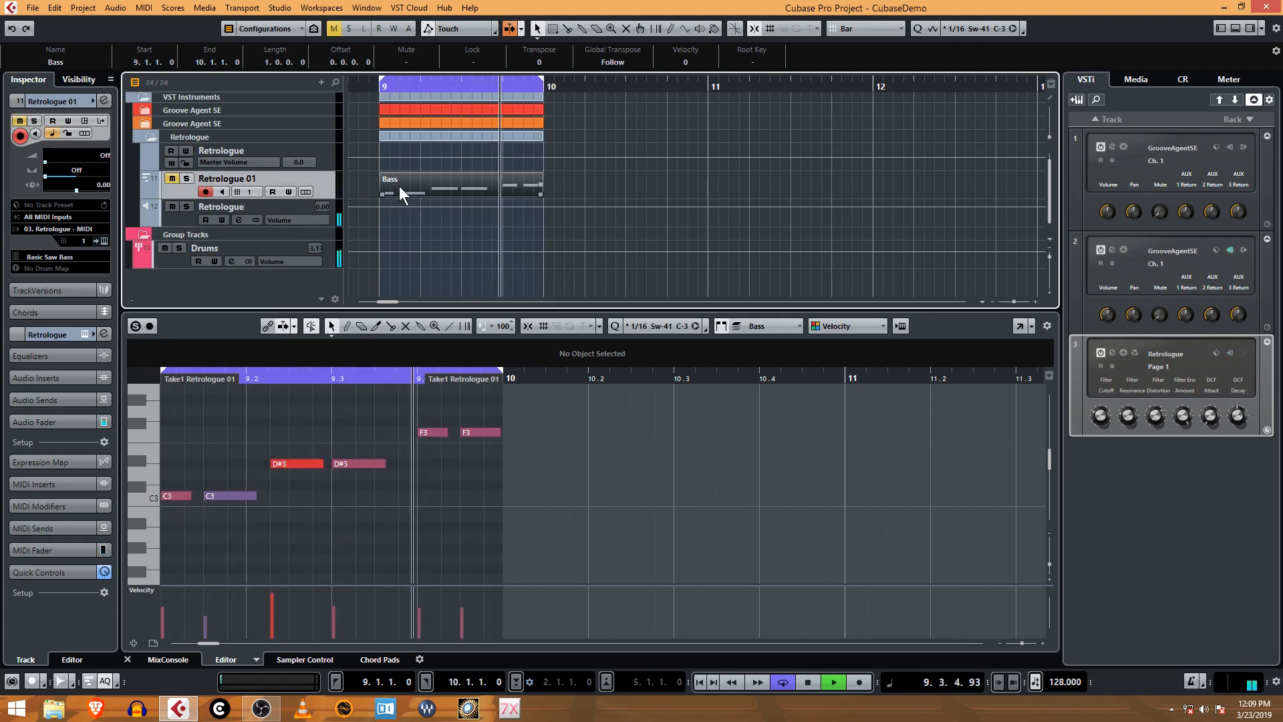
{"action": "left_click", "coordinate": [172, 178]}
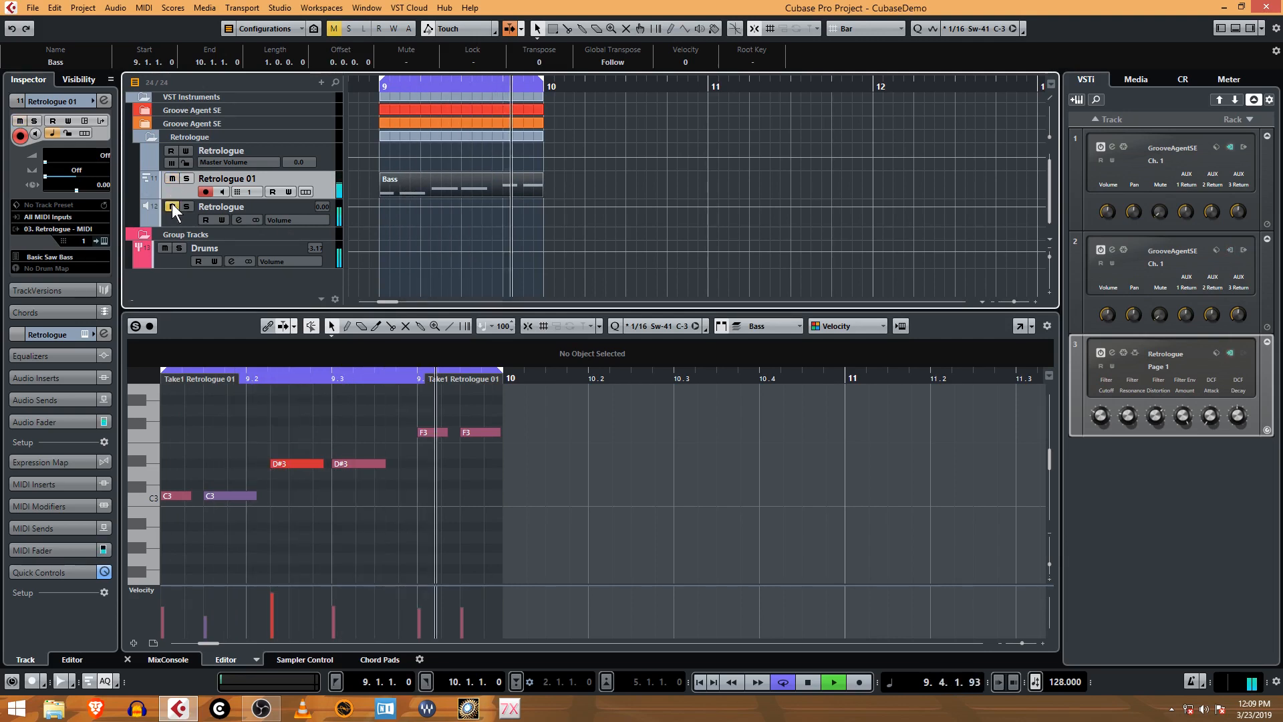
{"action": "left_click", "coordinate": [172, 206]}
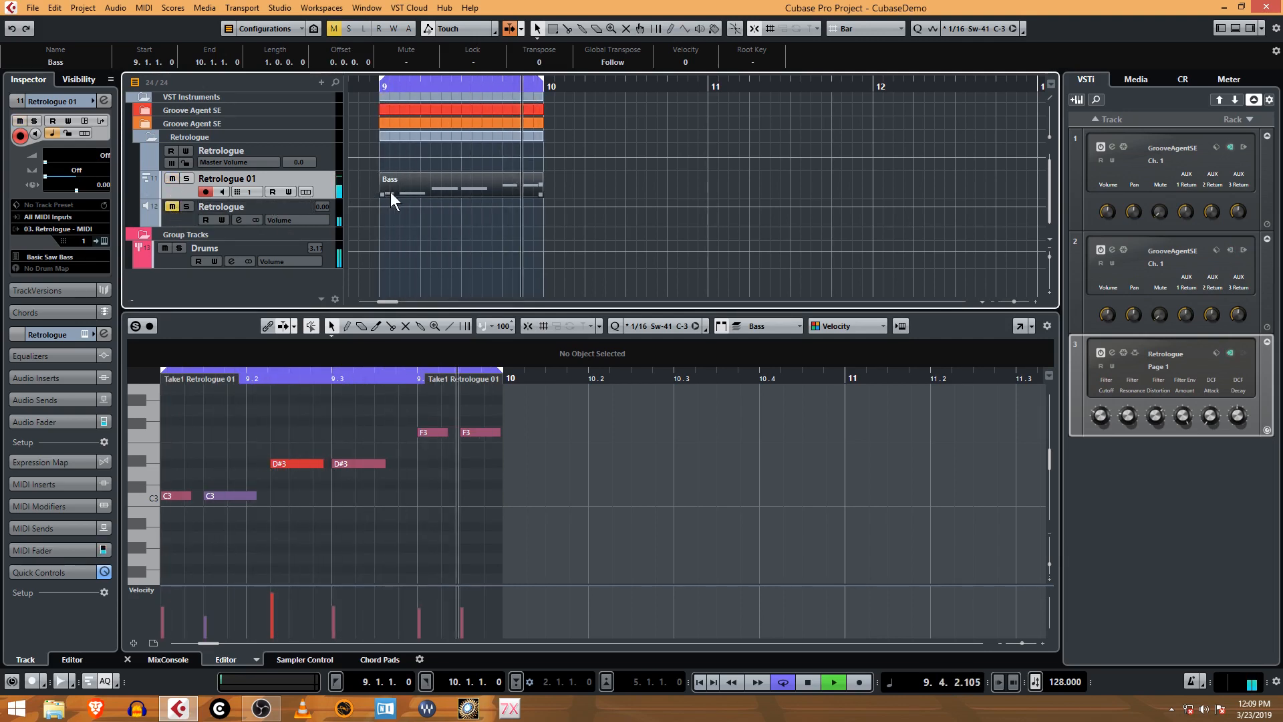
{"action": "left_click", "coordinate": [166, 206]}
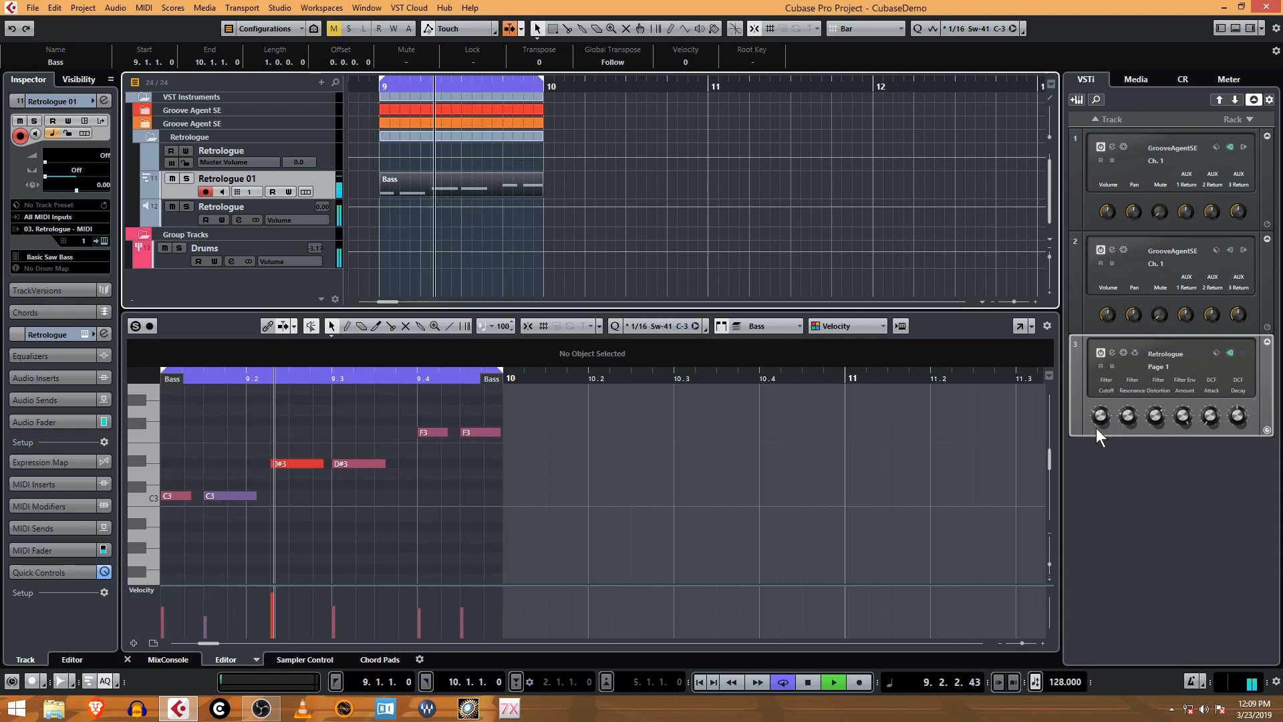
Step: Adjust Retrologue's filter cutoff, filter resonance and DCF envelope quick controls while the loop plays
{"action": "mouse_move", "coordinate": [1101, 416]}
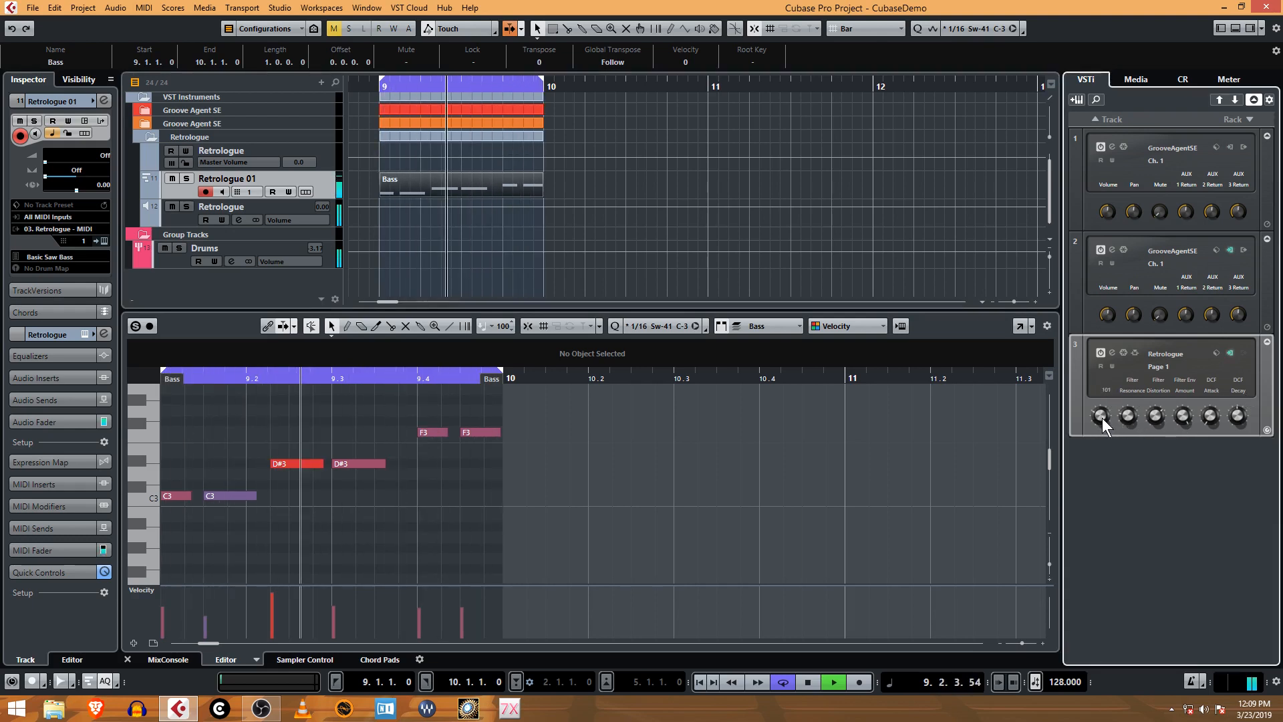
{"action": "mouse_move", "coordinate": [1101, 419]}
{"action": "left_mouse_down"}
{"action": "mouse_move", "coordinate": [1108, 459]}
{"action": "mouse_move", "coordinate": [1100, 429]}
{"action": "left_mouse_up"}
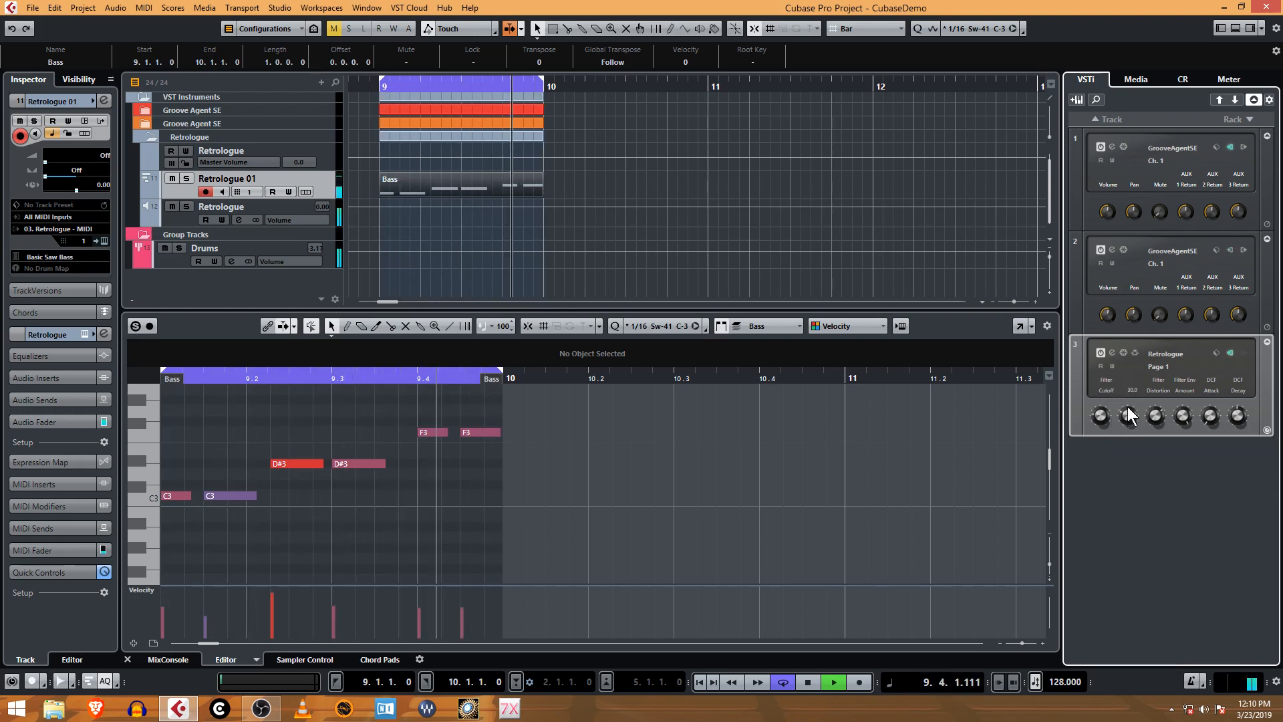
{"action": "left_click_drag", "start_coordinate": [1134, 378], "coordinate": [1131, 403]}
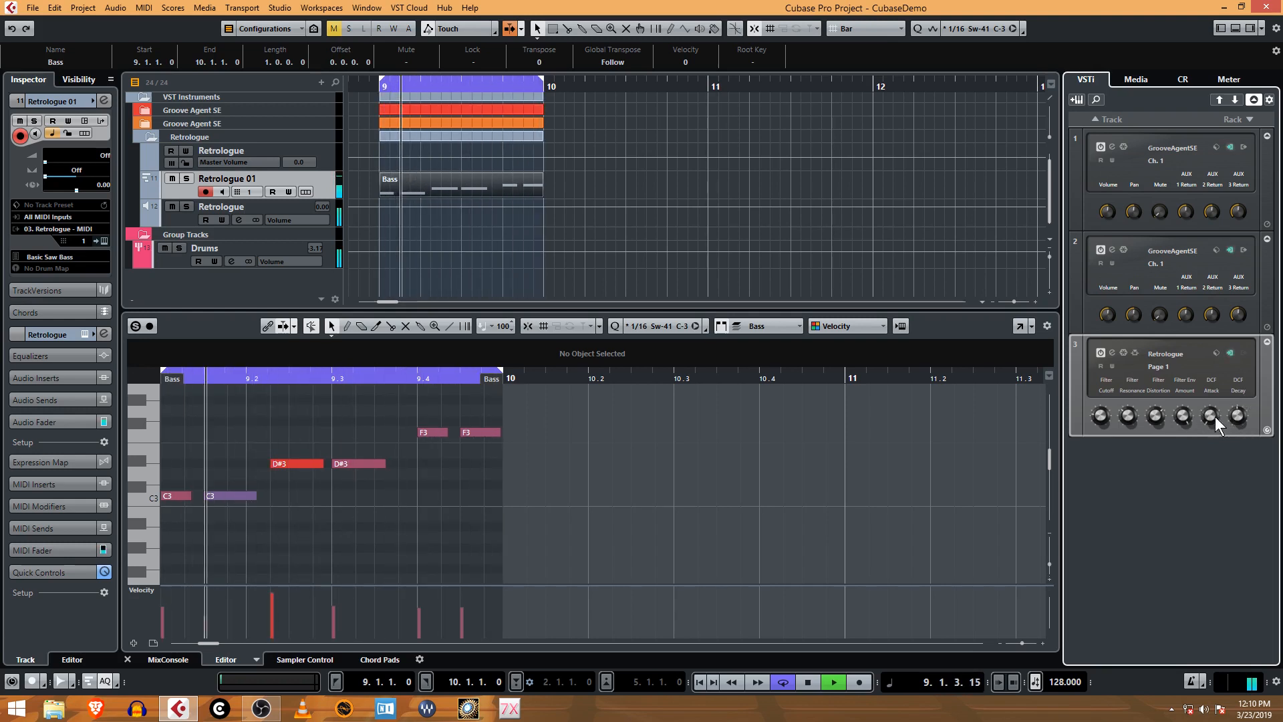
{"action": "left_click_drag", "start_coordinate": [1213, 415], "coordinate": [1243, 428]}
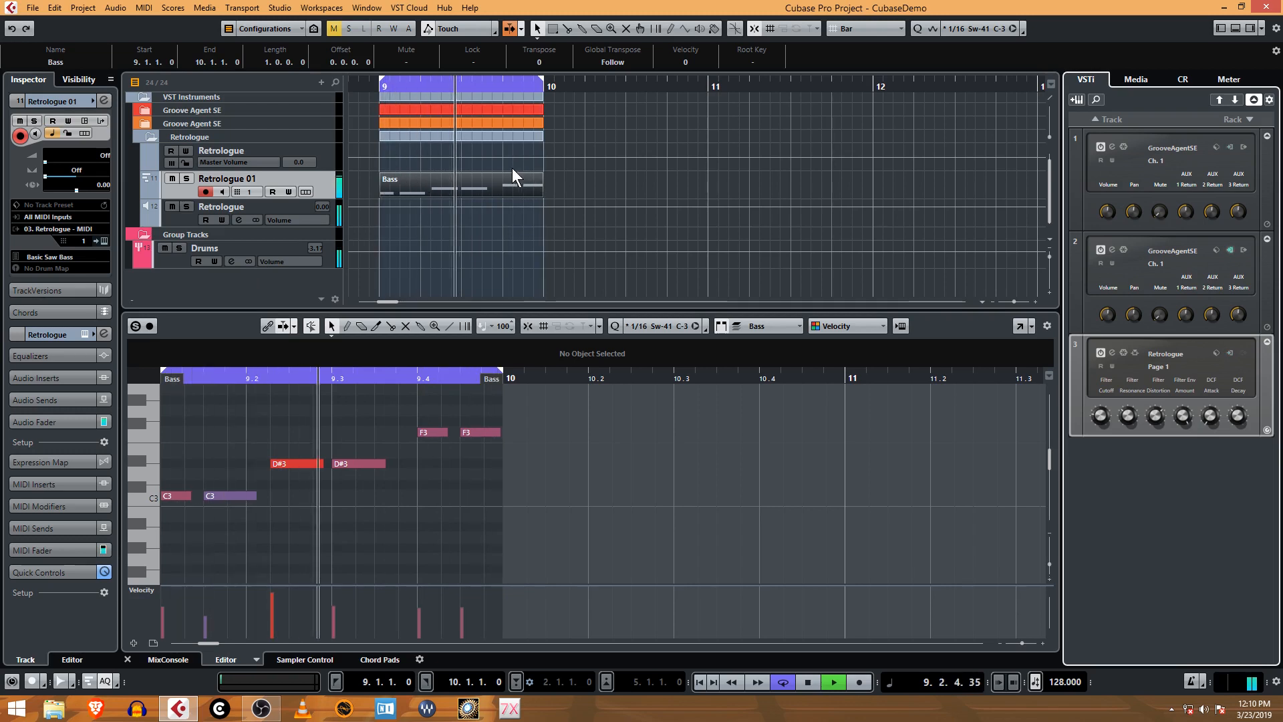
Step: Play the loop briefly from bar 9, stop playback, and copy the Bass part from bar 9 to bar 1
{"action": "left_click_drag", "start_coordinate": [443, 83], "coordinate": [414, 137]}
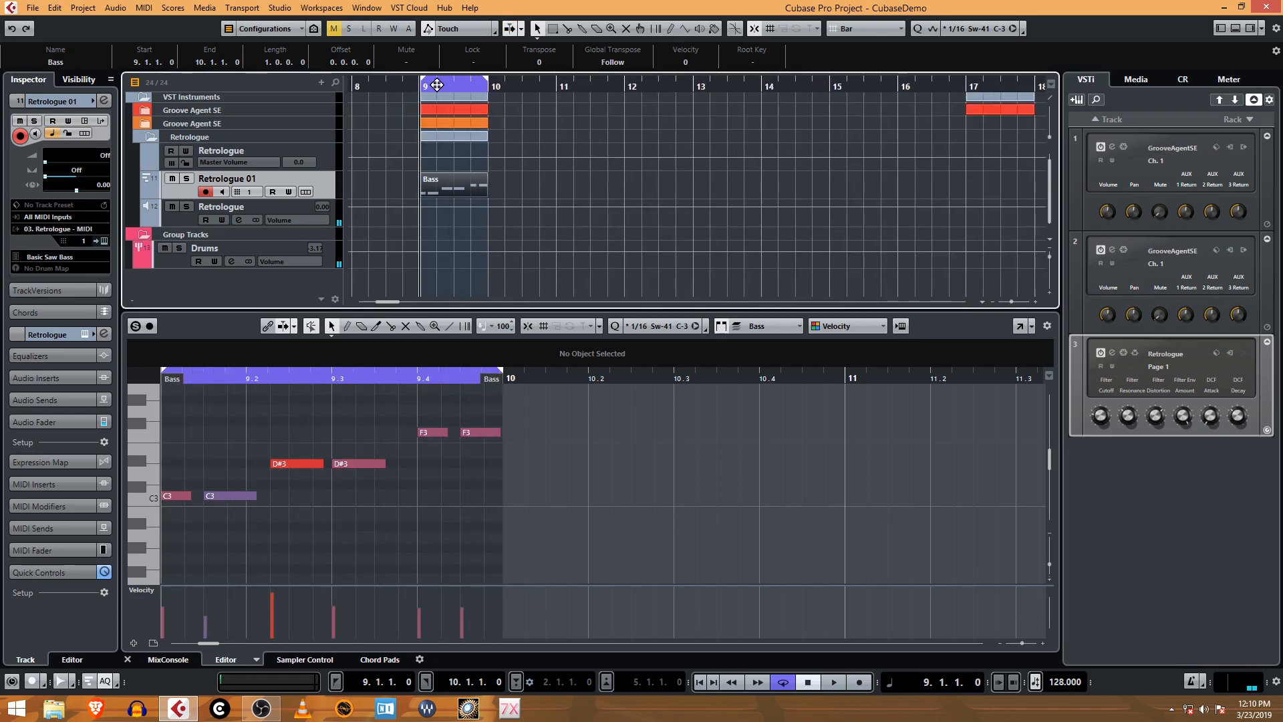
{"action": "left_click_drag", "start_coordinate": [423, 88], "coordinate": [373, 103]}
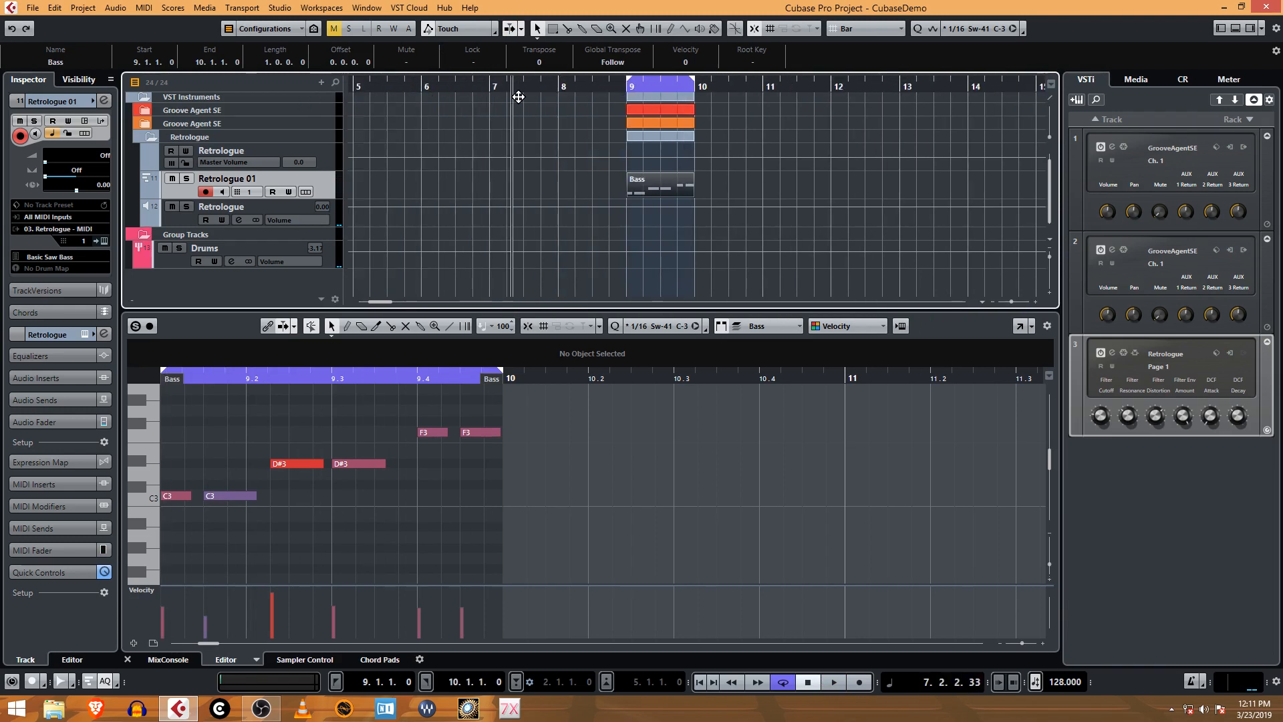
{"action": "left_click_drag", "start_coordinate": [667, 189], "coordinate": [640, 190]}
{"action": "left_click", "coordinate": [625, 86]}
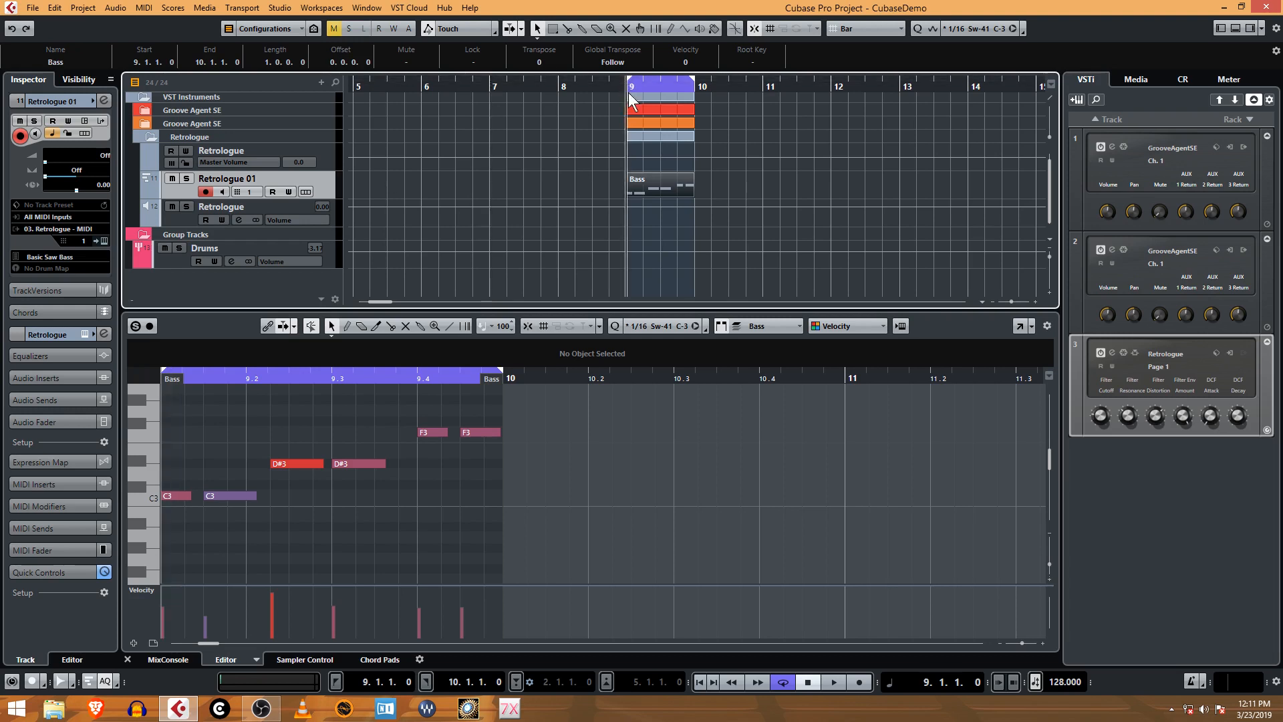
{"action": "key", "text": "space"}
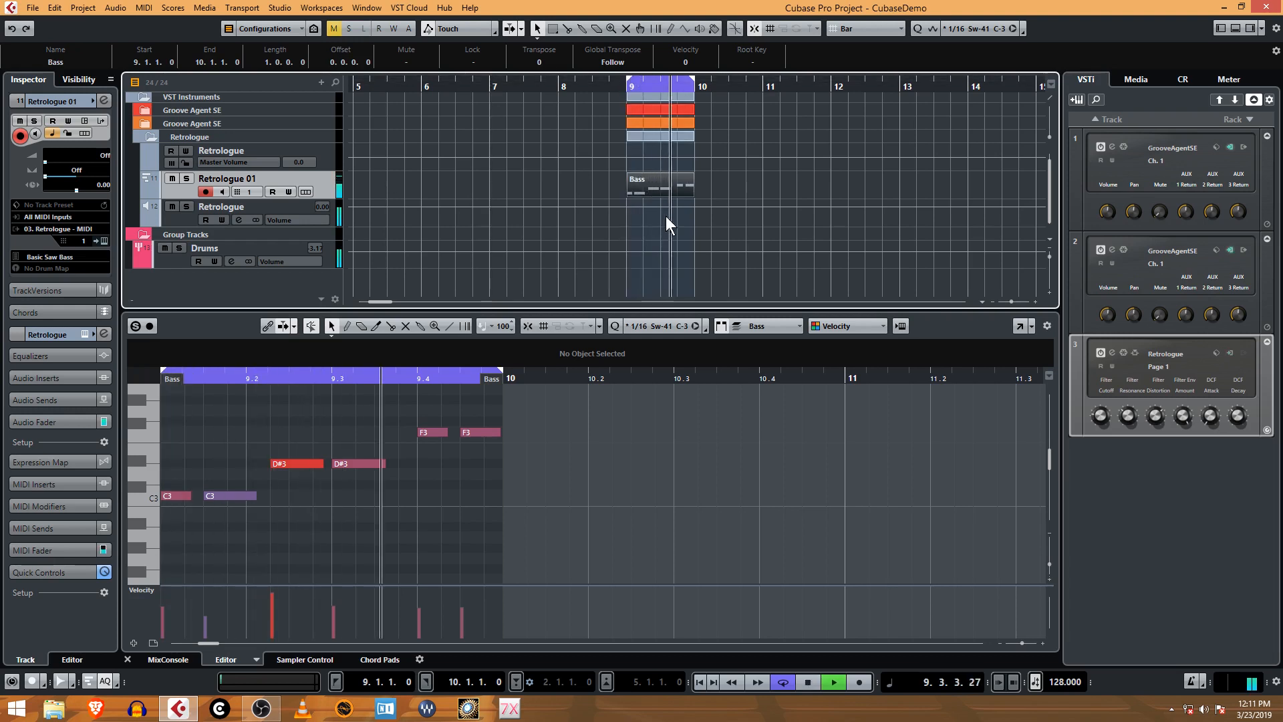
{"action": "key", "text": "space"}
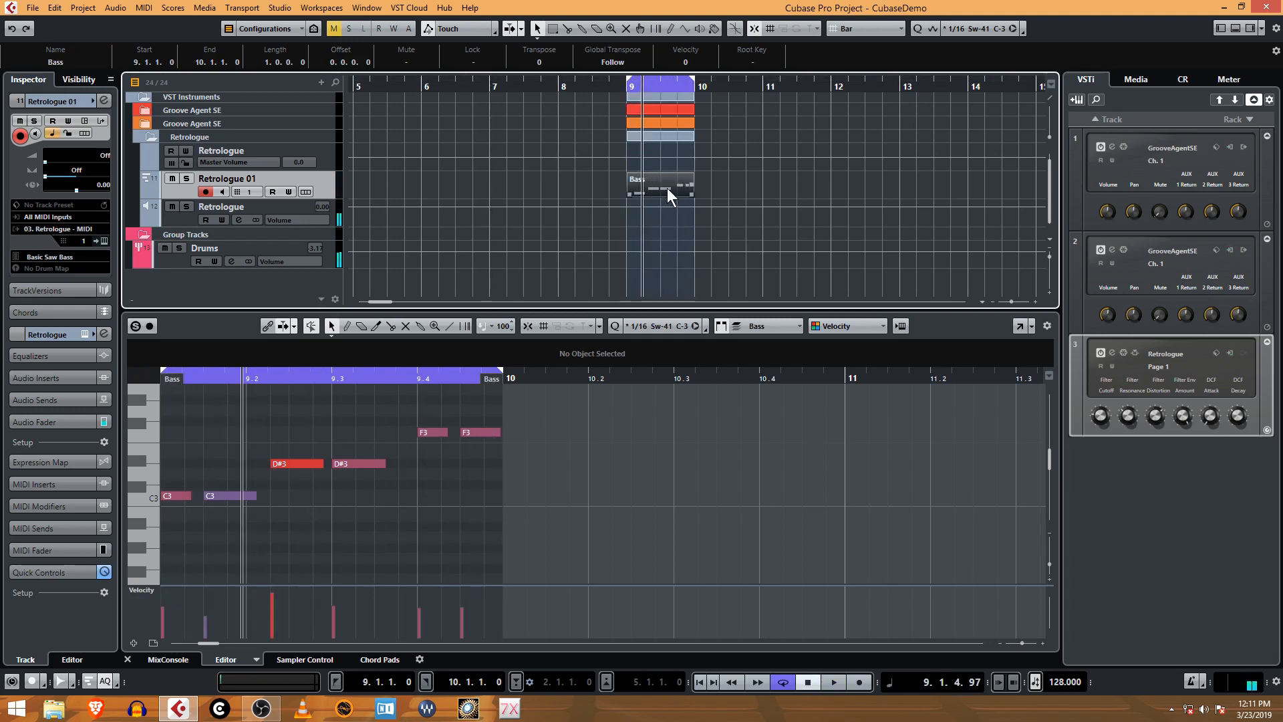
{"action": "left_click_drag", "start_coordinate": [667, 187], "coordinate": [390, 188]}
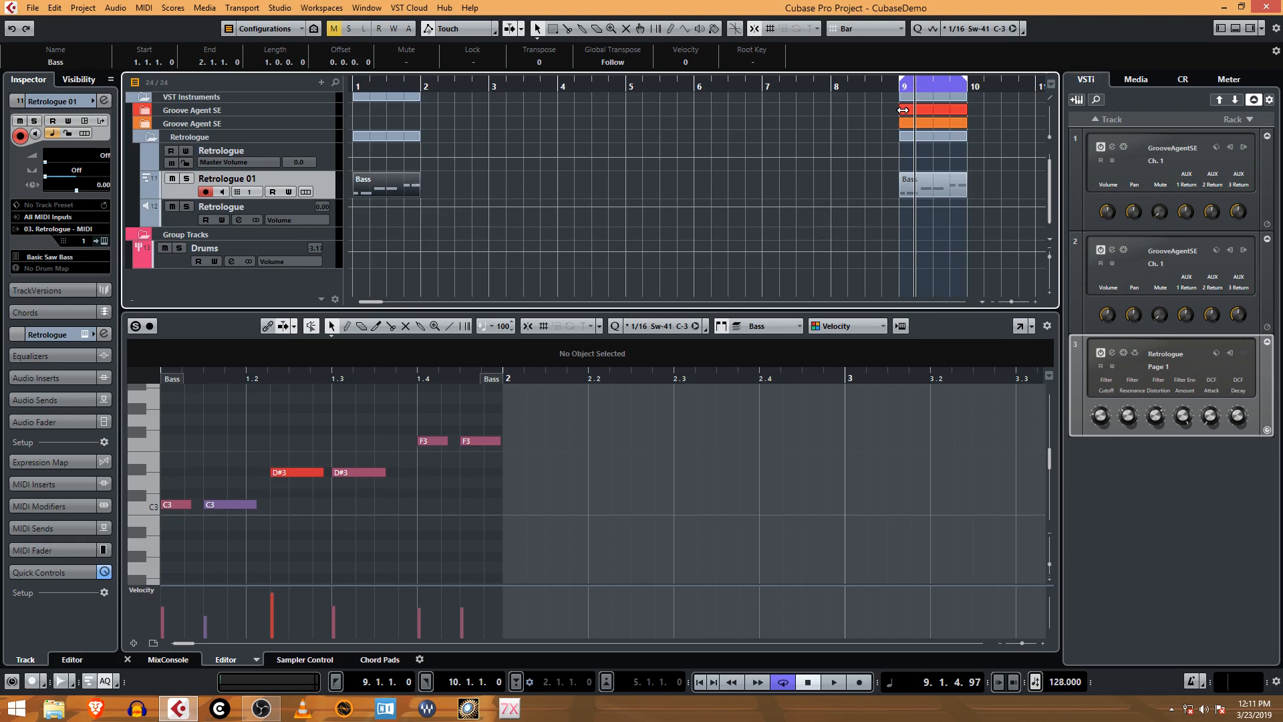
Step: Try copying the outer Groove Agent SE folder's parts from bar 9 to bar 1, undo it, and check the inner folder's tracks
{"action": "left_click_drag", "start_coordinate": [894, 110], "coordinate": [391, 120]}
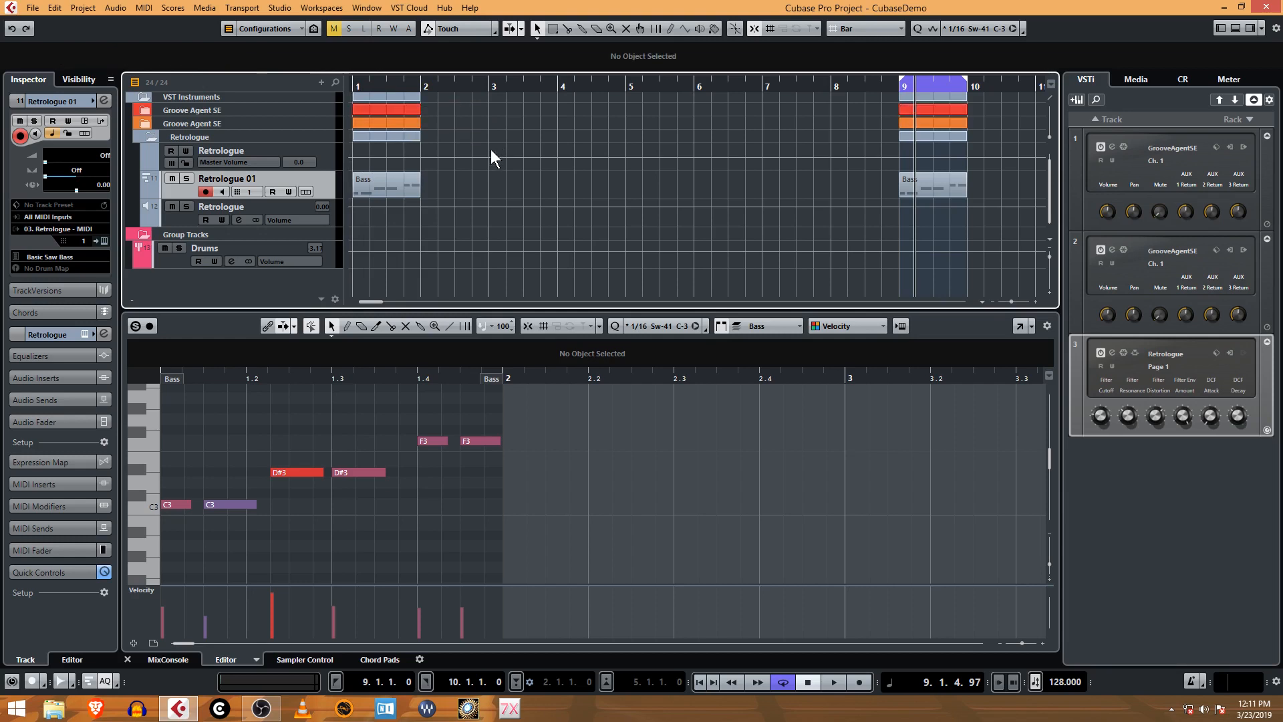
{"action": "key", "text": "ctrl+z"}
{"action": "left_click", "coordinate": [145, 123]}
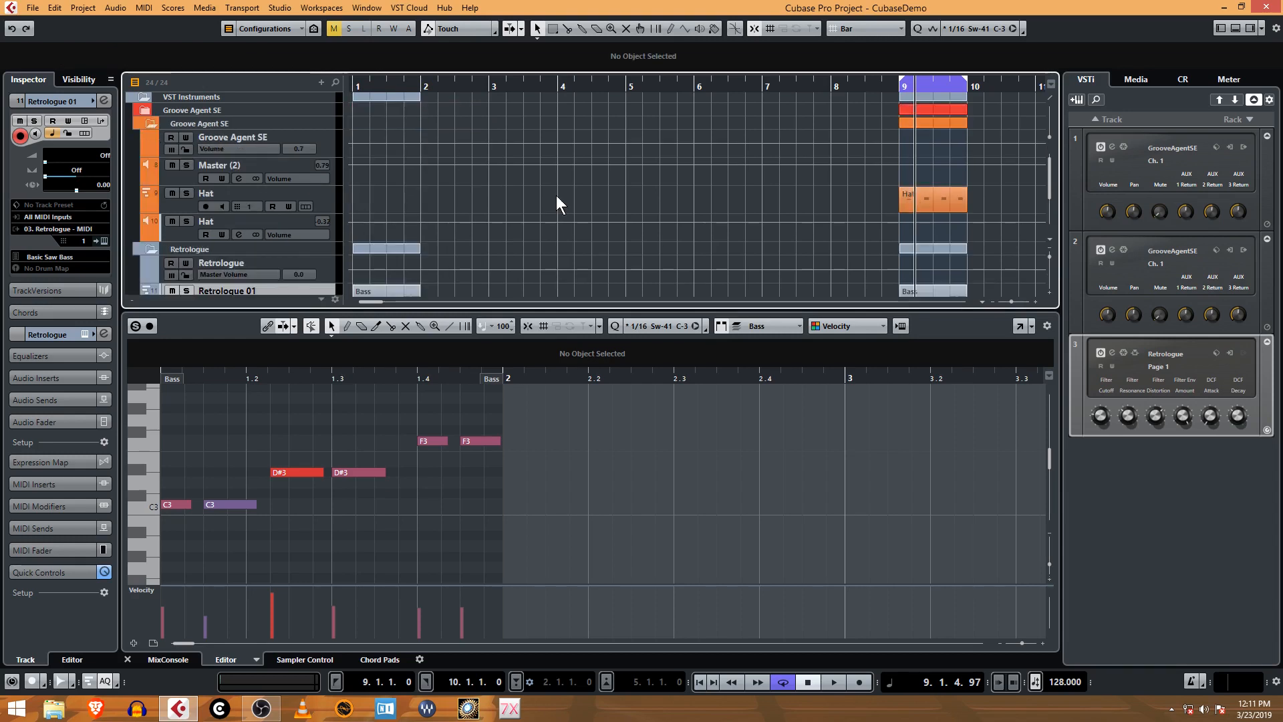
{"action": "left_click", "coordinate": [150, 124]}
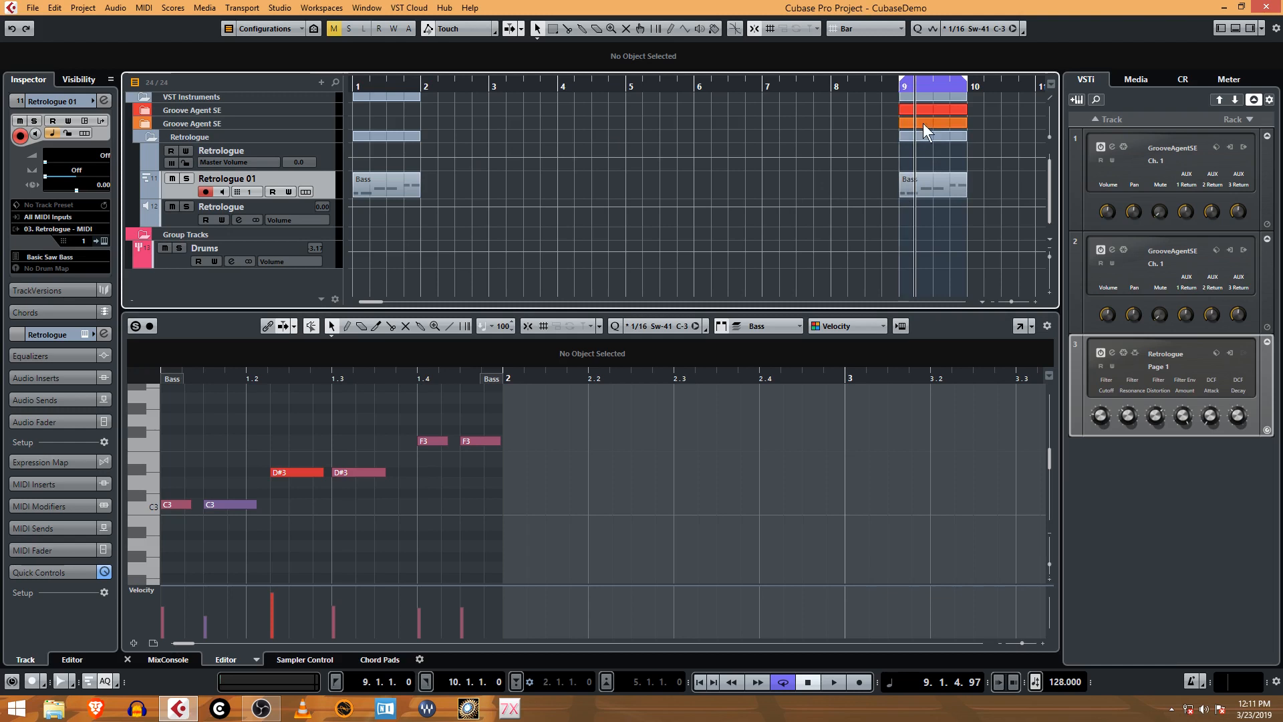
Step: Try copying only the collapsed inner Groove Agent SE folder part from bar 9 to bar 1, and undo the copy
{"action": "left_click_drag", "start_coordinate": [924, 123], "coordinate": [369, 127]}
{"action": "left_click", "coordinate": [514, 153]}
{"action": "key", "text": "ctrl+z"}
Step: Expand the inner Groove Agent SE folder and copy its Hat part from bar 9 to bar 1
{"action": "left_click", "coordinate": [145, 123]}
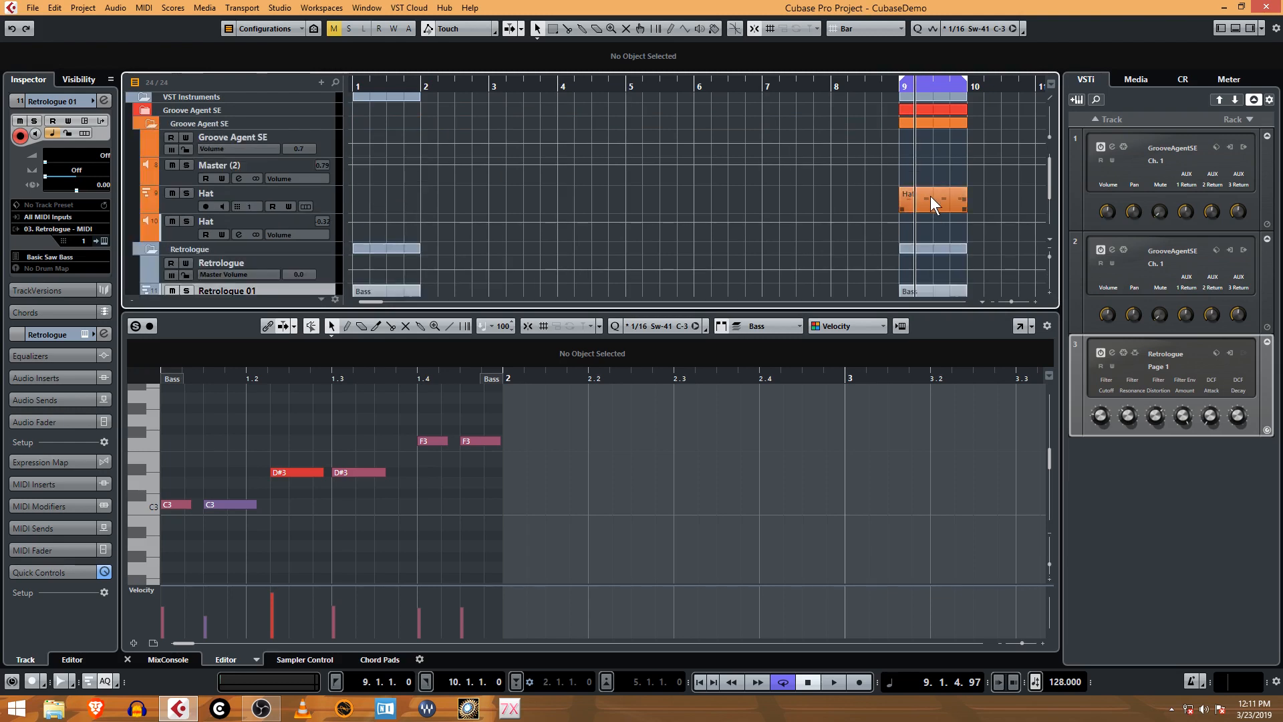
{"action": "left_click_drag", "start_coordinate": [930, 195], "coordinate": [356, 195]}
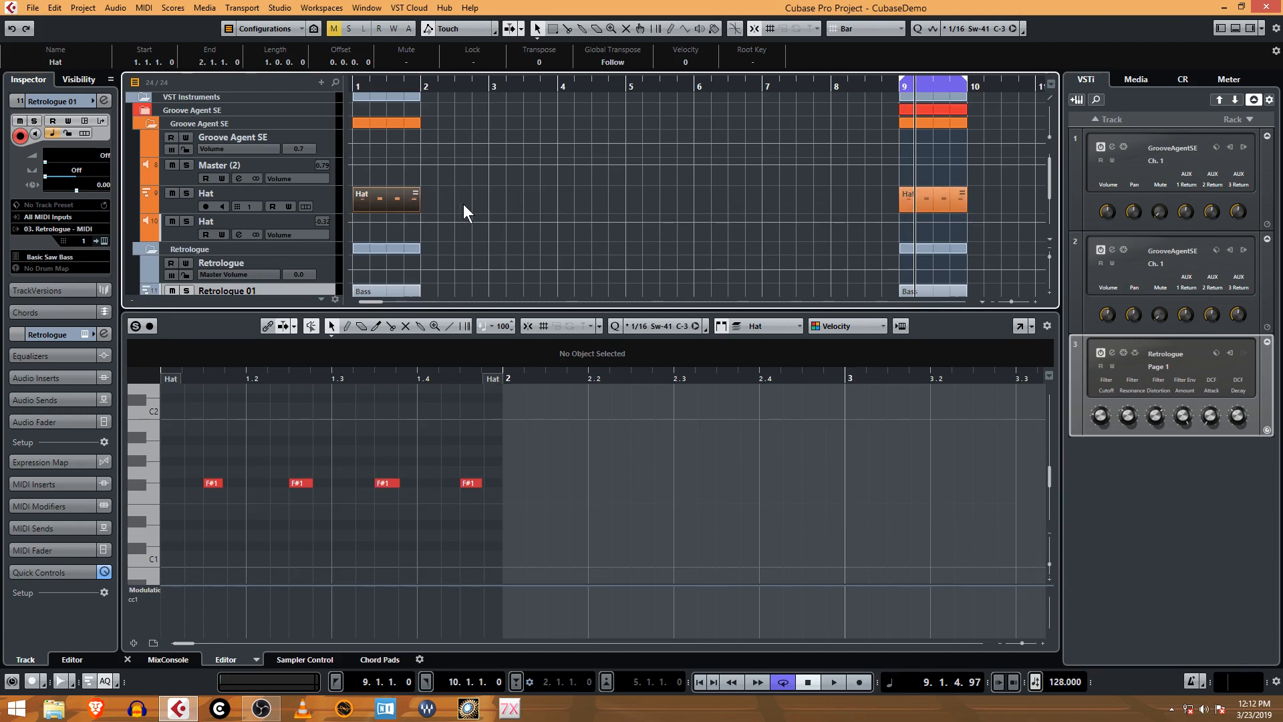
{"action": "scroll", "coordinate": [383, 264], "scroll_direction": "down", "scroll_amount": 2}
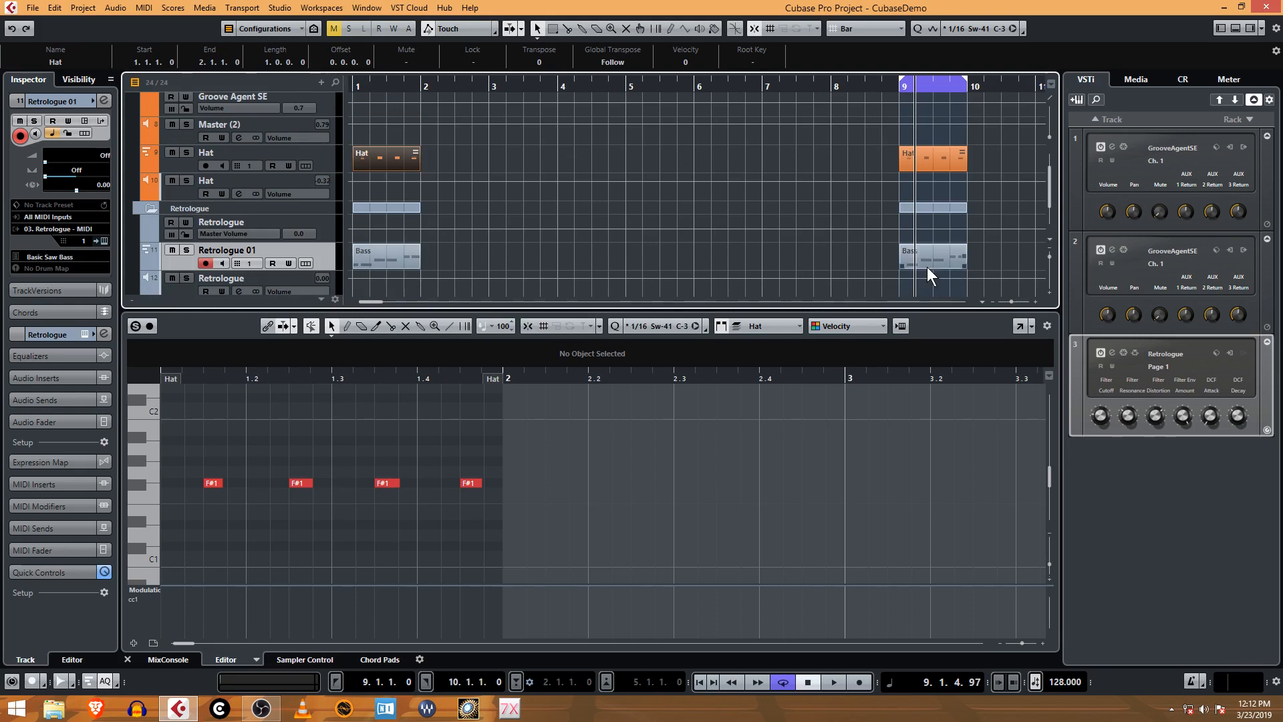
{"action": "scroll", "coordinate": [549, 250], "scroll_direction": "up", "scroll_amount": 2}
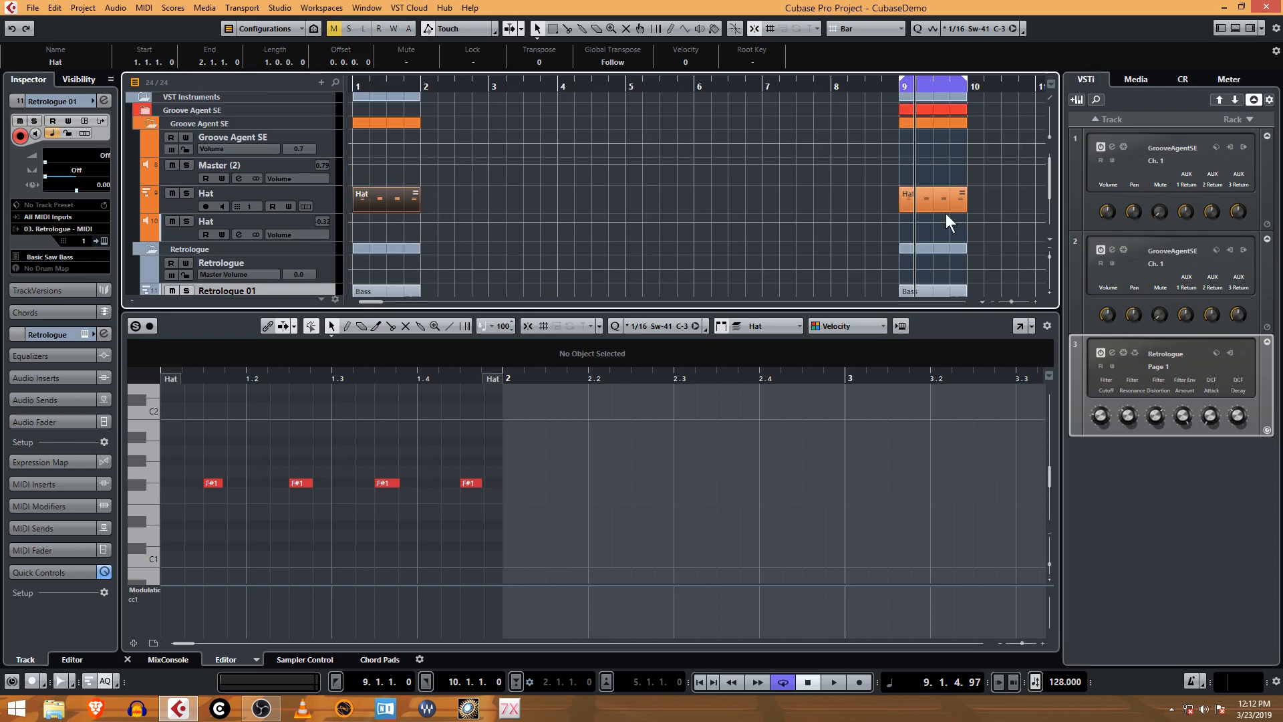
{"action": "scroll", "coordinate": [415, 198], "scroll_direction": "down", "scroll_amount": 2}
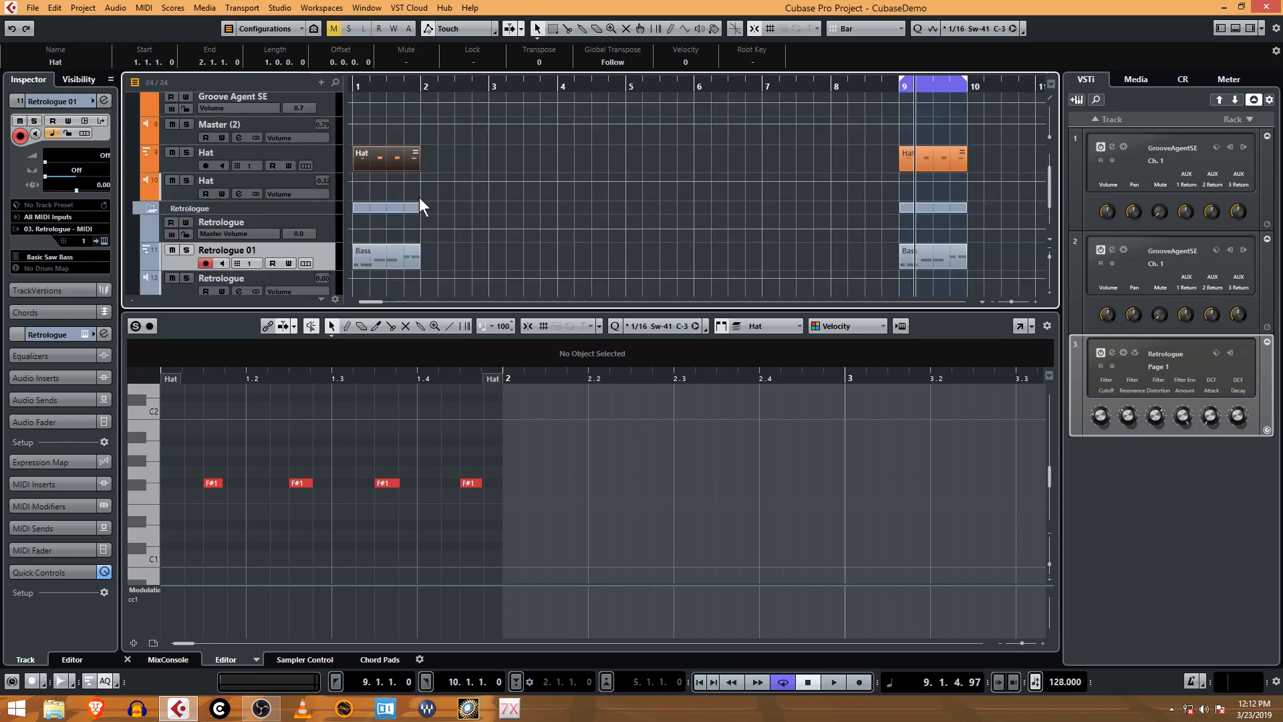
Step: Collapse the orange Groove Agent SE and Retrologue folders, and repeat their bar 1 parts through the end of bar 4
{"action": "scroll", "coordinate": [429, 175], "scroll_direction": "up", "scroll_amount": 3}
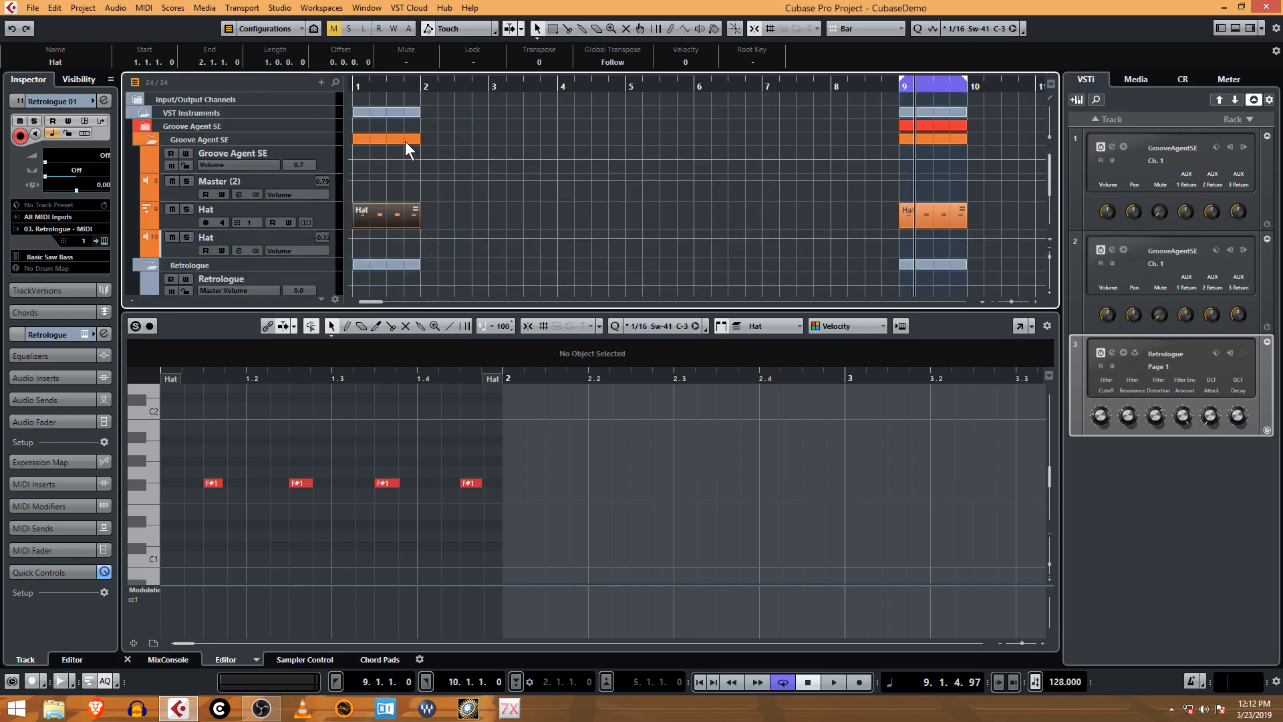
{"action": "left_click", "coordinate": [154, 138]}
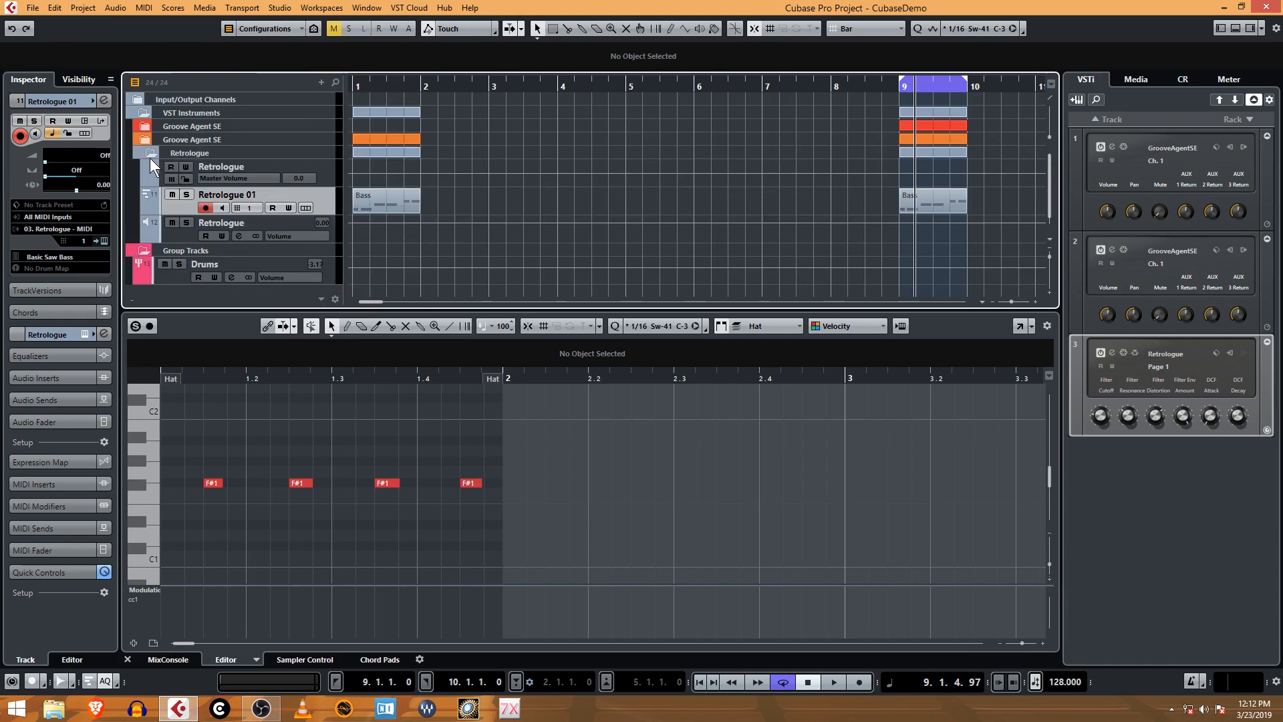
{"action": "left_click", "coordinate": [150, 153]}
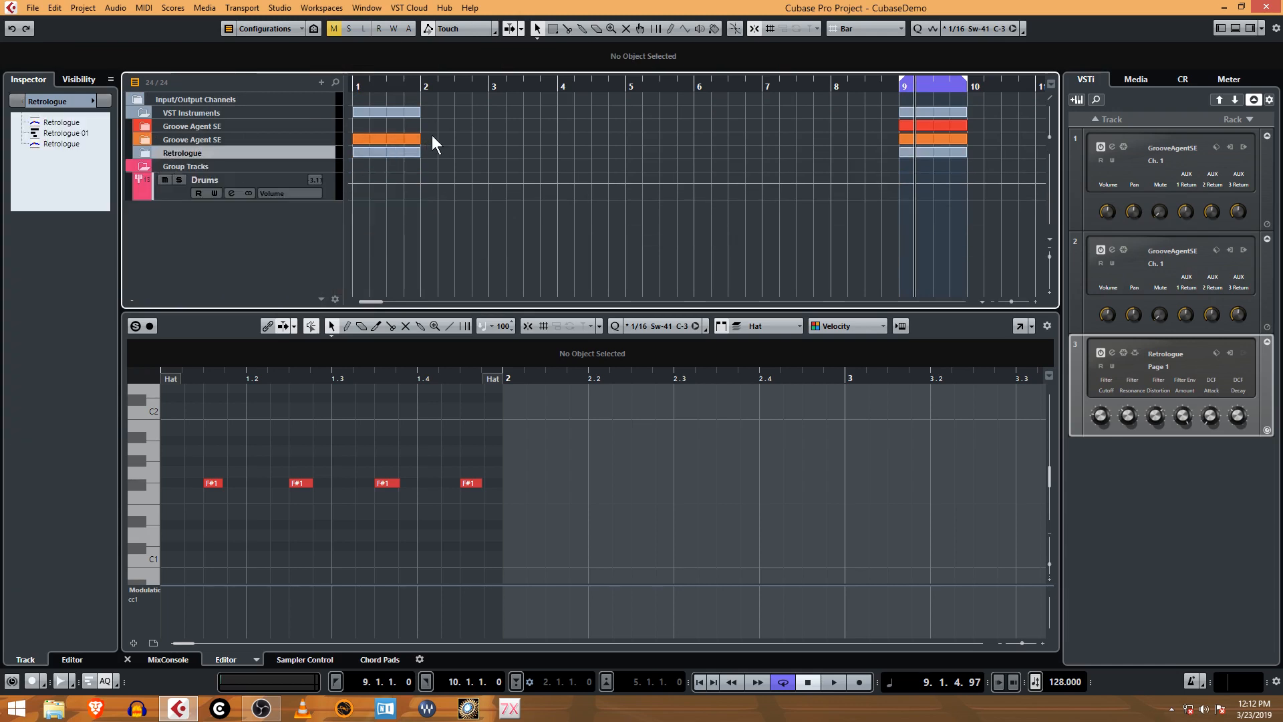
{"action": "left_click_drag", "start_coordinate": [443, 154], "coordinate": [612, 152]}
{"action": "left_click", "coordinate": [646, 177]}
Step: Play the arrangement from bar 1 past the end of the repeated parts, and stop playback
{"action": "left_click", "coordinate": [371, 85]}
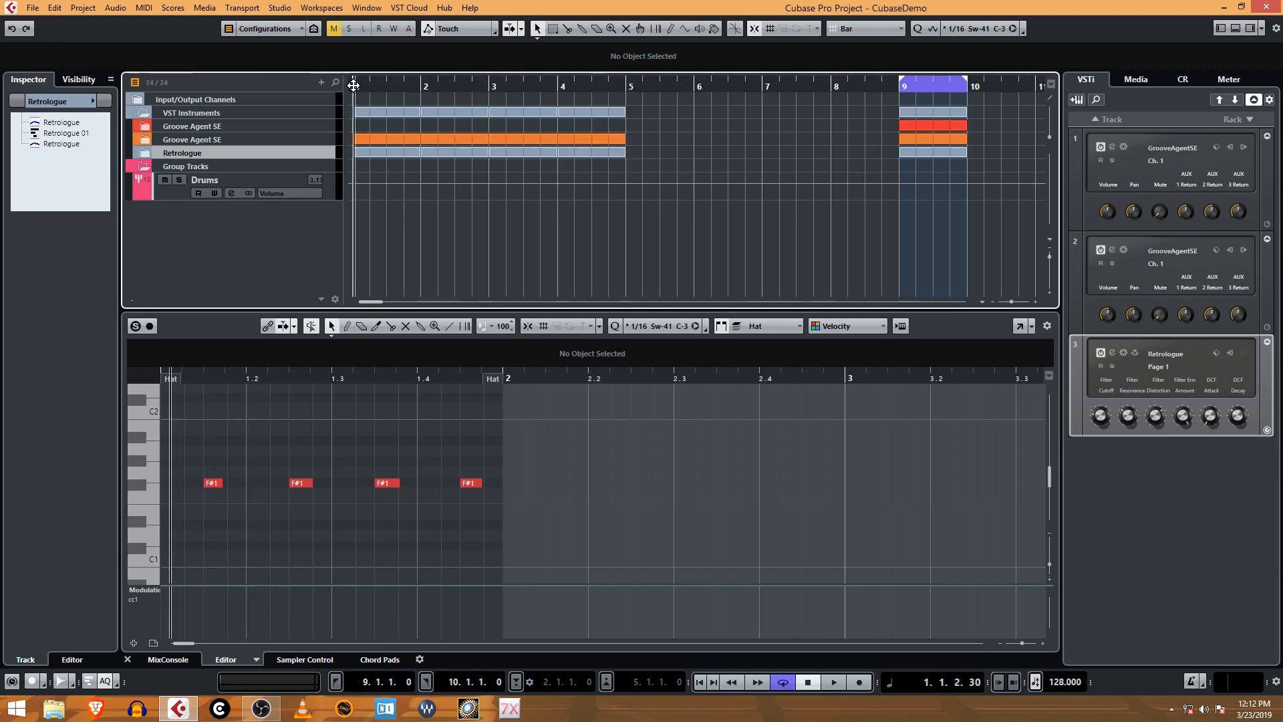
{"action": "key", "text": "space"}
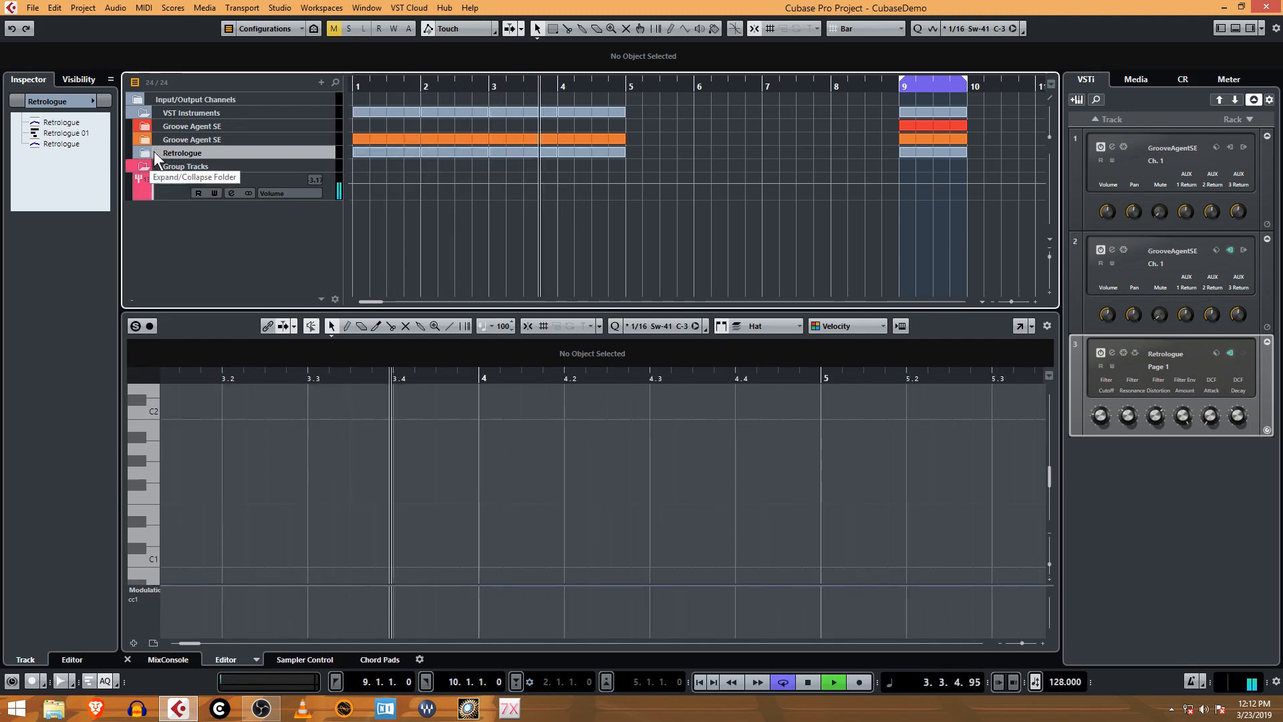
{"action": "left_click", "coordinate": [93, 102]}
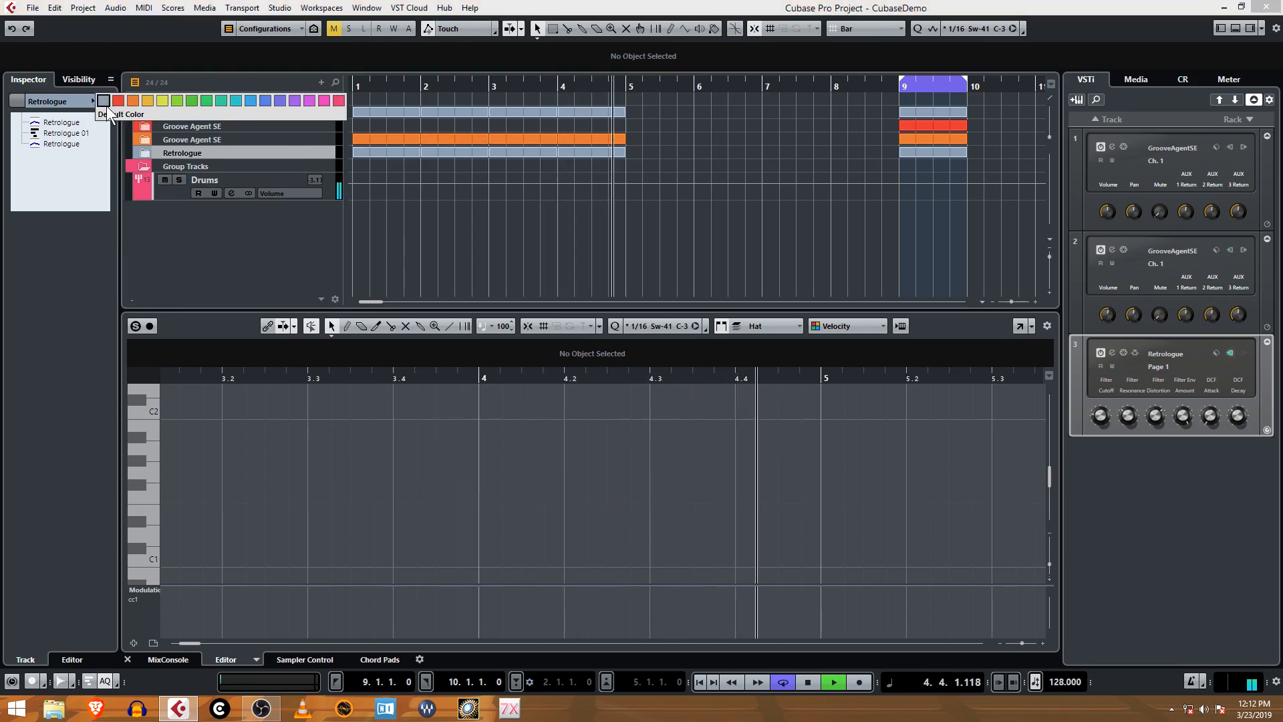
{"action": "left_click", "coordinate": [680, 129]}
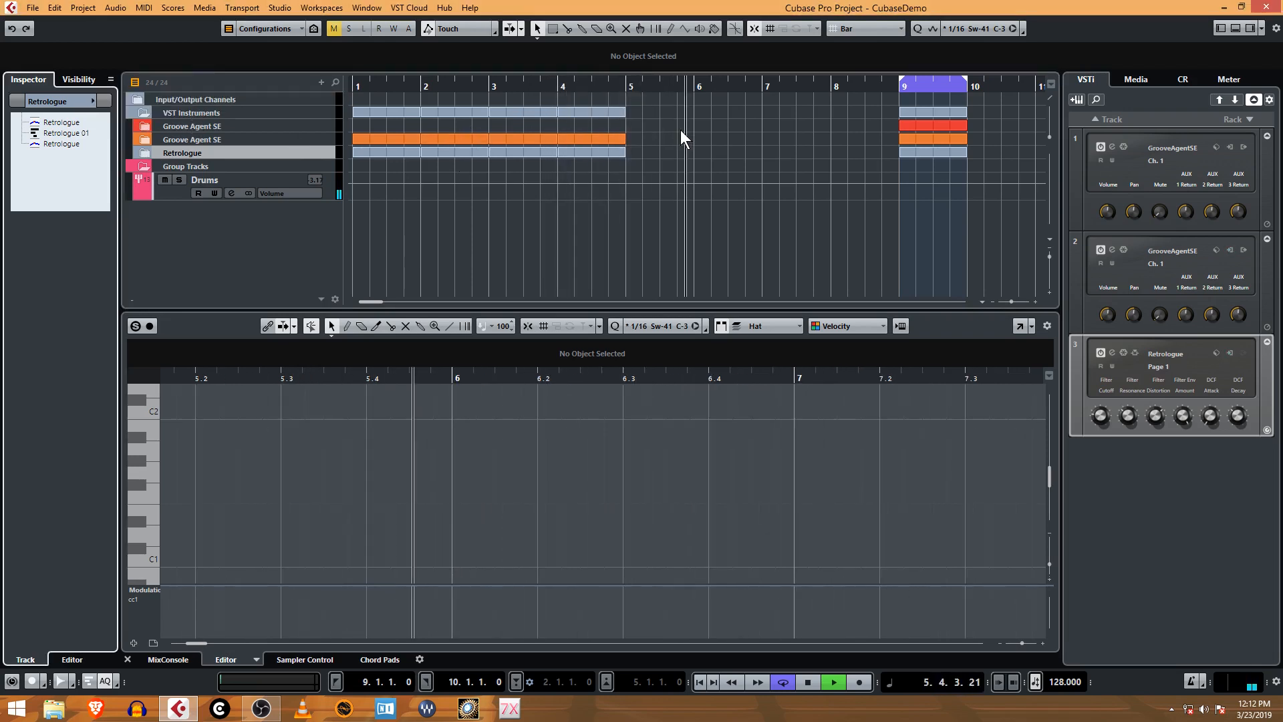
{"action": "key", "text": "space"}
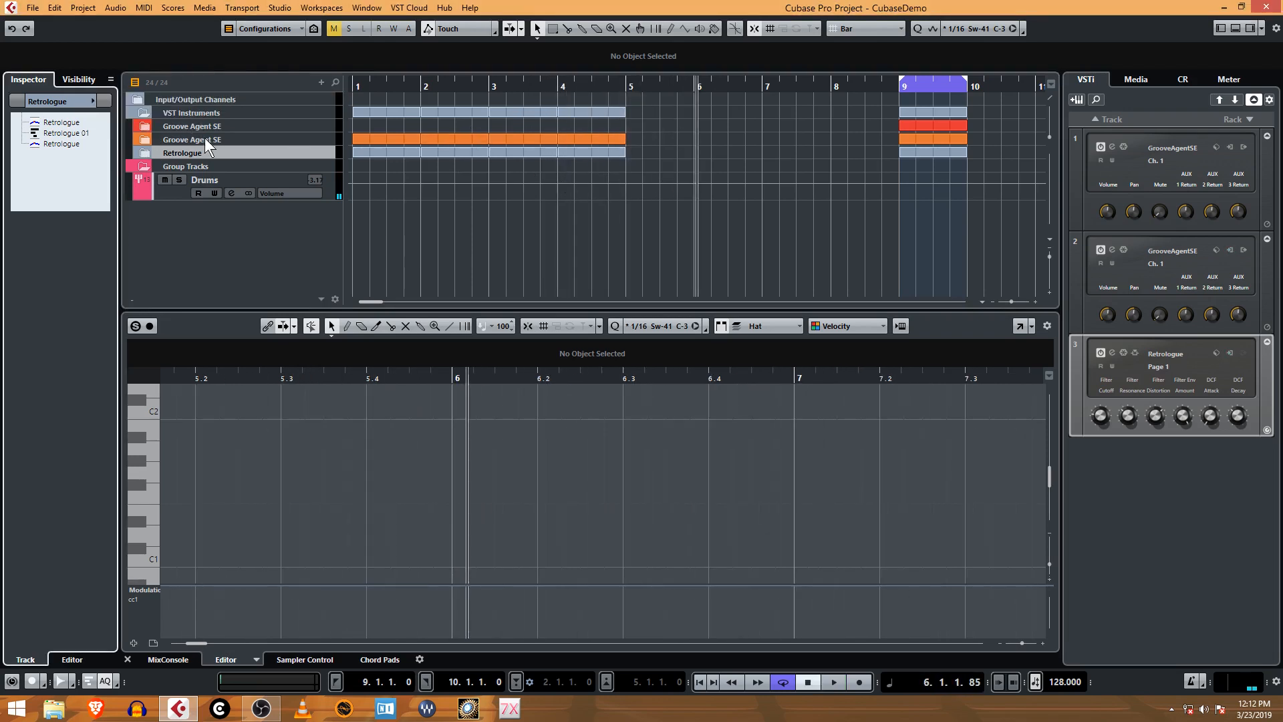
Step: Expand the Retrologue folder and colour both the folder and its instrument track amber yellow
{"action": "left_click", "coordinate": [144, 150]}
{"action": "left_click", "coordinate": [98, 103]}
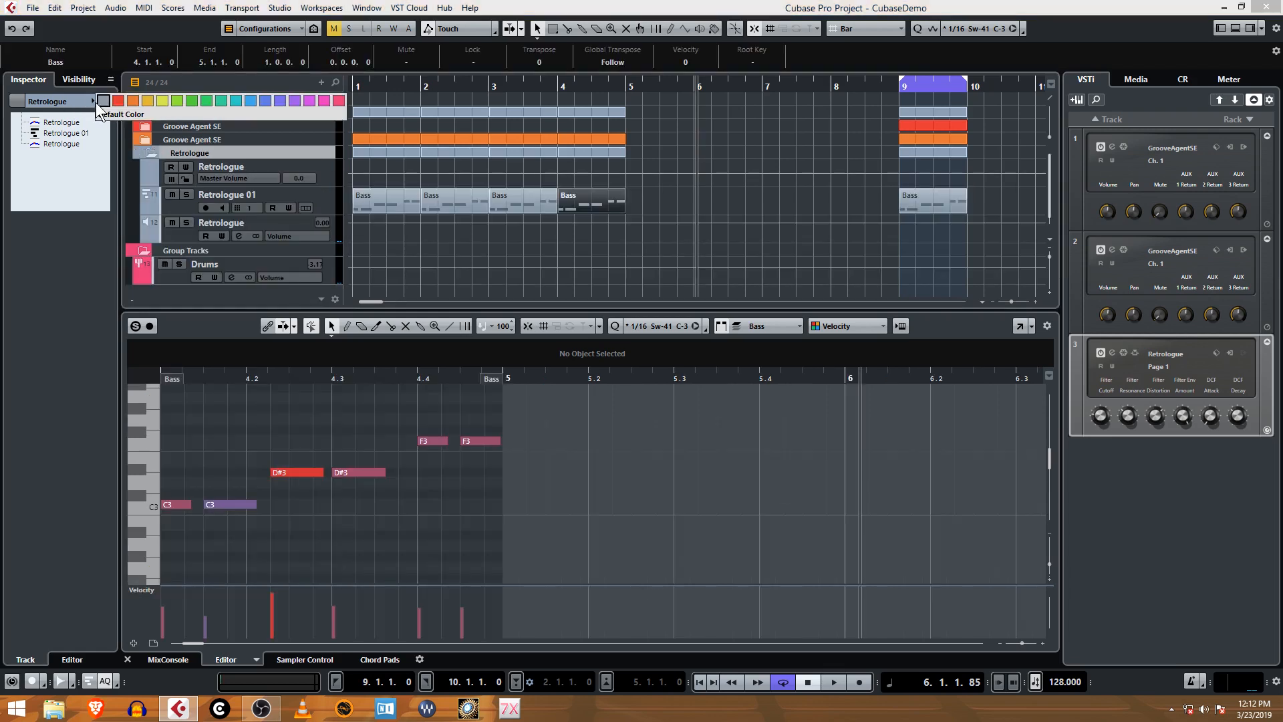
{"action": "left_click", "coordinate": [155, 100]}
{"action": "left_click", "coordinate": [155, 171]}
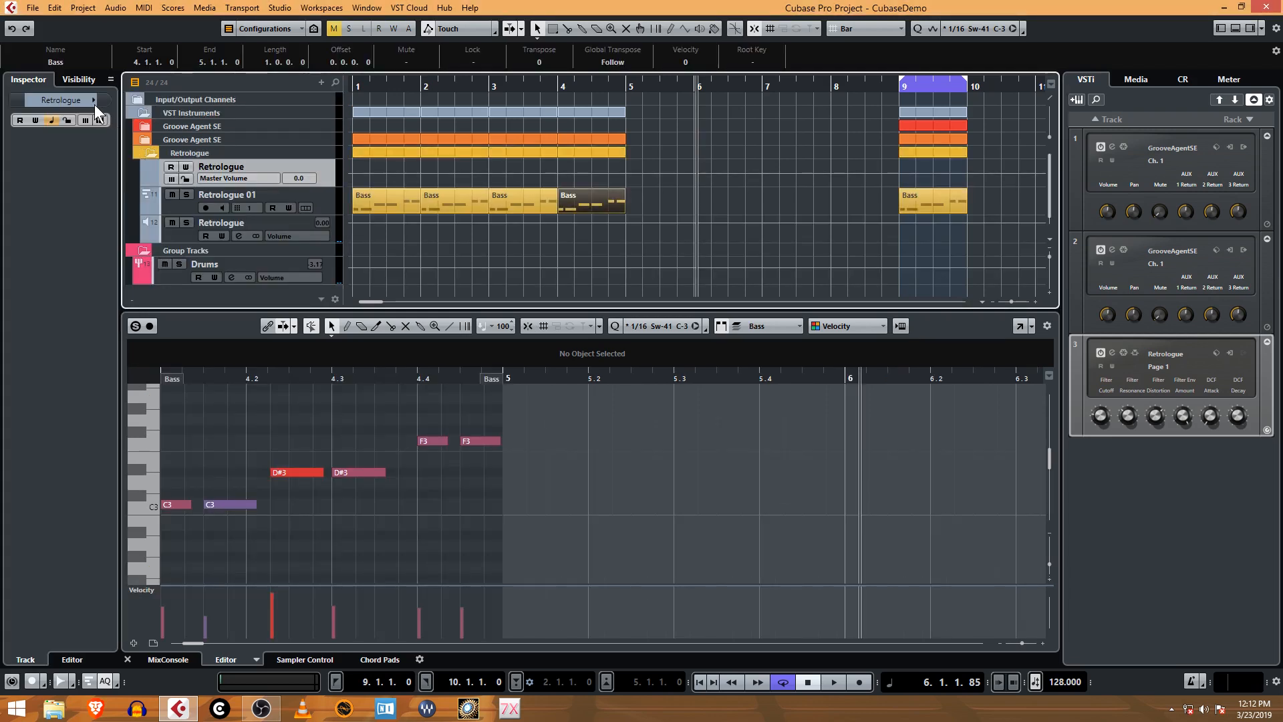
{"action": "left_click", "coordinate": [94, 104]}
{"action": "left_click", "coordinate": [147, 103]}
Step: Colour the Retrologue 01 MIDI track and the Retrologue output track amber yellow to match their folder
{"action": "left_click", "coordinate": [153, 199]}
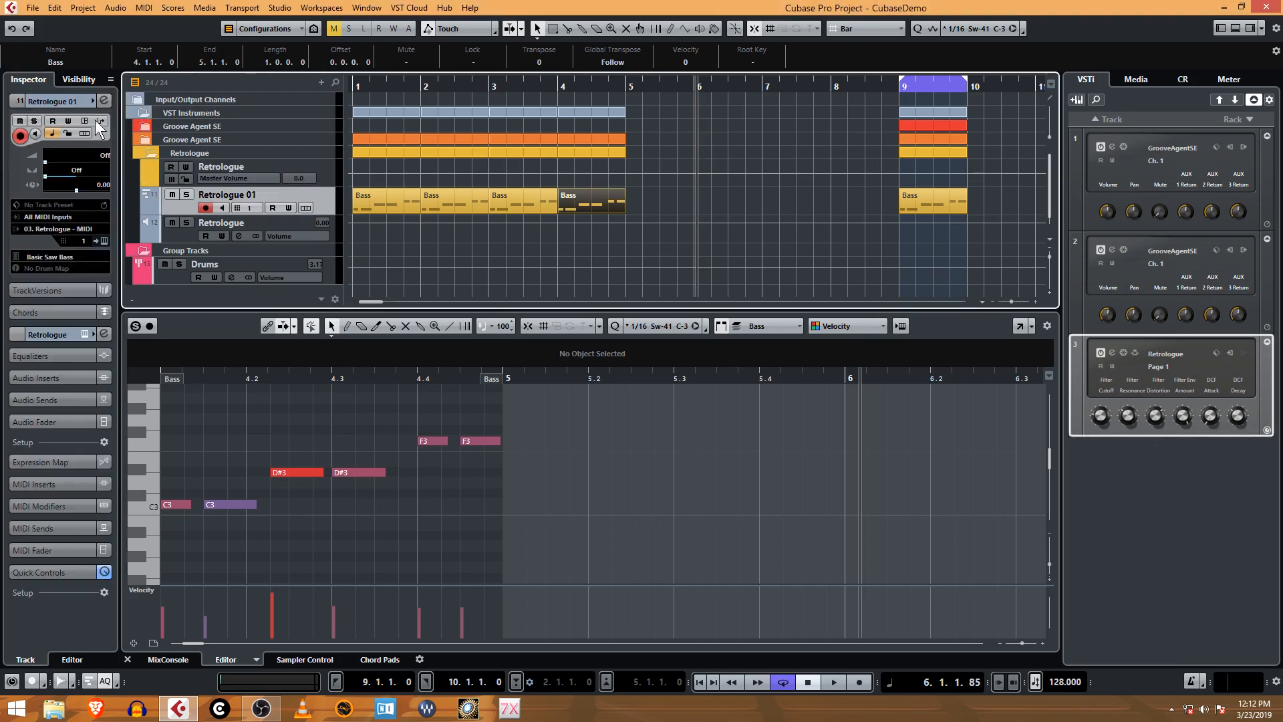
{"action": "left_click", "coordinate": [93, 101]}
{"action": "left_click", "coordinate": [161, 102]}
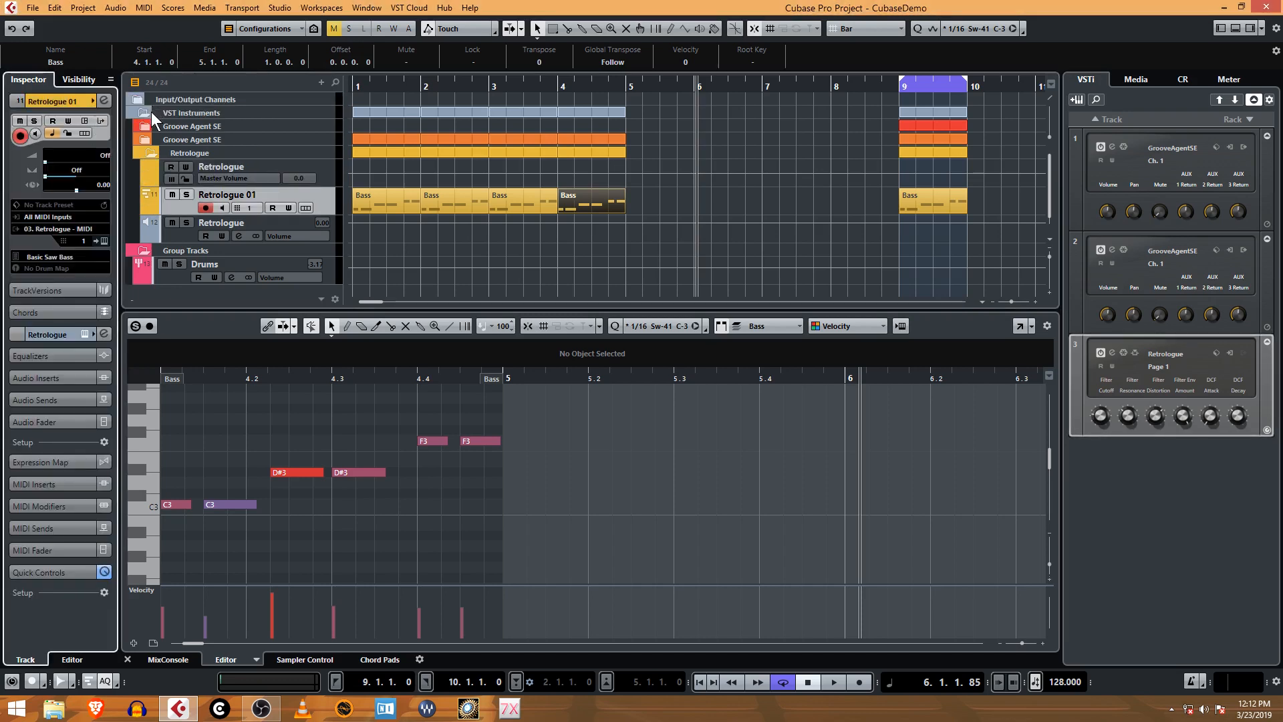
{"action": "left_click", "coordinate": [171, 223]}
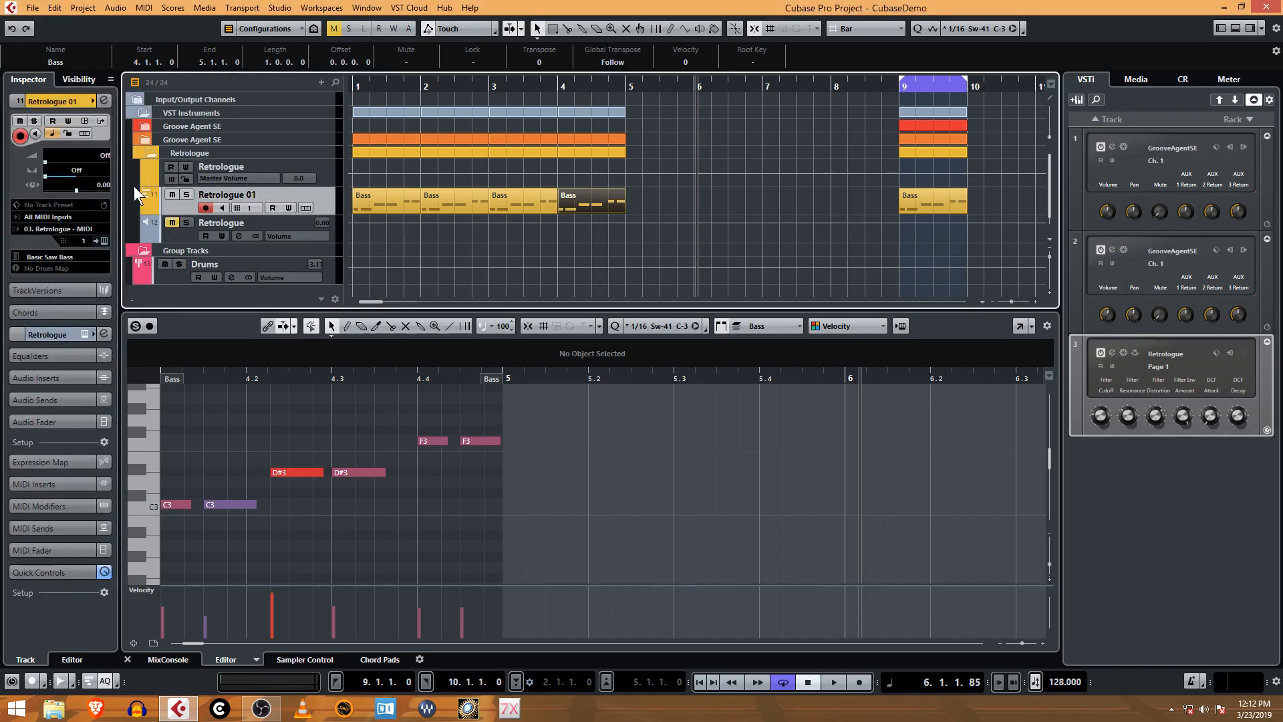
{"action": "left_click", "coordinate": [178, 246]}
{"action": "left_click", "coordinate": [175, 240]}
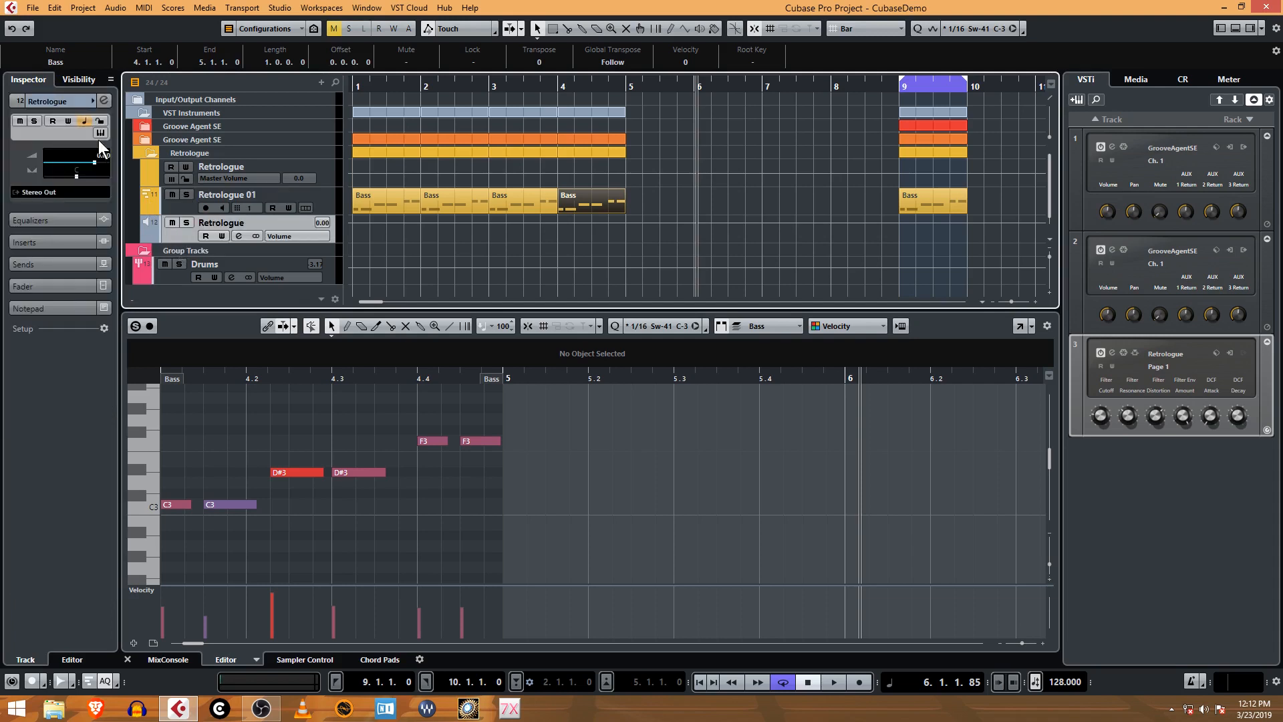
{"action": "left_click", "coordinate": [94, 101]}
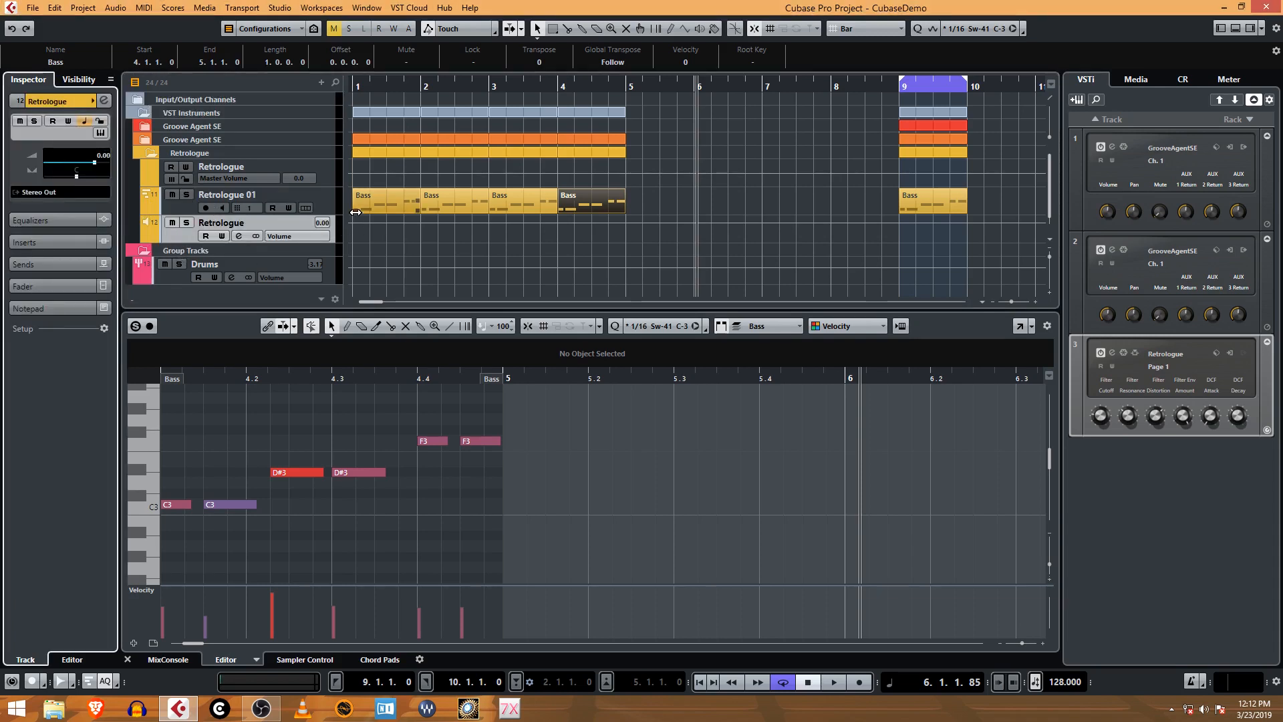
{"action": "left_click", "coordinate": [645, 210]}
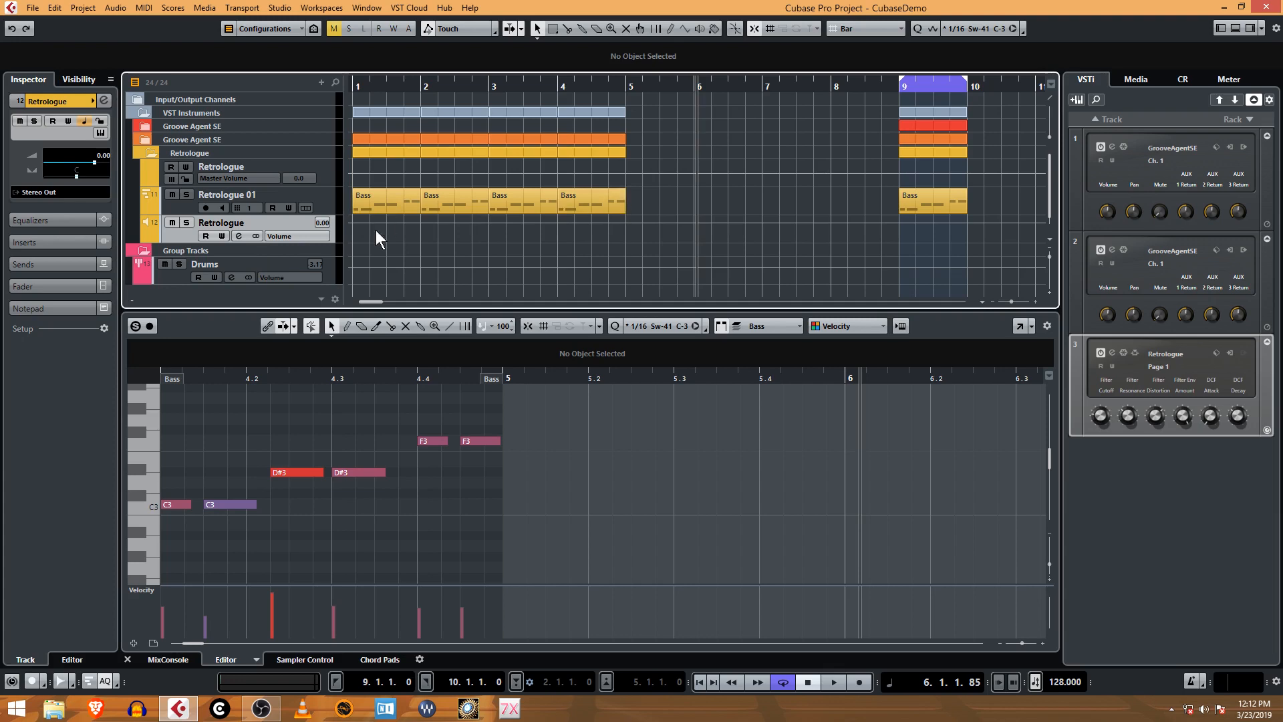
Step: Add a stereo group channel named Bass, routed to Stereo Out, inside the Group Tracks folder
{"action": "scroll", "coordinate": [364, 234], "scroll_direction": "down", "scroll_amount": 1}
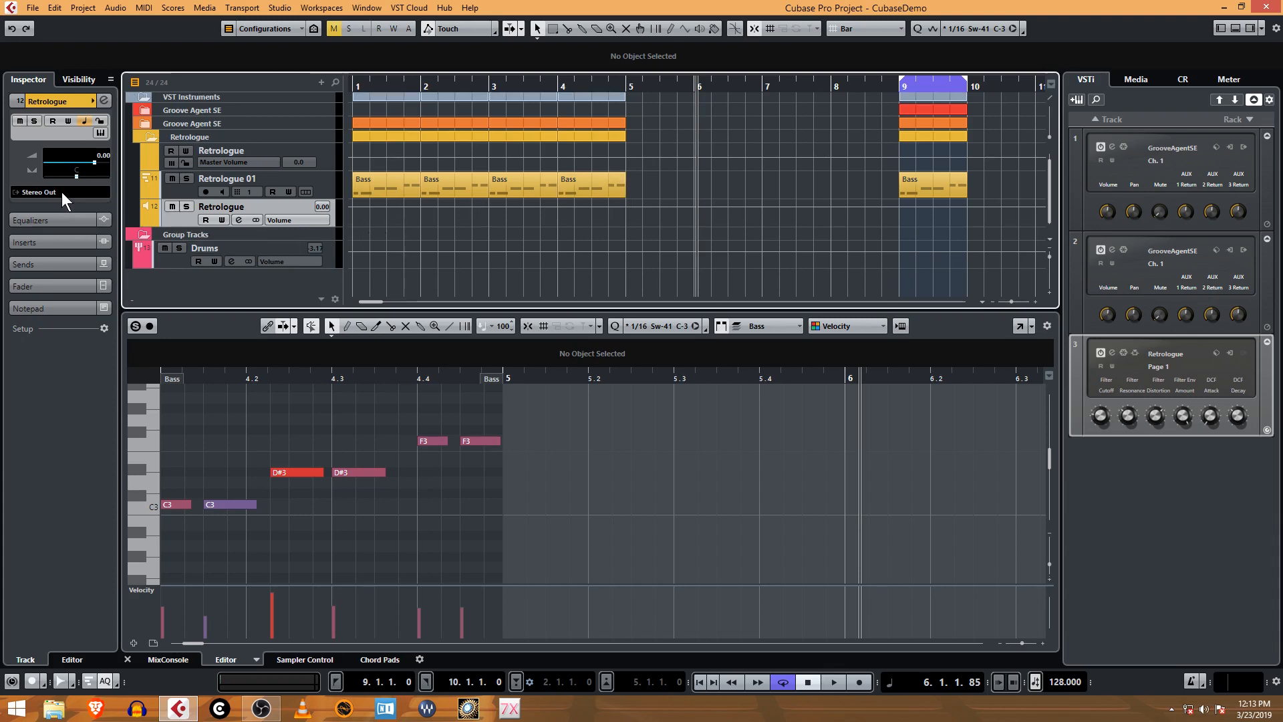
{"action": "right_click", "coordinate": [160, 261]}
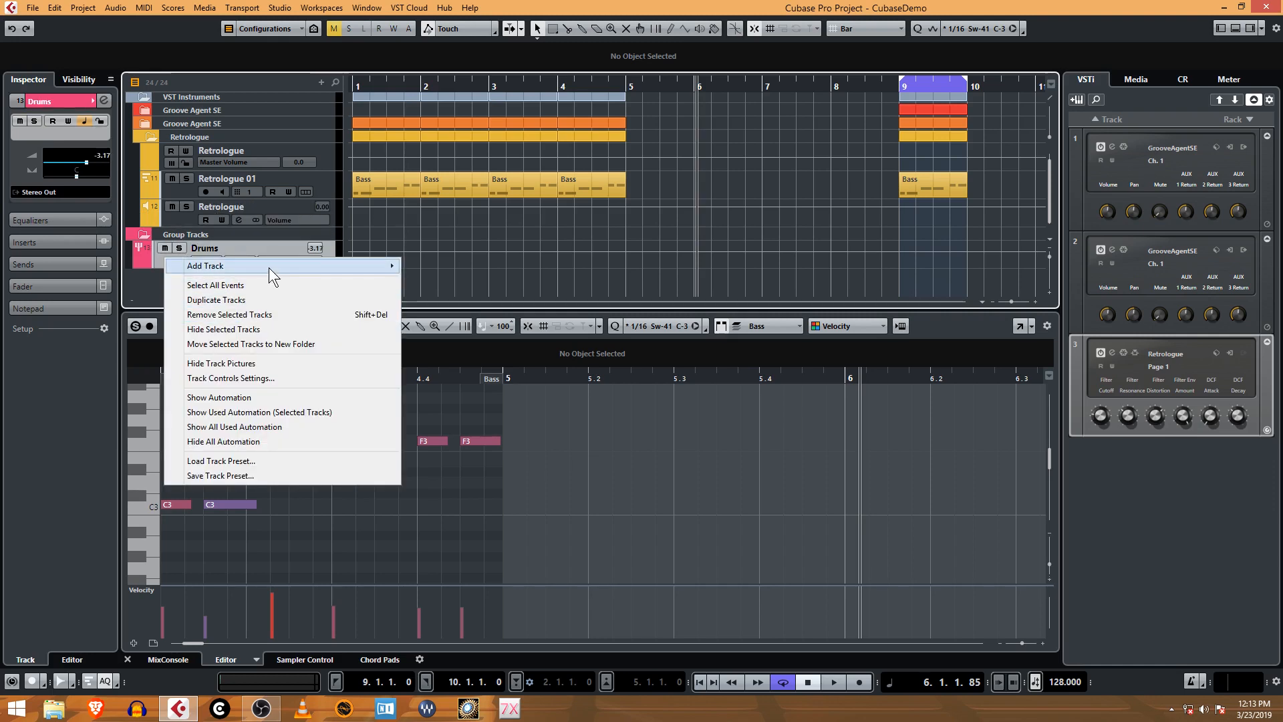
{"action": "mouse_move", "coordinate": [269, 267]}
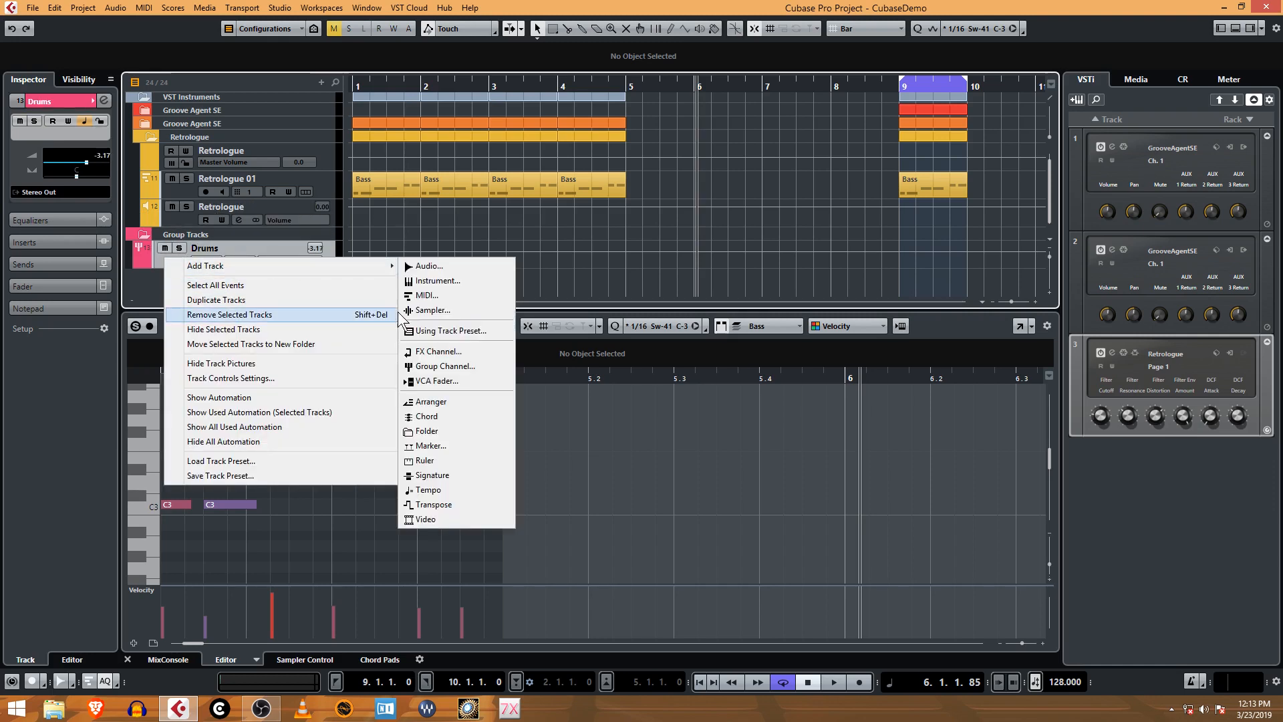
{"action": "left_click", "coordinate": [473, 367]}
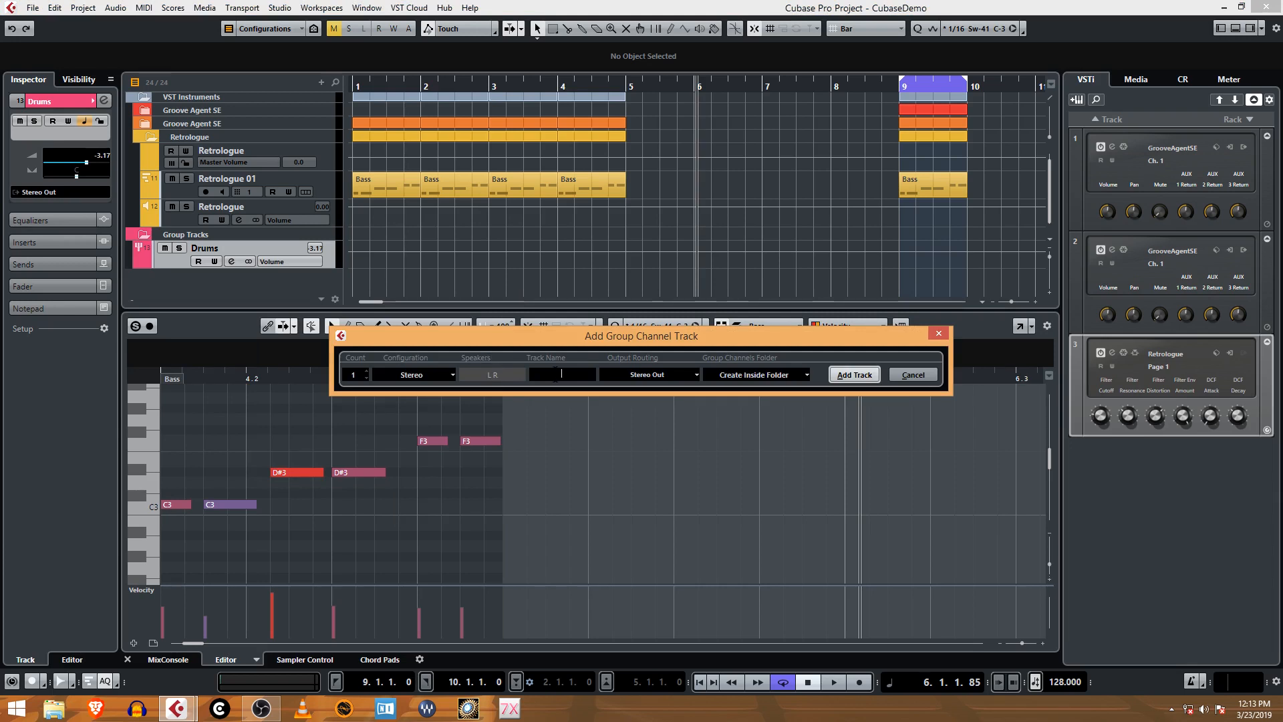
{"action": "type", "text": "Bass"}
{"action": "left_click", "coordinate": [842, 371]}
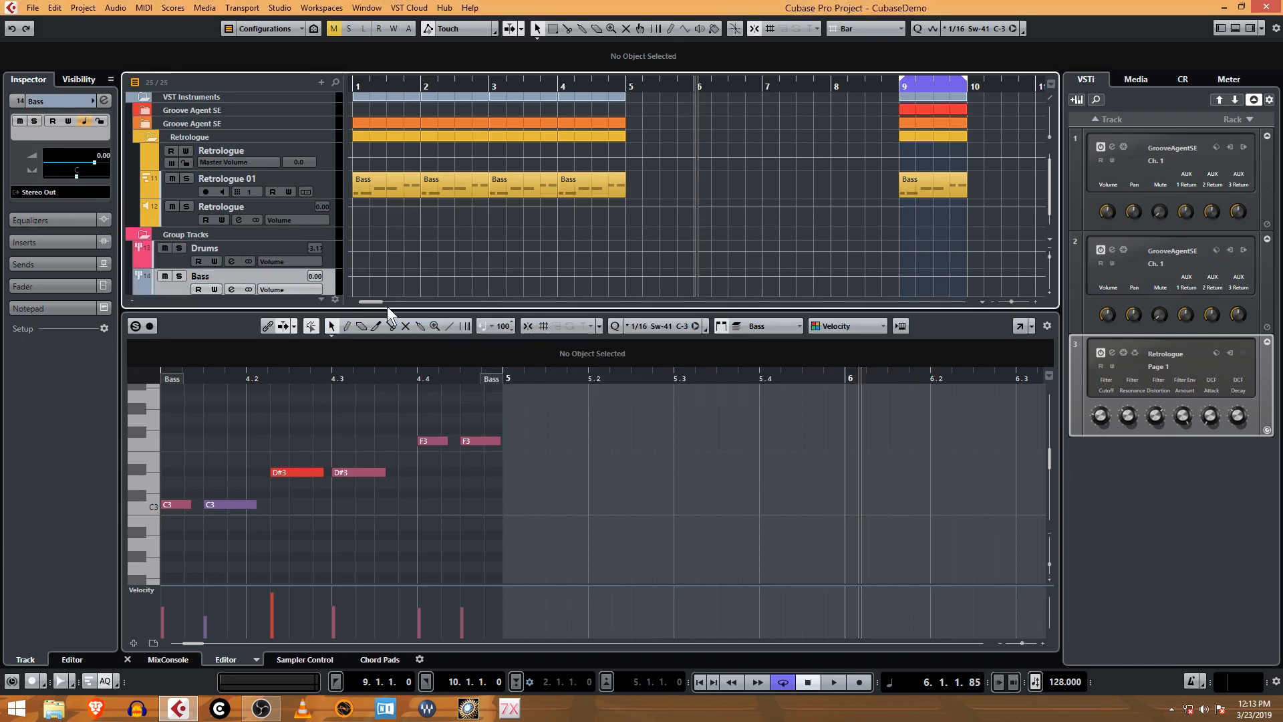
Step: Enlarge the track area above the editor and check the Bass group's output routing options without changing them
{"action": "left_click_drag", "start_coordinate": [387, 307], "coordinate": [388, 364]}
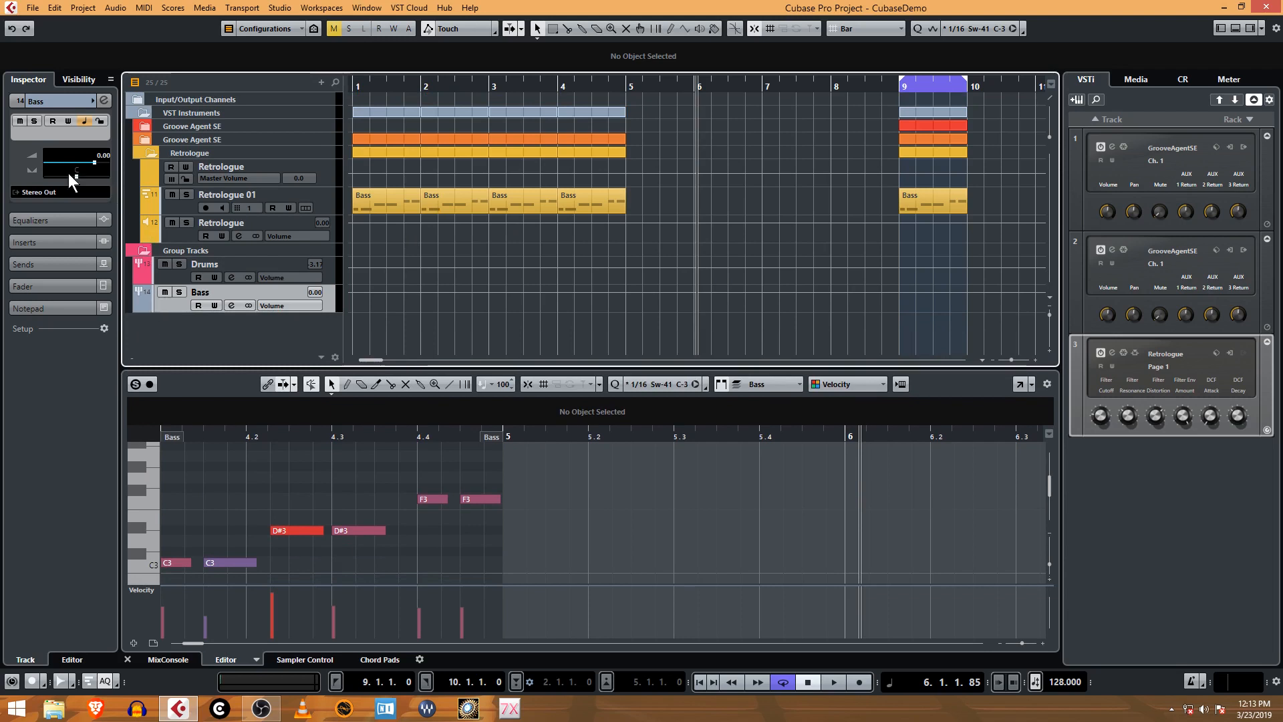
{"action": "left_click", "coordinate": [65, 194]}
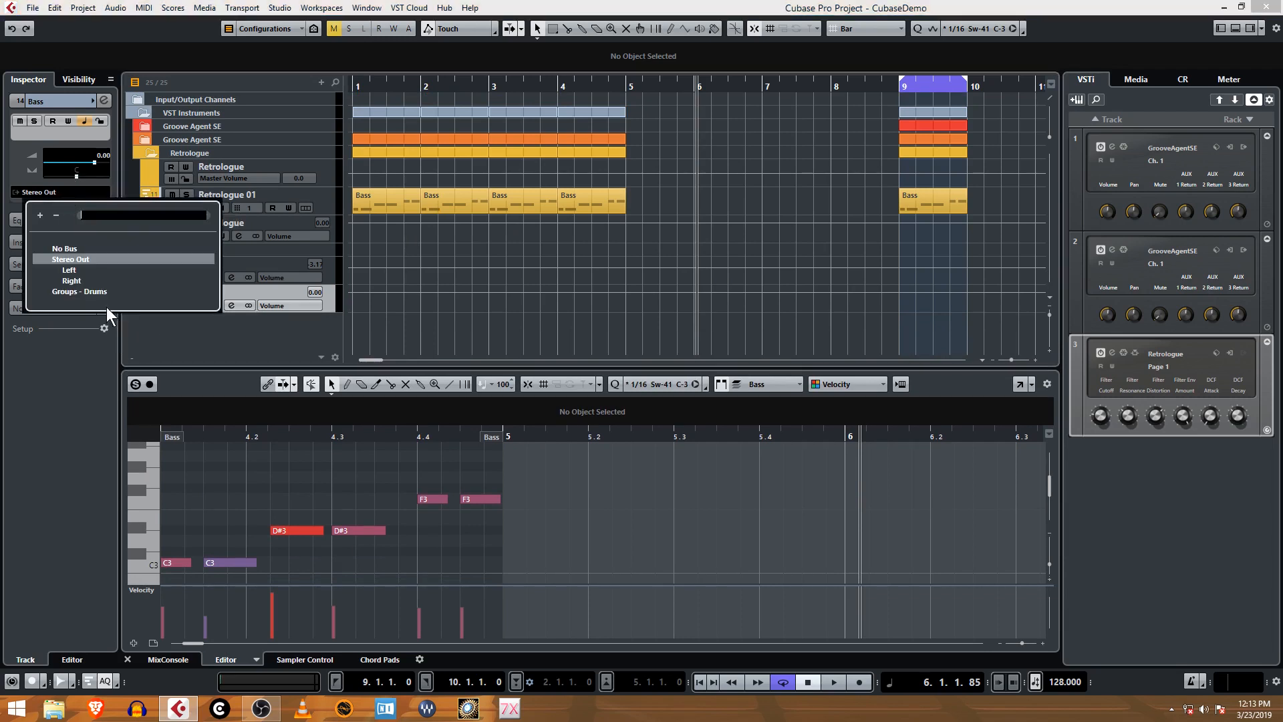
{"action": "left_click", "coordinate": [83, 363]}
Step: Add another stereo group channel named Final, routed to Stereo Out, inside the Group Tracks folder
{"action": "left_click", "coordinate": [179, 306]}
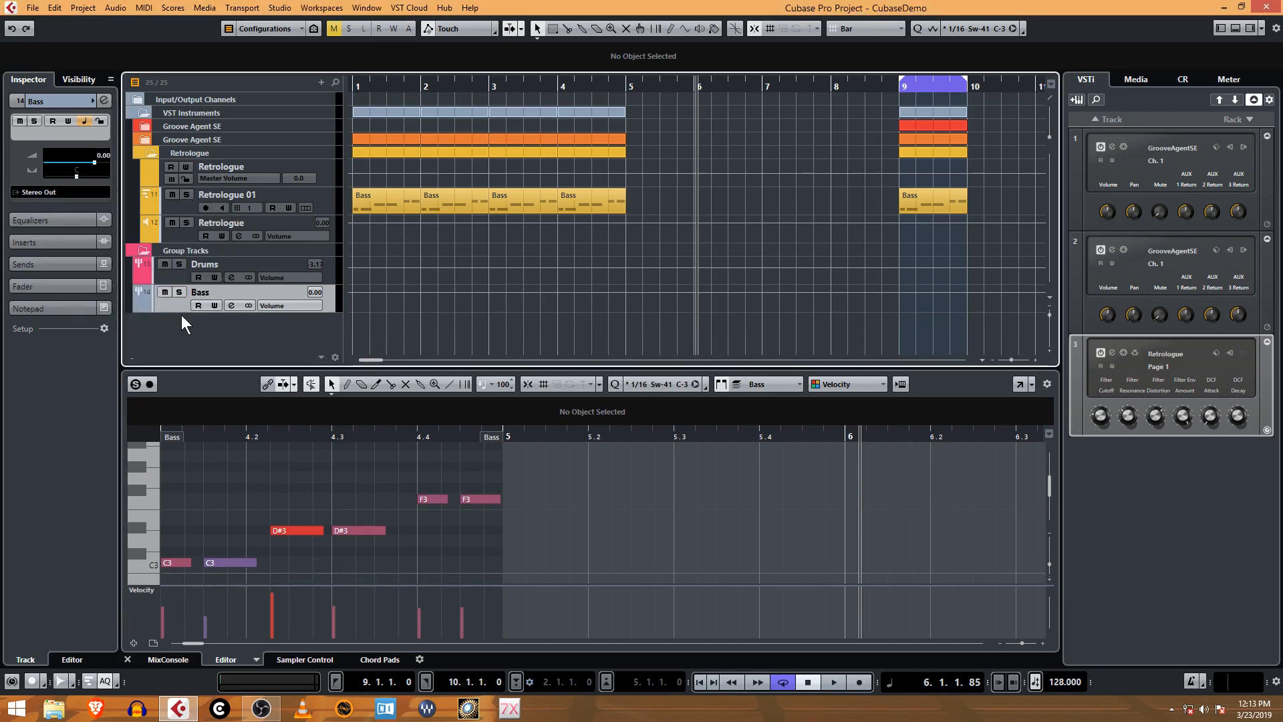
{"action": "right_click", "coordinate": [175, 307]}
{"action": "mouse_move", "coordinate": [218, 314]}
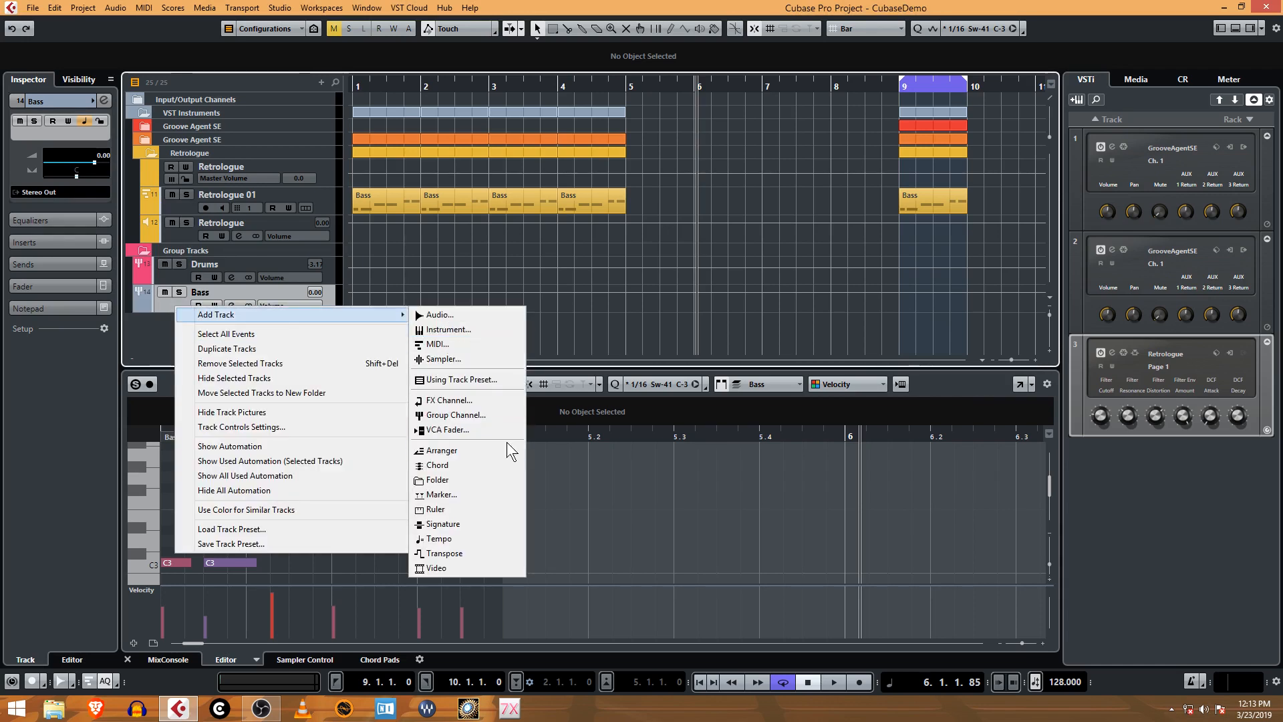
{"action": "left_click", "coordinate": [496, 412]}
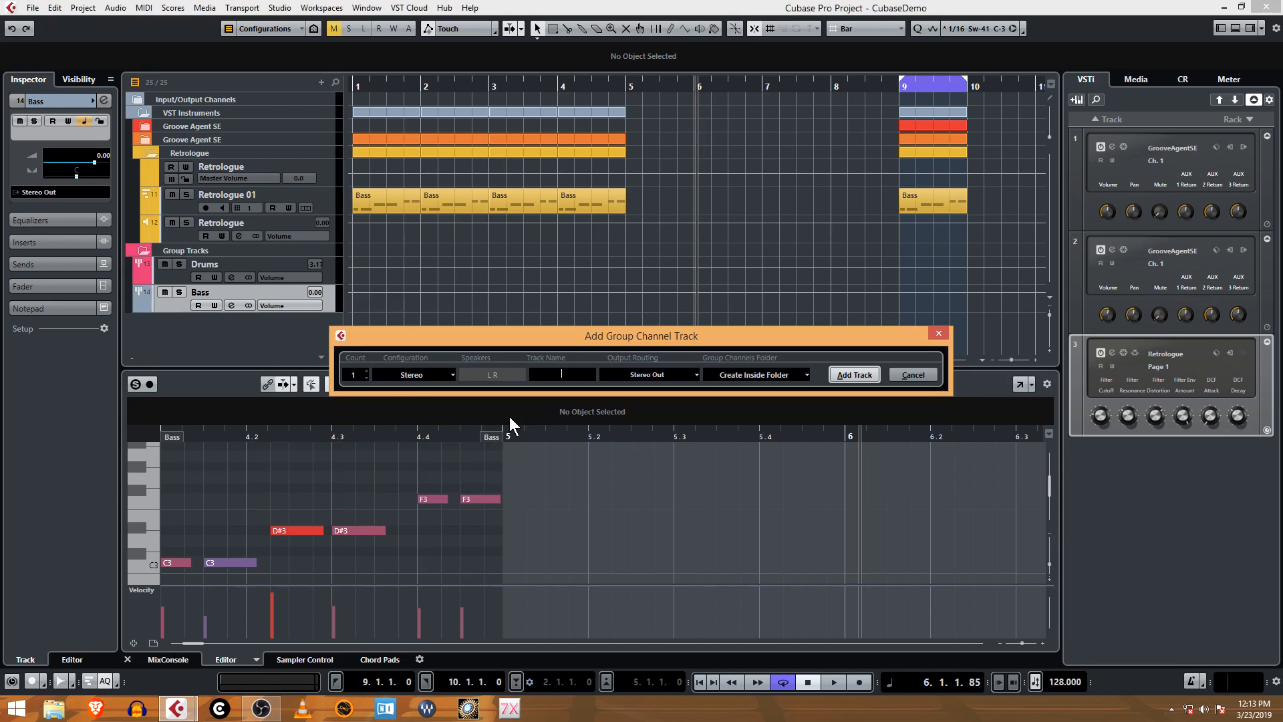
{"action": "type", "text": "Final"}
{"action": "left_click", "coordinate": [855, 374]}
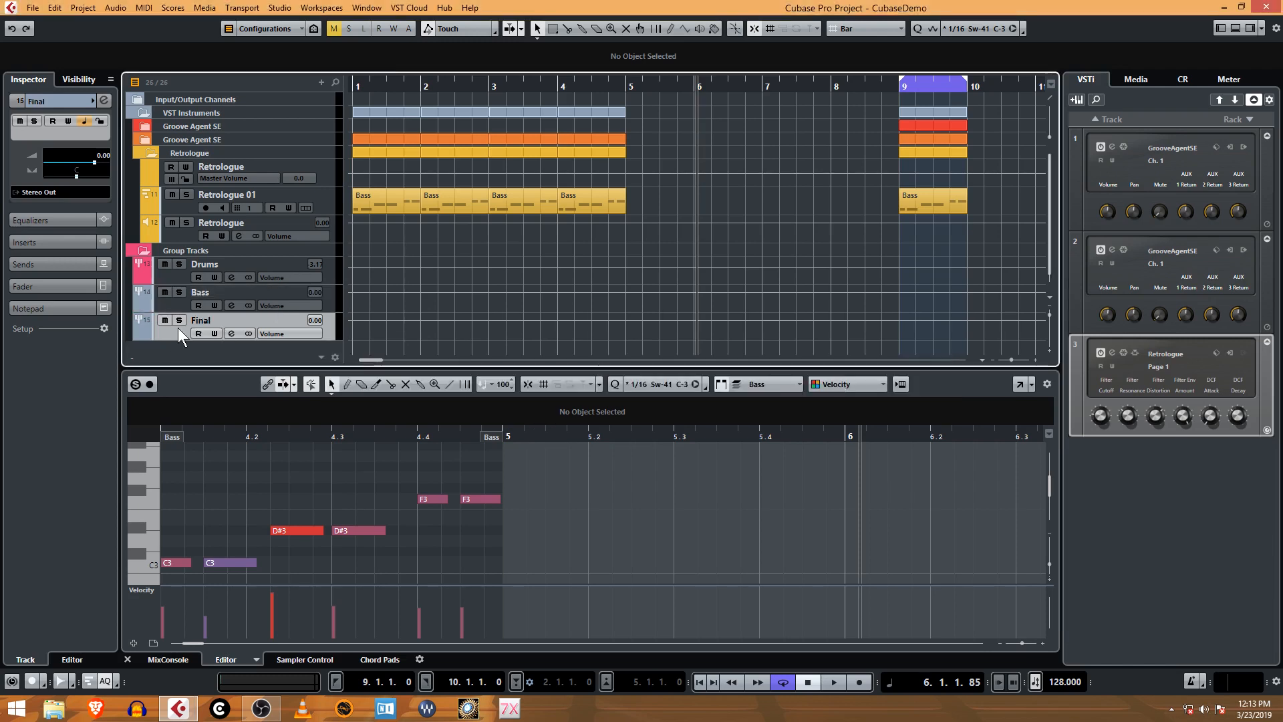
Step: Colour the Final group track rose red and the Bass group track magenta pink
{"action": "left_click", "coordinate": [93, 101]}
{"action": "left_click", "coordinate": [339, 101]}
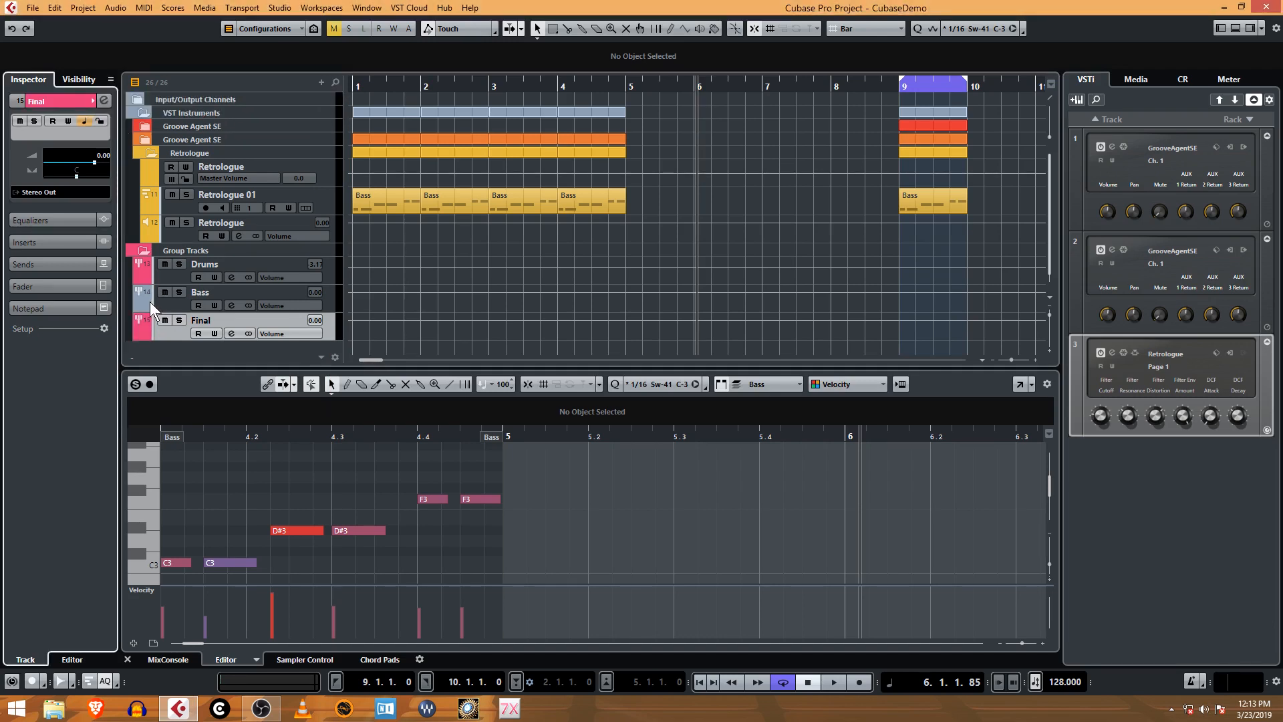
{"action": "left_click", "coordinate": [162, 302]}
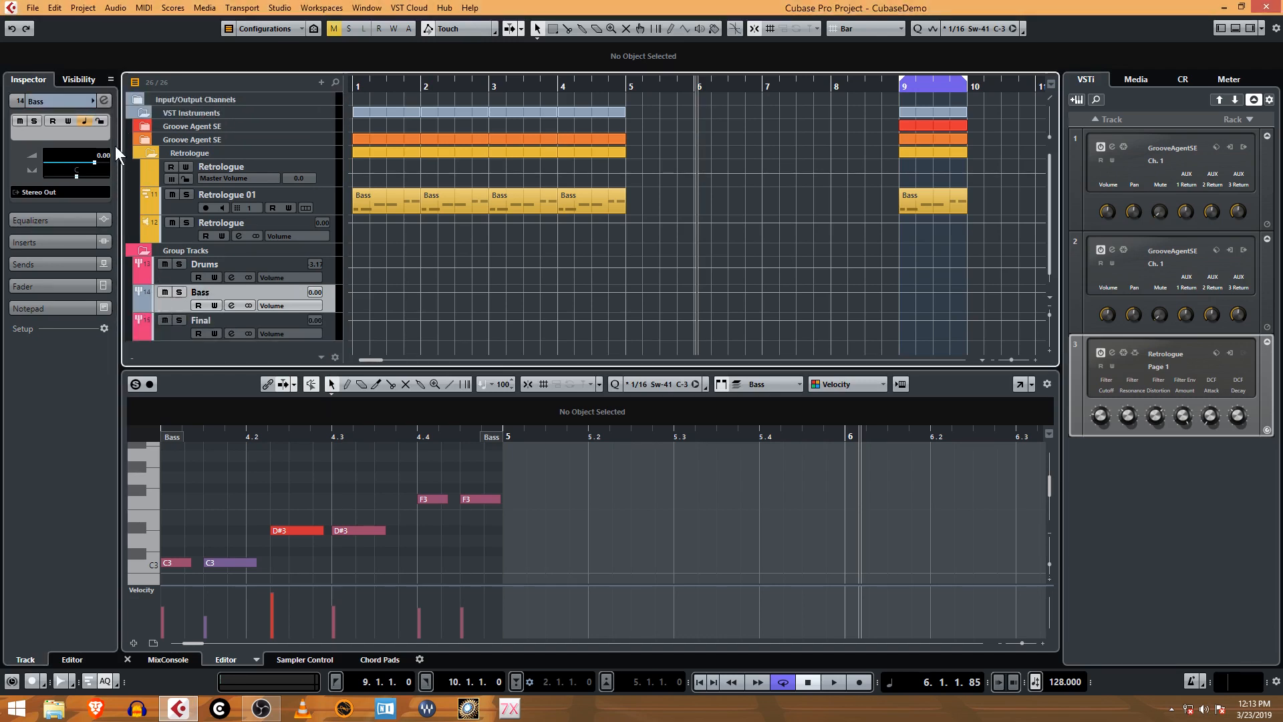
{"action": "left_click", "coordinate": [94, 101]}
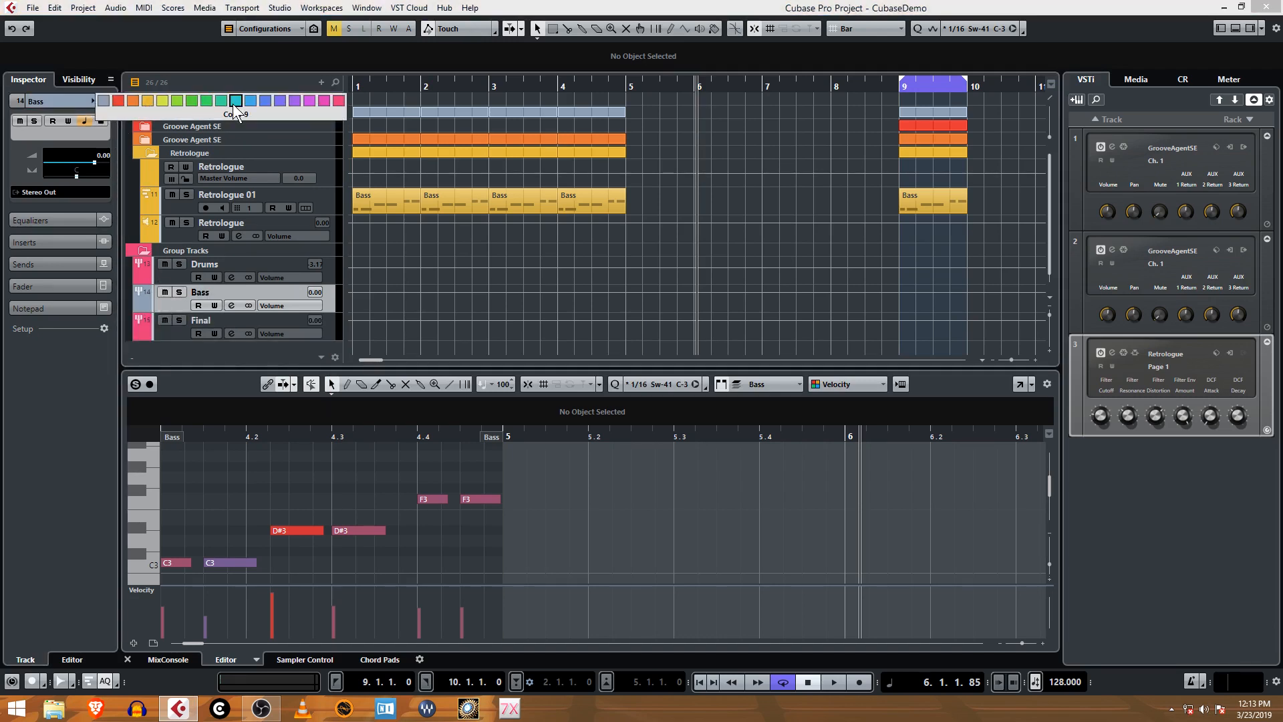
{"action": "left_click", "coordinate": [325, 104]}
Step: Colour the Drums group track magenta pink to match Bass, and set the Group Tracks folder's colour to pink
{"action": "left_click", "coordinate": [165, 270]}
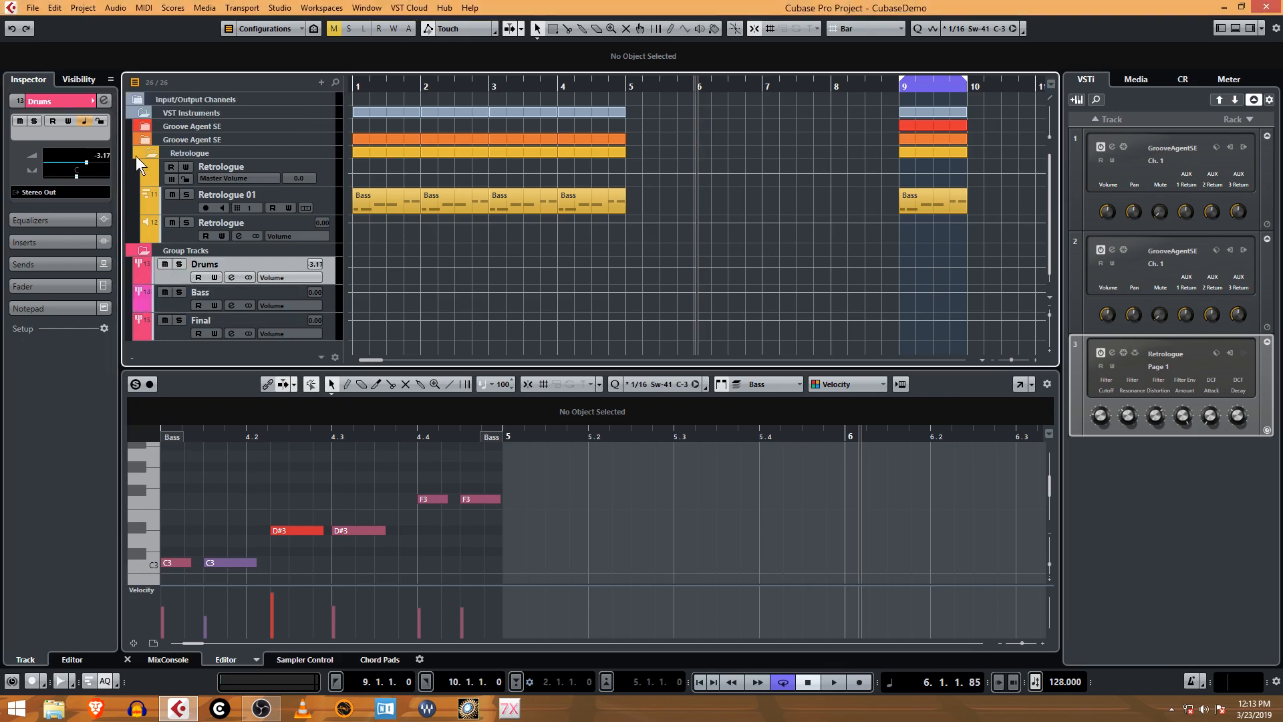
{"action": "left_click", "coordinate": [93, 101]}
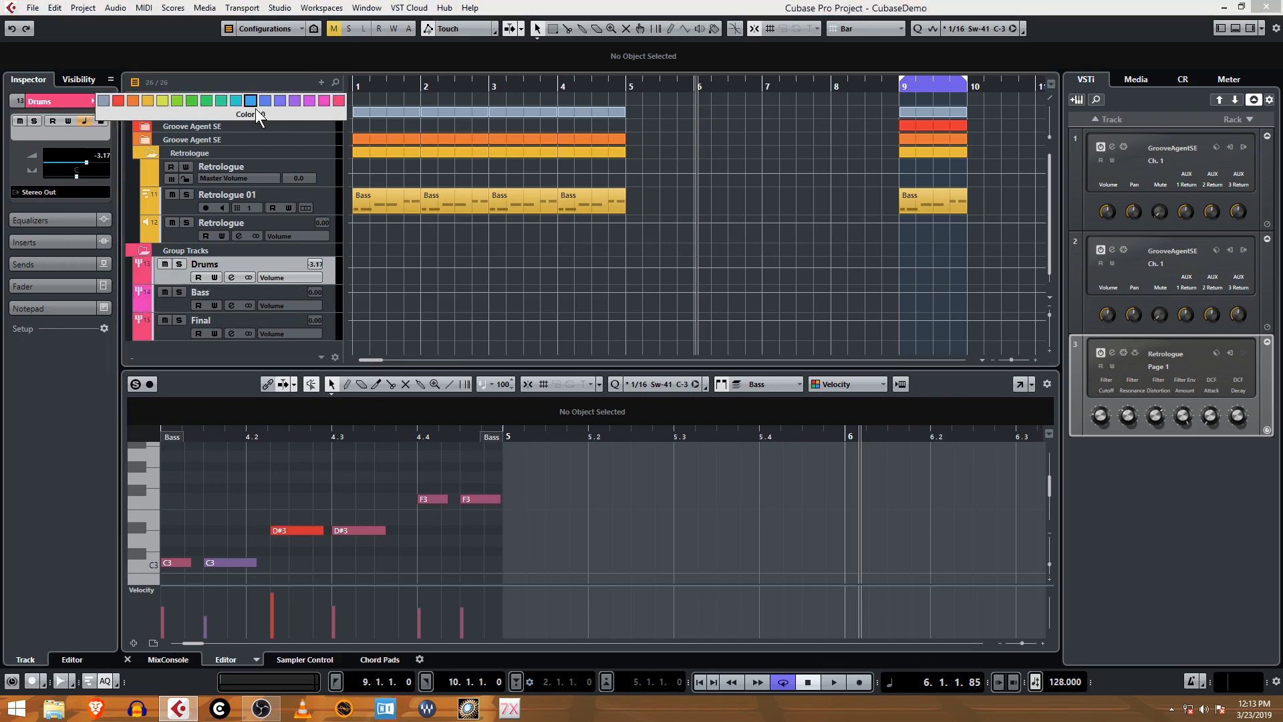
{"action": "left_click", "coordinate": [316, 99]}
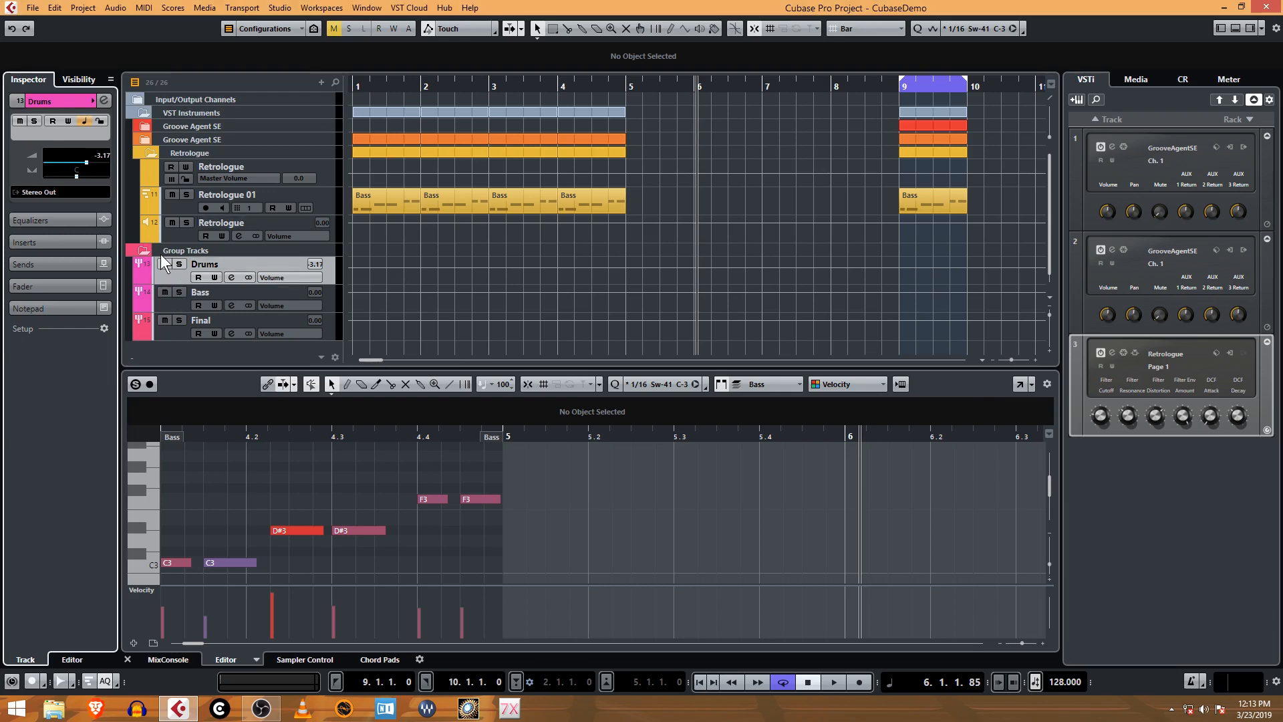
{"action": "left_click", "coordinate": [142, 249]}
{"action": "left_click", "coordinate": [91, 98]}
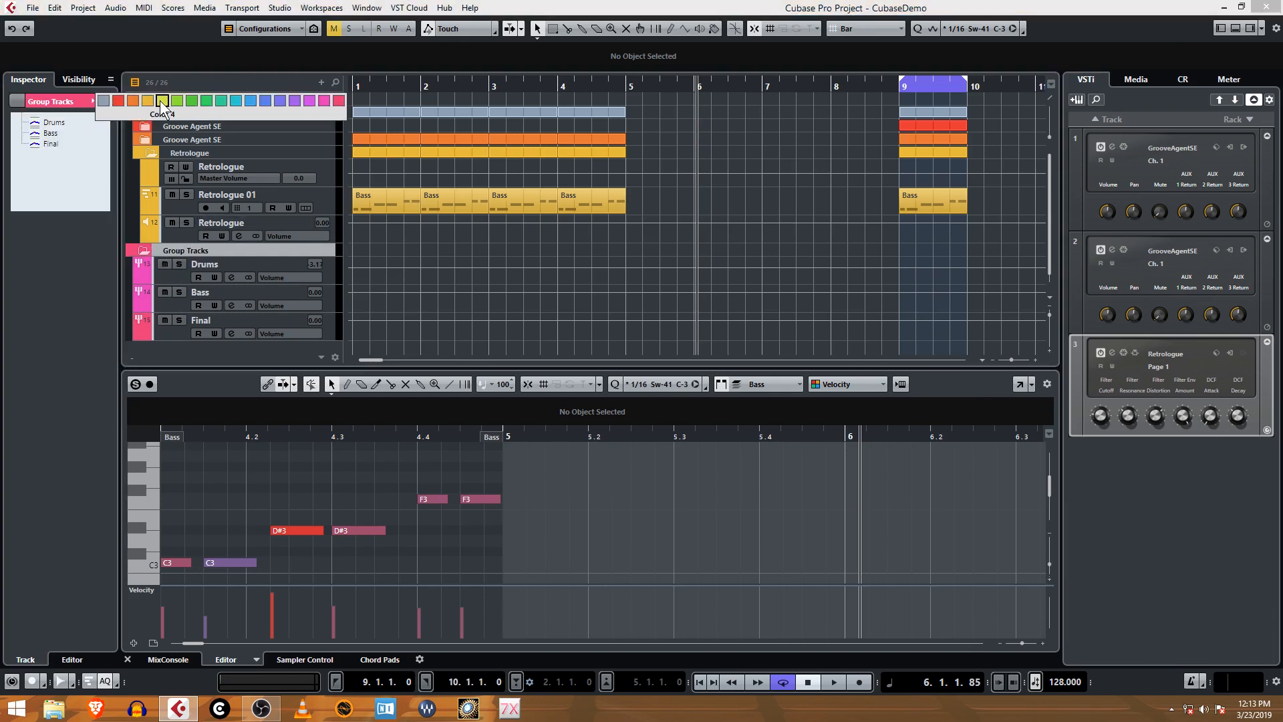
{"action": "left_click", "coordinate": [321, 102]}
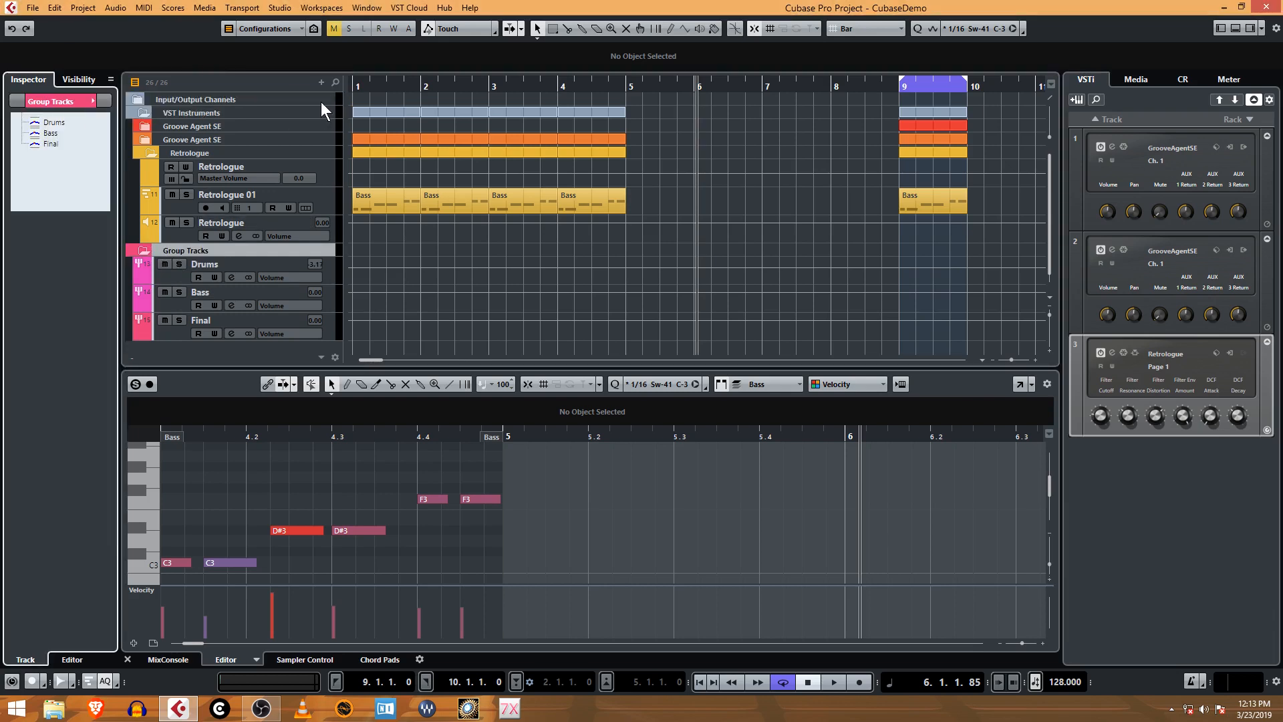
Step: Route the outputs of the Drums and Bass groups to the Final group, and select the Final group track
{"action": "left_click", "coordinate": [170, 279]}
{"action": "left_click", "coordinate": [63, 192]}
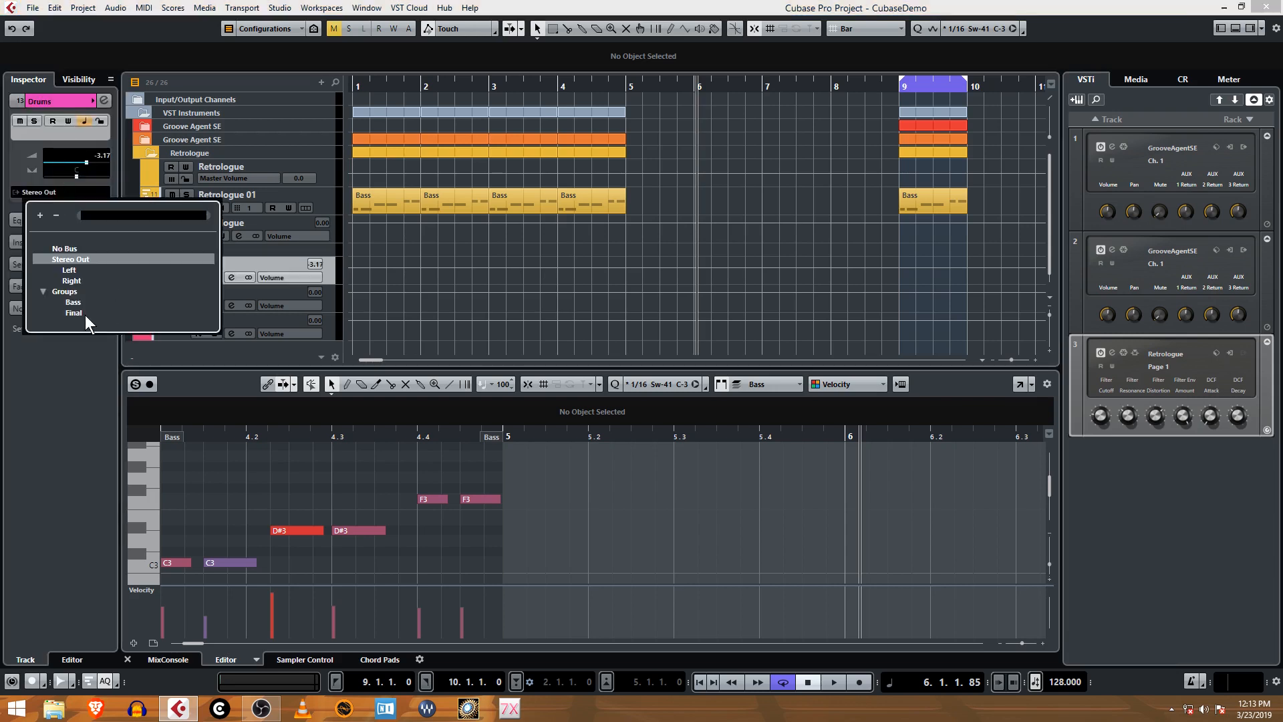
{"action": "left_click", "coordinate": [85, 315]}
{"action": "left_click", "coordinate": [179, 301]}
{"action": "left_click", "coordinate": [86, 193]}
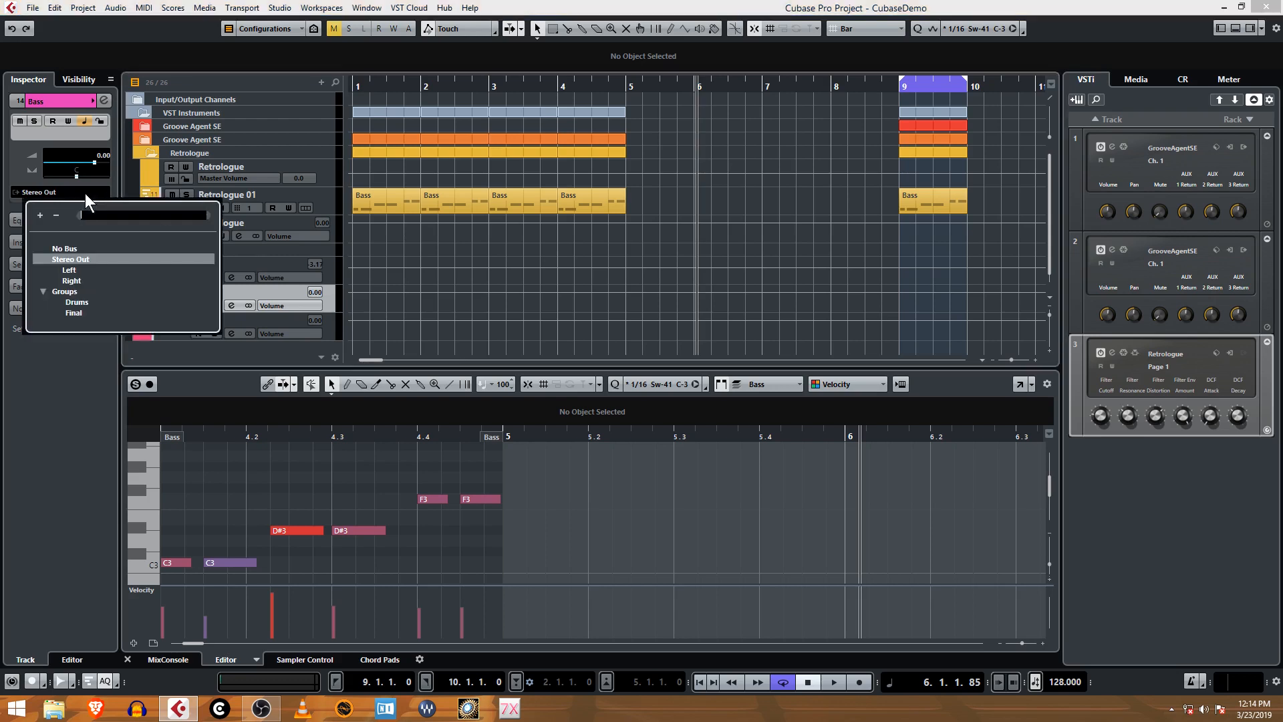
{"action": "left_click", "coordinate": [107, 315]}
{"action": "left_click", "coordinate": [162, 334]}
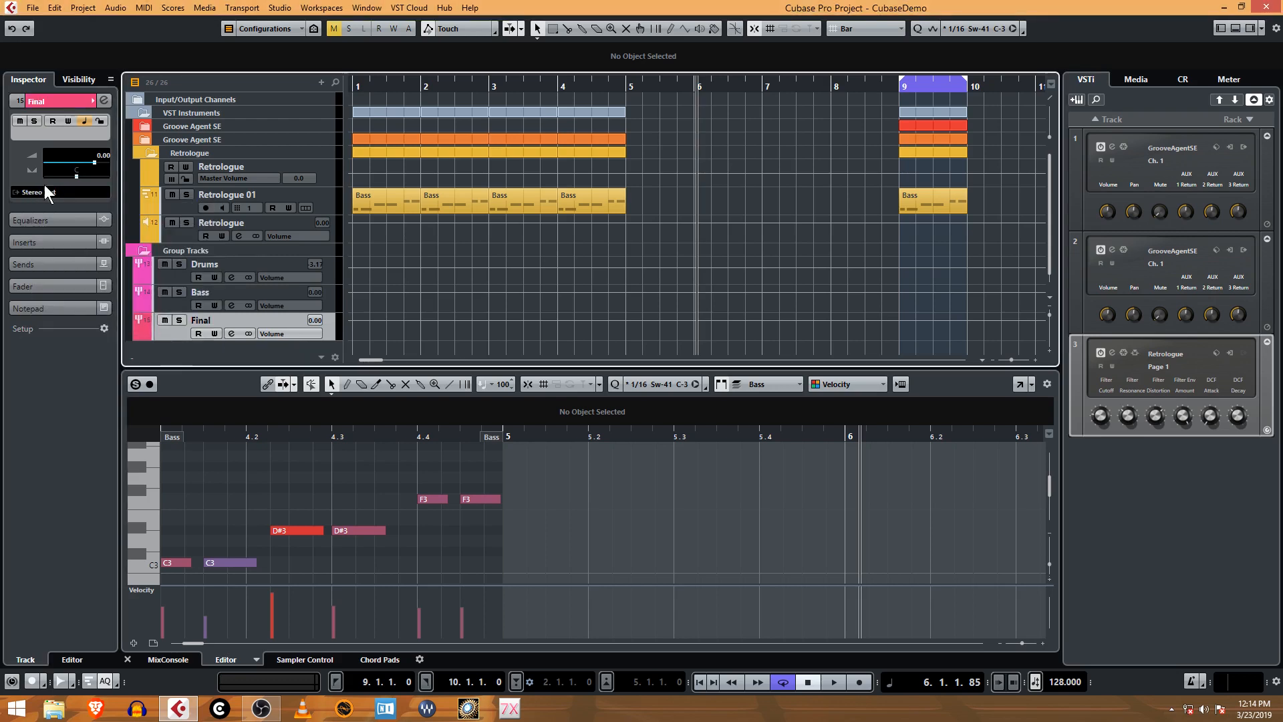
{"action": "left_click", "coordinate": [231, 334]}
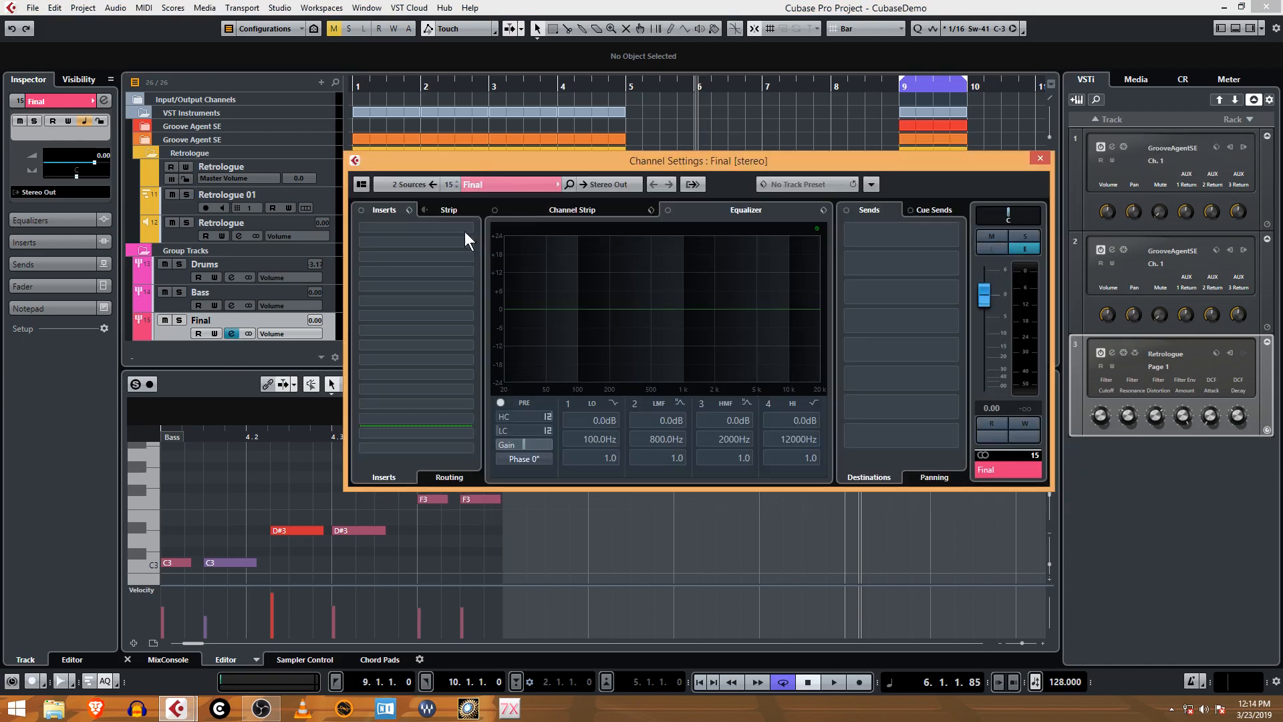
{"action": "left_click", "coordinate": [1034, 158]}
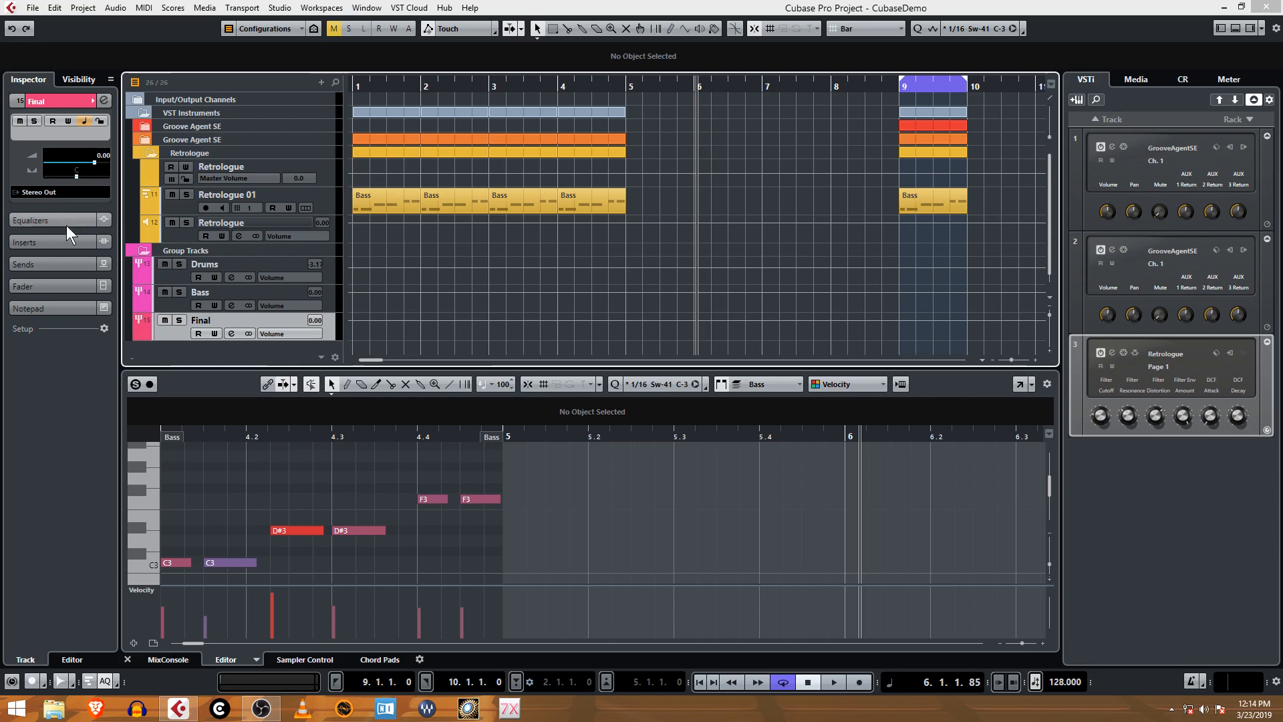
{"action": "left_click", "coordinate": [82, 242]}
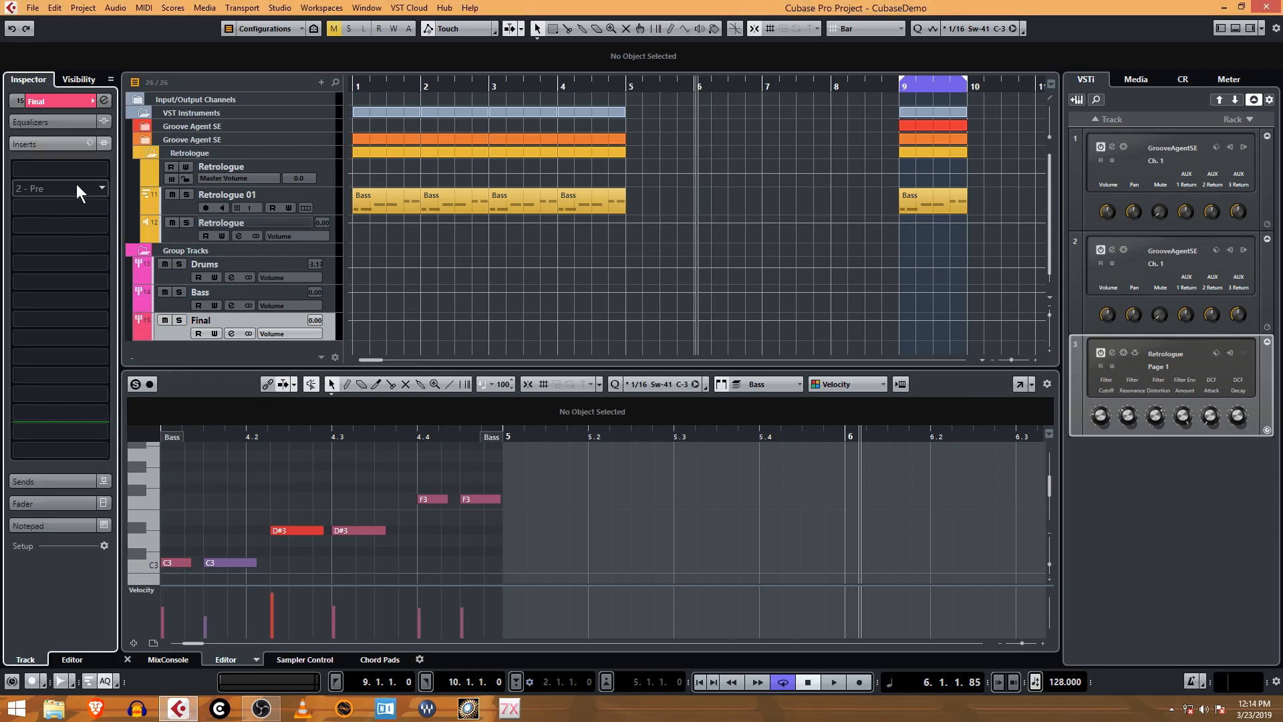
{"action": "left_click", "coordinate": [103, 171]}
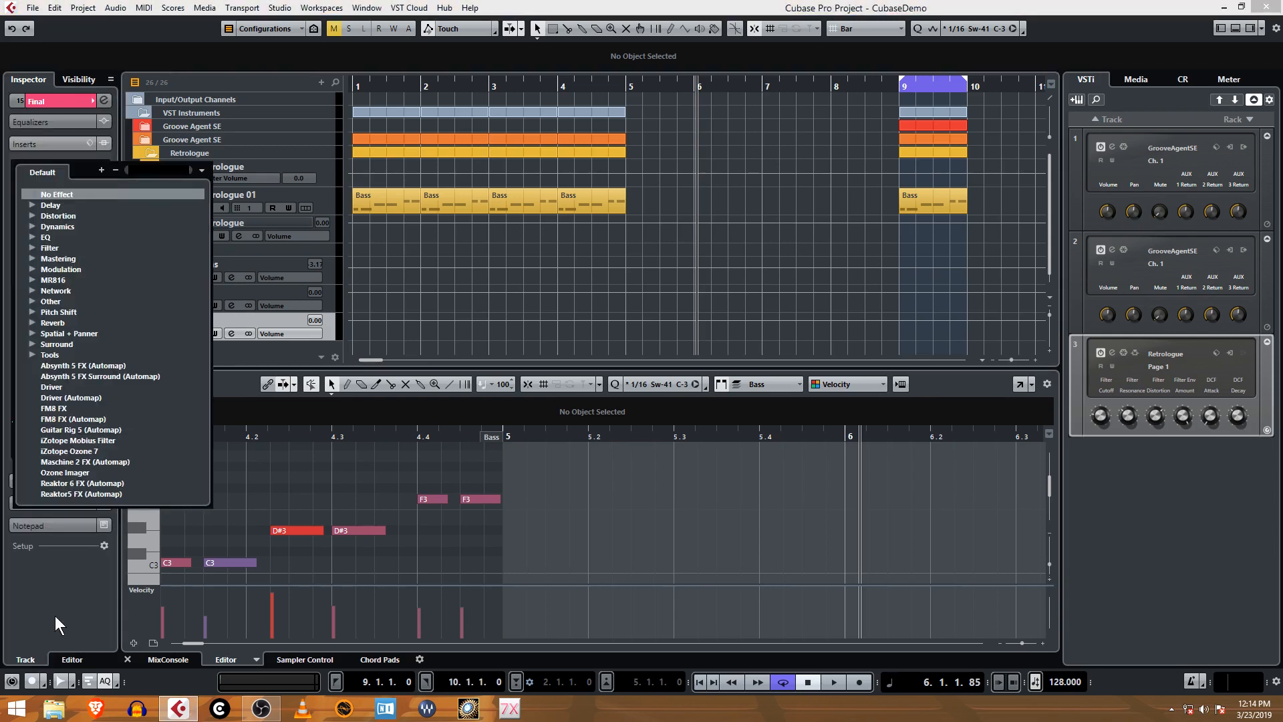
{"action": "left_click", "coordinate": [264, 511]}
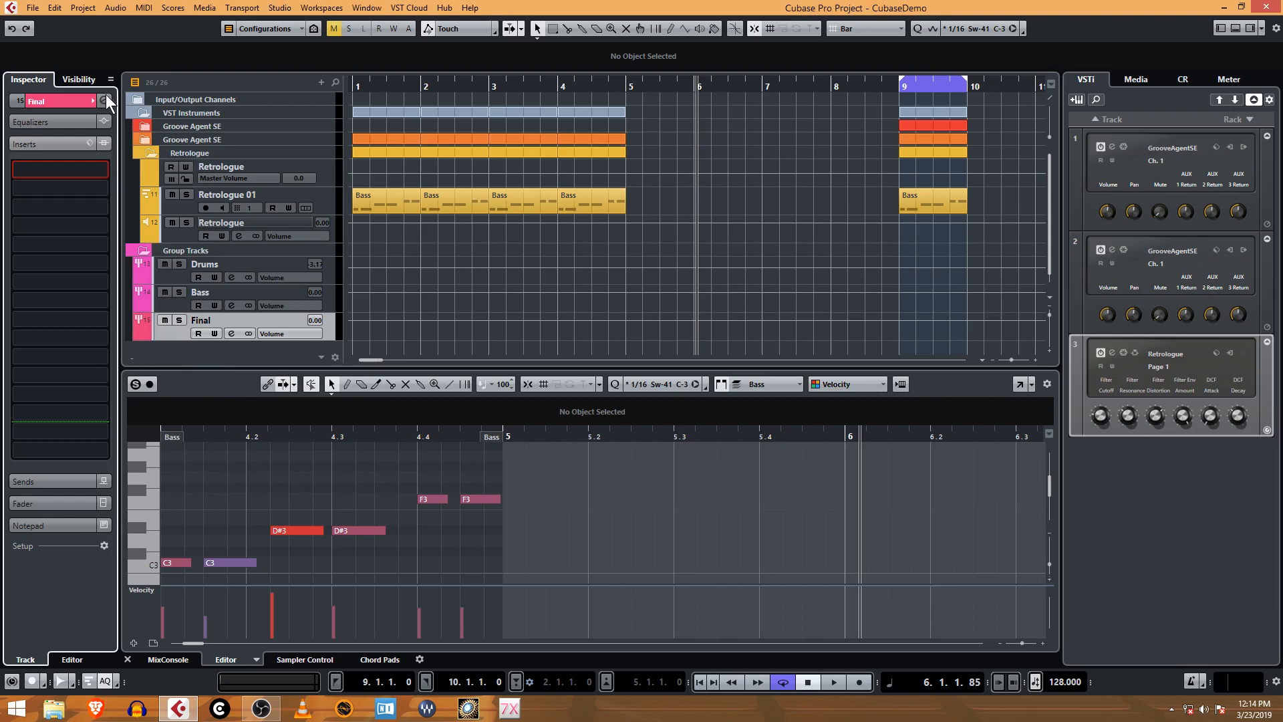
{"action": "left_click", "coordinate": [90, 100]}
{"action": "left_click", "coordinate": [79, 103]}
{"action": "left_click", "coordinate": [78, 103]}
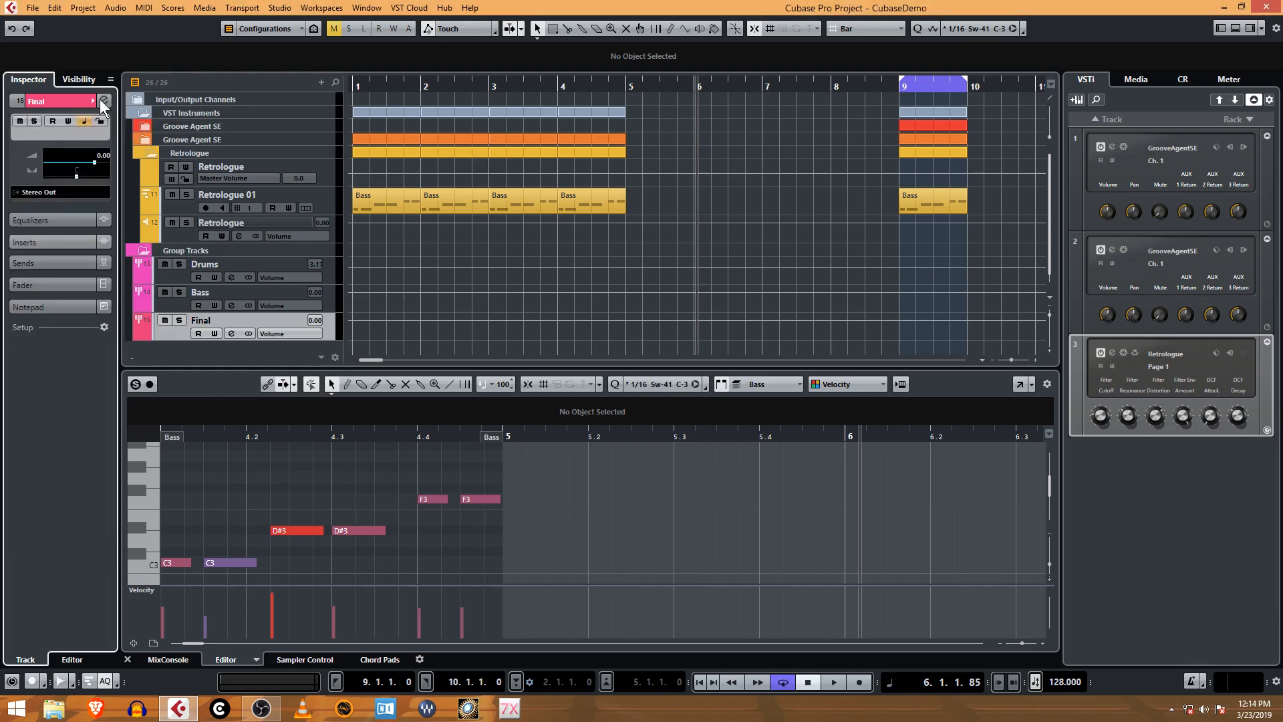
Step: Insert the VSTDynamics effect from the Dynamics category in the Final group's first insert slot
{"action": "left_click", "coordinate": [104, 100]}
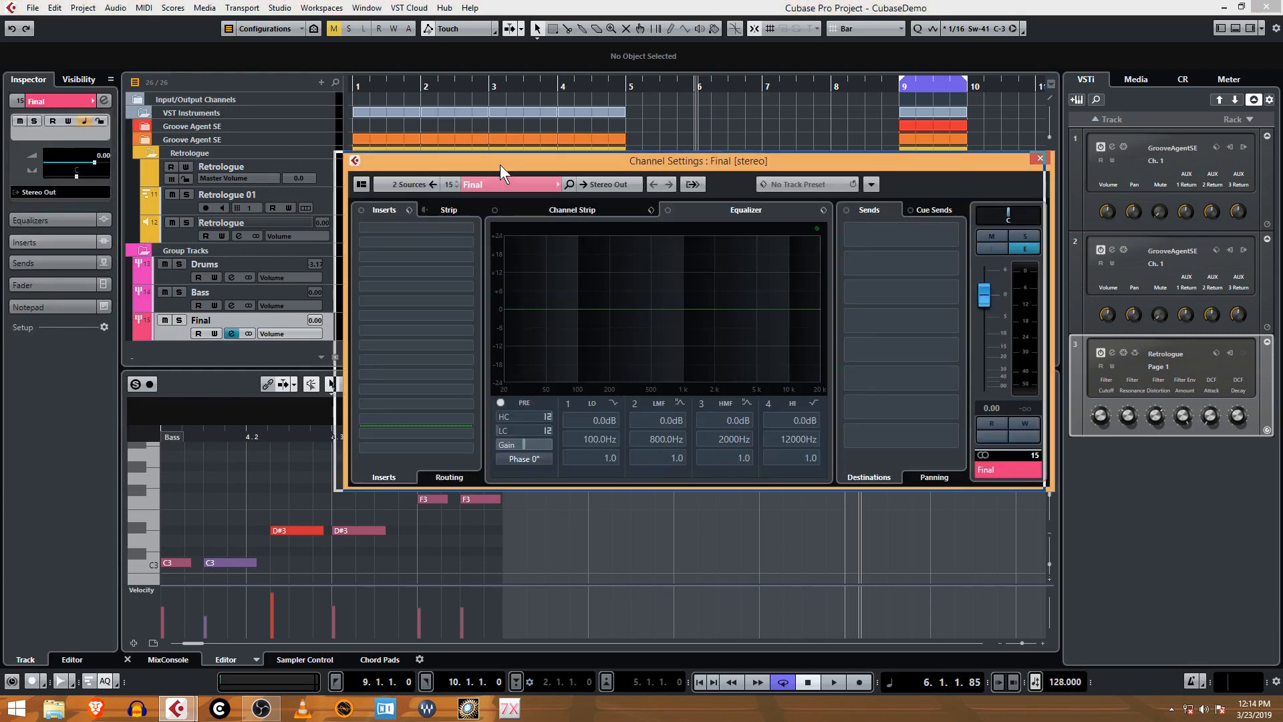
{"action": "left_click_drag", "start_coordinate": [500, 164], "coordinate": [332, 139]}
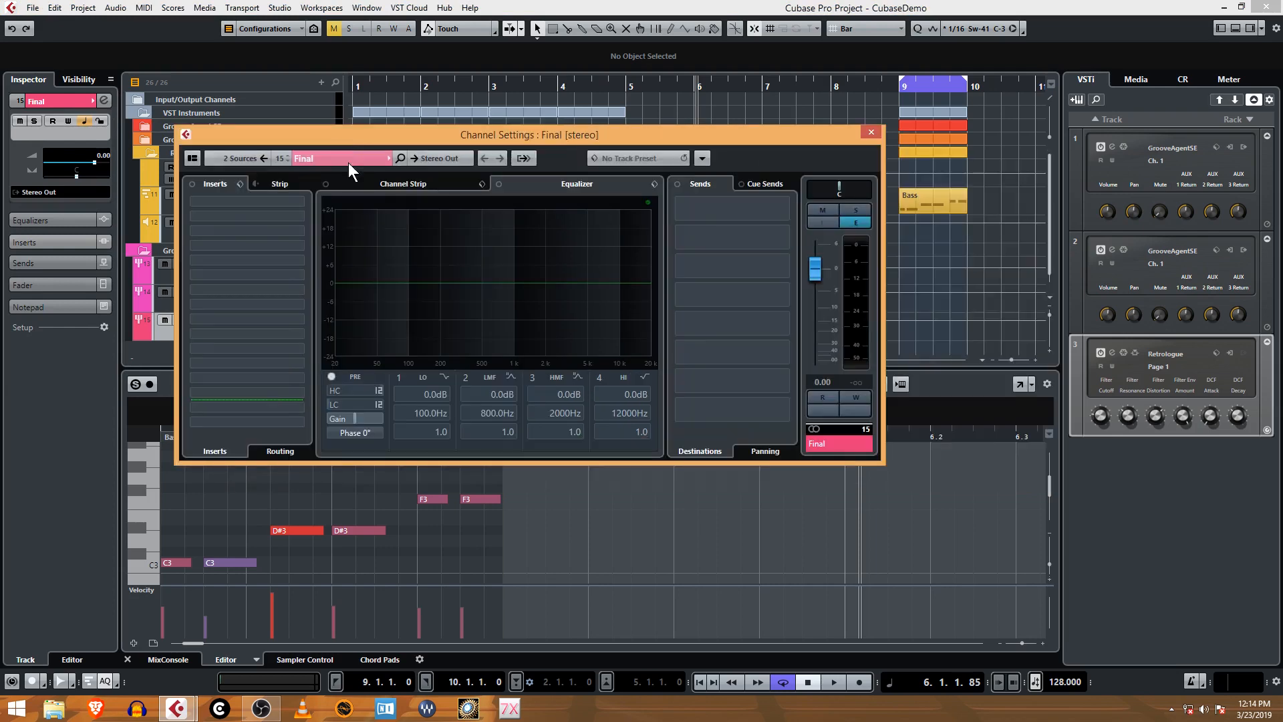
{"action": "left_click", "coordinate": [300, 199]}
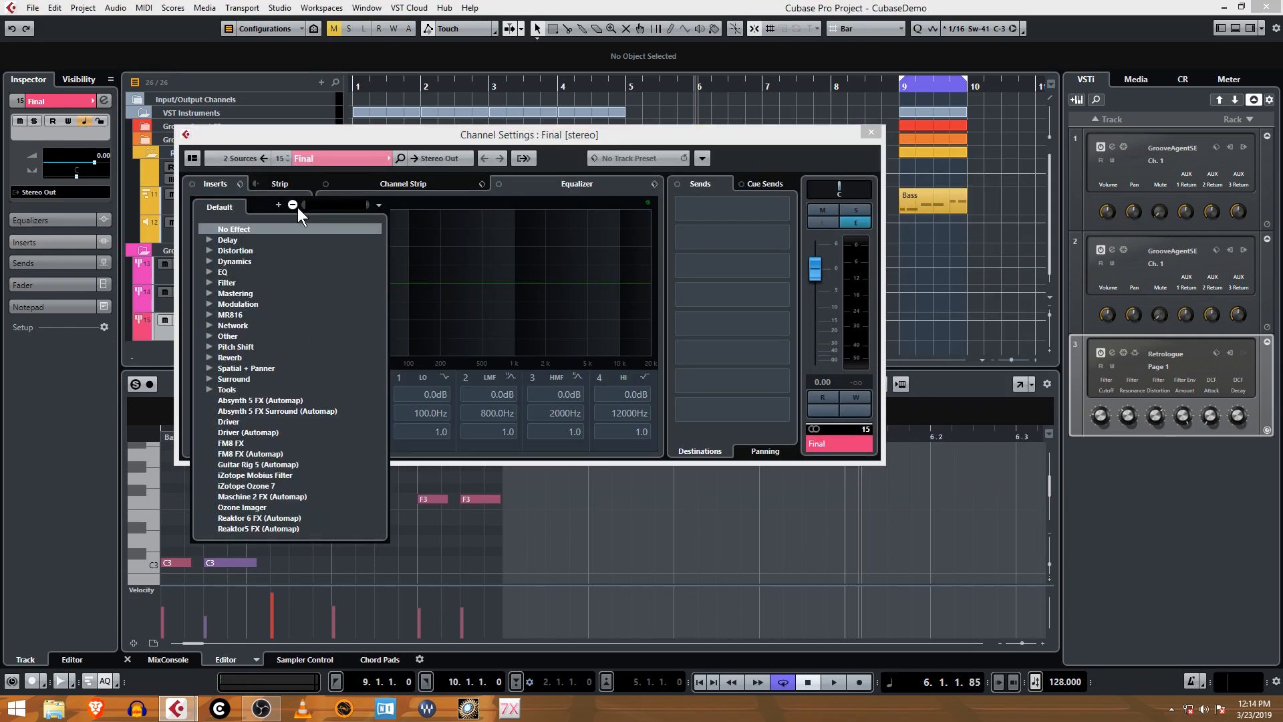
{"action": "left_click", "coordinate": [210, 261]}
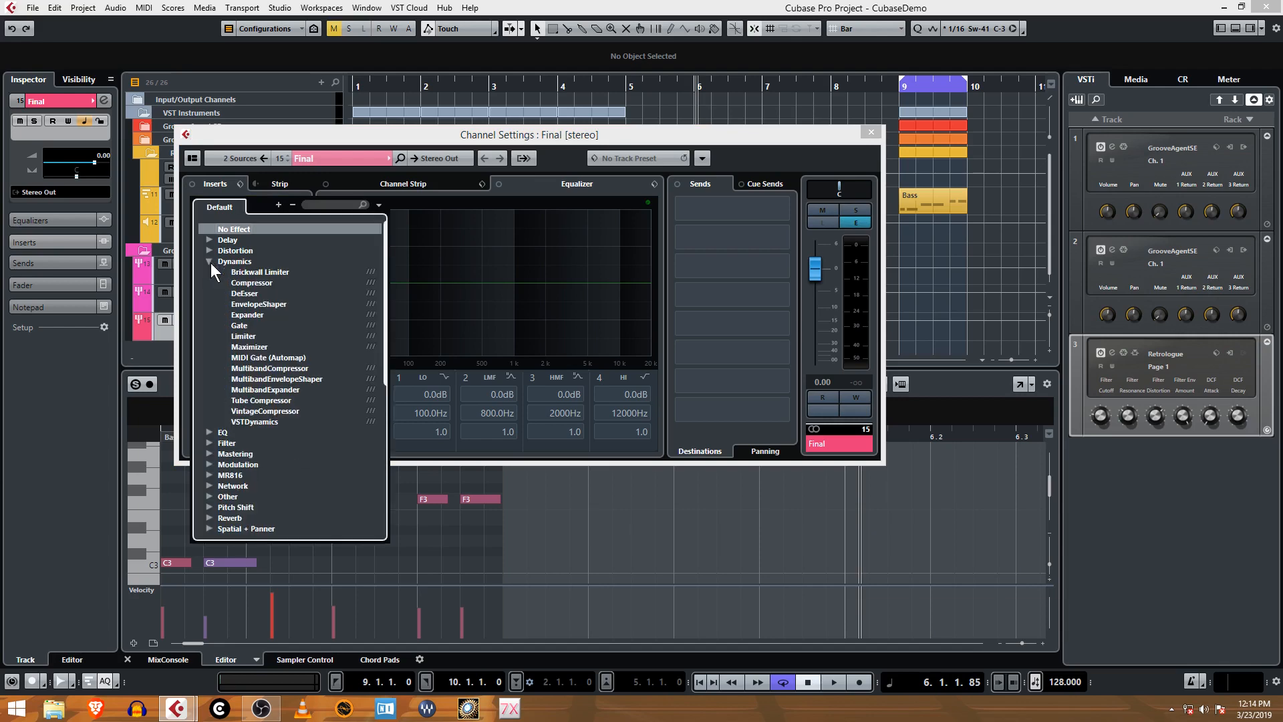
{"action": "left_click", "coordinate": [264, 422]}
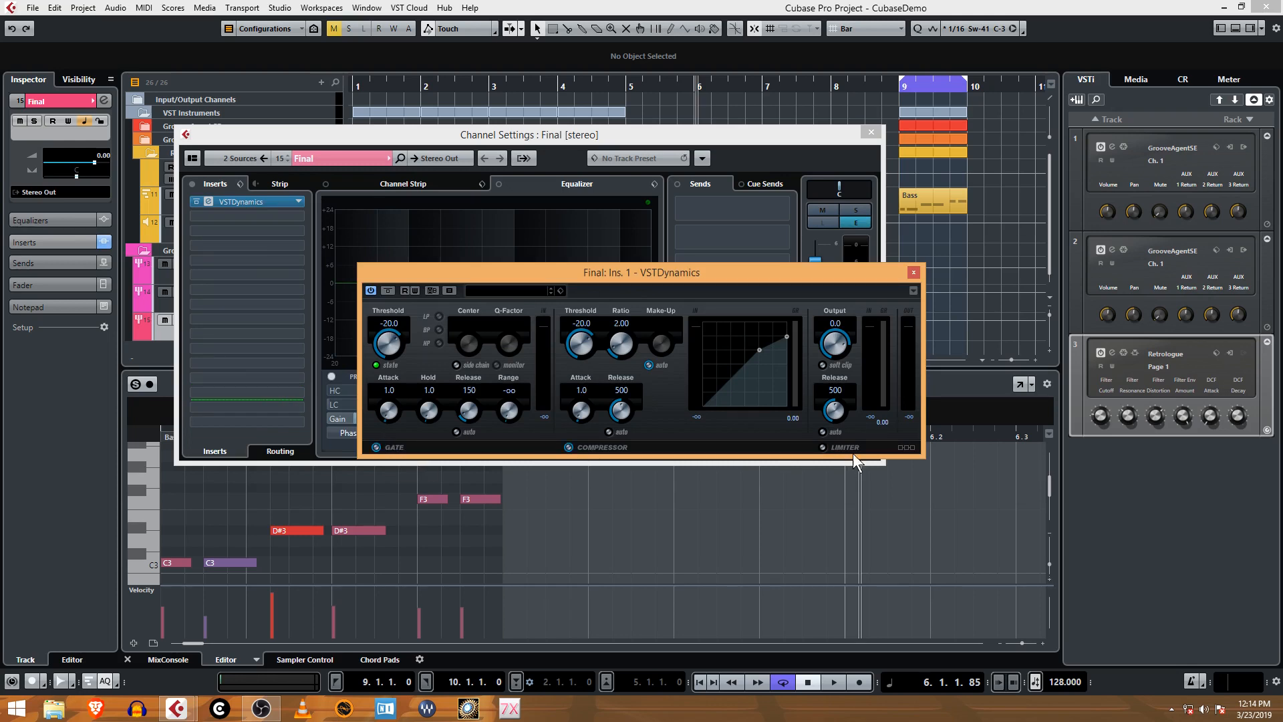
{"action": "left_click", "coordinate": [913, 272]}
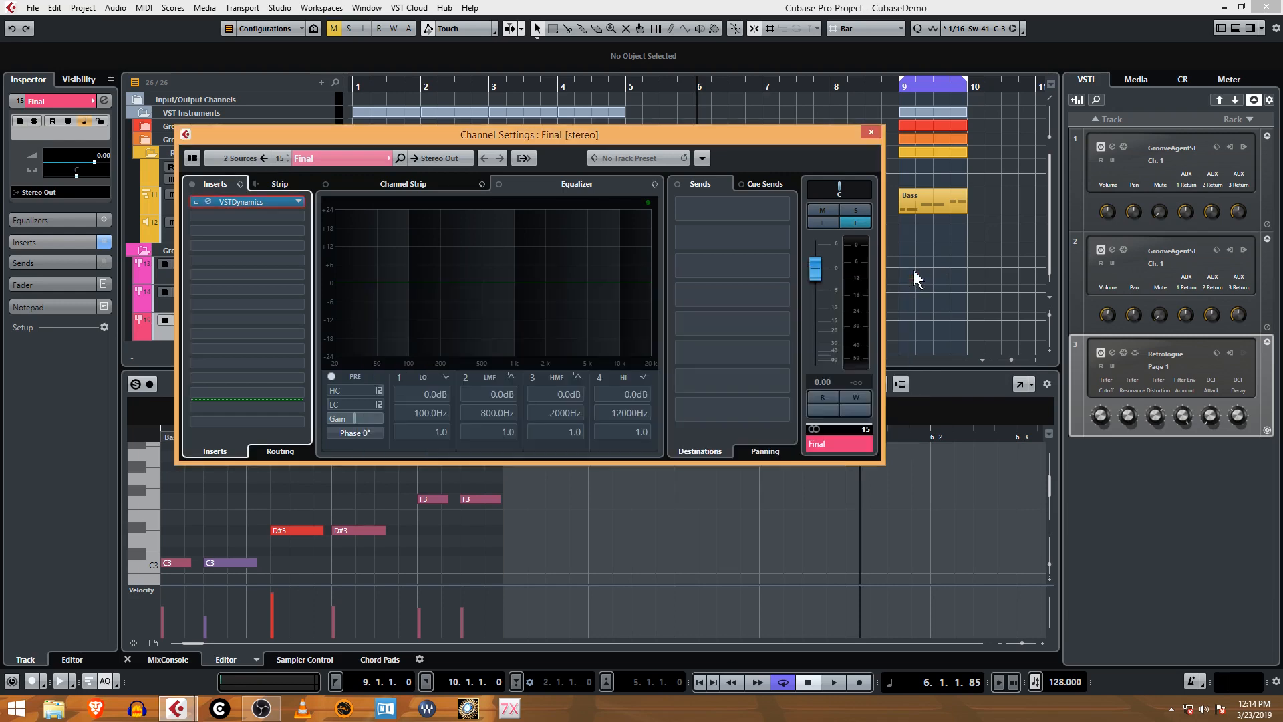
Step: Load the Pumping Drums preset into VSTDynamics on the Final group, review its settings, and close the channel settings
{"action": "left_click", "coordinate": [210, 202]}
{"action": "left_click", "coordinate": [529, 291]}
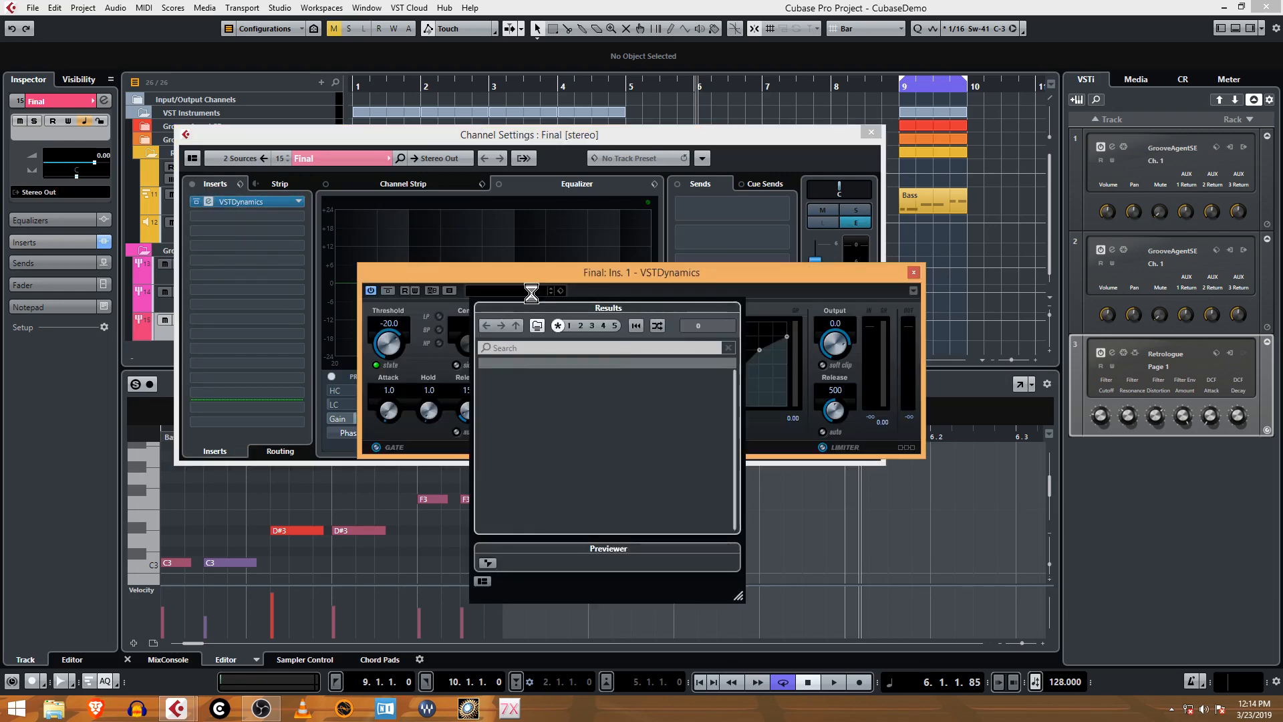
{"action": "scroll", "coordinate": [576, 428], "scroll_direction": "down", "scroll_amount": 9}
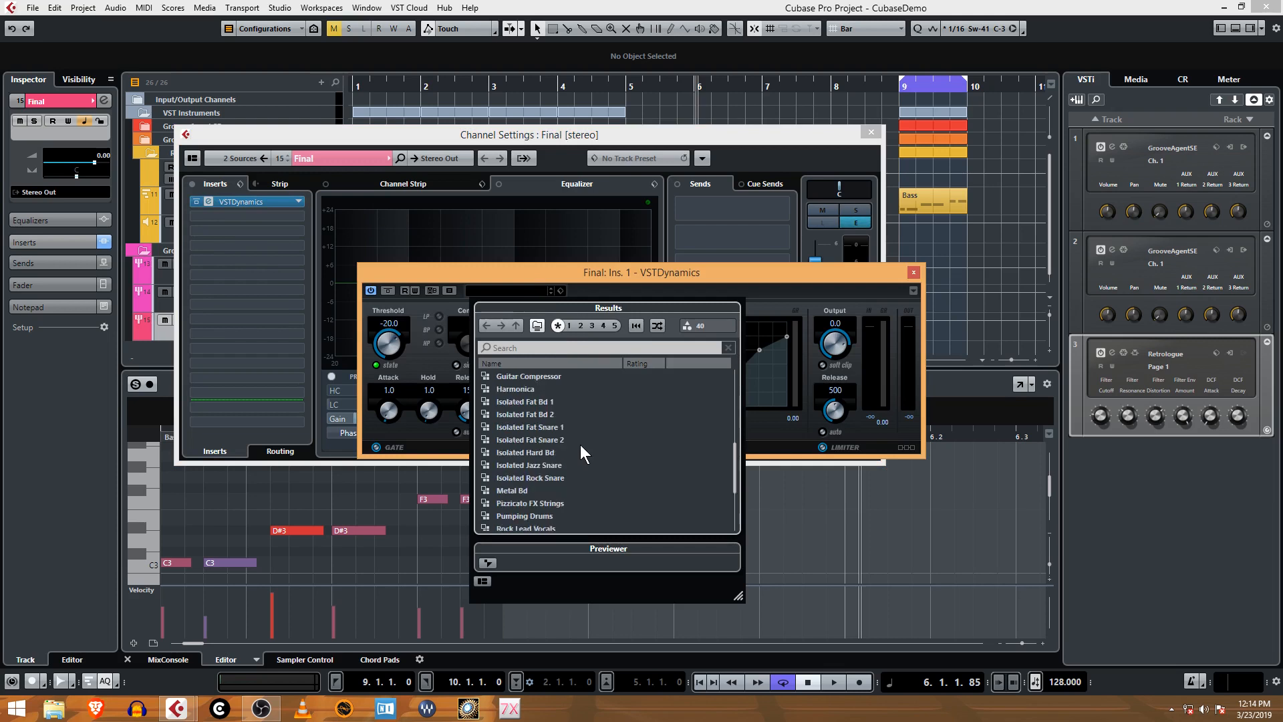
{"action": "scroll", "coordinate": [667, 439], "scroll_direction": "up", "scroll_amount": 5}
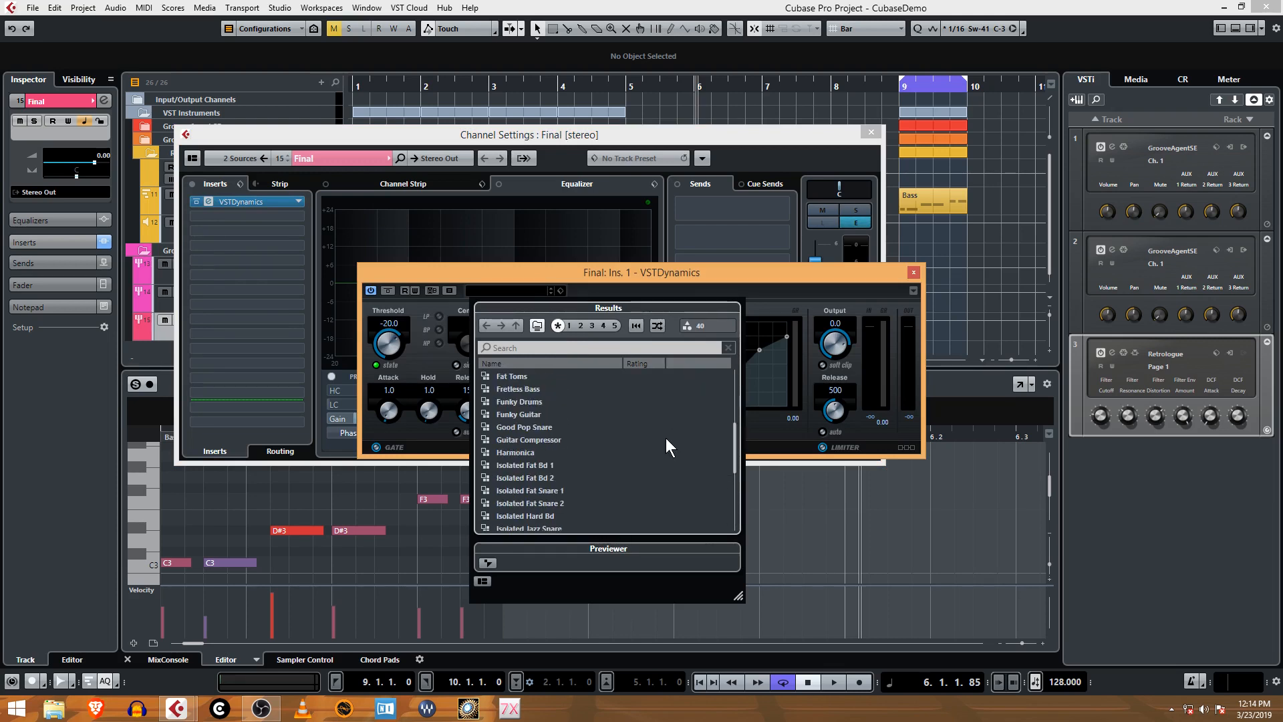
{"action": "scroll", "coordinate": [666, 438], "scroll_direction": "down", "scroll_amount": 2}
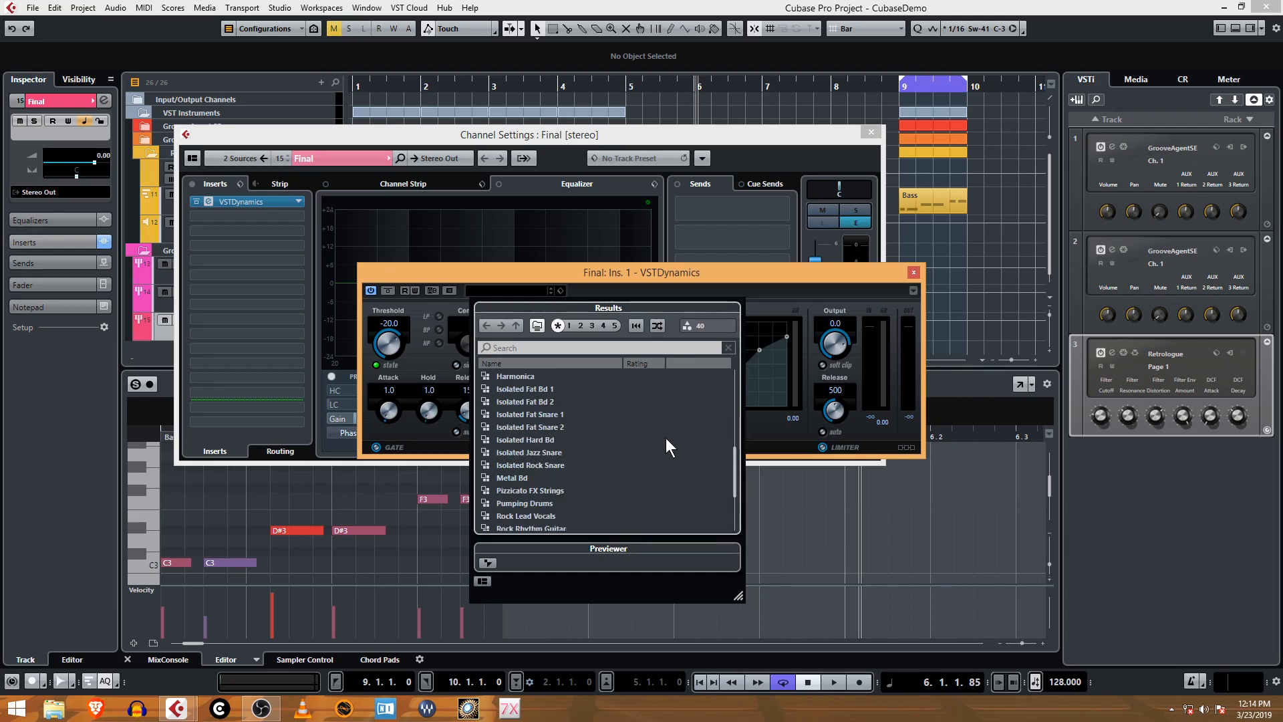
{"action": "left_click", "coordinate": [548, 503]}
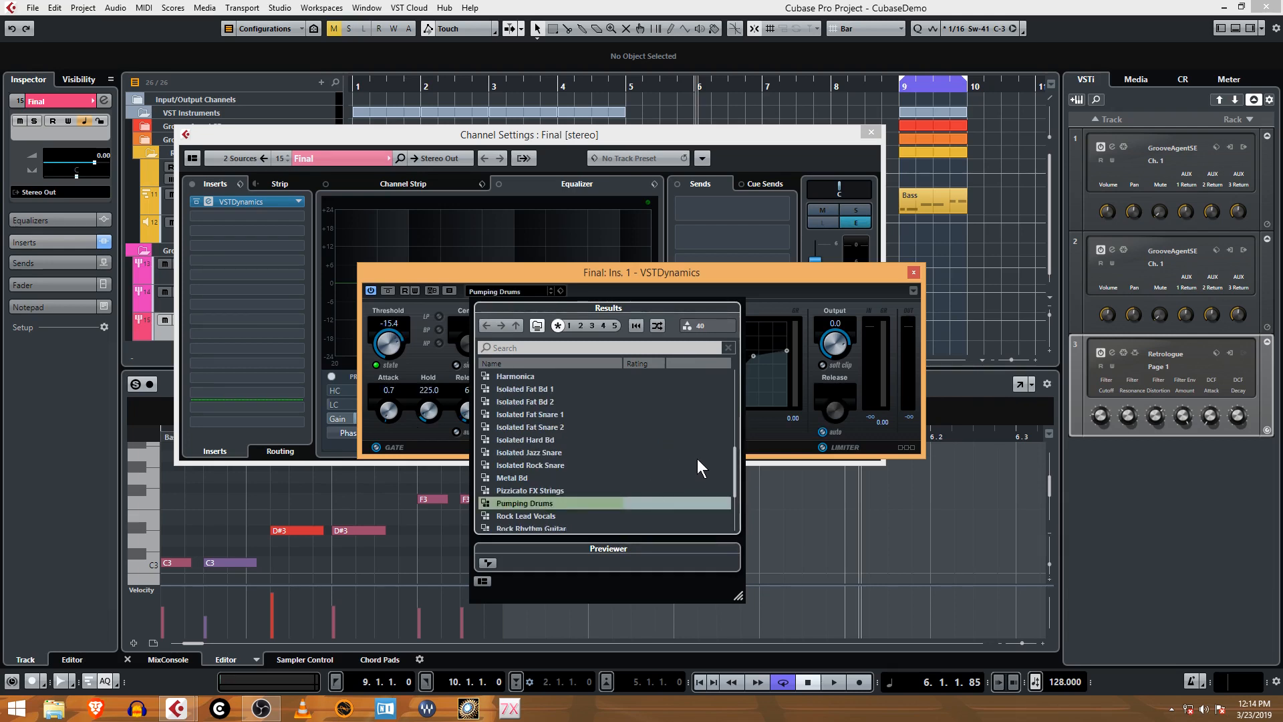
{"action": "left_click", "coordinate": [791, 277]}
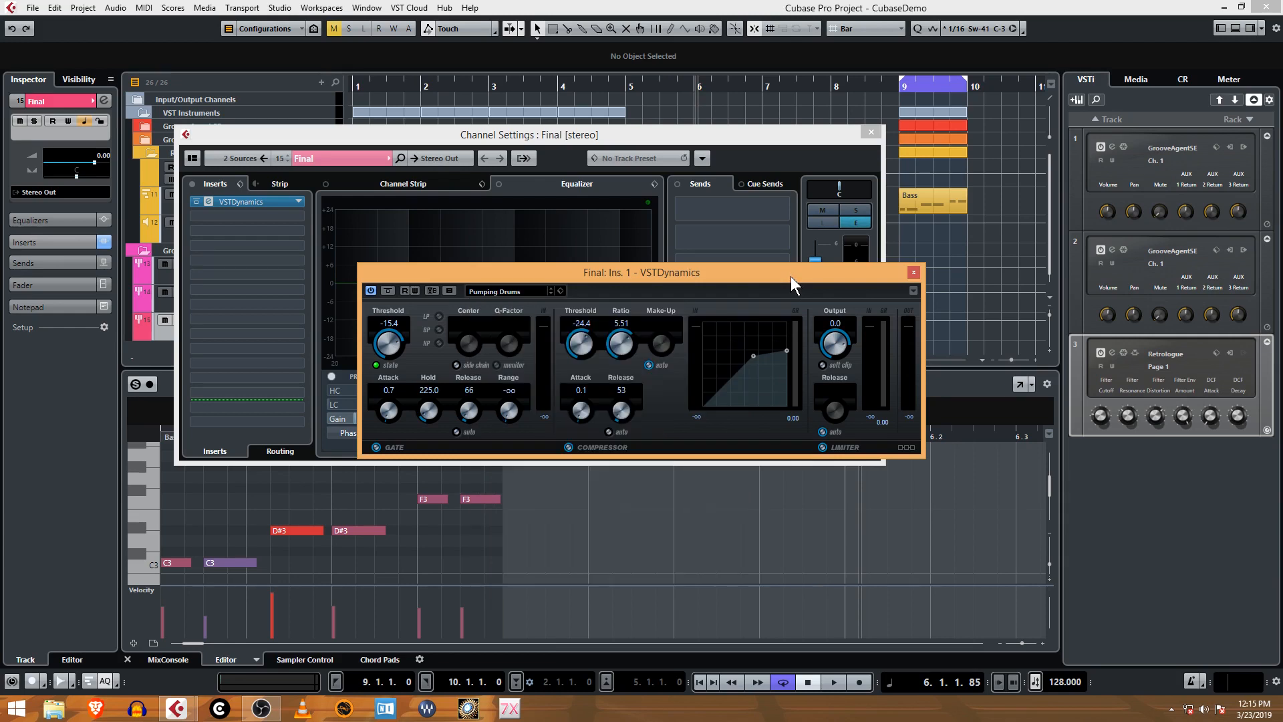
{"action": "left_click", "coordinate": [915, 271]}
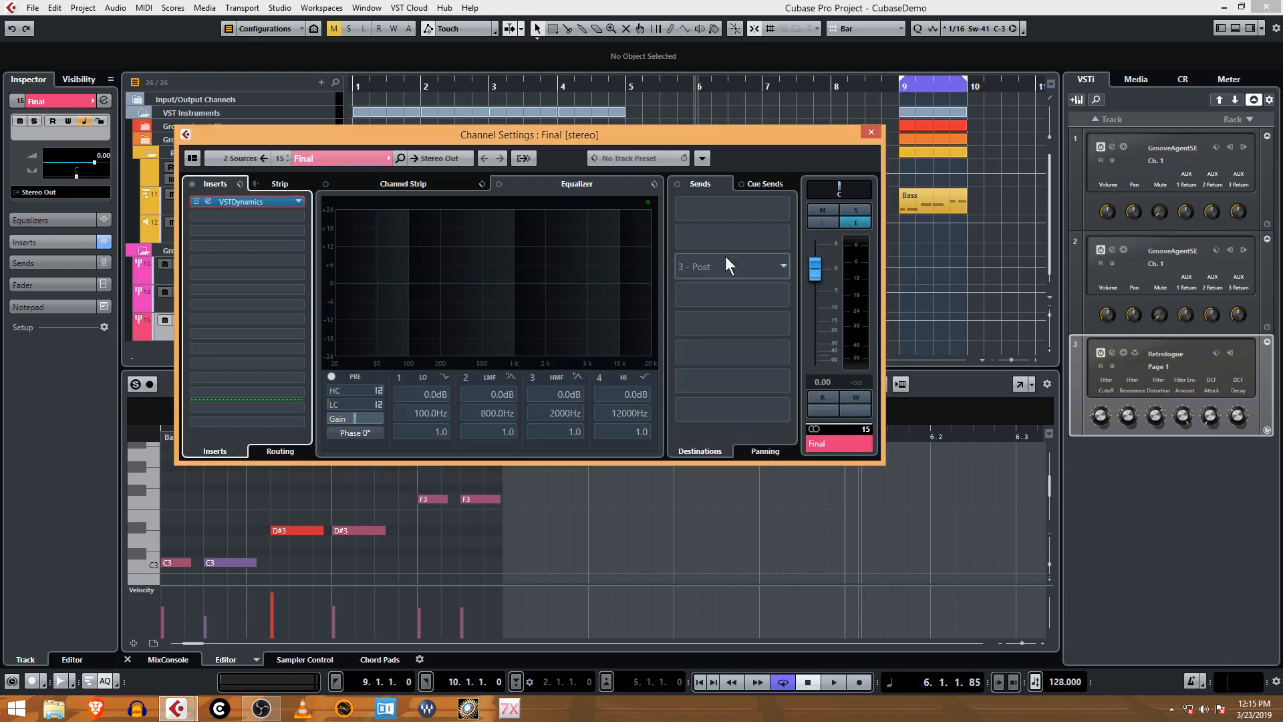
{"action": "left_click", "coordinate": [299, 202]}
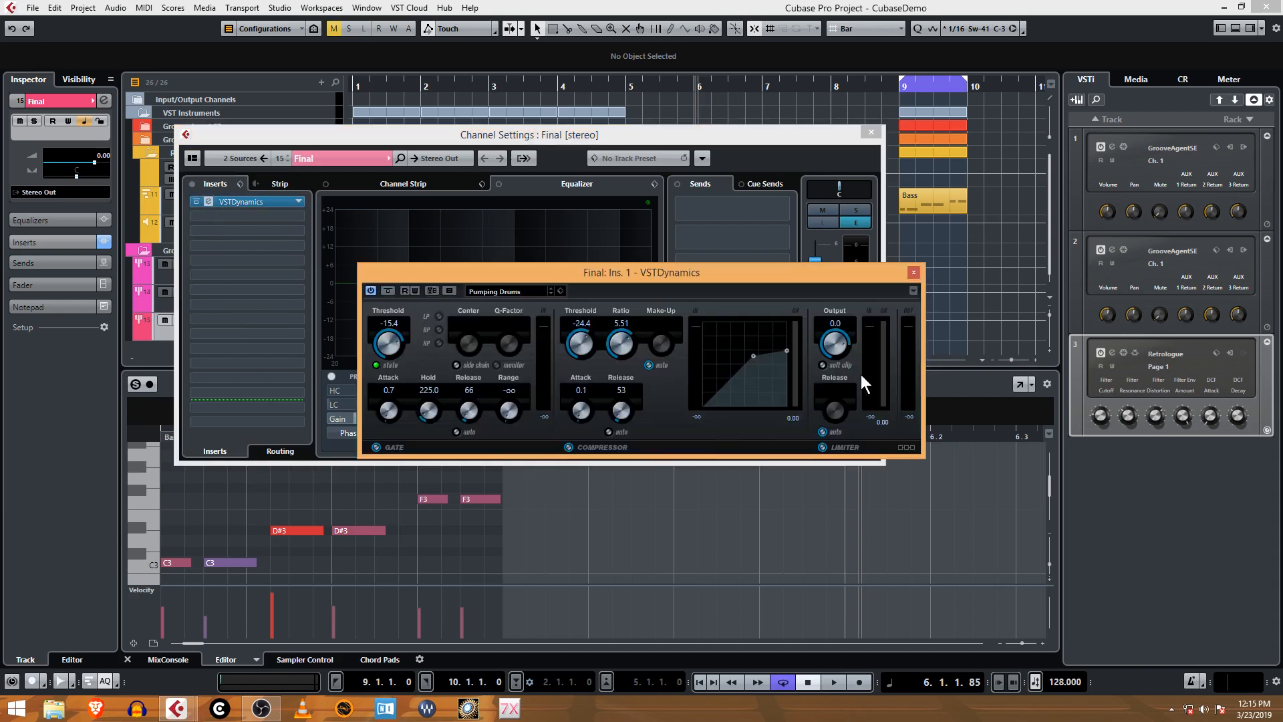
{"action": "left_click", "coordinate": [913, 273]}
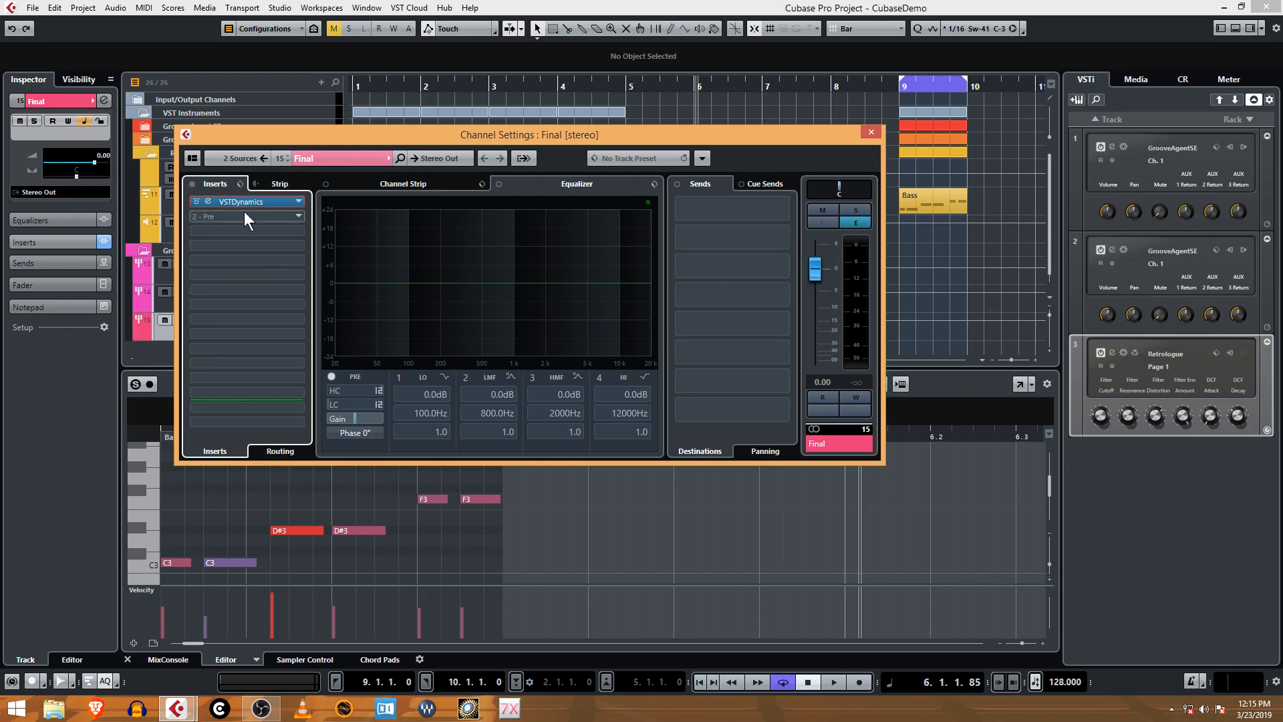
{"action": "left_click", "coordinate": [873, 132]}
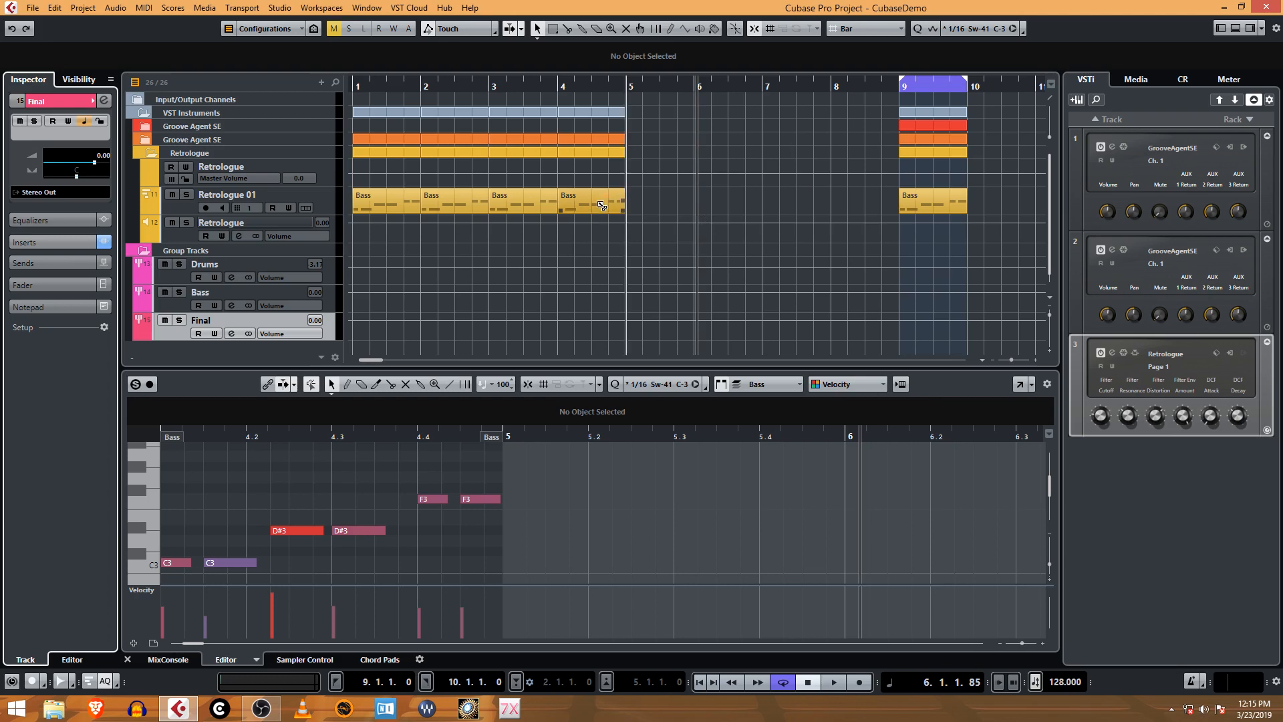
Step: Fill bars 5 to 8 of the arrangement with repeats of the Bass part and both Groove Agent SE drum parts
{"action": "left_click_drag", "start_coordinate": [600, 199], "coordinate": [850, 201]}
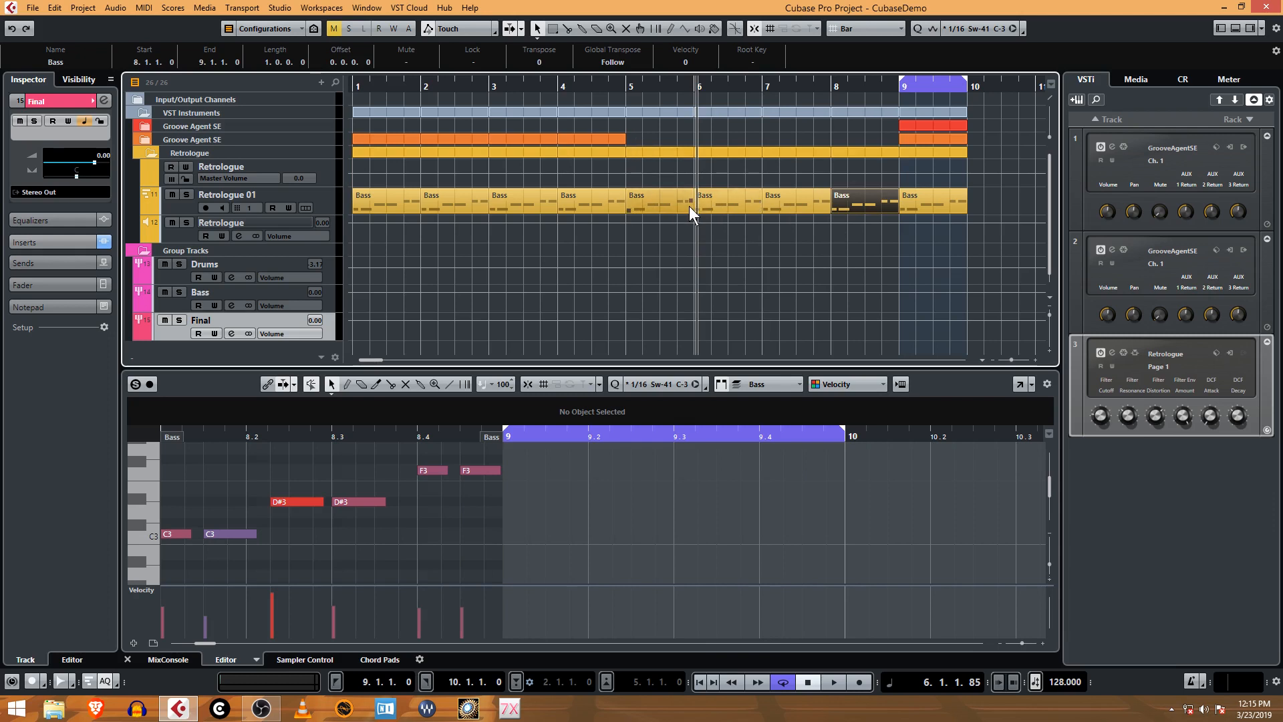
{"action": "left_click_drag", "start_coordinate": [925, 126], "coordinate": [845, 124]}
{"action": "left_click_drag", "start_coordinate": [612, 135], "coordinate": [668, 137]}
{"action": "left_click_drag", "start_coordinate": [672, 139], "coordinate": [837, 138]}
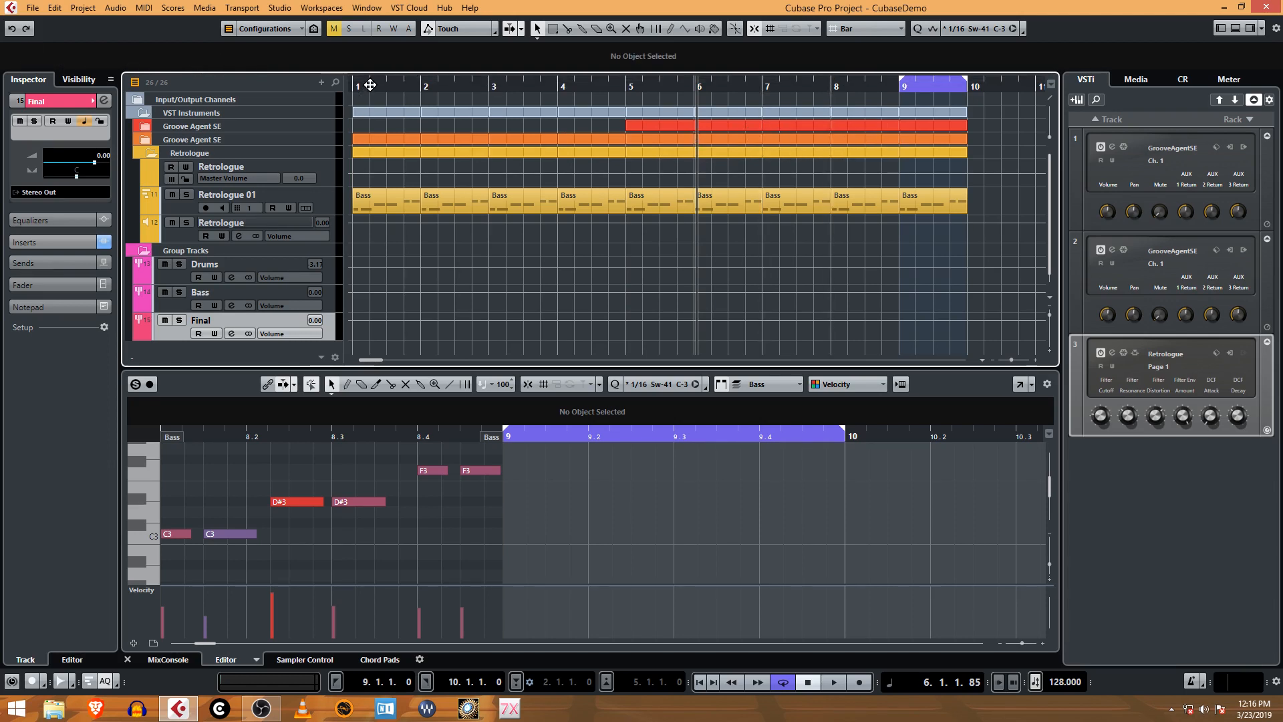
Step: Play the extended arrangement from bar 1 to hear the drums and bass through the Final group, and stop playback
{"action": "left_click", "coordinate": [360, 85]}
{"action": "key", "text": "space"}
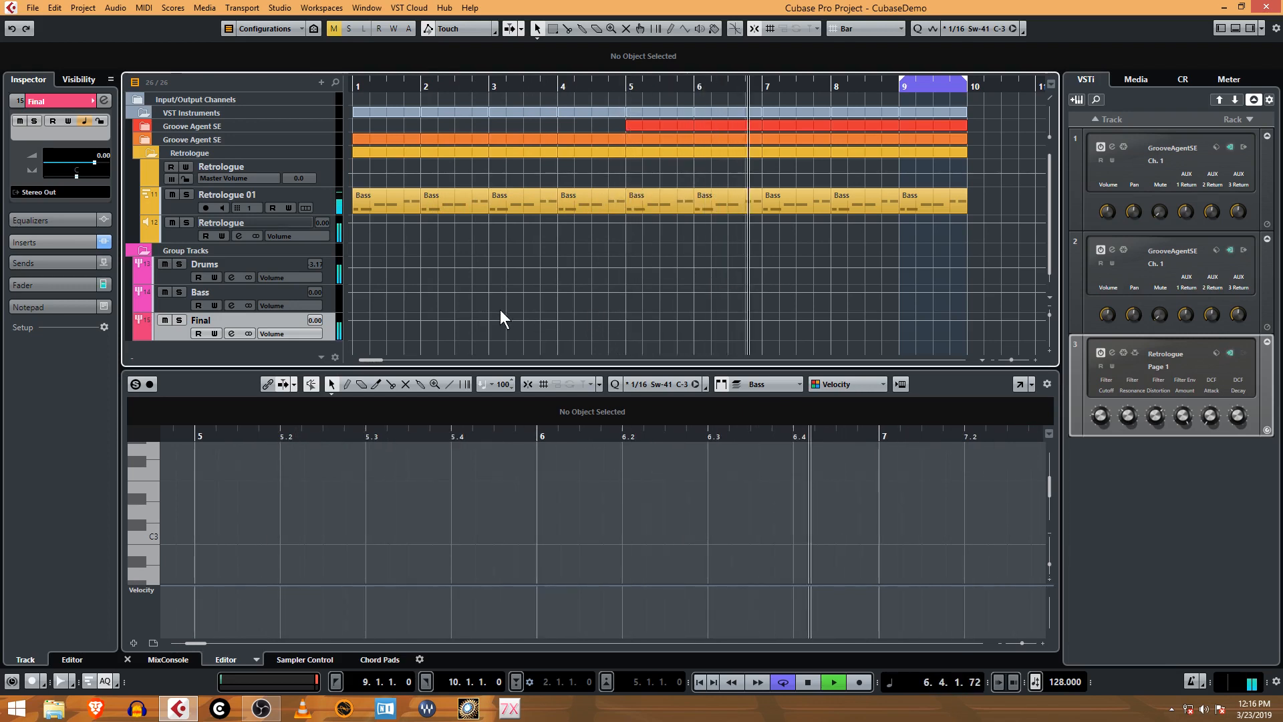
{"action": "key", "text": "space"}
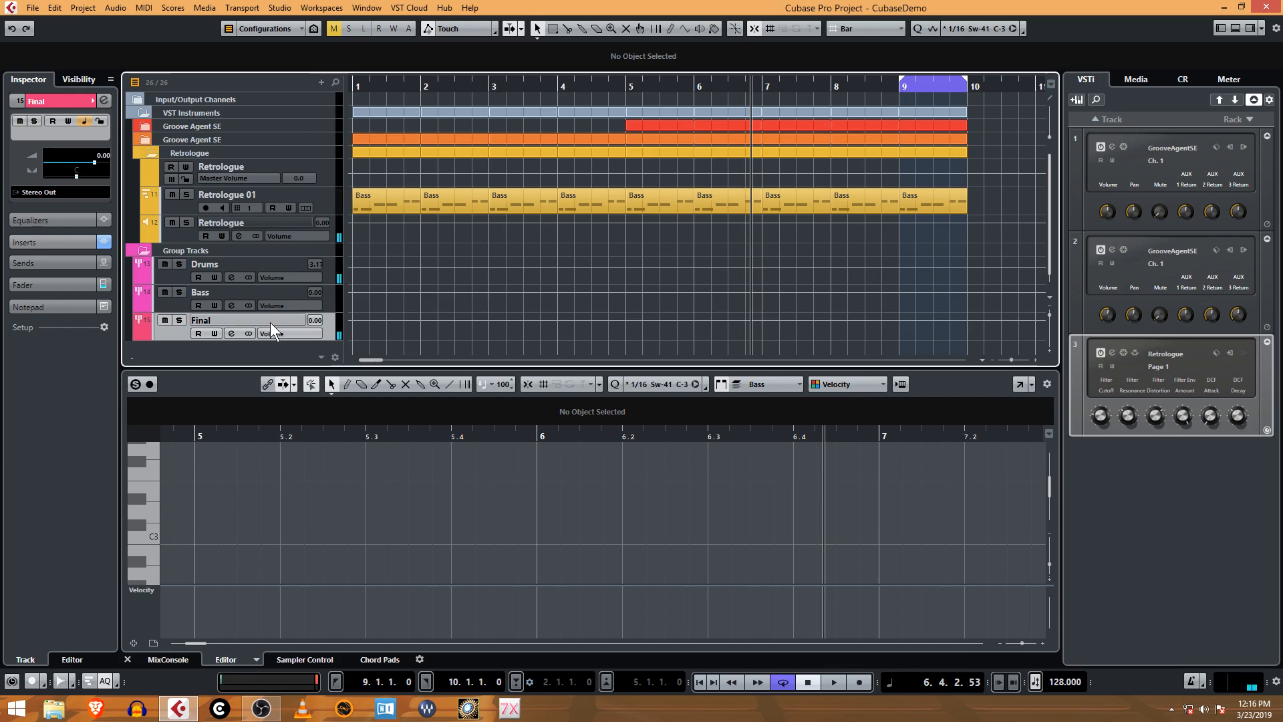
Step: Replace VSTDynamics in the Final group's first insert slot with Brickwall Limiter, setting its threshold to about -1.9 dB
{"action": "left_click", "coordinate": [231, 334]}
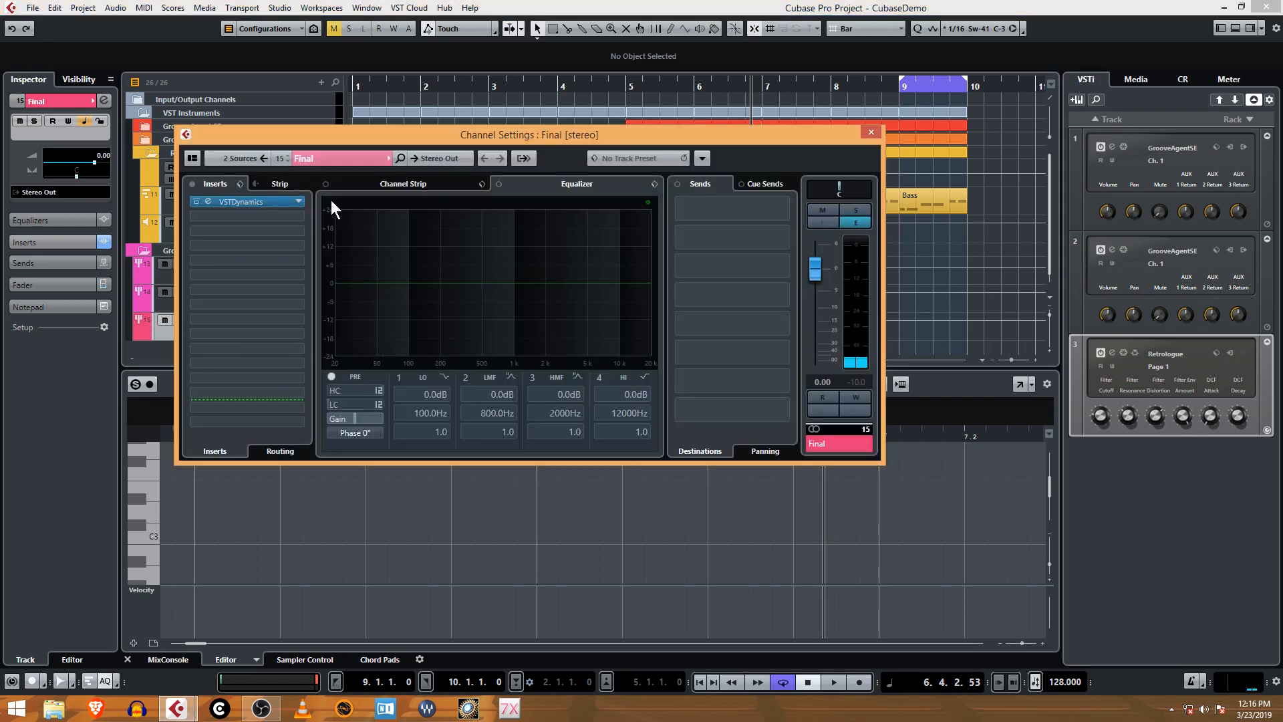
{"action": "left_click", "coordinate": [302, 202]}
{"action": "left_click", "coordinate": [245, 229]}
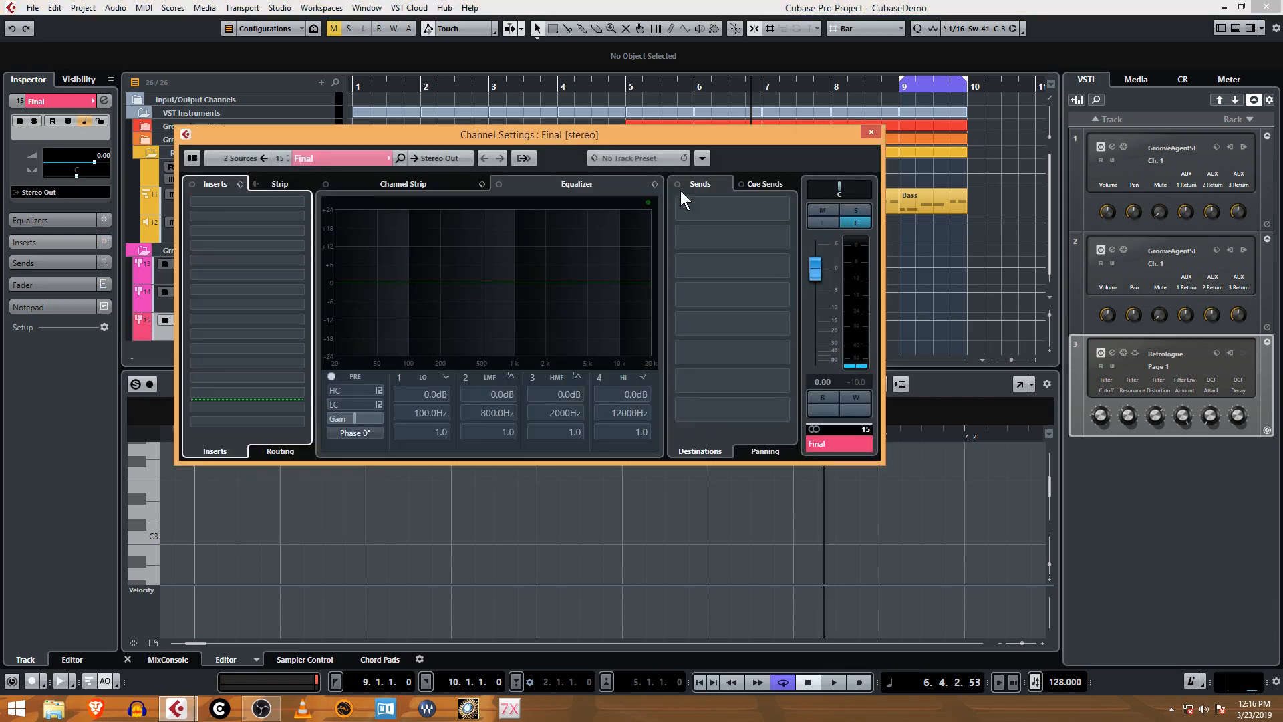
{"action": "left_click", "coordinate": [302, 202]}
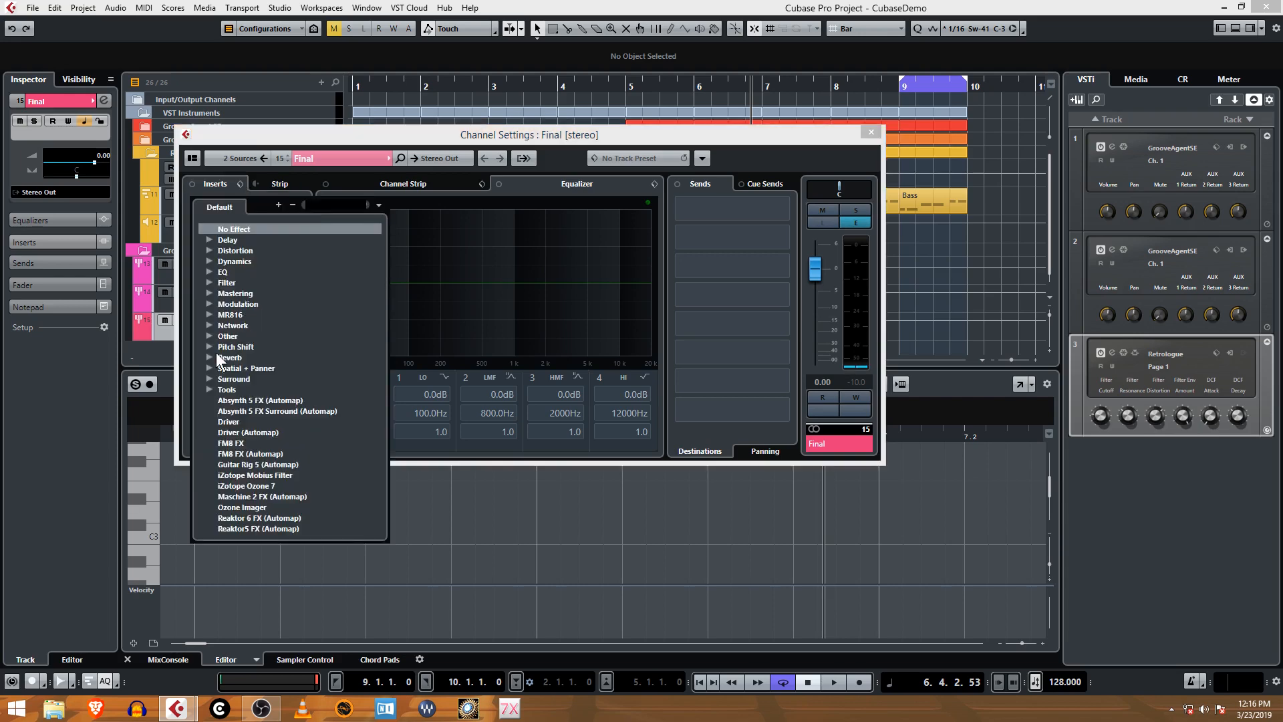
{"action": "left_click", "coordinate": [215, 261]}
{"action": "left_click", "coordinate": [262, 271]}
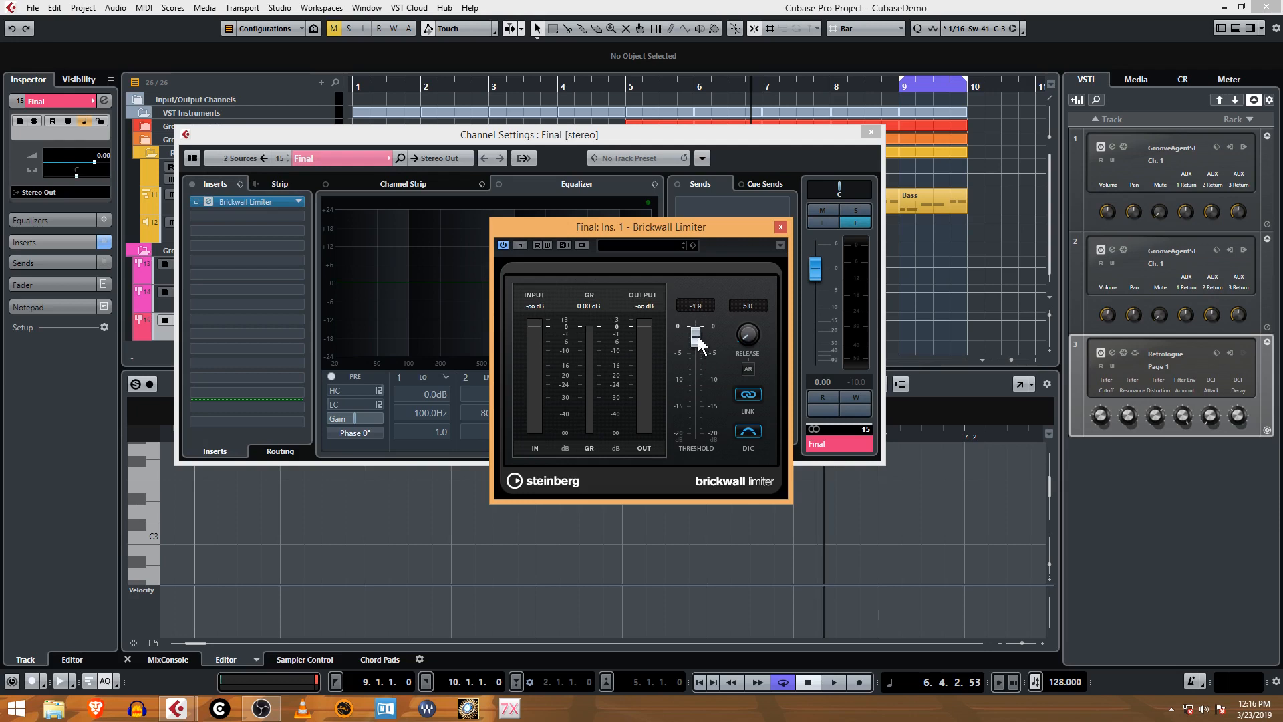
{"action": "left_click", "coordinate": [780, 227]}
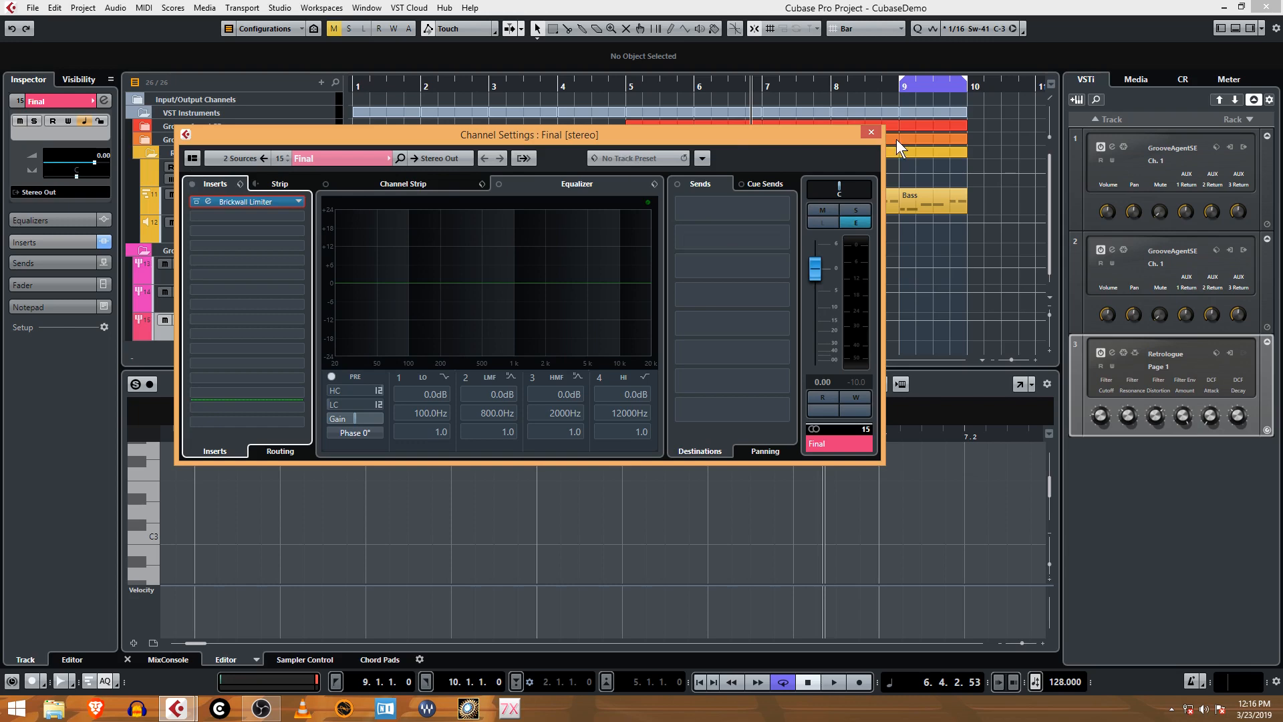
{"action": "left_click", "coordinate": [871, 131]}
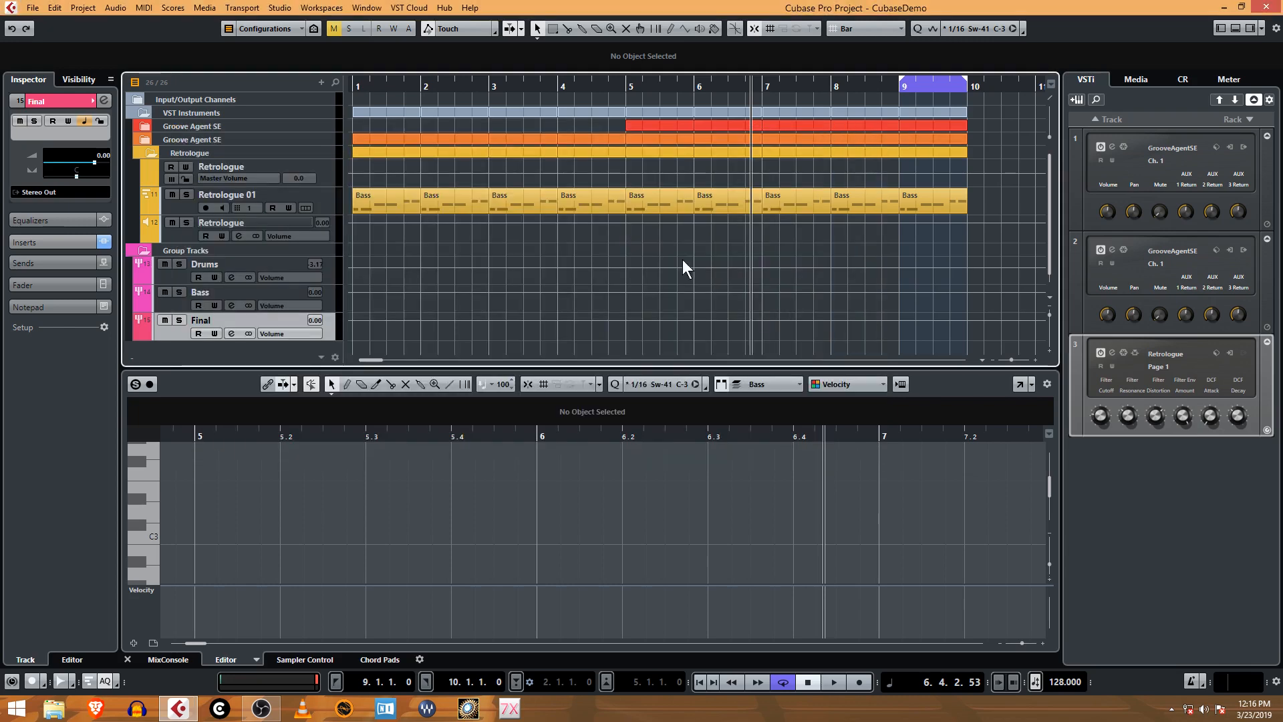
Step: Play the arrangement from about bar 3 to hear the Final group's limiter, and stop playback near the end of bar 6
{"action": "left_click", "coordinate": [498, 86]}
{"action": "key", "text": "space"}
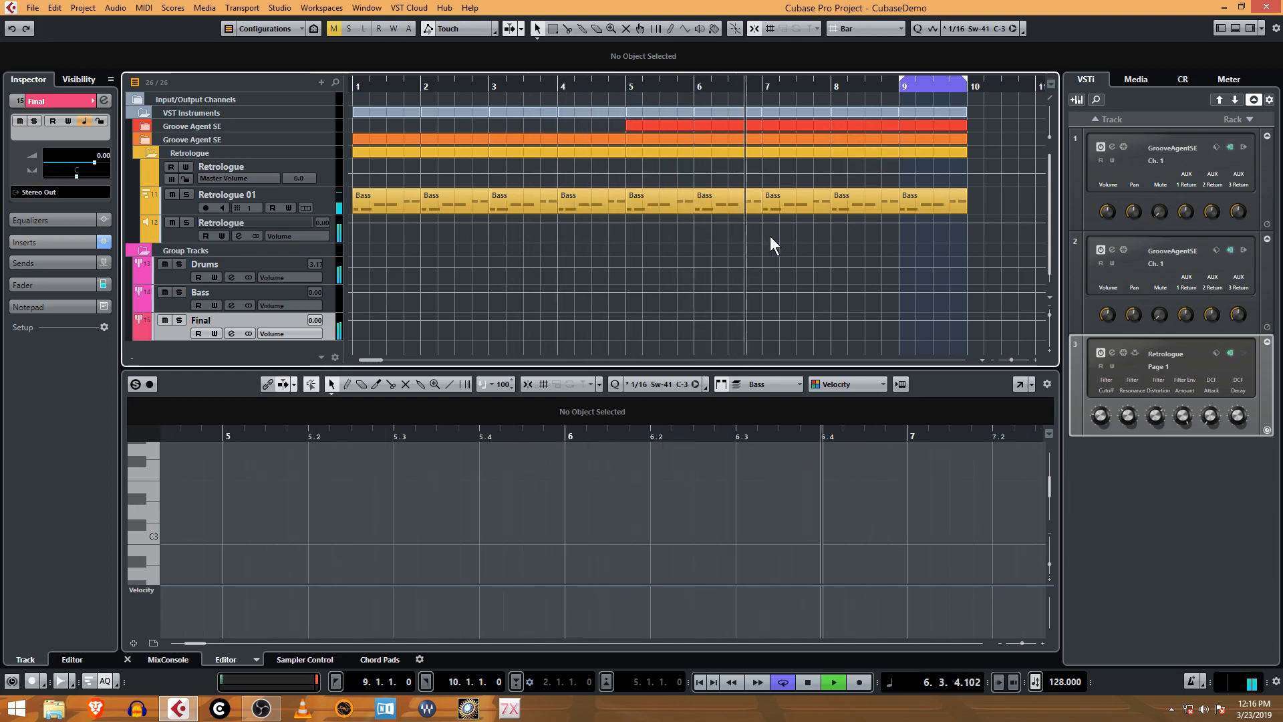
{"action": "key", "text": "space"}
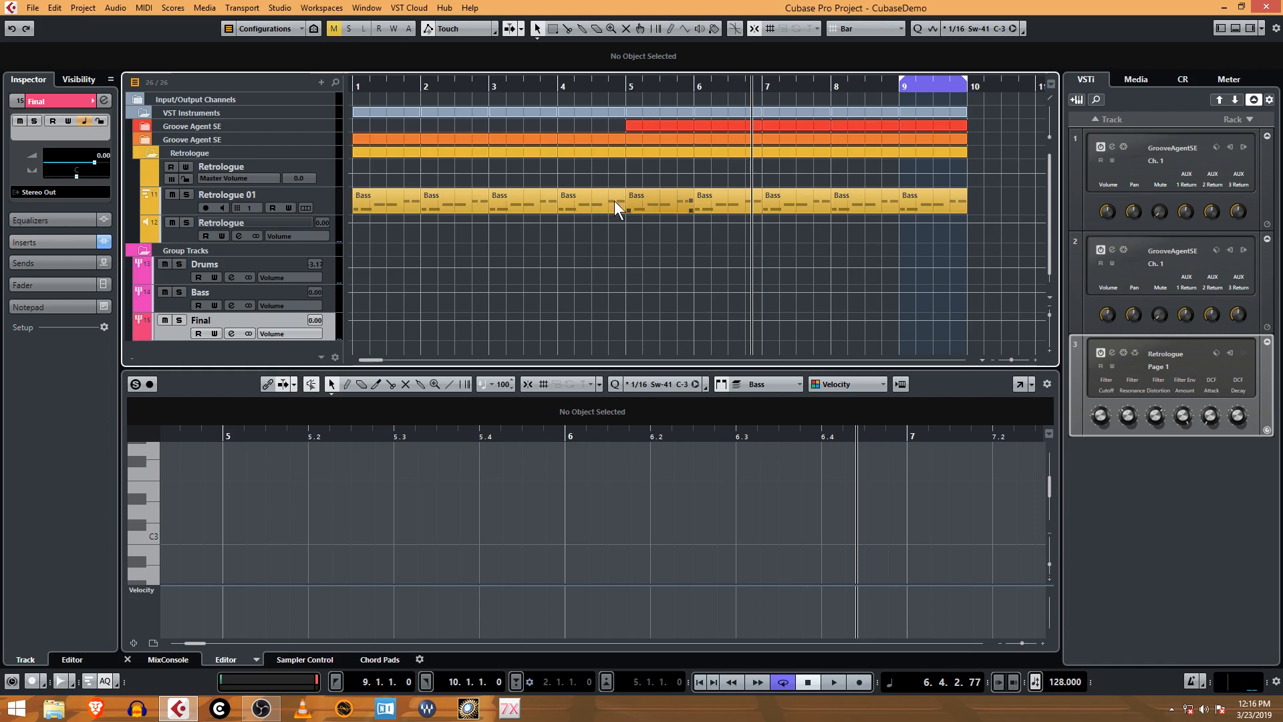
Step: In the bar 2 Bass part, raise the second C3's velocity, set the first D#3's velocity to 101 and shorten that D#3 to about 0.0.2.10
{"action": "left_click", "coordinate": [480, 210]}
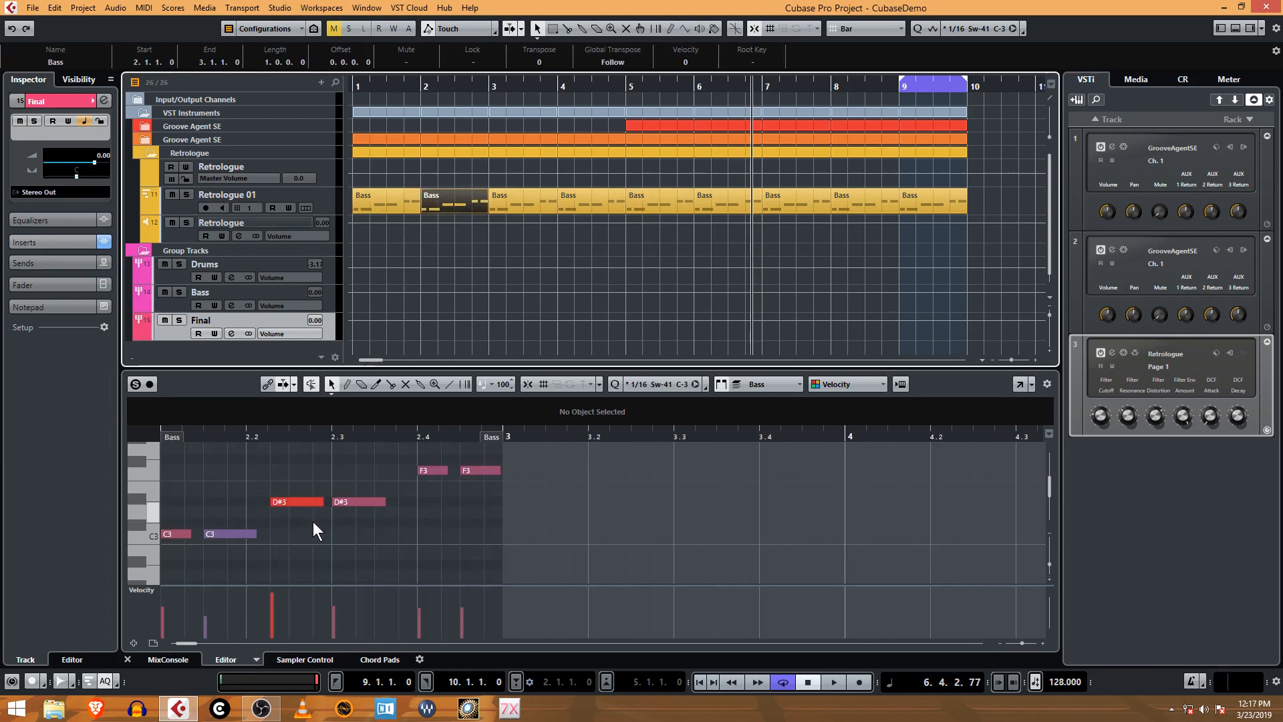
{"action": "left_click", "coordinate": [206, 605]}
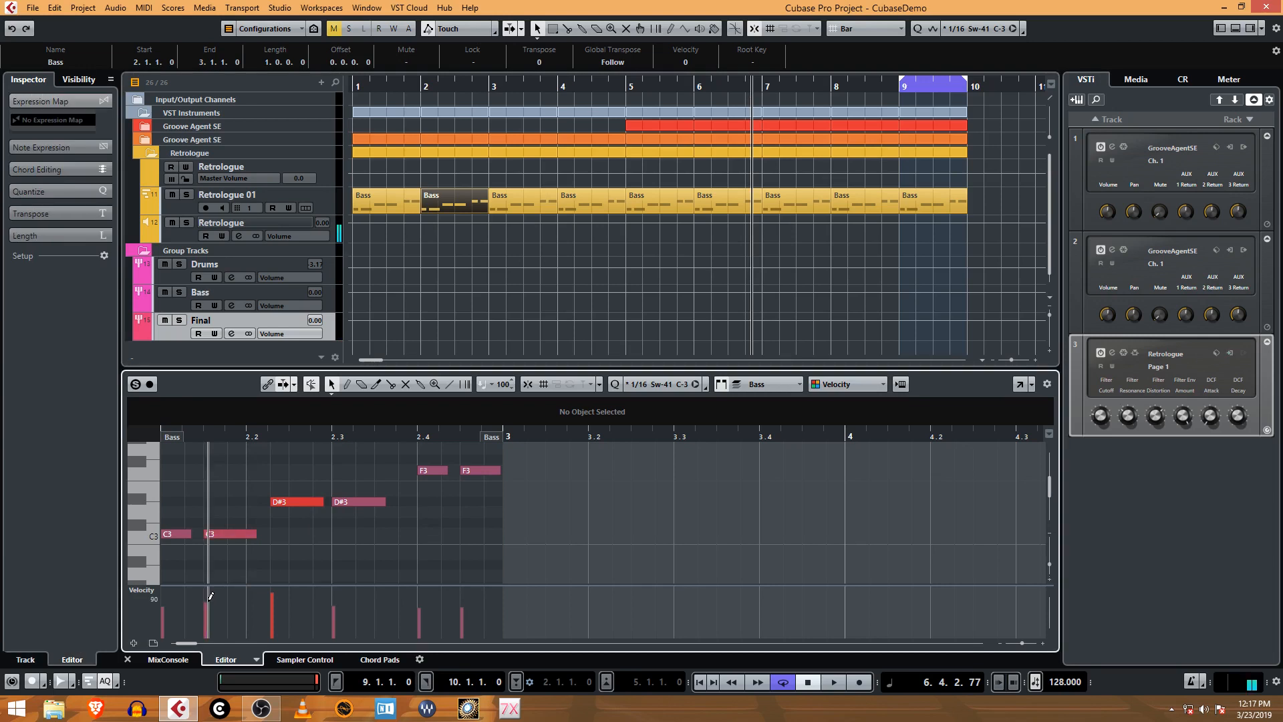
{"action": "left_click", "coordinate": [208, 598]}
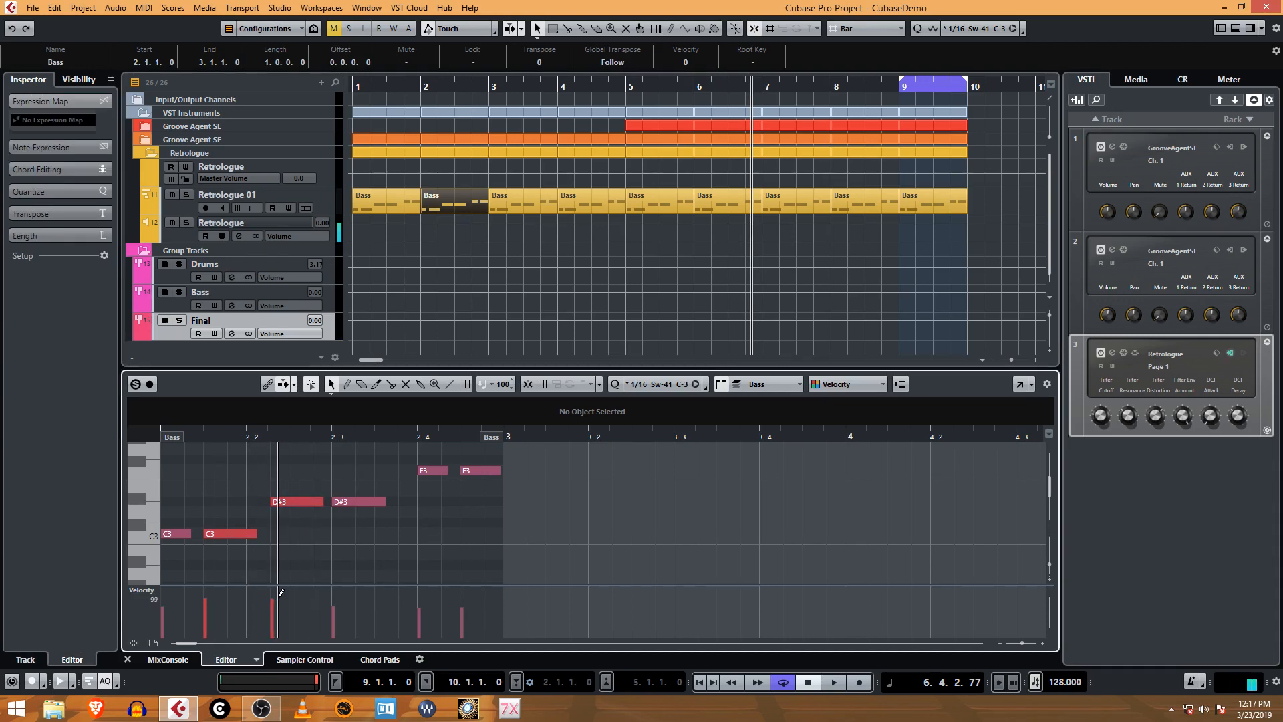
{"action": "left_click_drag", "start_coordinate": [322, 502], "coordinate": [310, 502]}
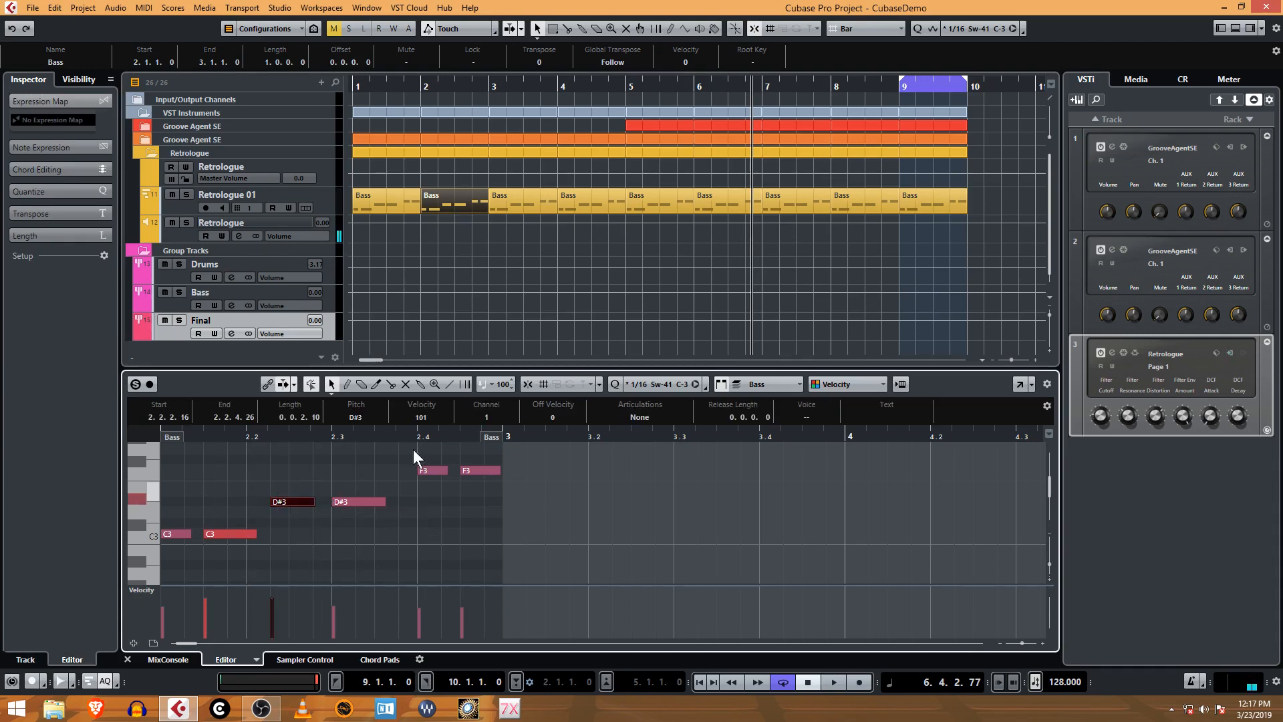
Step: In the bar 3 Bass part, shorten the first C3 and the first D#3 slightly, and set the second C3's length to about 0.0.2.82
{"action": "left_click", "coordinate": [538, 202]}
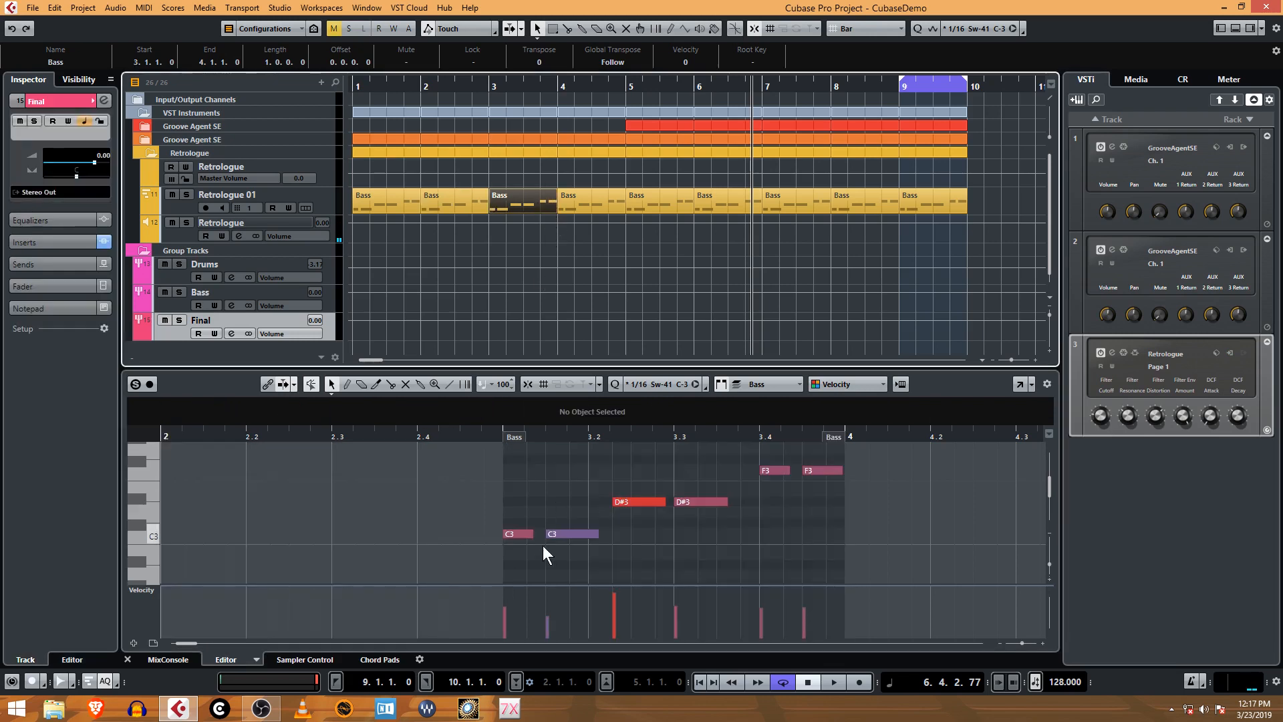
{"action": "left_click_drag", "start_coordinate": [529, 537], "coordinate": [591, 533]}
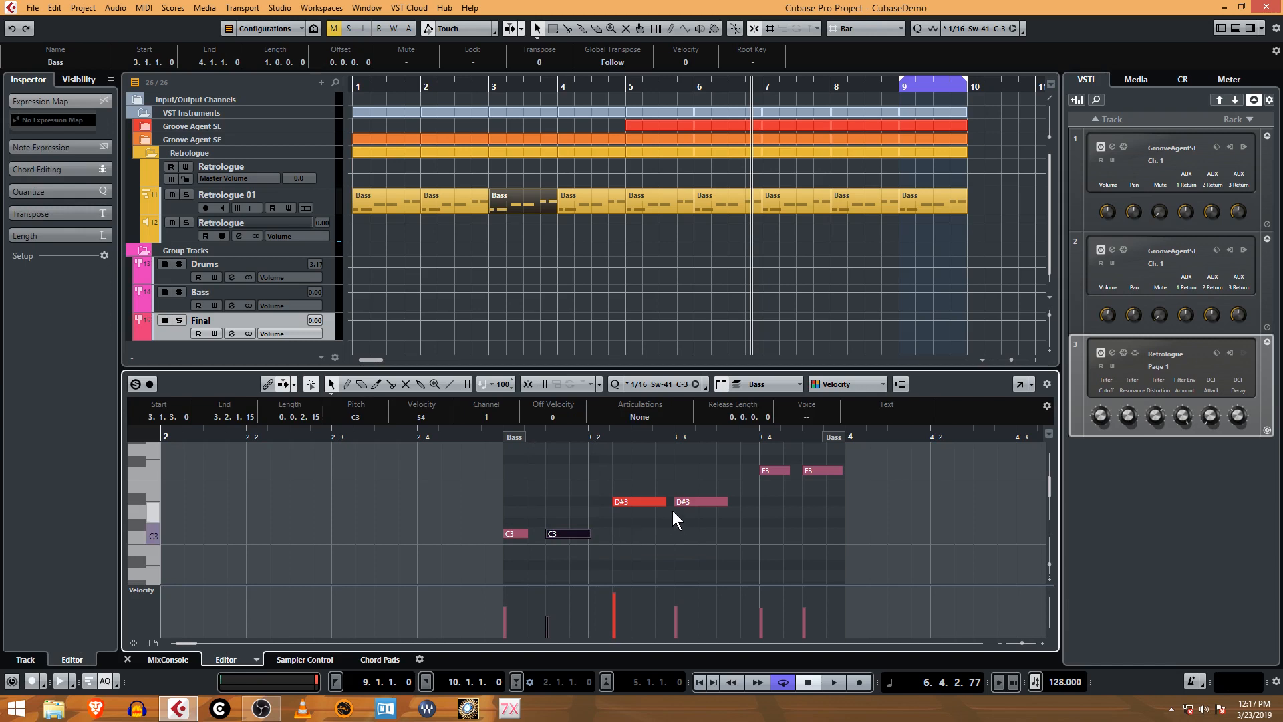
{"action": "left_click_drag", "start_coordinate": [666, 501], "coordinate": [665, 501]}
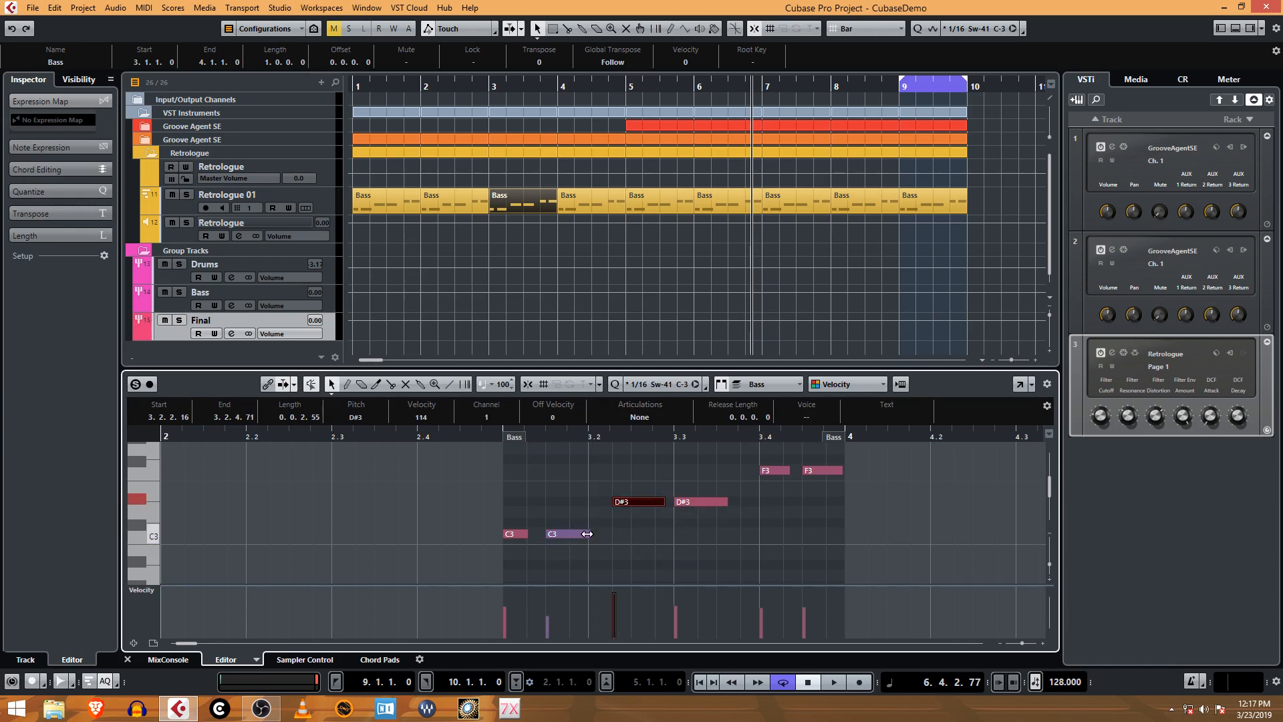
{"action": "left_click_drag", "start_coordinate": [591, 534], "coordinate": [603, 533]}
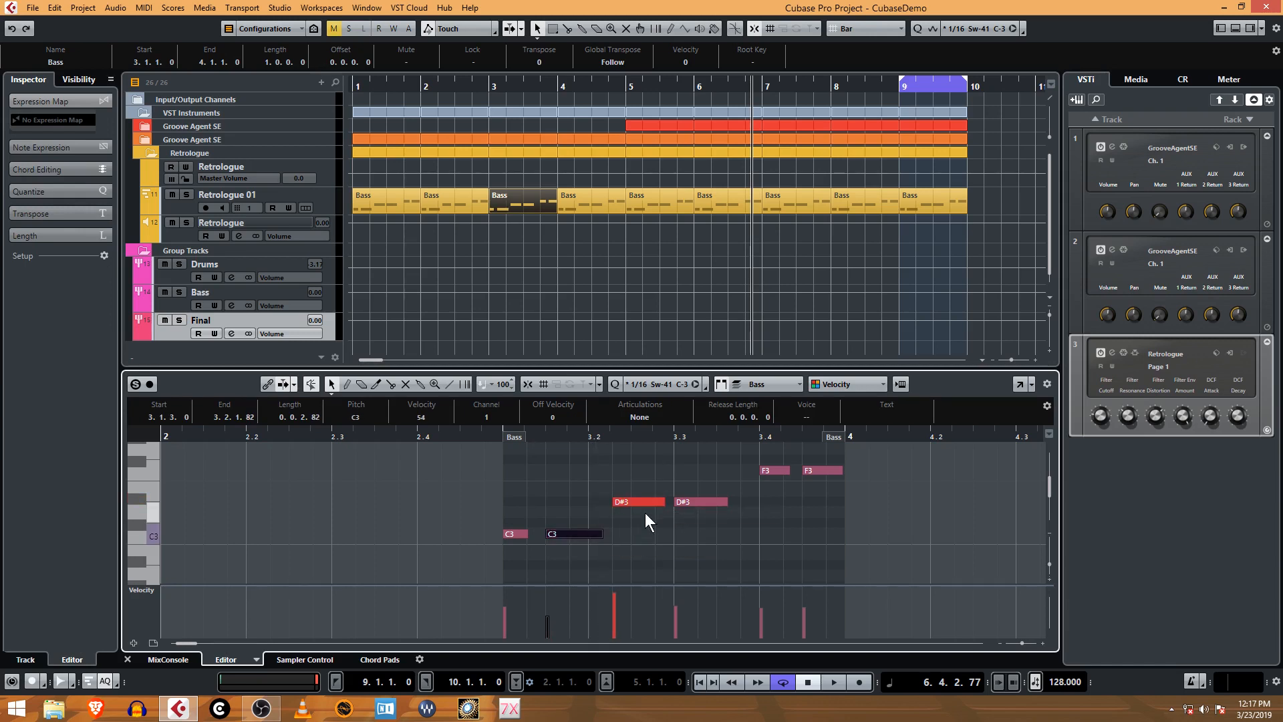
Step: In bar 3, set velocities of 84 for the second C3 and 120 for the second D#3, lower the first D#3's velocity, and shorten the second D#3
{"action": "left_click", "coordinate": [615, 598]}
{"action": "left_click", "coordinate": [547, 605]}
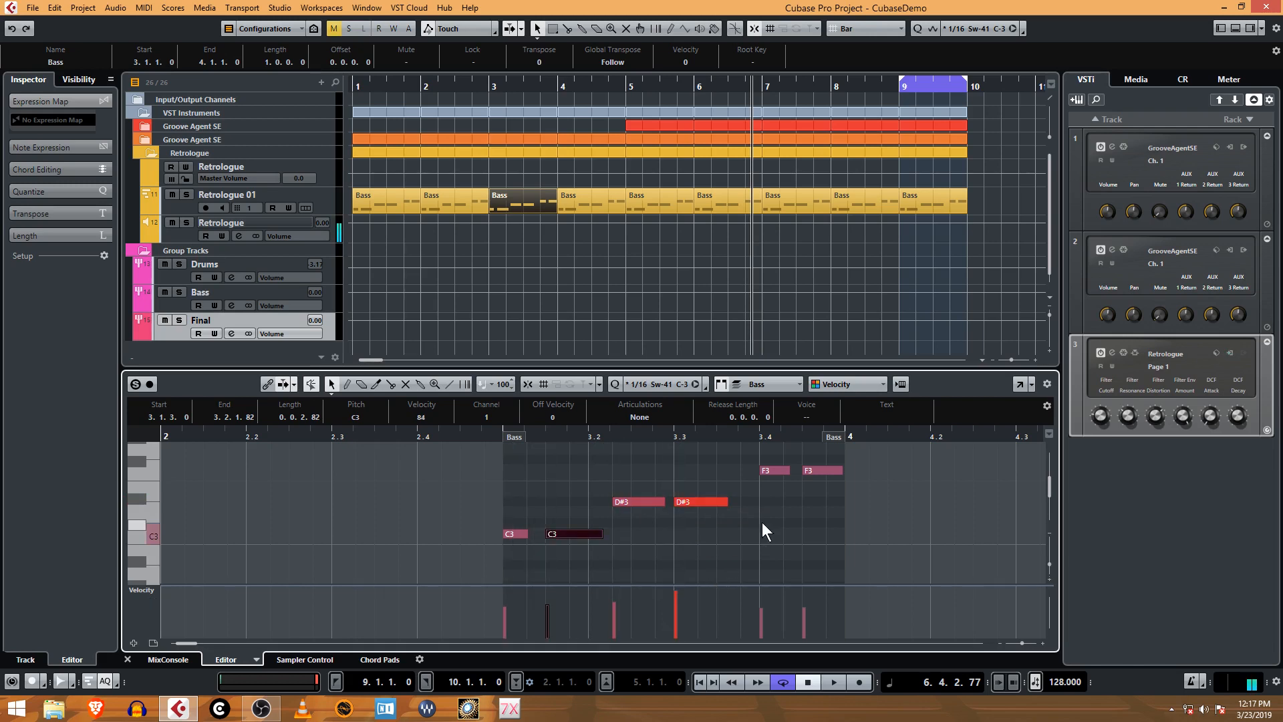
{"action": "left_click_drag", "start_coordinate": [726, 502], "coordinate": [714, 504]}
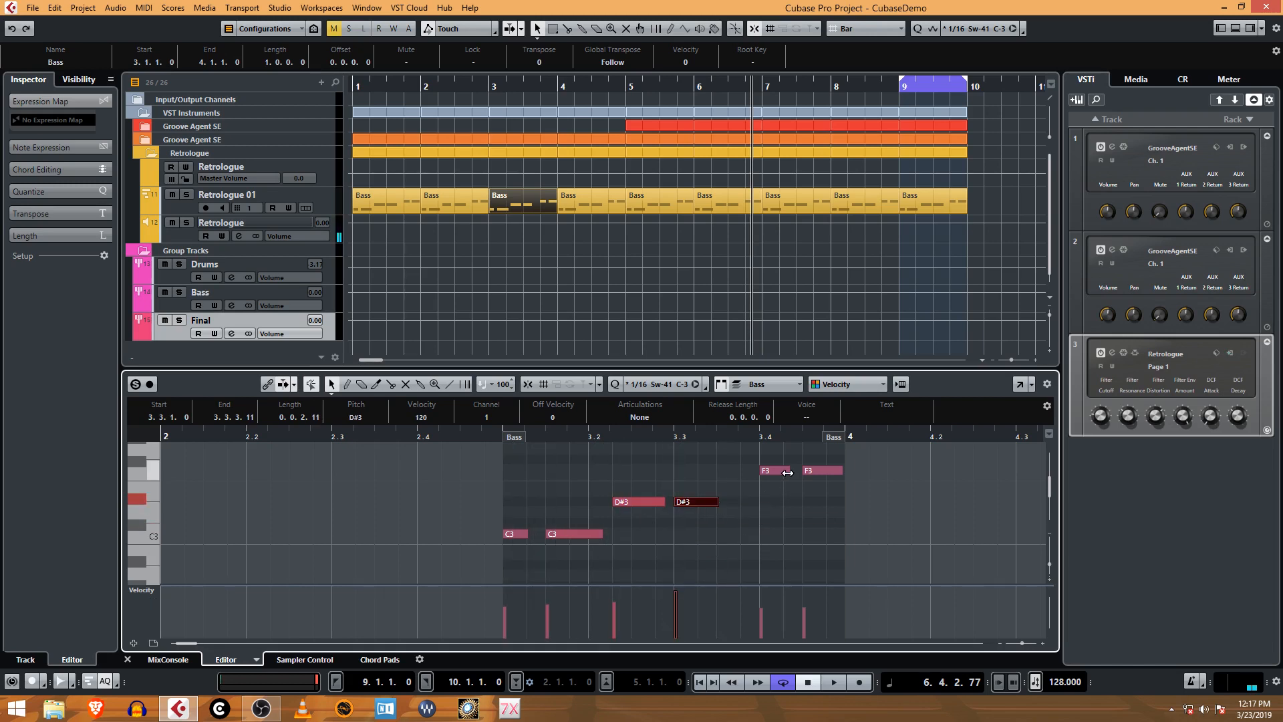
{"action": "left_click_drag", "start_coordinate": [790, 470], "coordinate": [835, 471]}
Step: In the bar 4 Bass part, shorten the first D#3 and first F3, and set velocities of about 85 for that D#3 and 108 for the second C3
{"action": "left_click", "coordinate": [606, 205]}
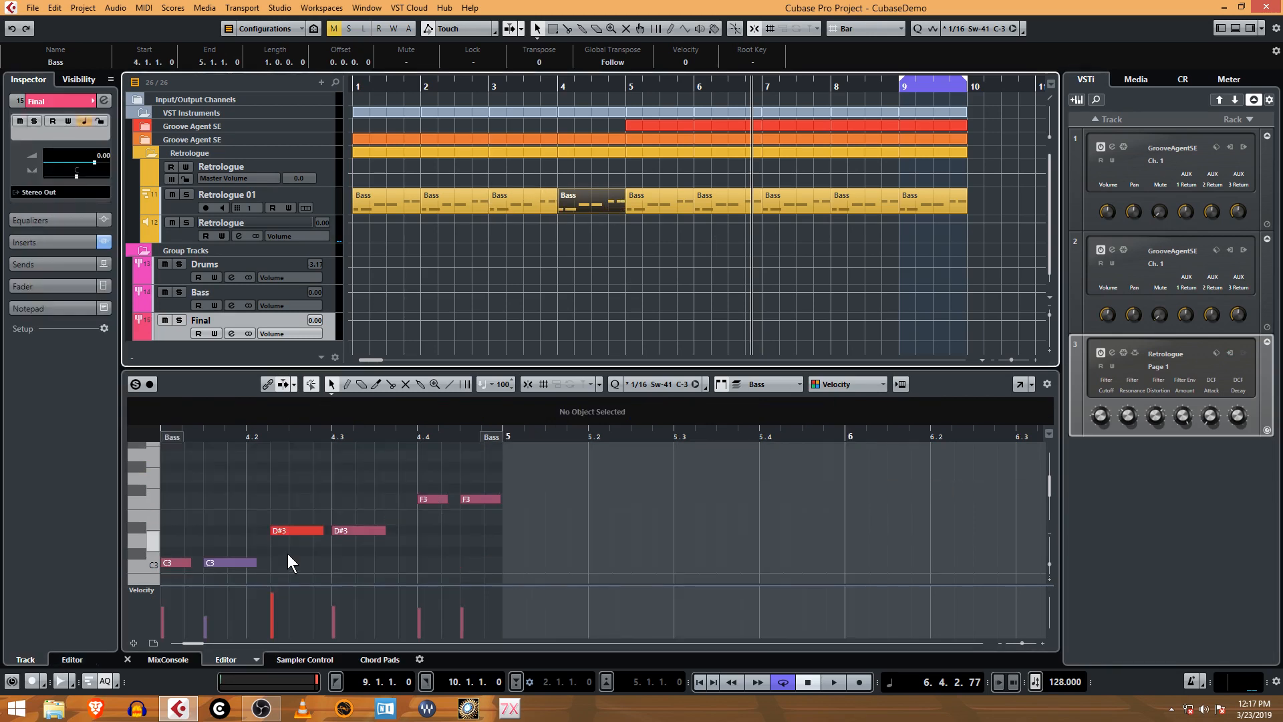
{"action": "left_click_drag", "start_coordinate": [314, 535], "coordinate": [304, 531]}
{"action": "left_click", "coordinate": [274, 598]}
{"action": "left_click_drag", "start_coordinate": [274, 597], "coordinate": [212, 588]}
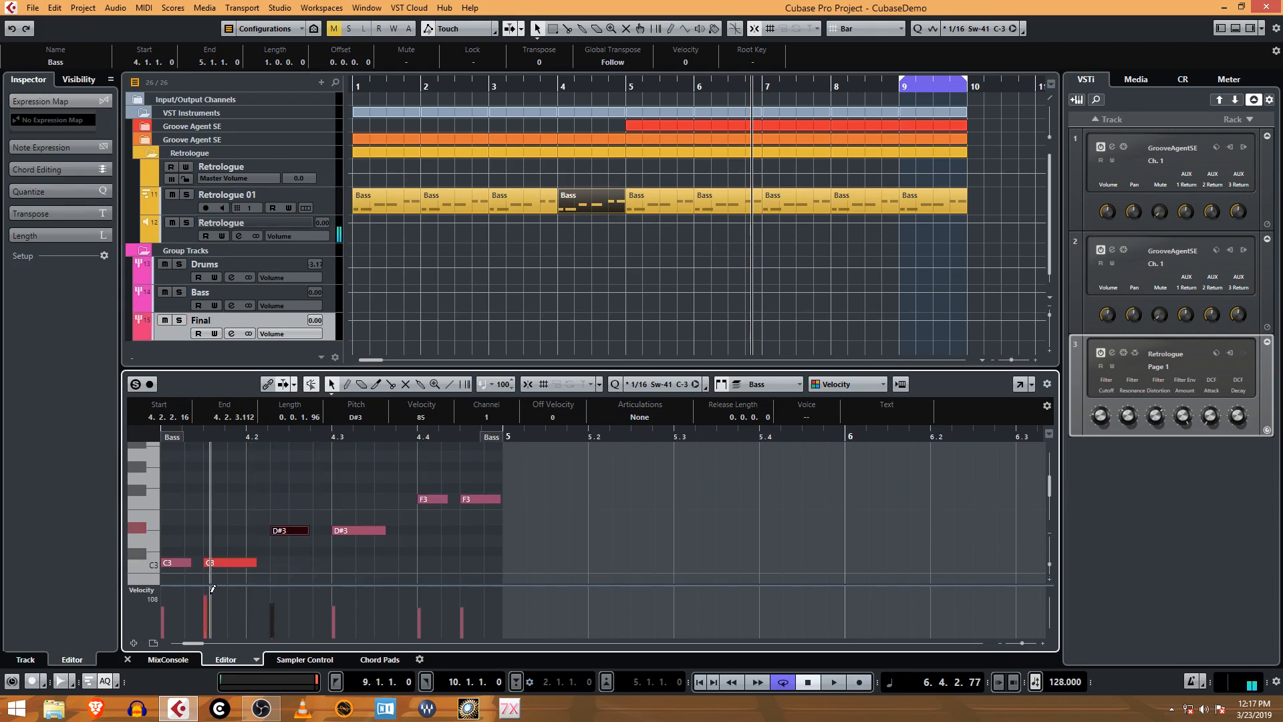
{"action": "left_click_drag", "start_coordinate": [442, 502], "coordinate": [437, 500]}
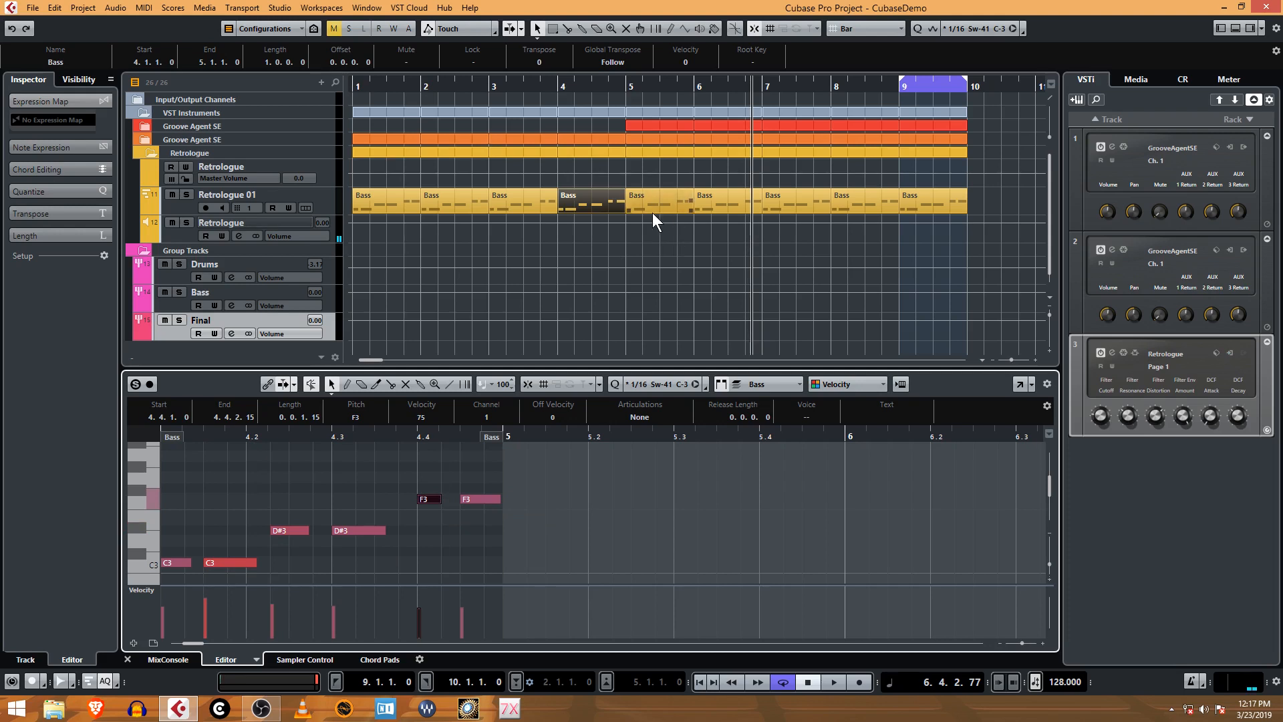
Step: Delete the four Bass parts in bars 5 to 8 of the Retrologue 01 track
{"action": "left_click", "coordinate": [718, 201]}
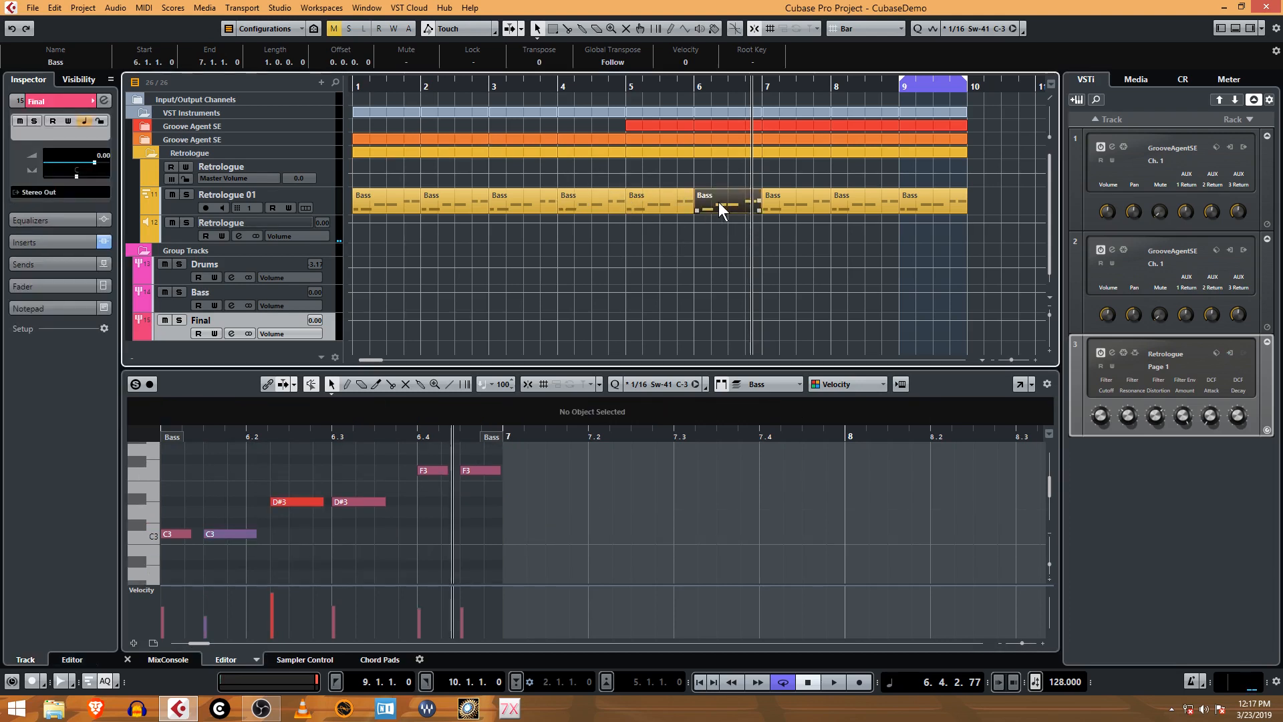
{"action": "left_click", "coordinate": [683, 199]}
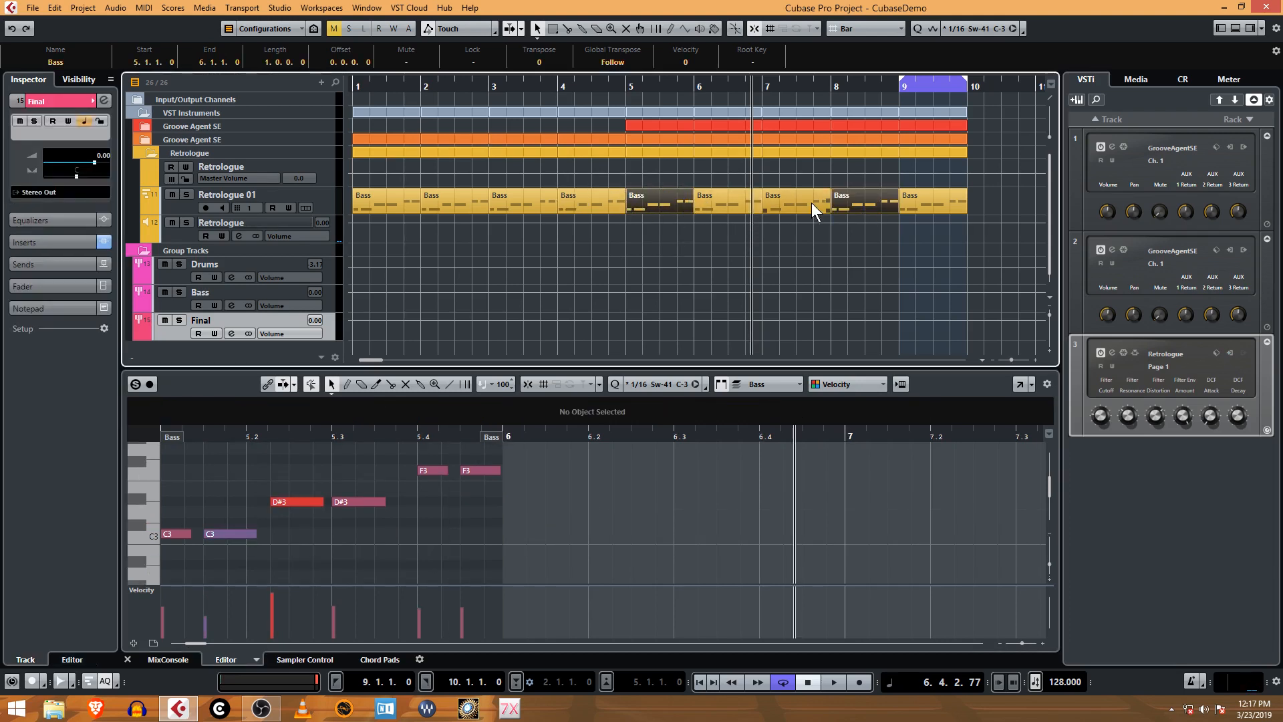
{"action": "left_click", "coordinate": [811, 203], "text": "shift"}
{"action": "left_click", "coordinate": [720, 203], "text": "shift"}
{"action": "key", "text": "Delete"}
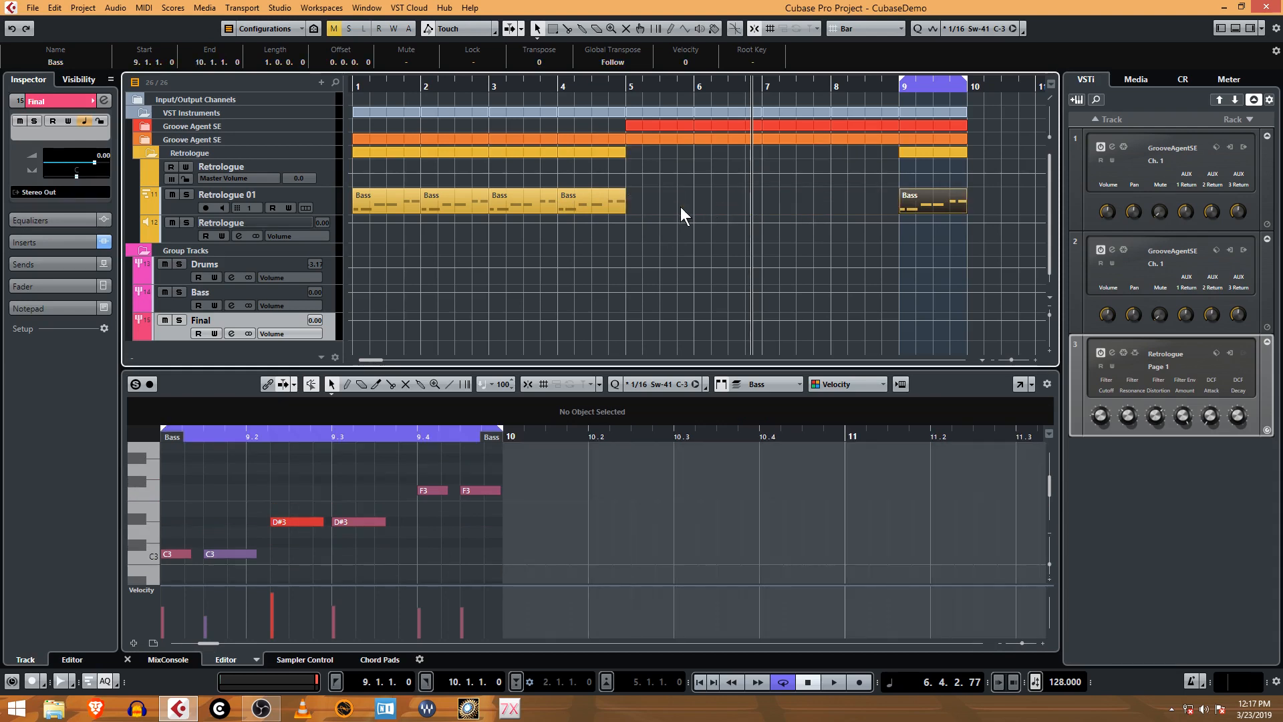
Step: Copy the Bass parts of bars 1 to 4 into bars 5 to 8, and delete those copies
{"action": "mouse_move", "coordinate": [668, 203]}
{"action": "left_mouse_down"}
{"action": "mouse_move", "coordinate": [299, 203]}
{"action": "mouse_move", "coordinate": [655, 206]}
{"action": "left_mouse_up"}
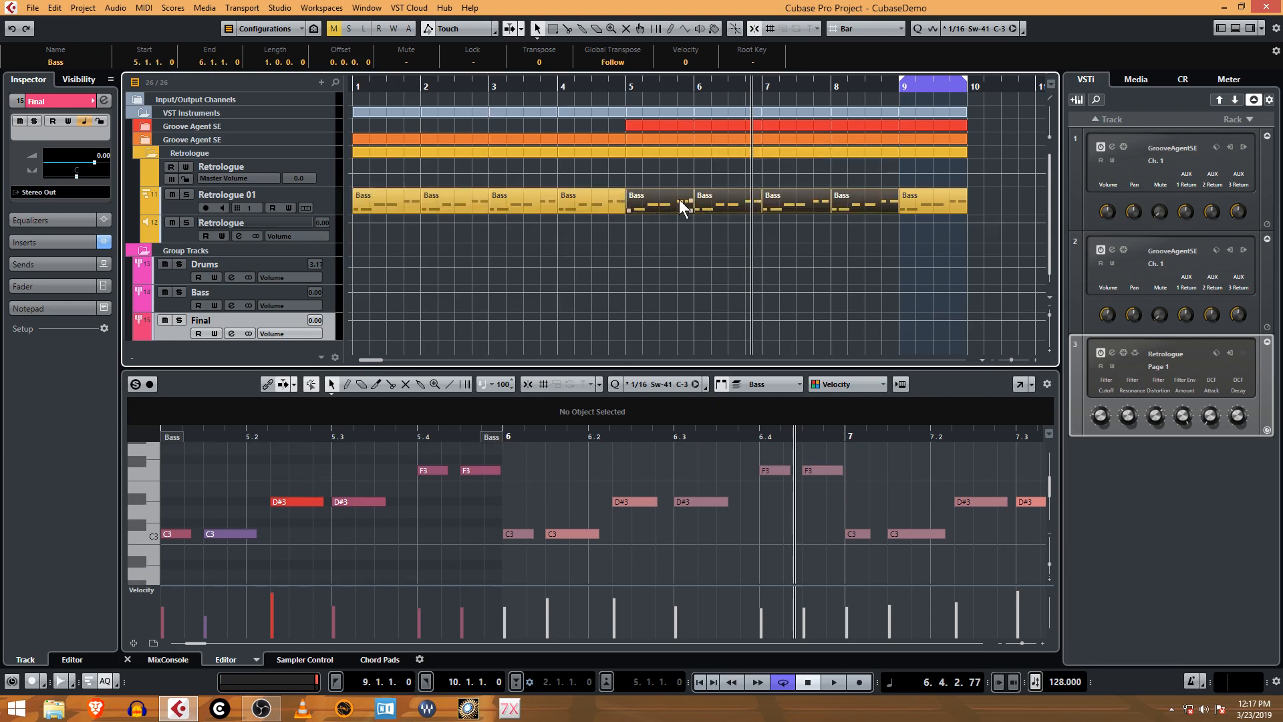
{"action": "key", "text": "Delete"}
Step: In the bar 4 Bass part, move the last F3 up to G3, shorten it to about 0.0.1.16, and set its velocity to 106
{"action": "left_click", "coordinate": [602, 203]}
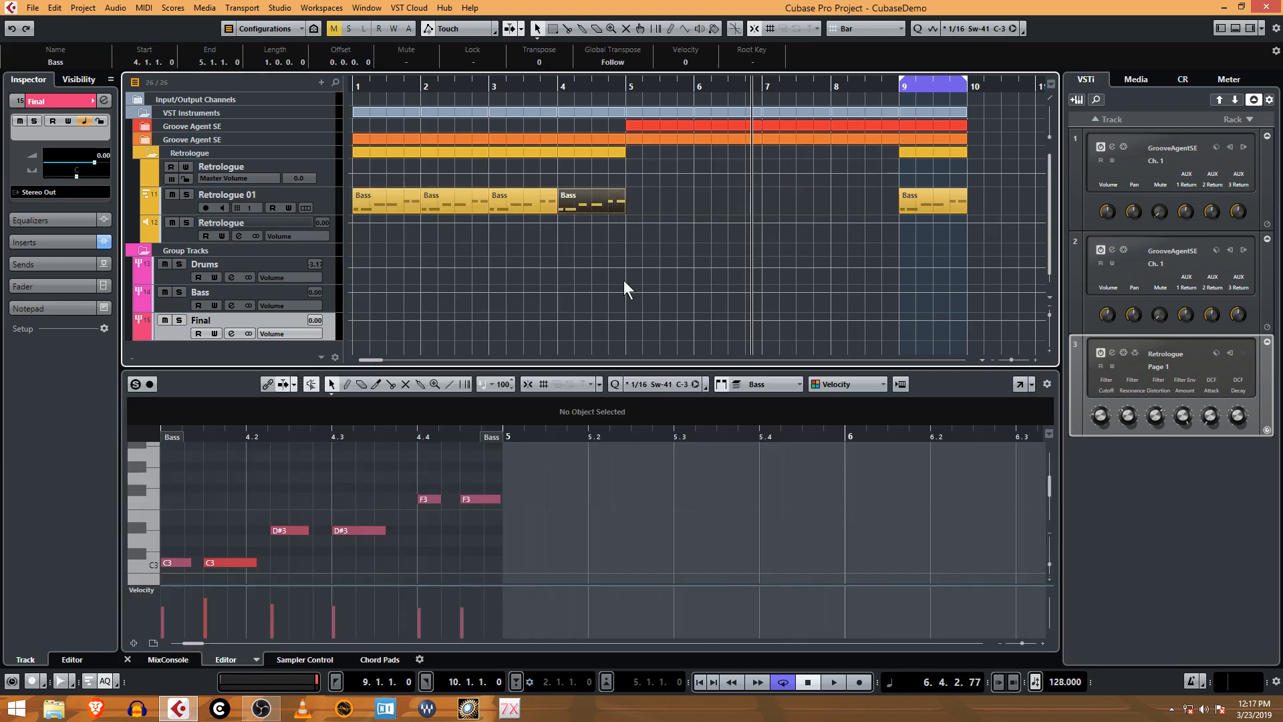
{"action": "left_click_drag", "start_coordinate": [474, 496], "coordinate": [482, 477]}
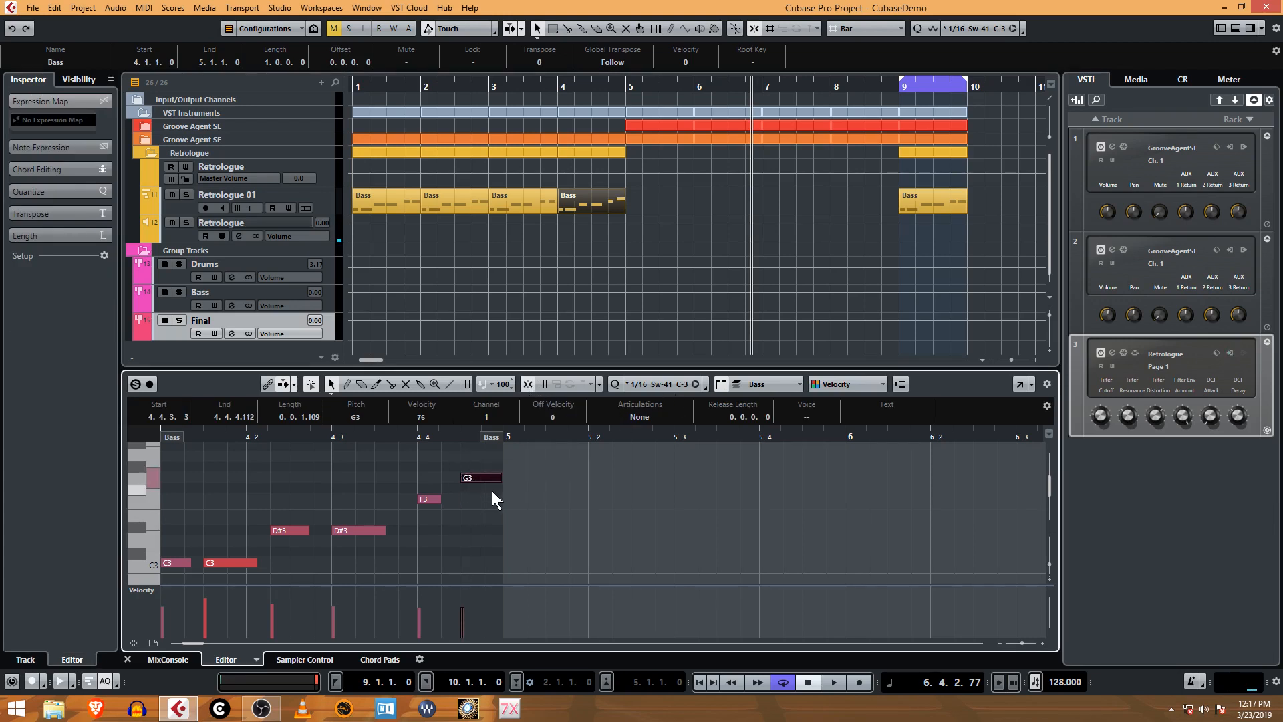
{"action": "mouse_move", "coordinate": [474, 474]}
{"action": "left_mouse_down"}
{"action": "mouse_move", "coordinate": [499, 480]}
{"action": "mouse_move", "coordinate": [484, 479]}
{"action": "left_mouse_up"}
{"action": "left_click", "coordinate": [463, 595]}
{"action": "left_click", "coordinate": [577, 260]}
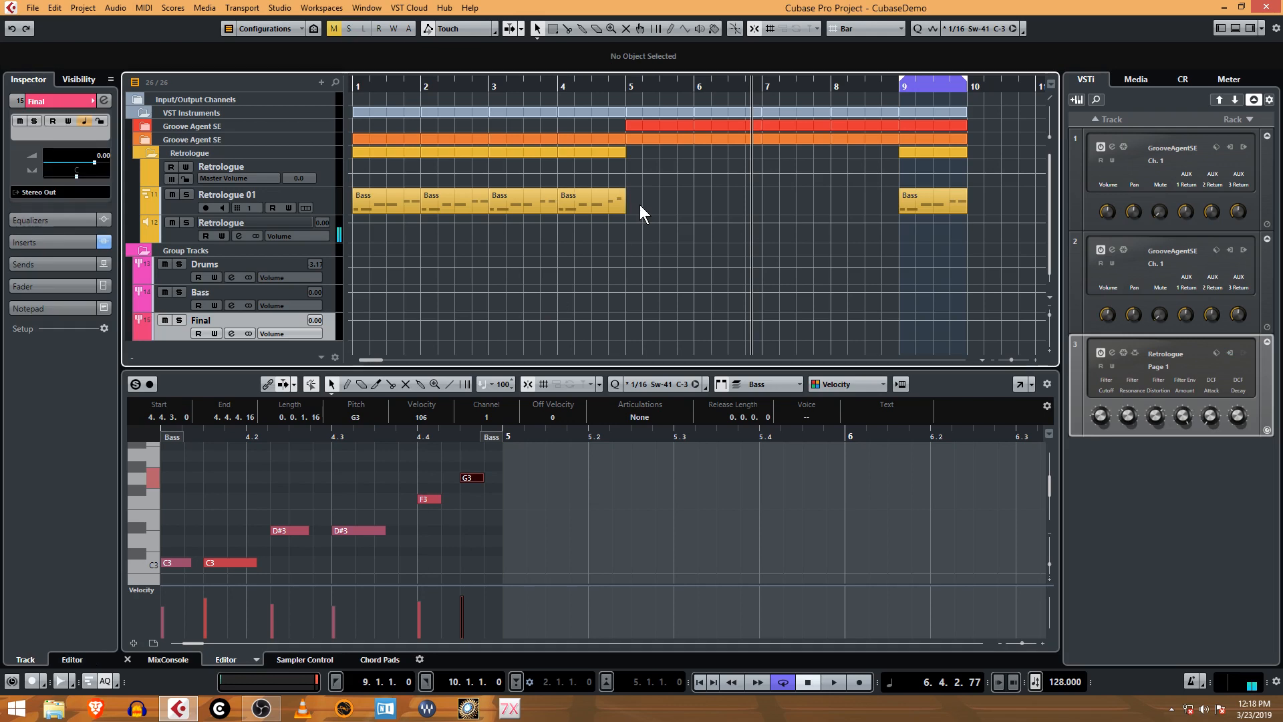
Step: Place shared copies of the Bass parts from bars 1 to 4 into bars 5 to 8, and select the bar 1 part with its bar 5 copy
{"action": "left_click", "coordinate": [391, 208]}
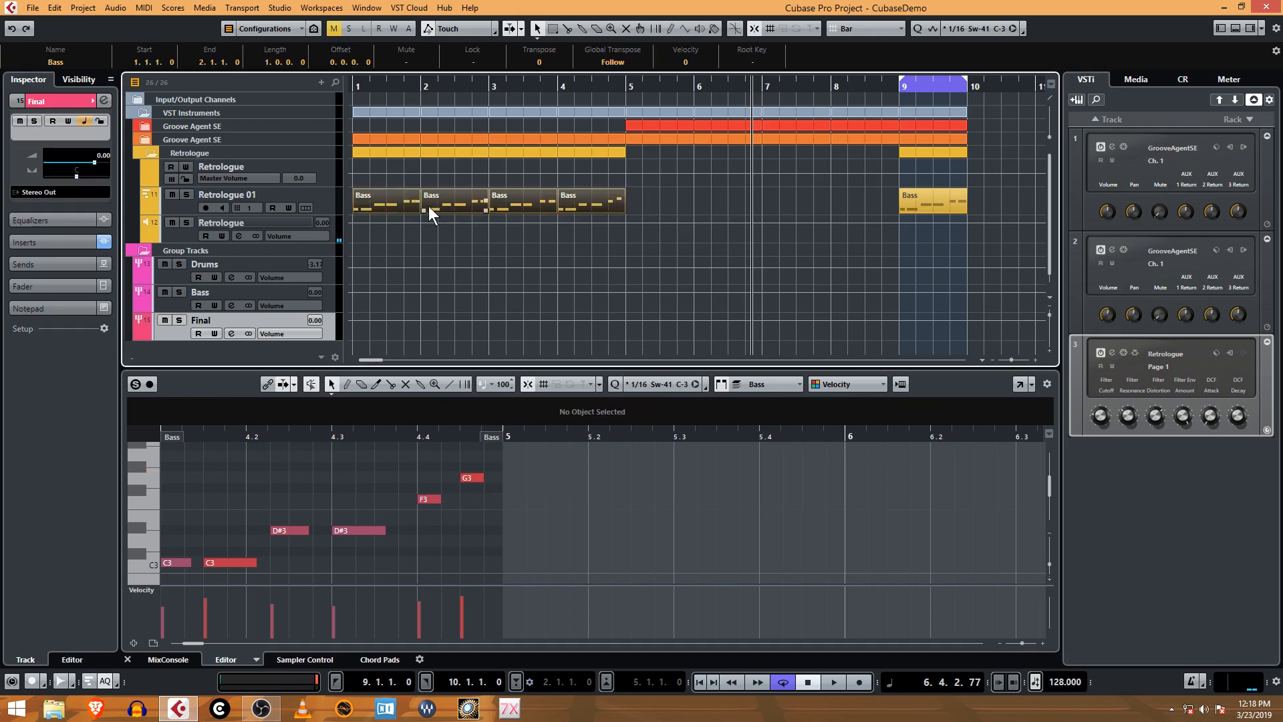
{"action": "left_click_drag", "start_coordinate": [394, 204], "coordinate": [642, 207]}
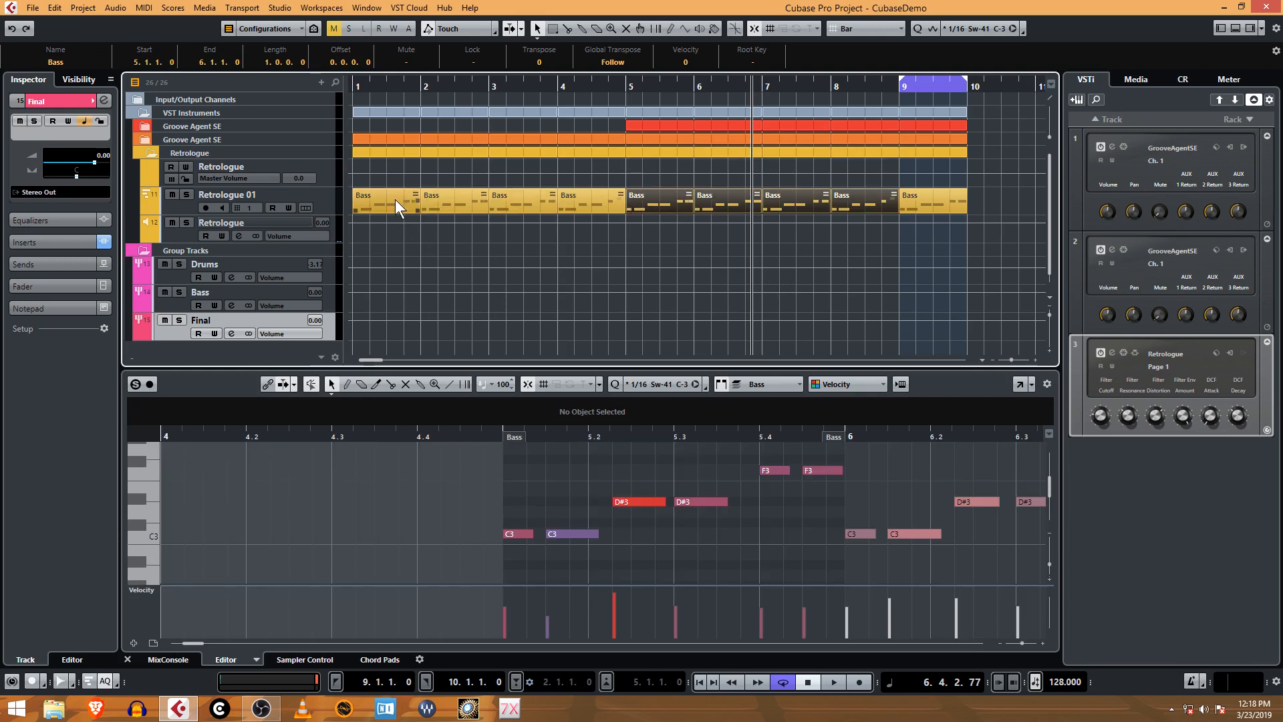
{"action": "left_click", "coordinate": [395, 199]}
{"action": "left_click", "coordinate": [652, 200], "text": "shift"}
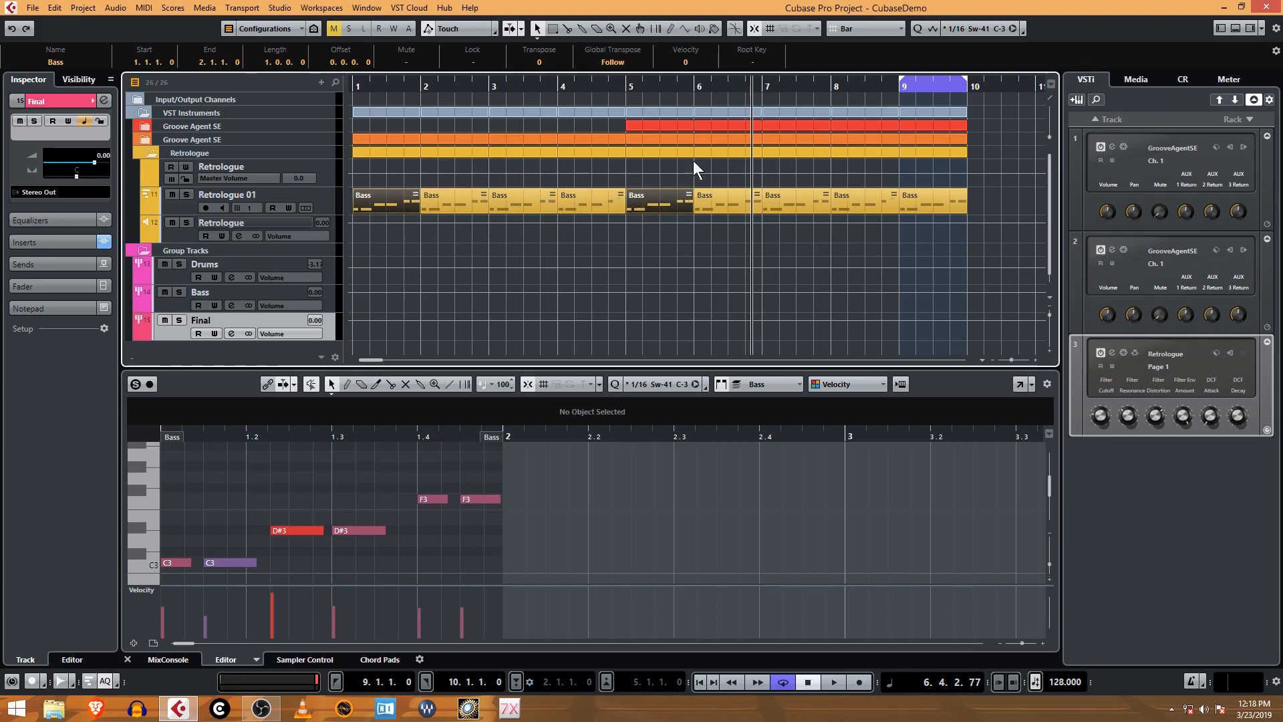
Step: Play the arrangement from bar 1 to hear the varied bass line with the drums, and stop playback in bar 9
{"action": "left_click_drag", "start_coordinate": [373, 86], "coordinate": [351, 86]}
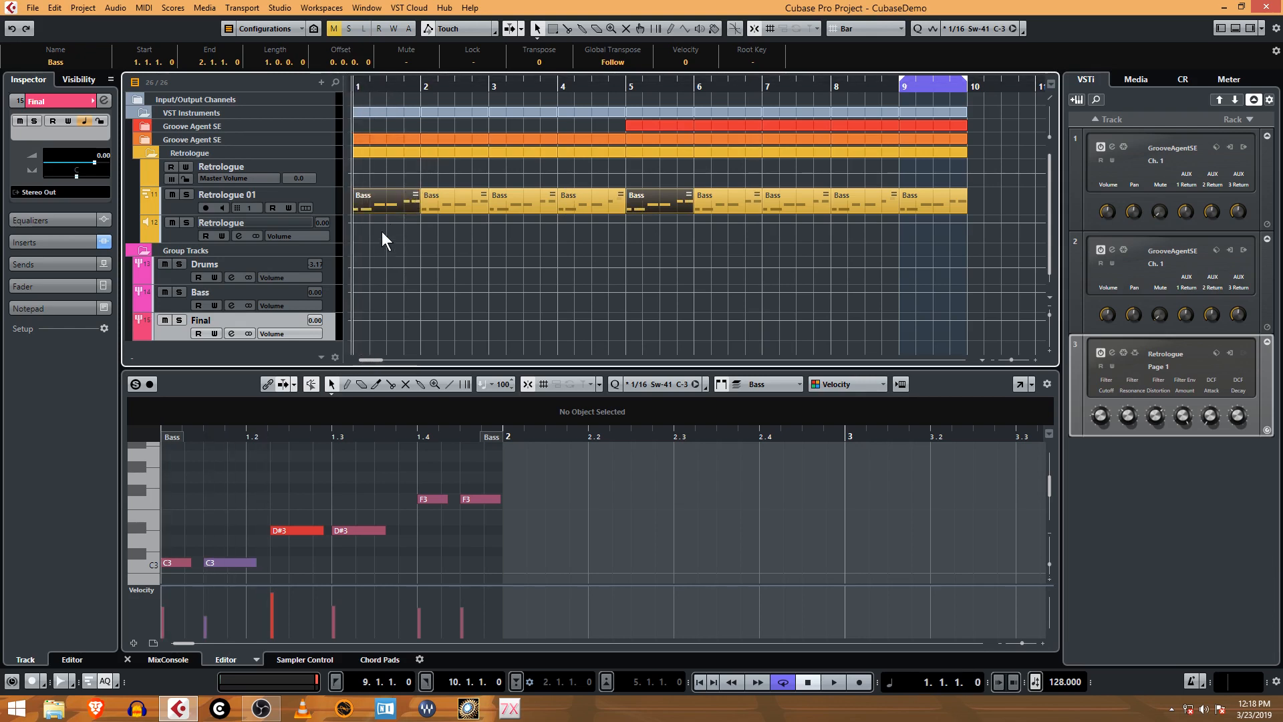
{"action": "left_click", "coordinate": [411, 199]}
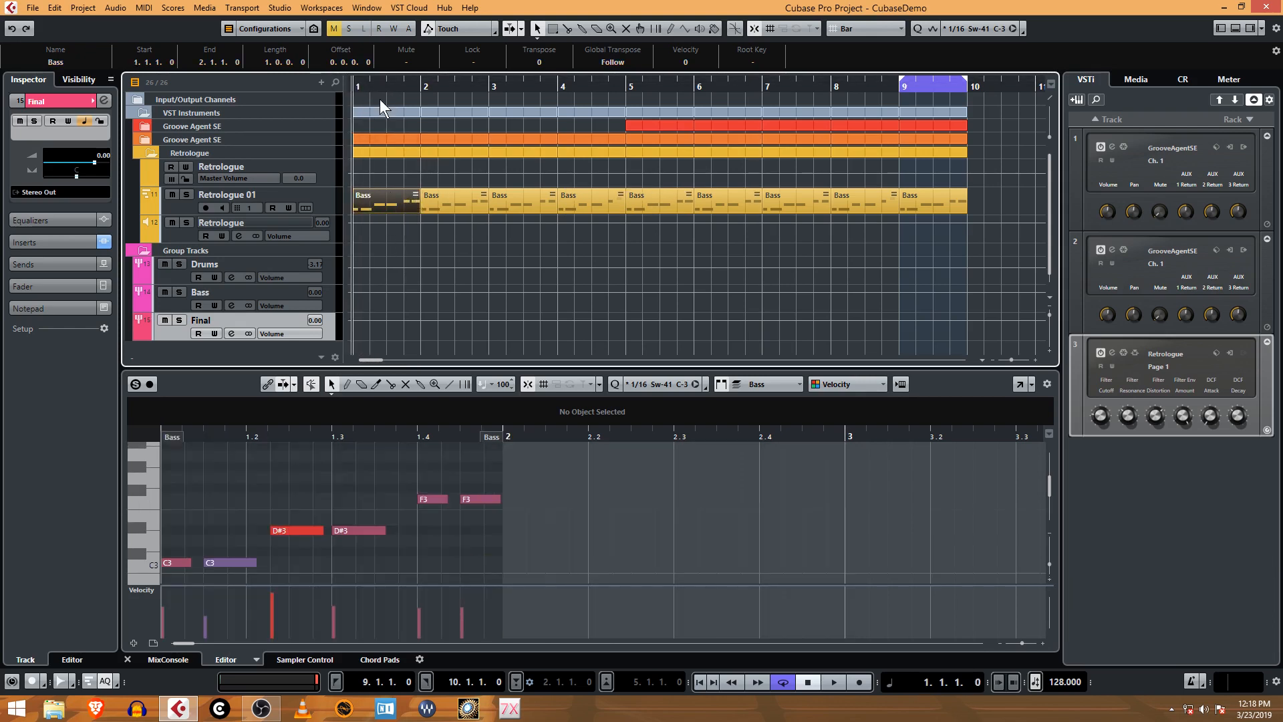
{"action": "left_click", "coordinate": [363, 86]}
{"action": "key", "text": "space"}
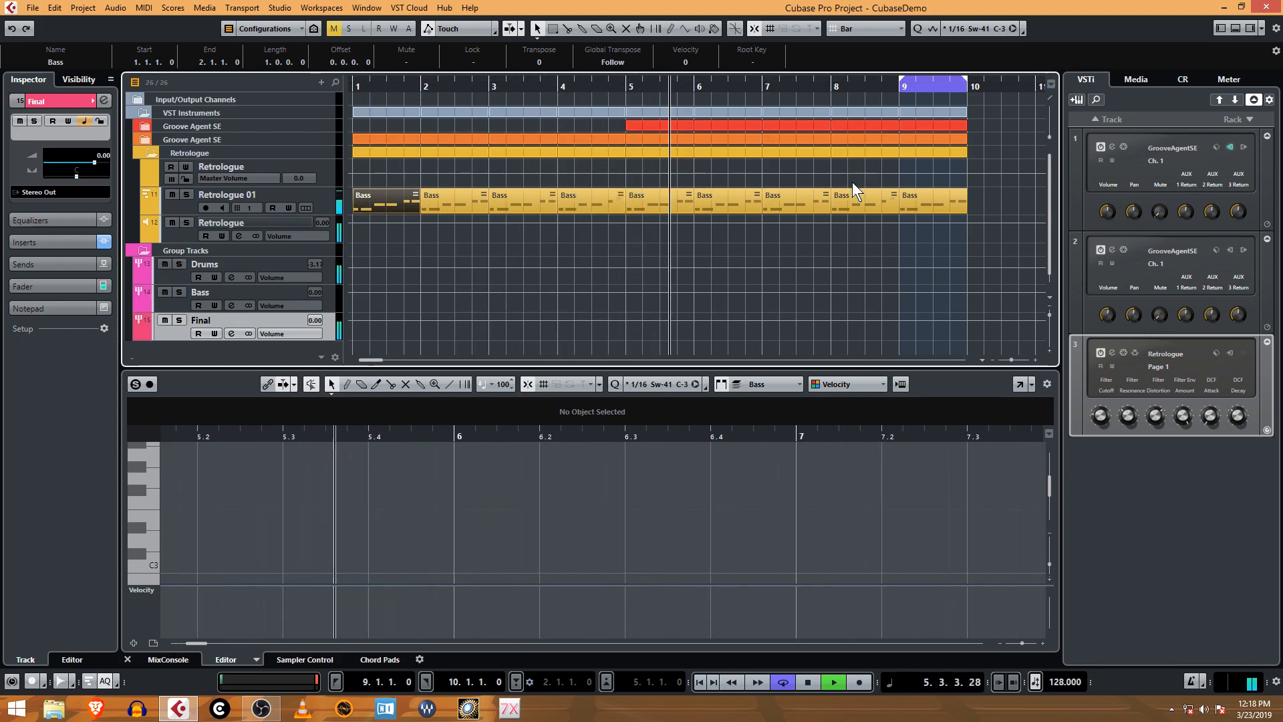
{"action": "left_click_drag", "start_coordinate": [380, 358], "coordinate": [391, 360]}
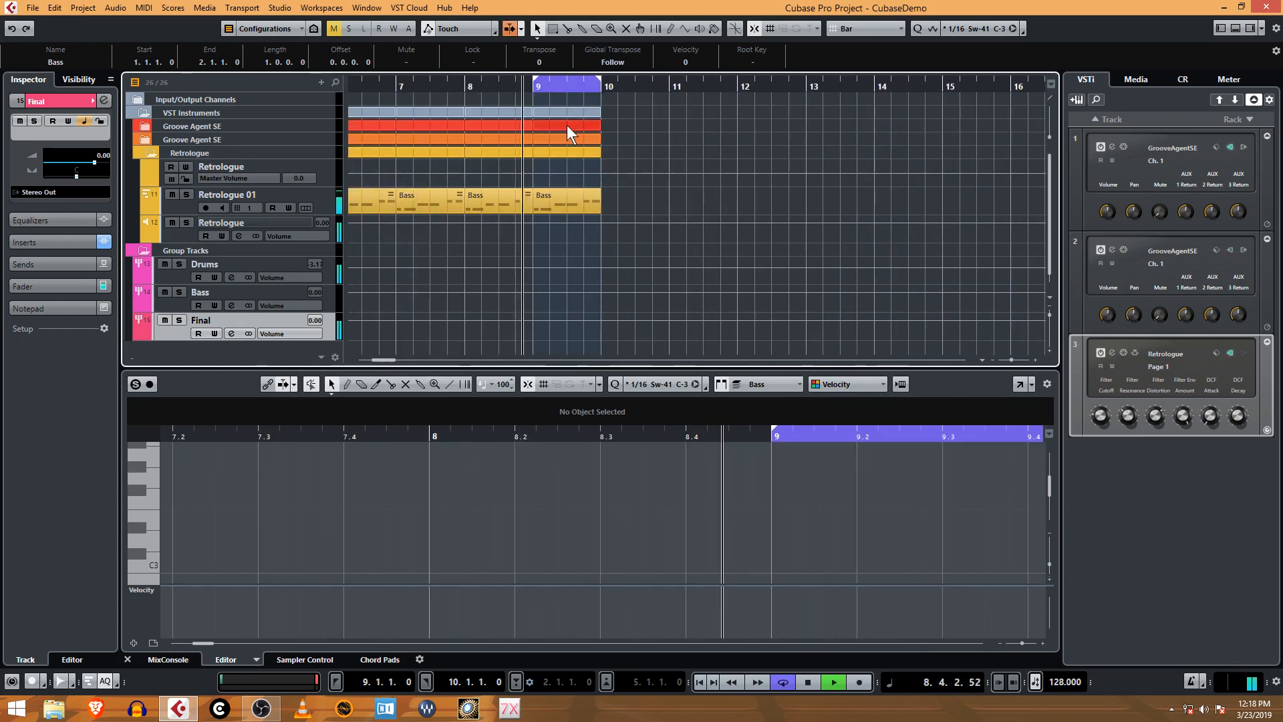
{"action": "key", "text": "space"}
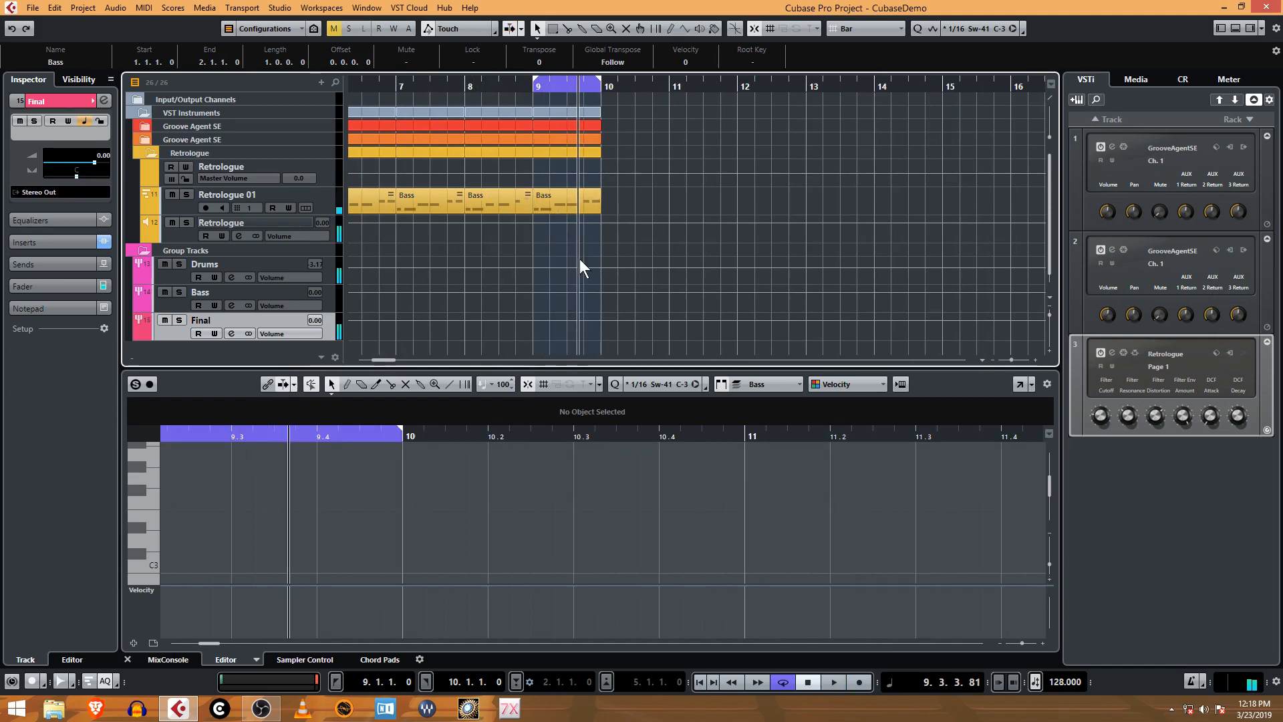